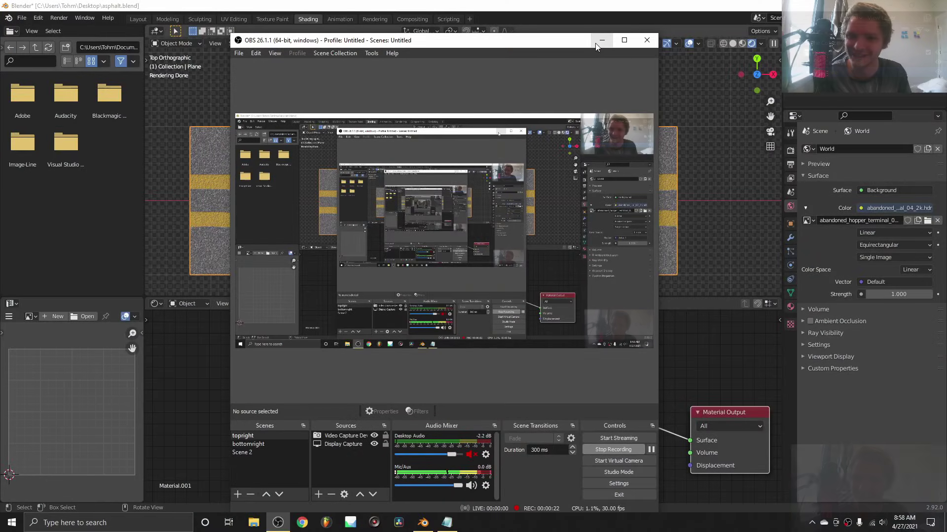
Step: Minimize the OBS recording window and switch Blender to fullscreen
left_click(599, 42)
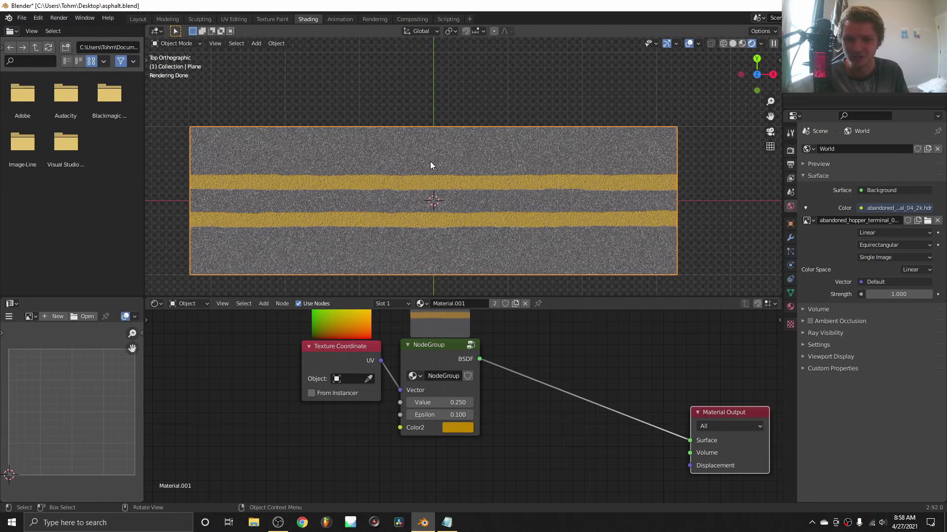
key("q")
left_click(451, 138)
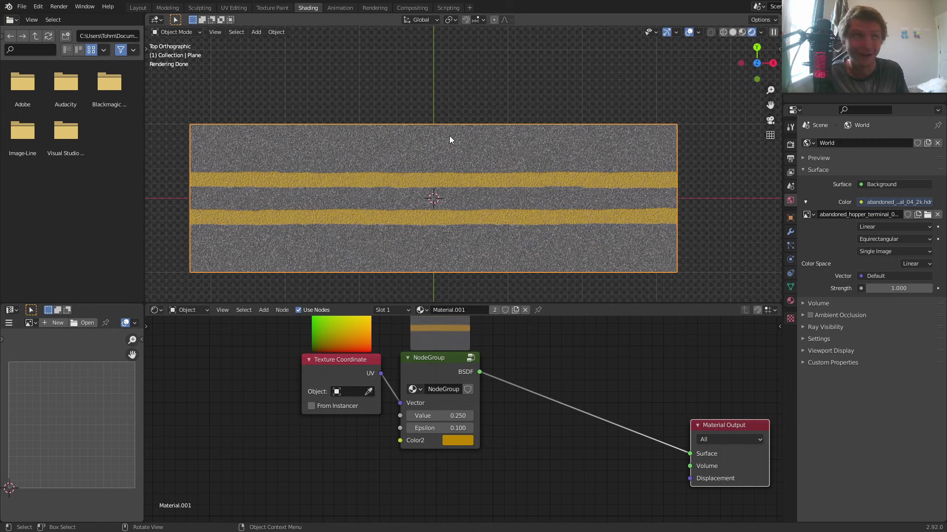
Step: Try fully desaturating the node group's Color2 stripe colour, and undo the change
scroll(469, 380, "up", 2)
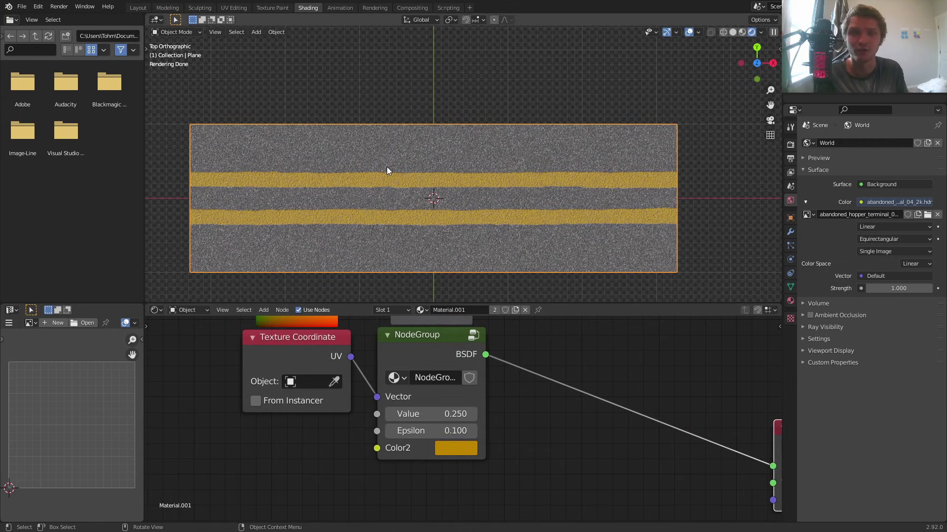
scroll(387, 167, "up", 2)
middle_click_drag(391, 182, 408, 149, "shift")
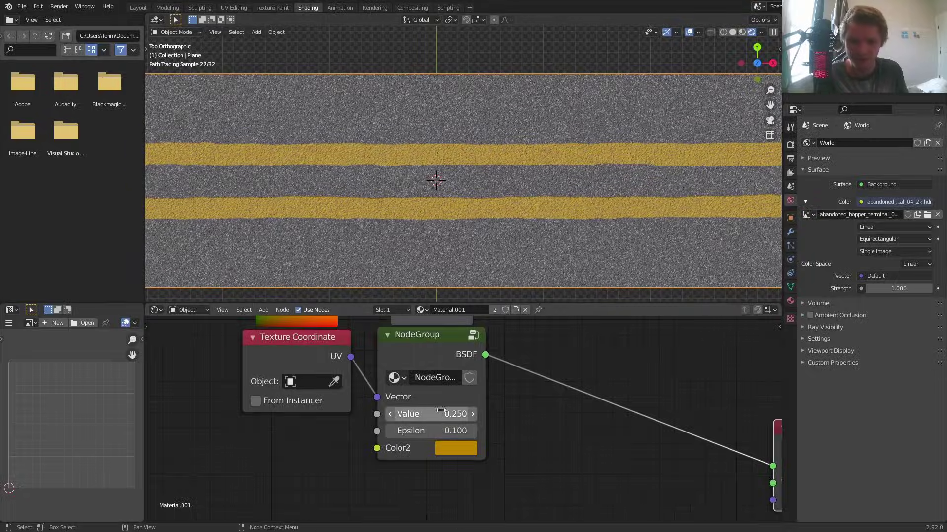
left_click_drag(442, 410, 457, 430, "shift")
left_click(454, 451)
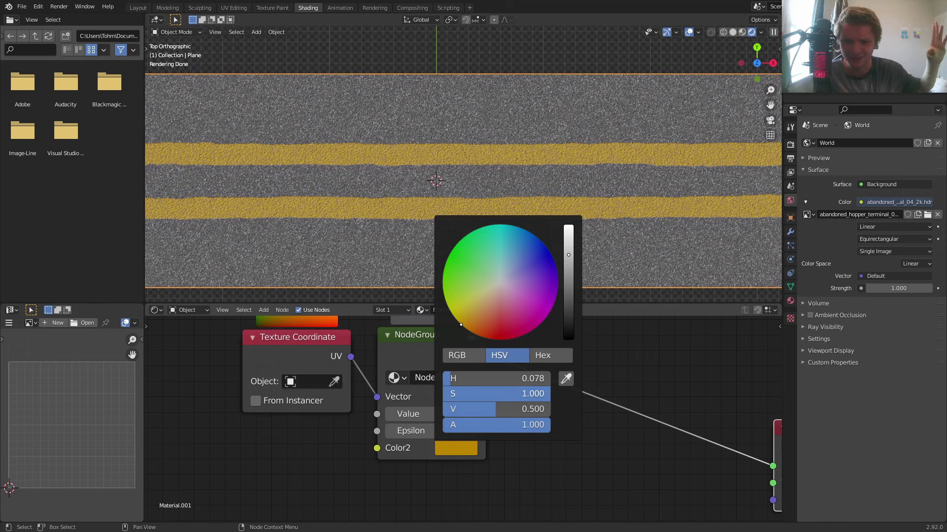
left_click_drag(516, 395, 443, 394)
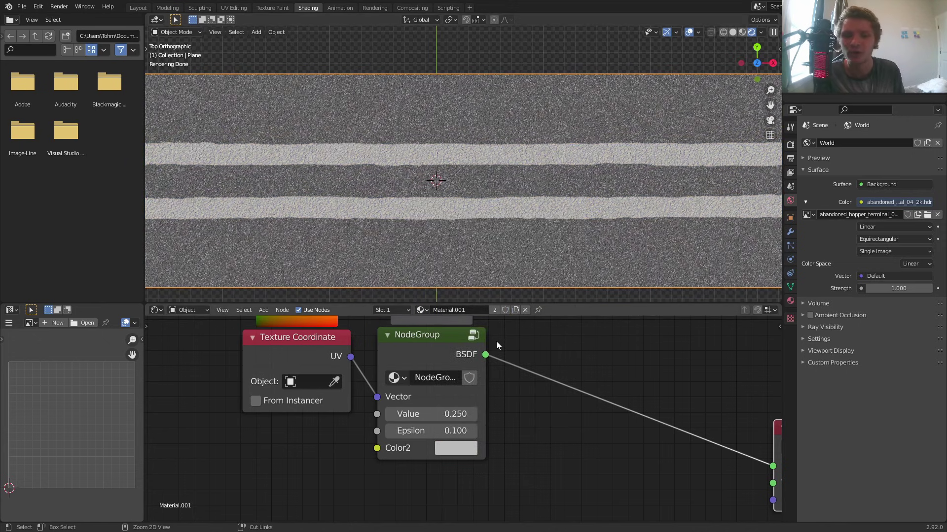
key("ctrl+z")
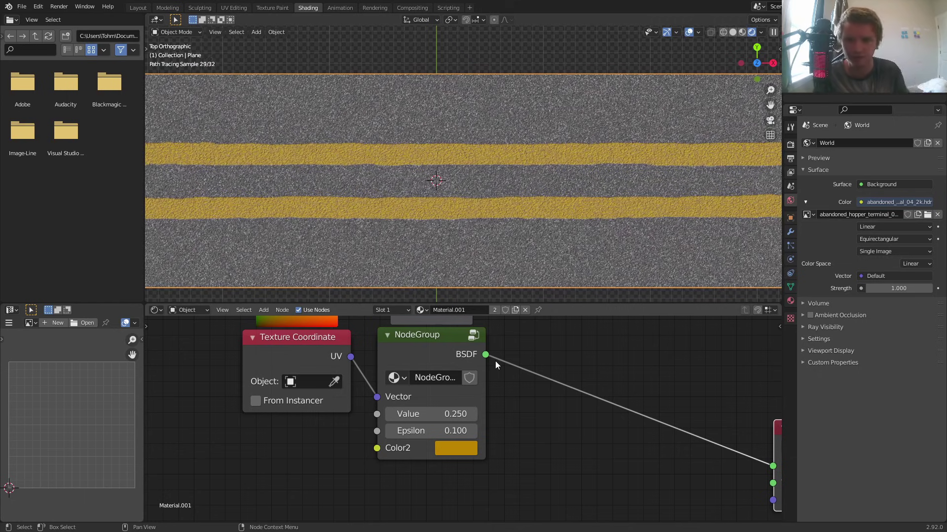
Step: Try bending the road plane by moving a centred loop cut in Edit Mode, and undo the bend
scroll(447, 178, "down", 3)
key("Tab")
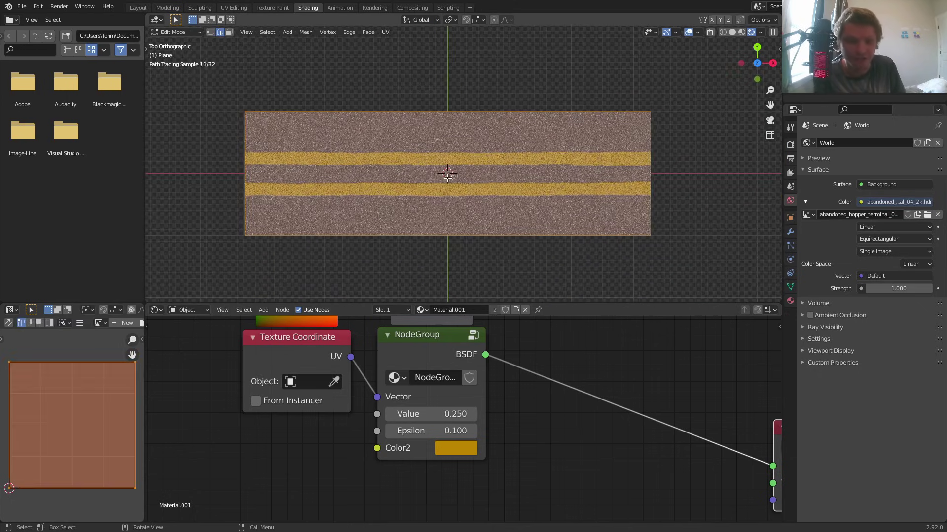
key("ctrl+r")
left_click(448, 222)
right_click(448, 223)
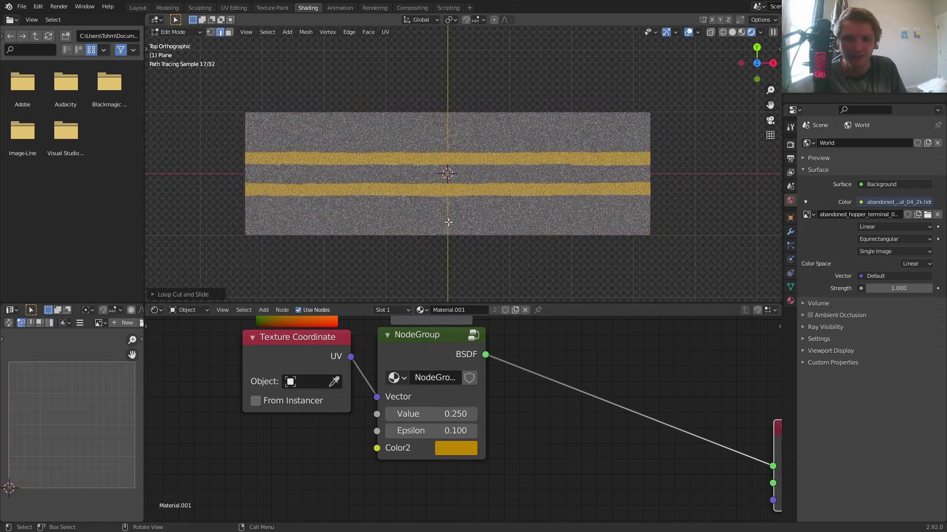
key("g")
left_click(448, 161)
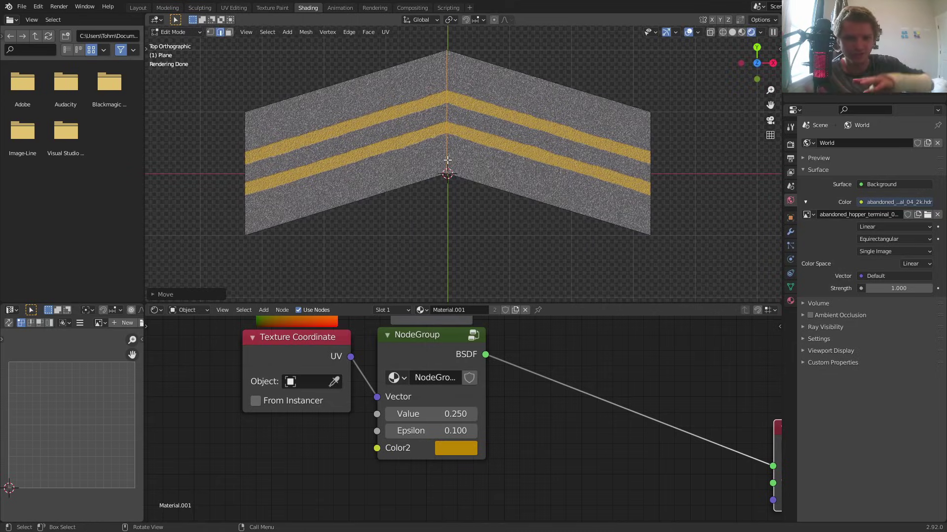
key("ctrl+z")
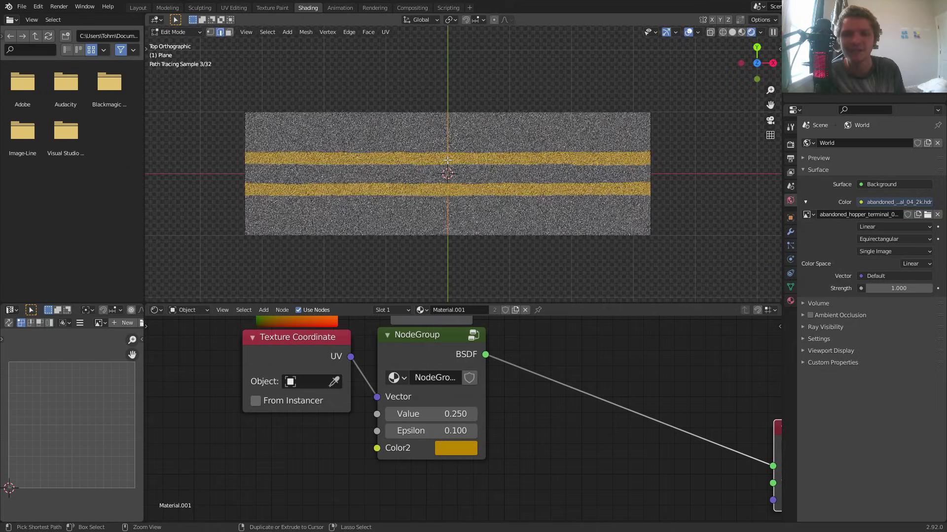
key("a")
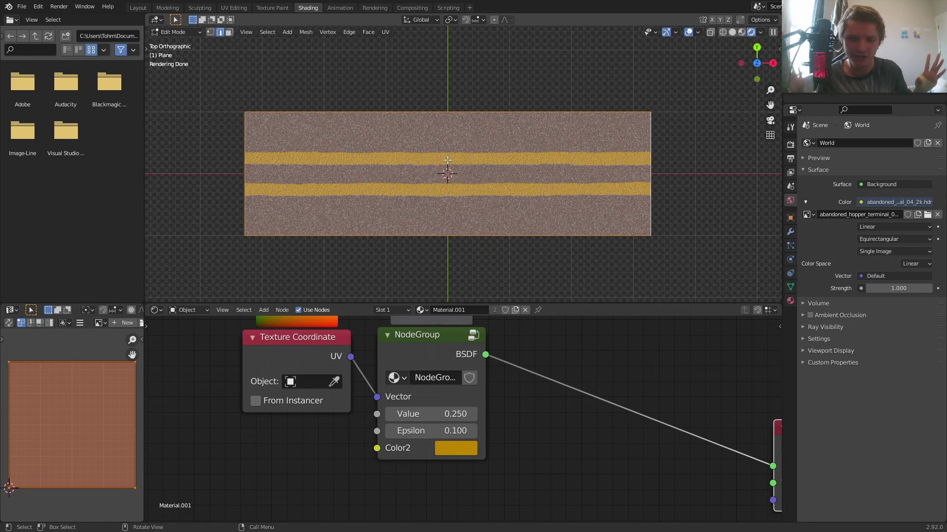
Step: Examine the nodes inside the finished asphalt material's node group and return to the top-level material
middle_click_drag(488, 364, 514, 393)
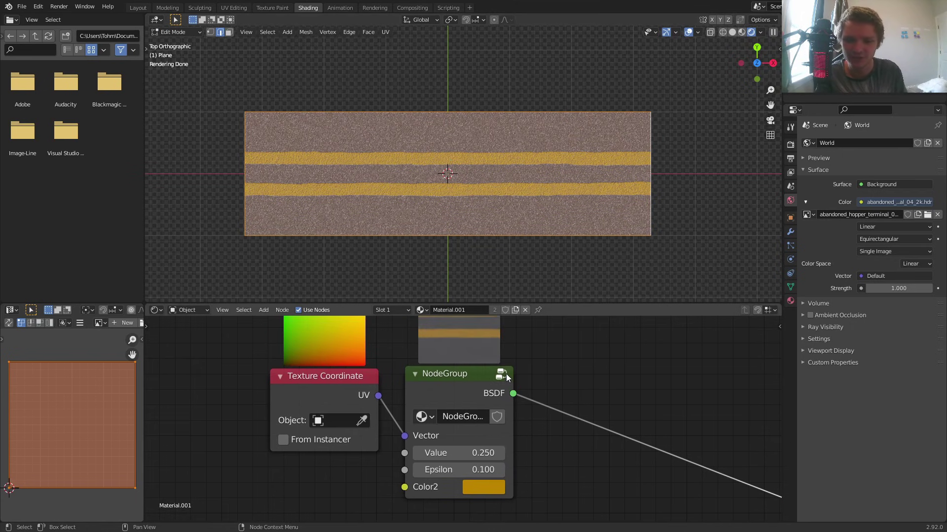
left_click(501, 374)
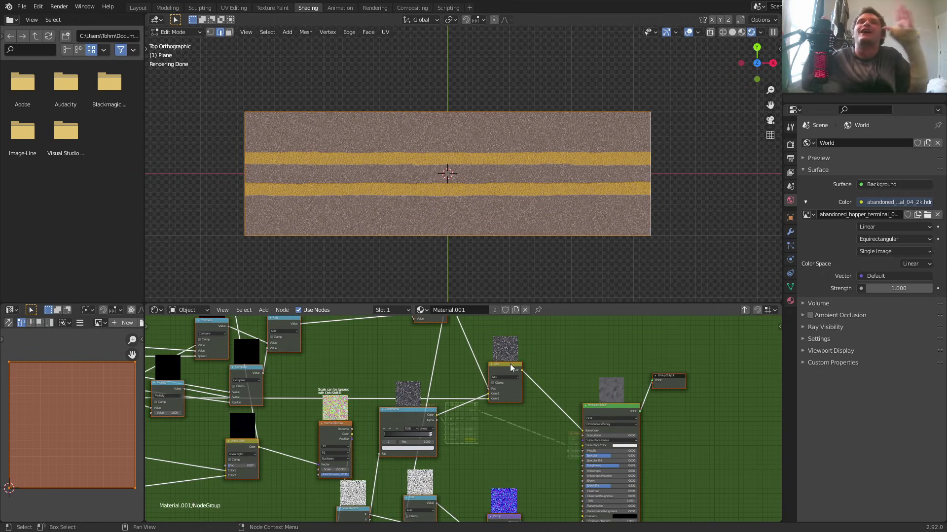
scroll(426, 408, "down", 3)
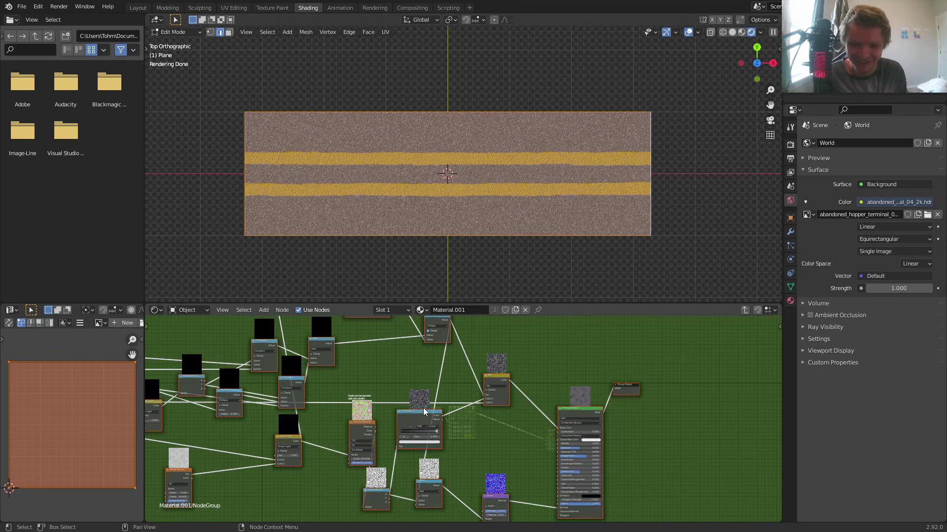
middle_click_drag(442, 404, 565, 427)
middle_click_drag(449, 411, 514, 404)
scroll(514, 403, "up", 1)
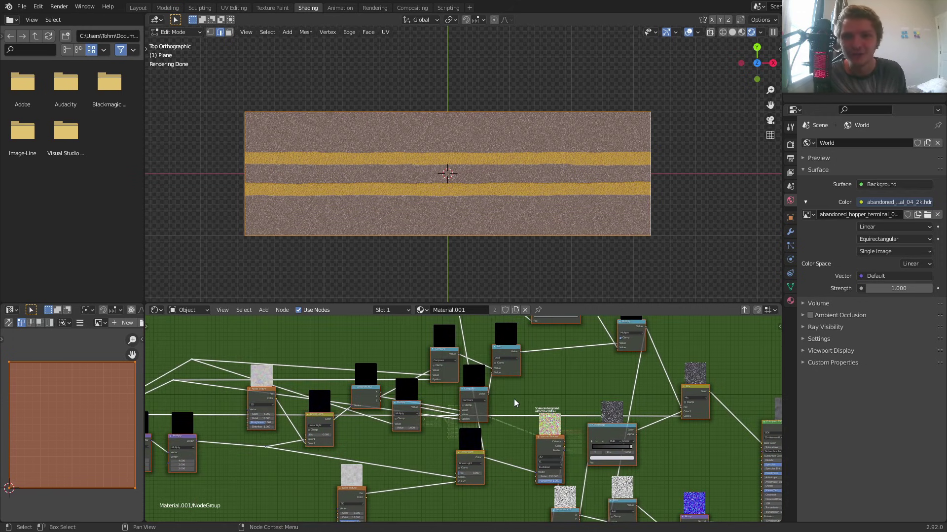
scroll(513, 402, "down", 2)
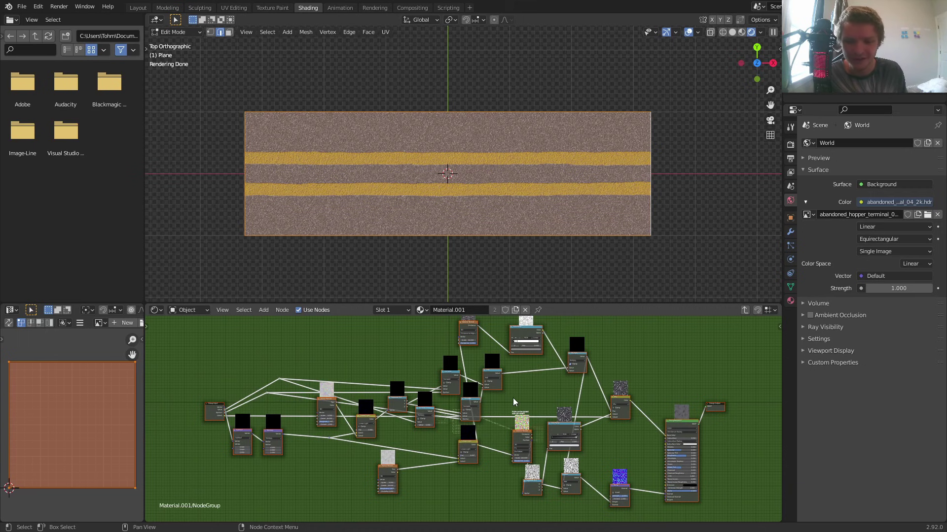
scroll(513, 402, "up", 1)
middle_click_drag(511, 403, 442, 416)
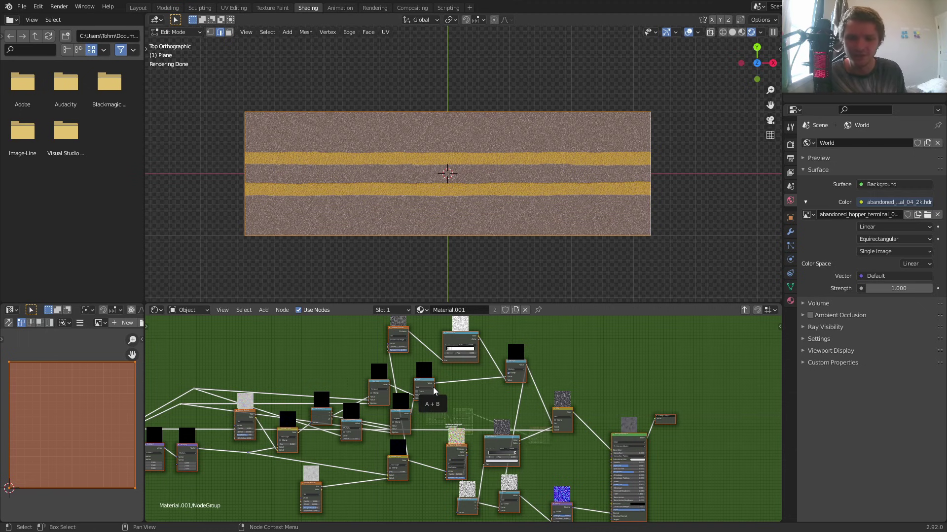
scroll(476, 369, "up", 6)
middle_click_drag(511, 362, 530, 461)
scroll(462, 412, "up", 5)
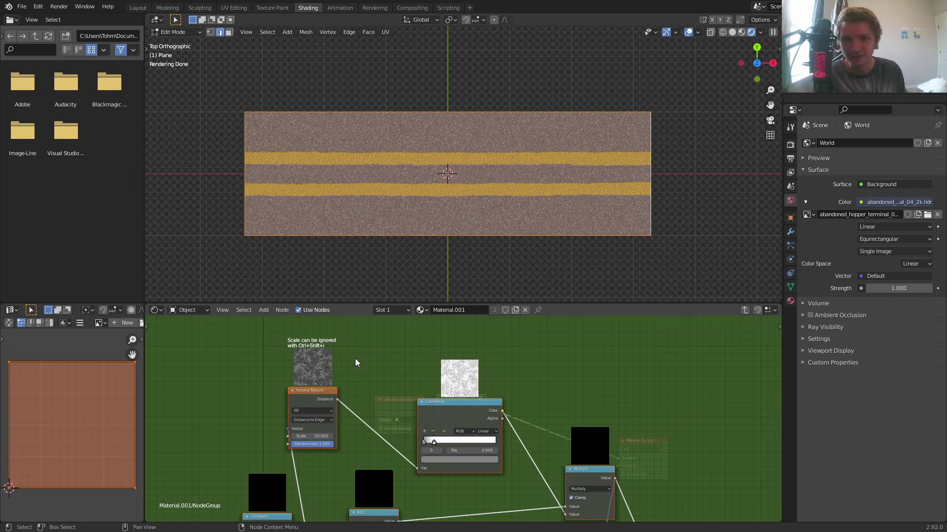
key("Tab")
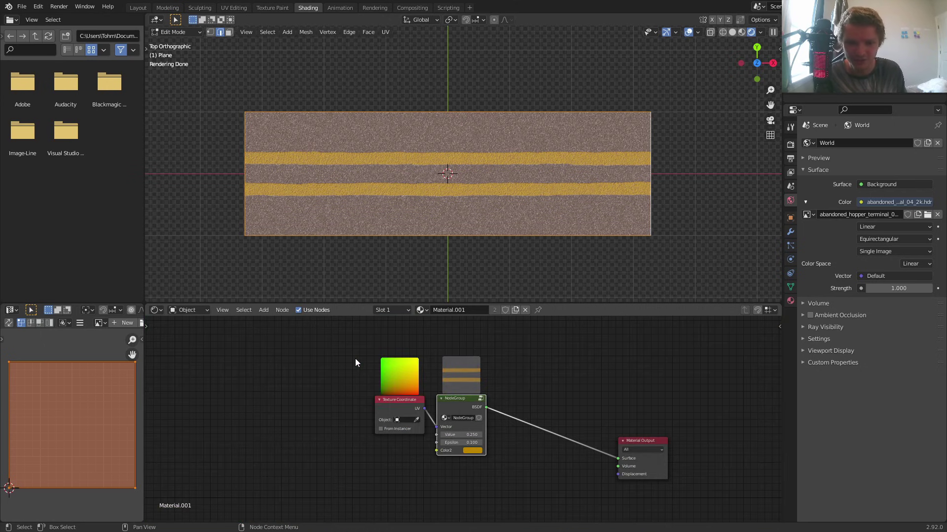
scroll(441, 394, "up", 3)
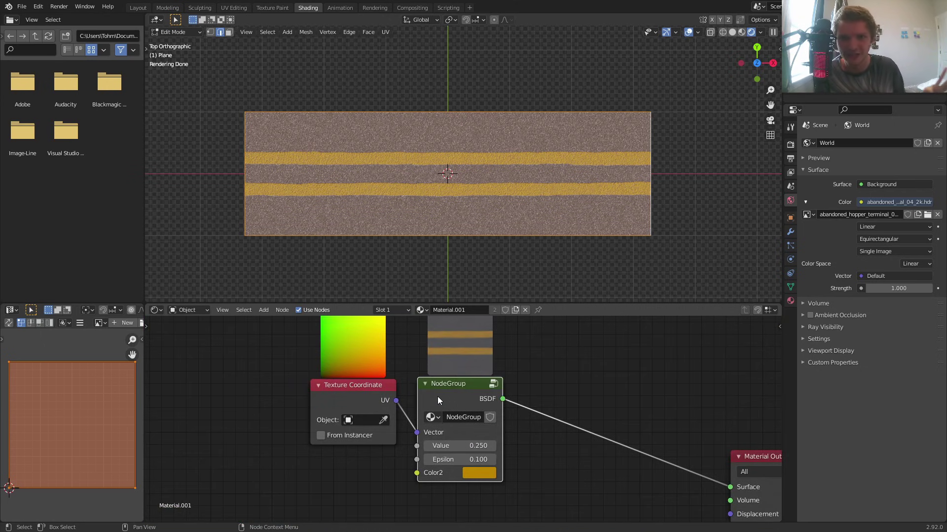
Step: Start a new General file without saving the changes to asphalt.blend
key("ctrl+n")
left_click(452, 218)
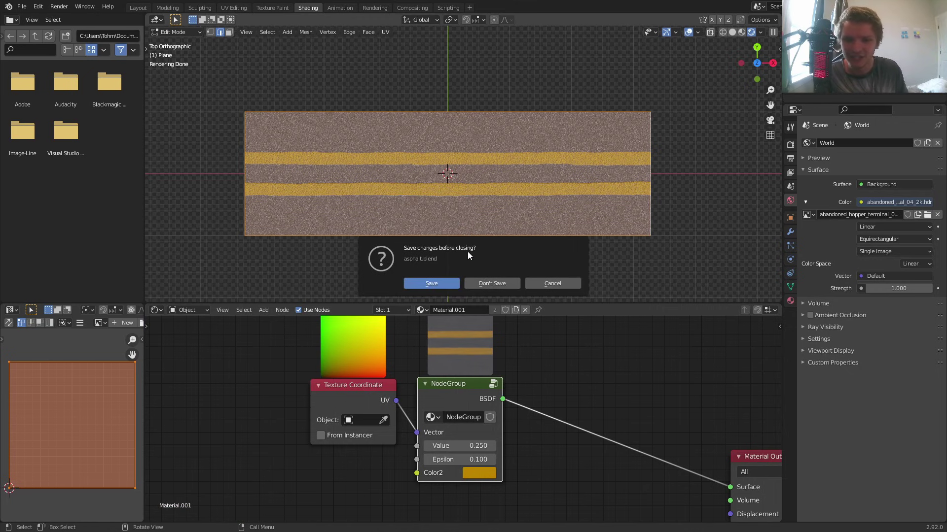
left_click(491, 284)
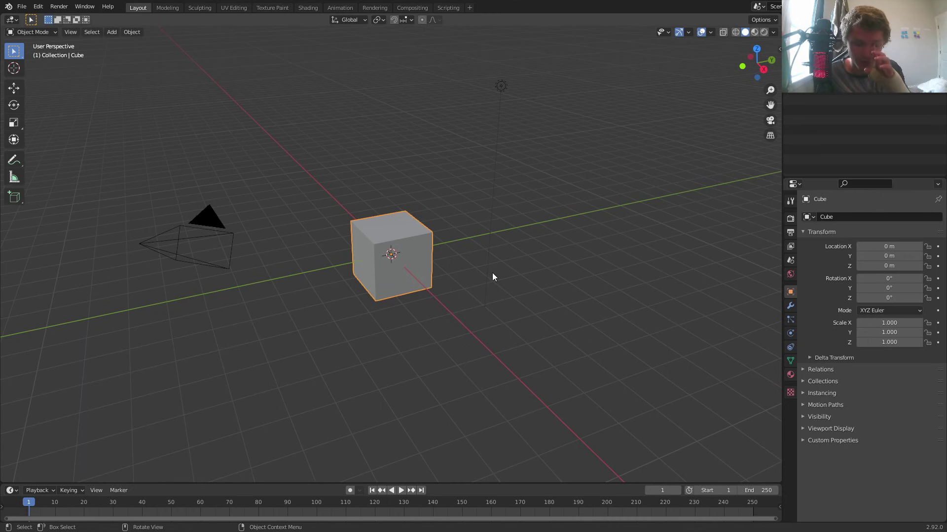
Step: Switch to the Shading workspace and view the default cube from the top
left_click(307, 8)
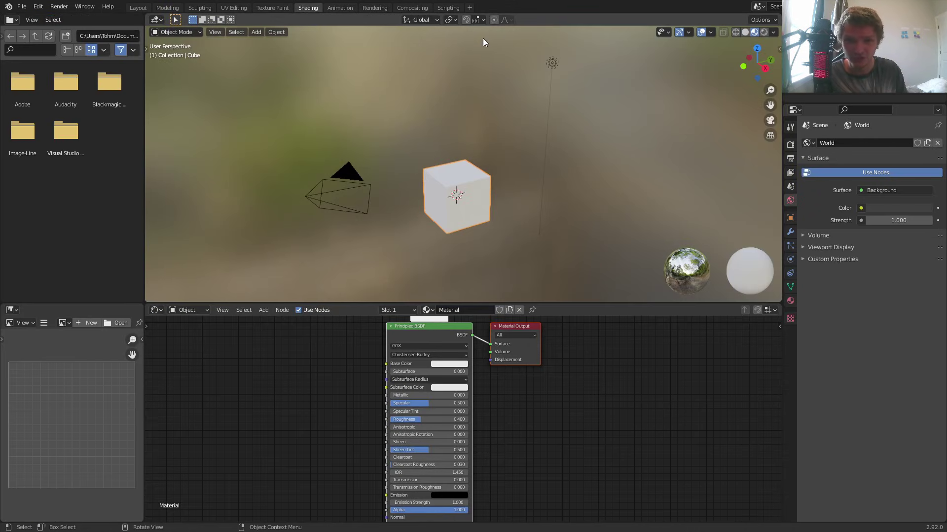
left_click(756, 48)
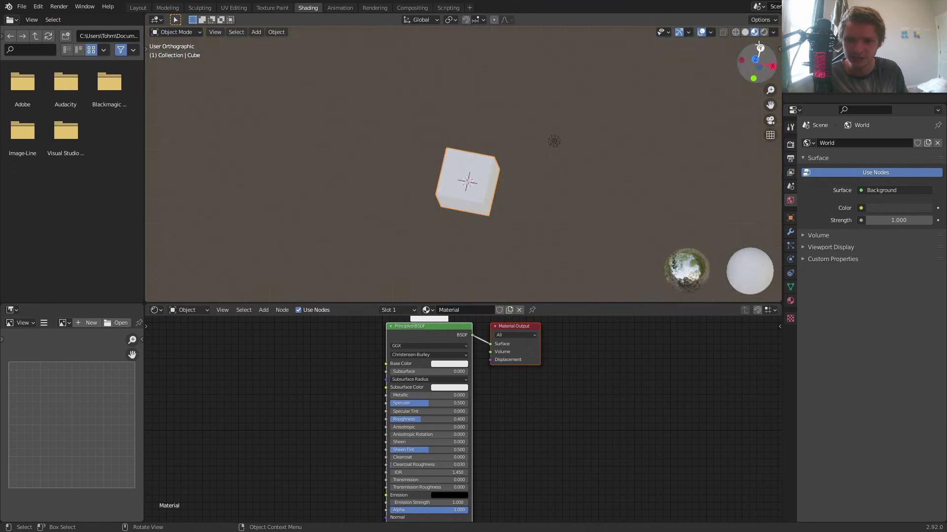
scroll(518, 162, "up", 4)
Step: Leave fullscreen to check the OBS recording, and return Blender to fullscreen
key("q")
left_click(509, 163)
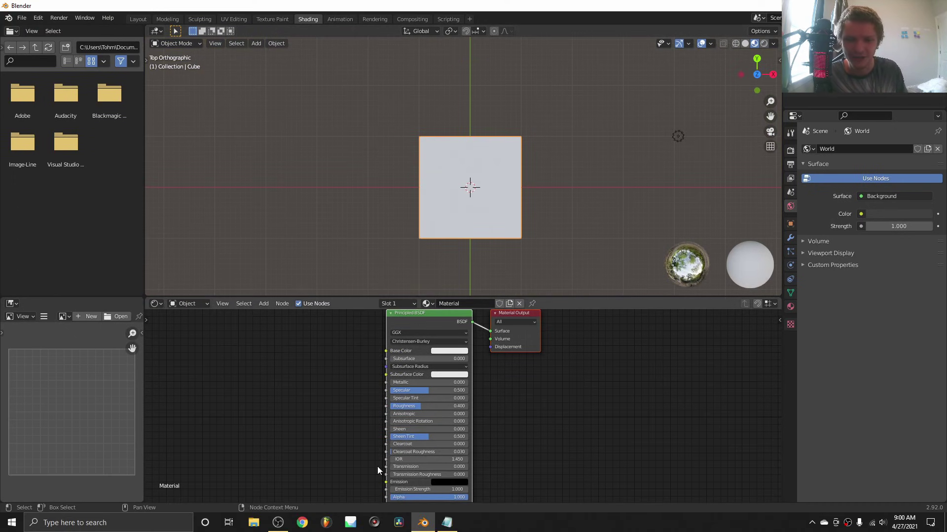
left_click(278, 522)
left_click(278, 521)
left_click(278, 522)
left_click(278, 521)
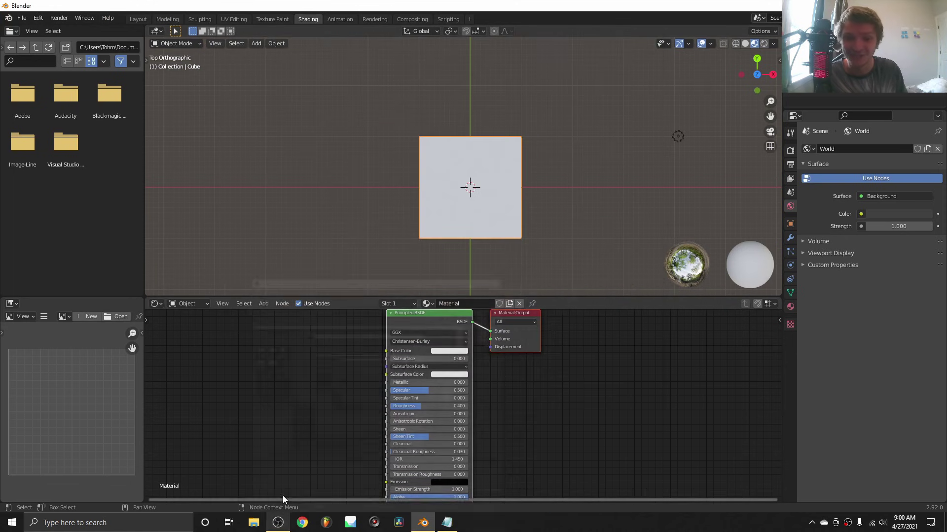
key("F3")
left_click(315, 167)
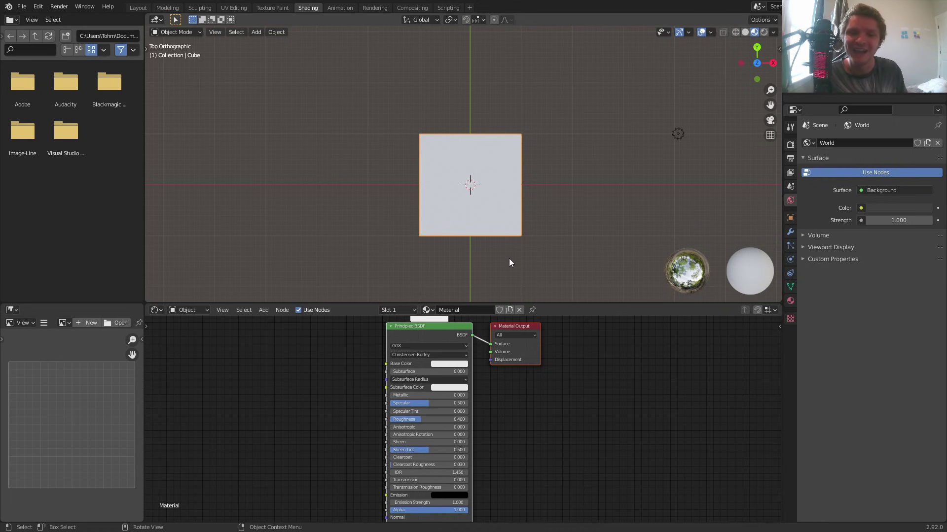
Step: Delete the default cube and add a mesh plane in its place
key("x")
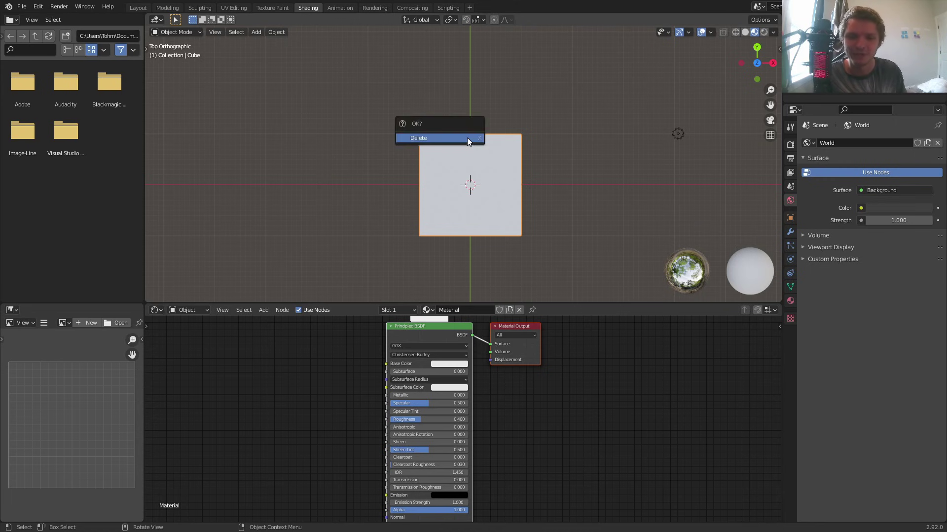
left_click(467, 138)
key("shift+a")
mouse_move(437, 123)
left_click(467, 126)
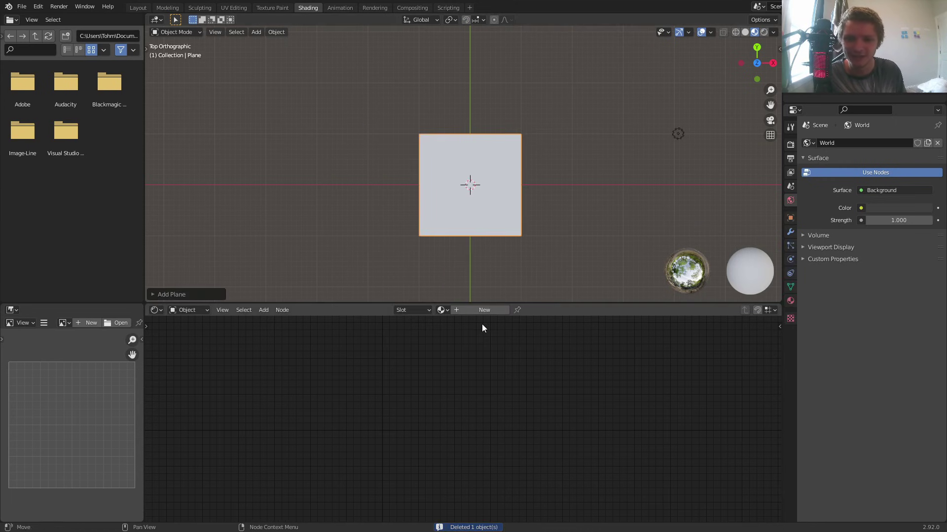
Step: Create a new material on the plane and name it patreon
left_click(478, 311)
left_click(480, 312)
type("patreon")
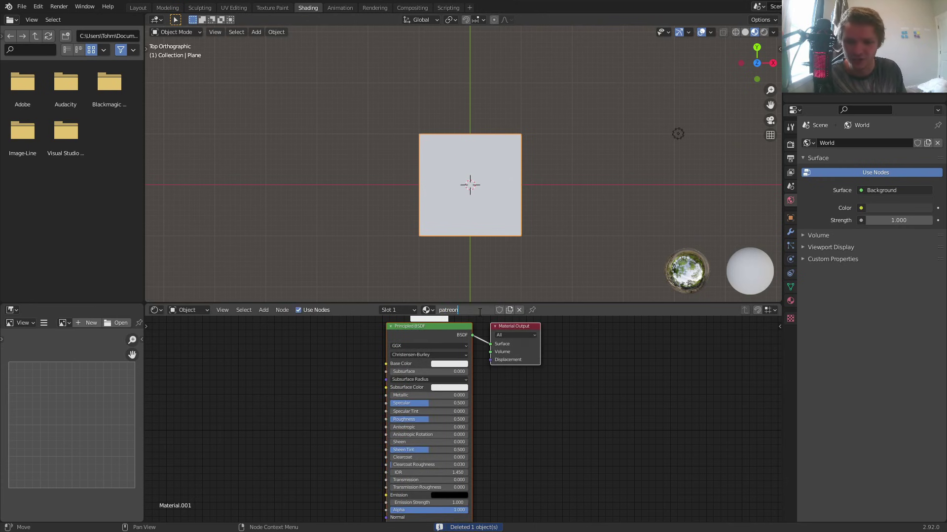
key("Return")
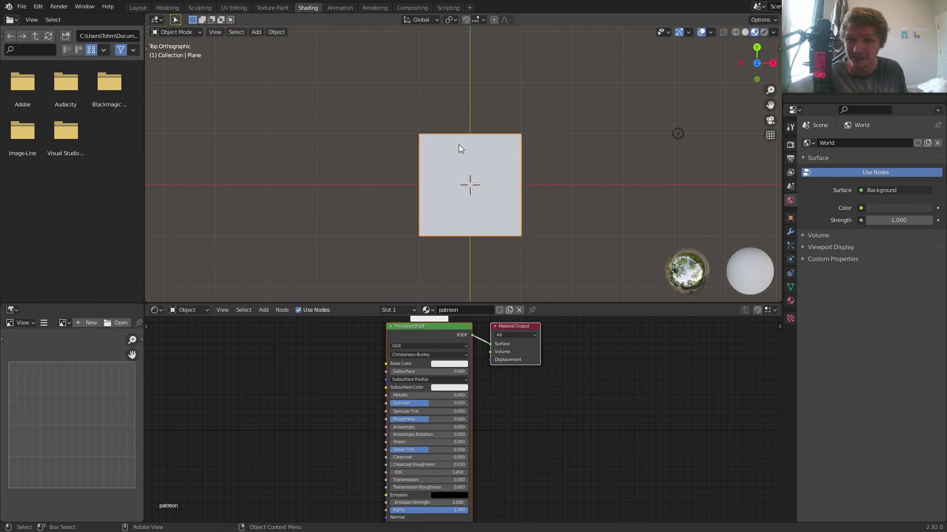
Step: Add the road-1778994_960_720 image from the Desktop folder as a reference image in the scene
middle_click_drag(459, 144, 442, 184, "shift")
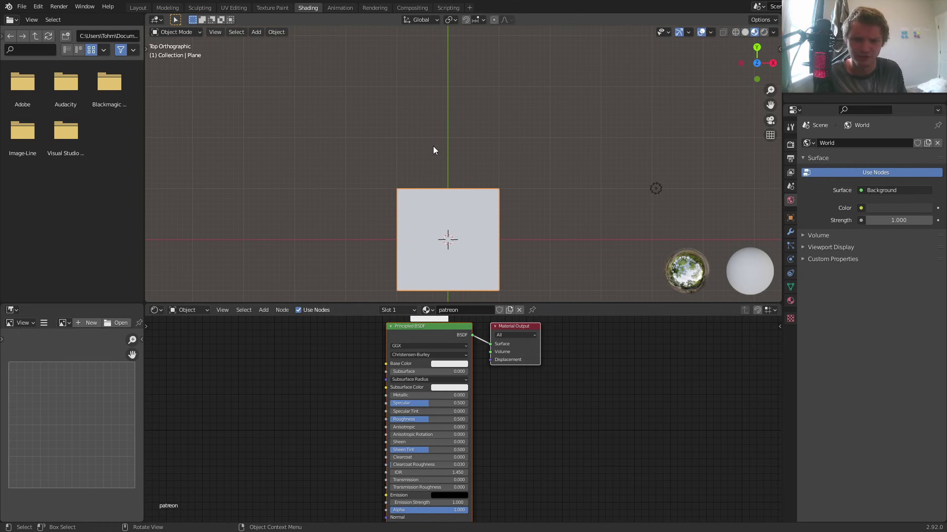
key("shift+a")
mouse_move(436, 147)
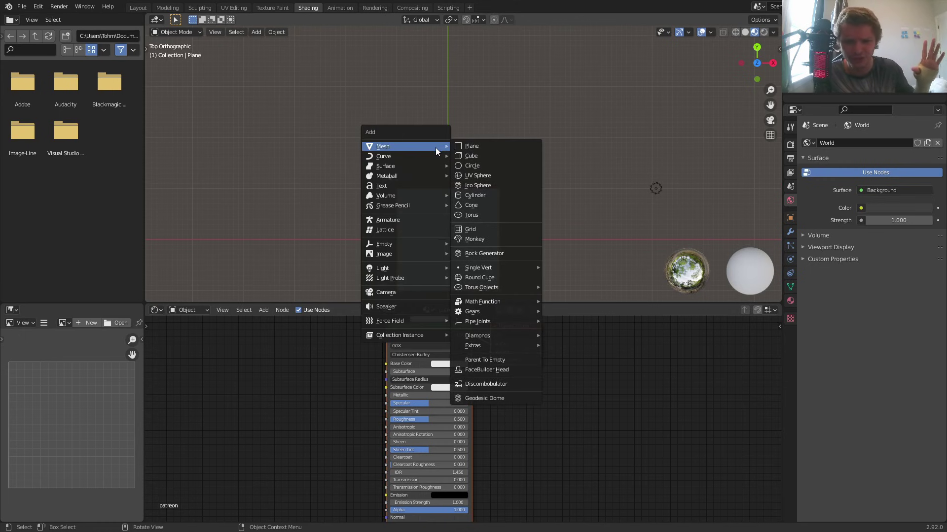
mouse_move(422, 247)
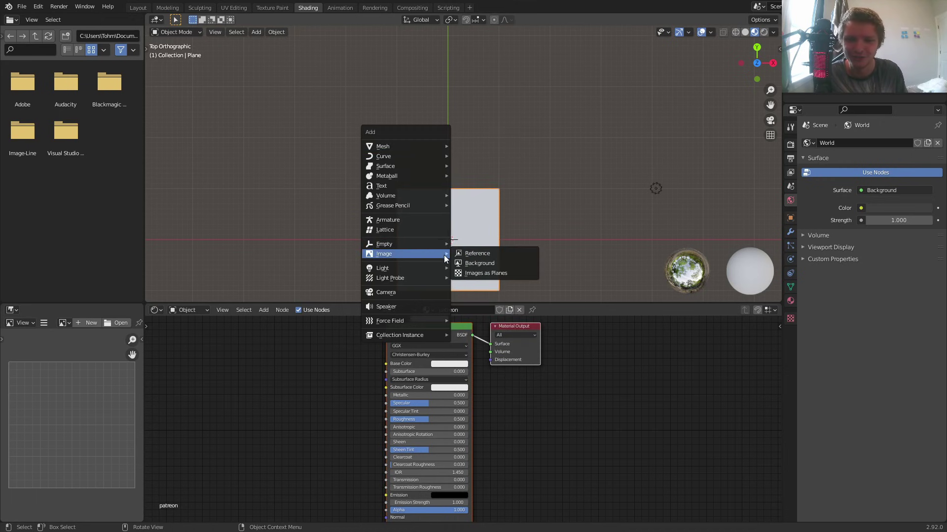
left_click(483, 256)
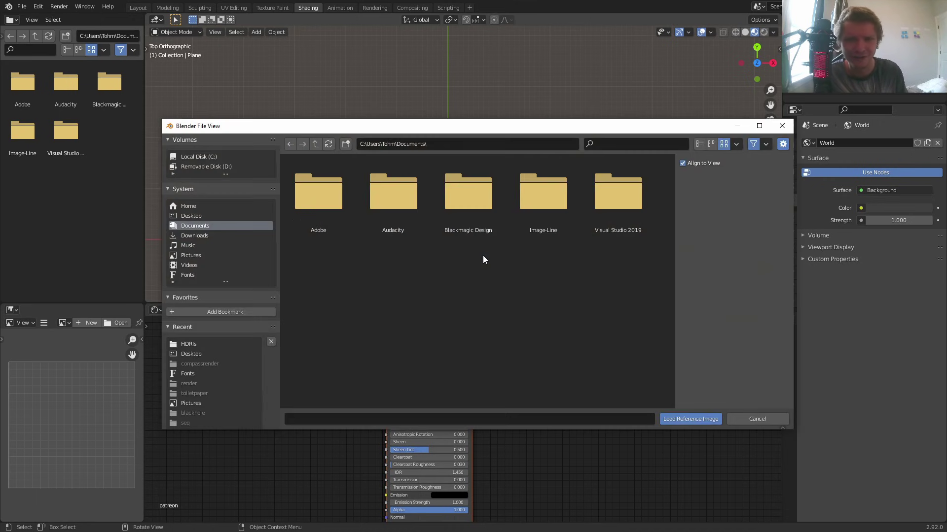
left_click(198, 217)
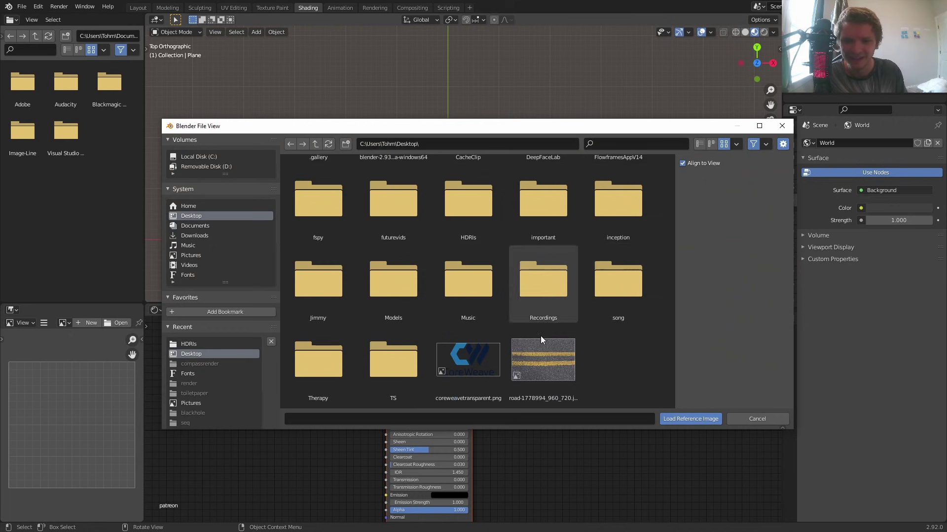
double_click(537, 359)
Step: Scale down the road reference image and place it just above the plane, slightly narrower than the plane
key("g")
left_click(494, 49)
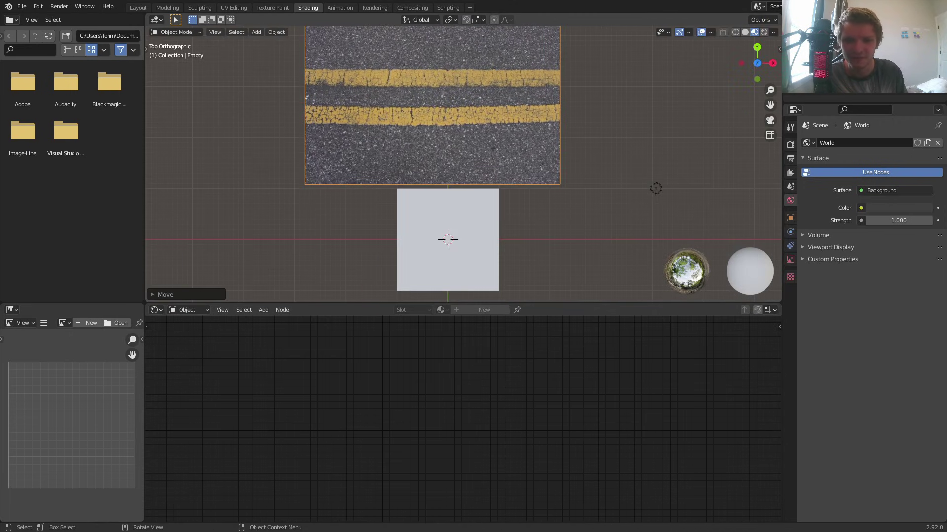
key("s")
left_click(499, 89)
key("g")
left_click(510, 144)
Step: Examine the cracked yellow stripes and the speckled asphalt in the road reference image up close
scroll(461, 167, "up", 6)
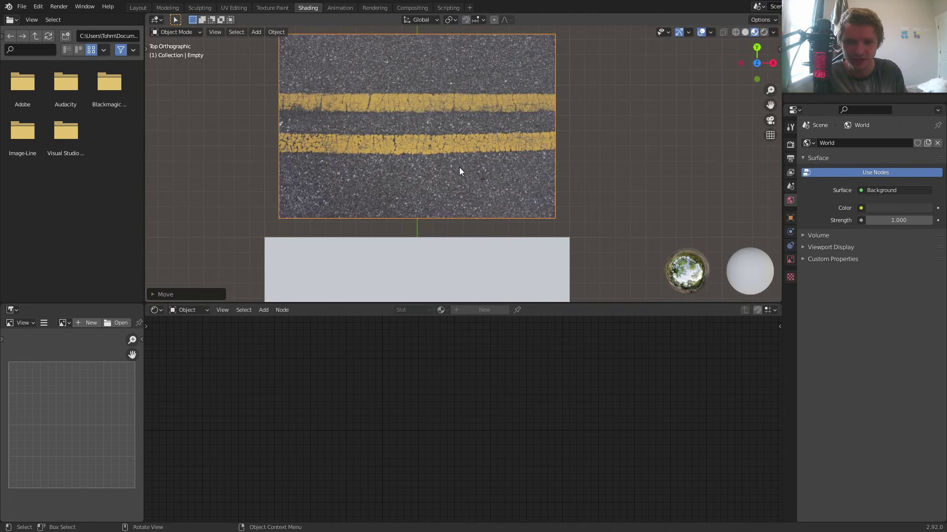
scroll(463, 119, "up", 4)
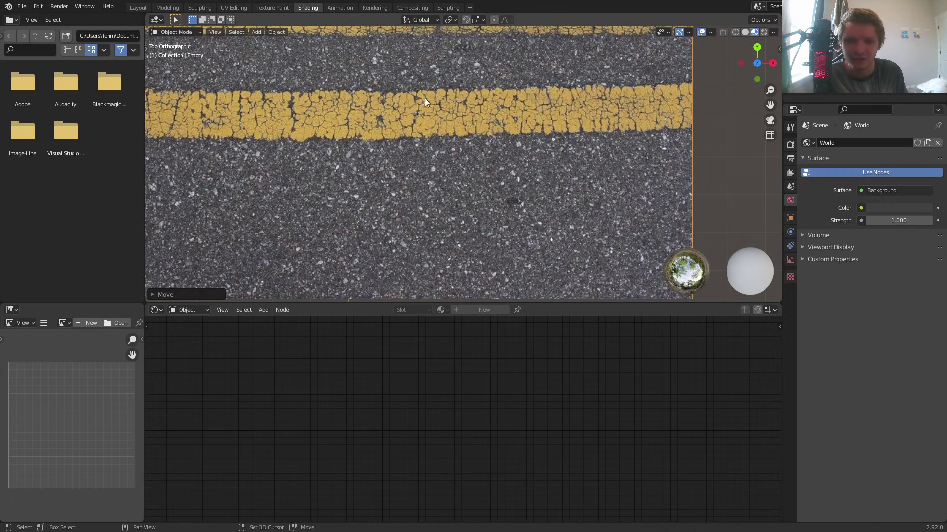
middle_click_drag(424, 98, 539, 185, "shift")
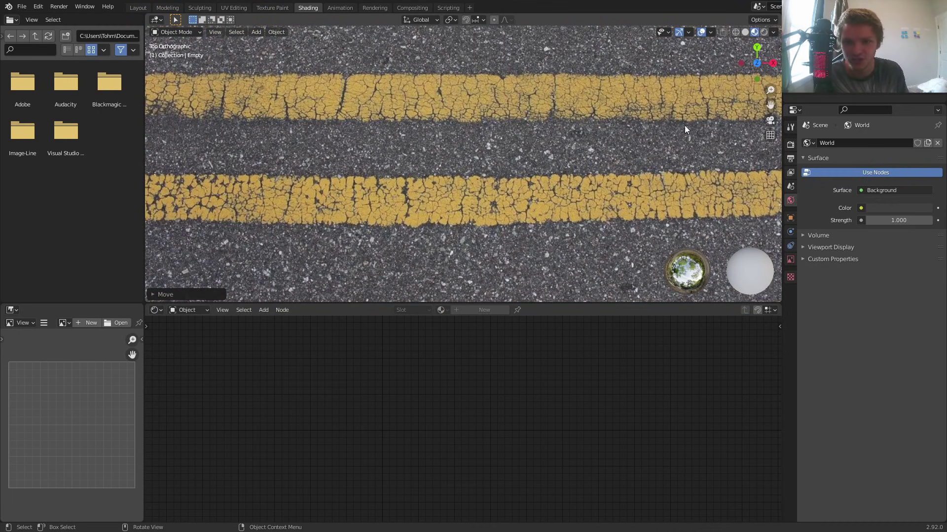
middle_click_drag(356, 99, 650, 115, "shift")
scroll(507, 99, "up", 4)
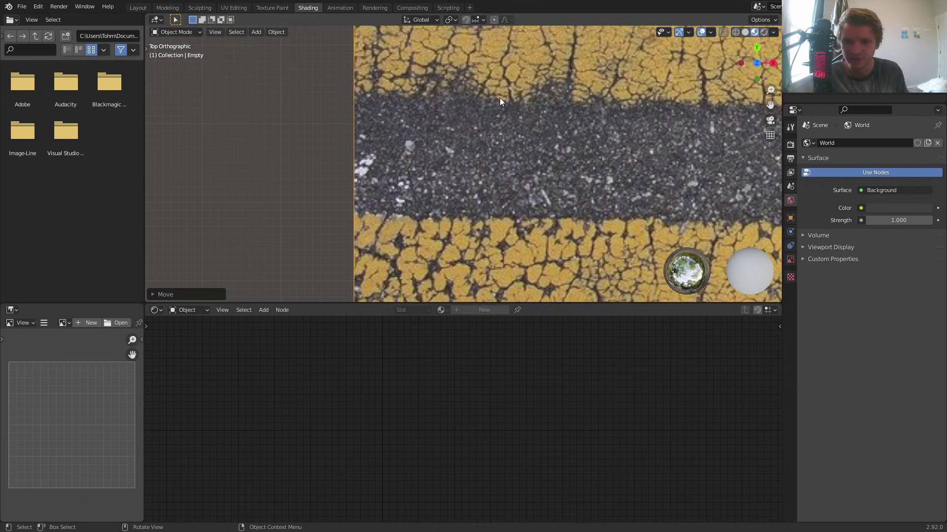
scroll(503, 116, "down", 6)
middle_click_drag(601, 231, 447, 153, "shift")
scroll(506, 196, "up", 5)
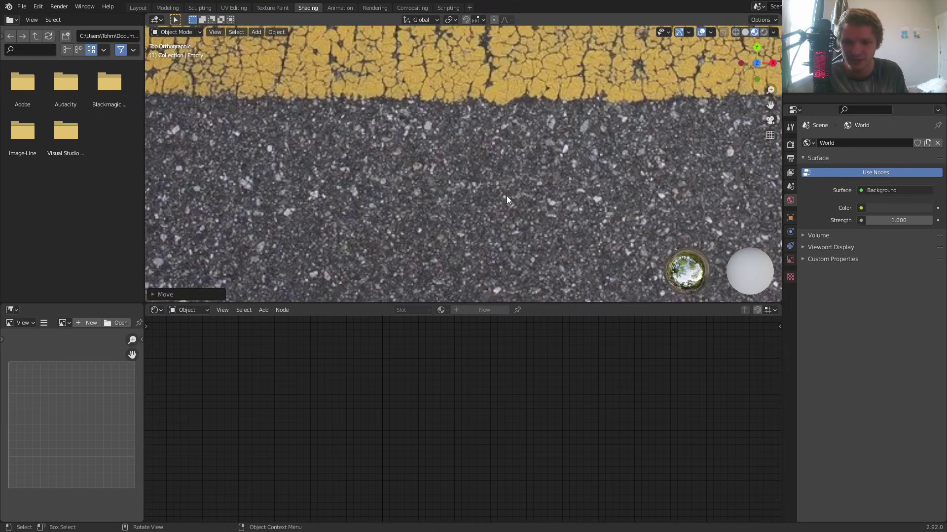
scroll(519, 144, "down", 6)
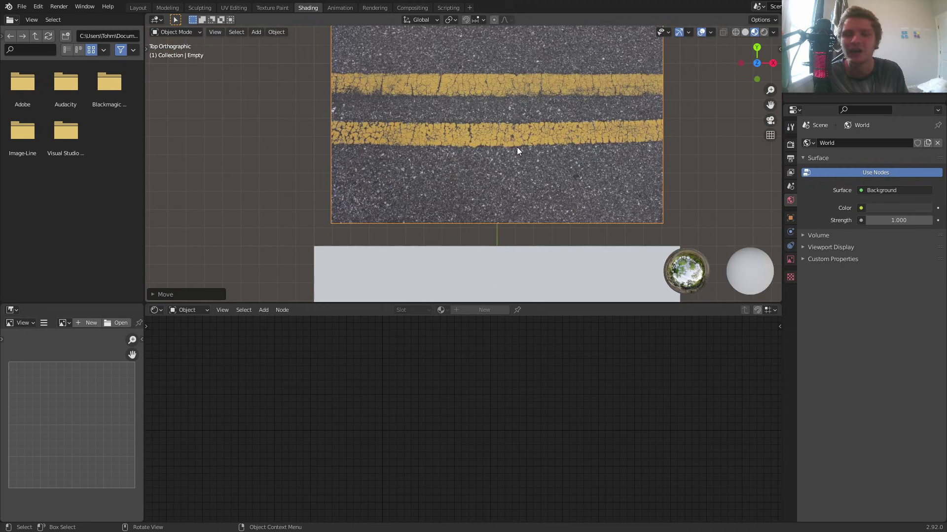
middle_click_drag(499, 162, 472, 111, "shift")
scroll(472, 111, "down", 5)
Step: Select the plane and delete the Principled BSDF node from its patreon material
left_click(473, 217)
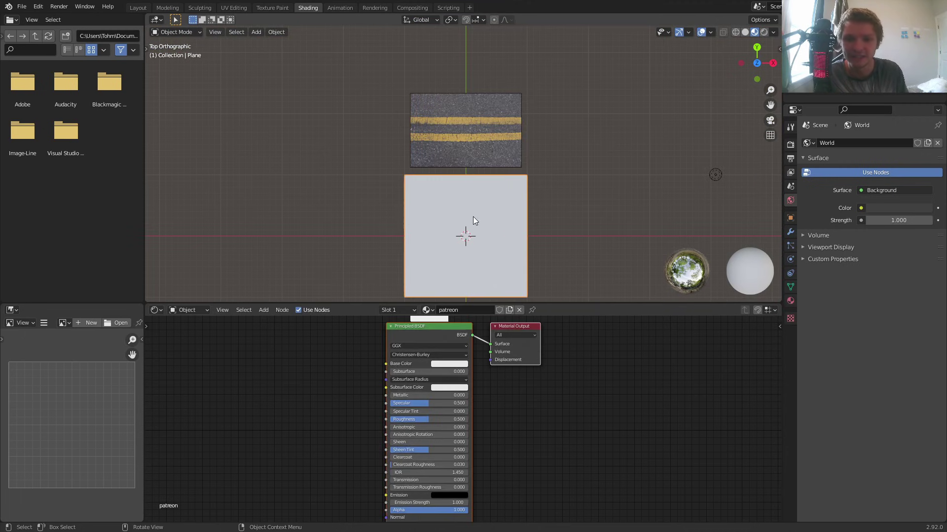
left_click_drag(348, 368, 434, 336)
key("x")
middle_click_drag(470, 334, 463, 395)
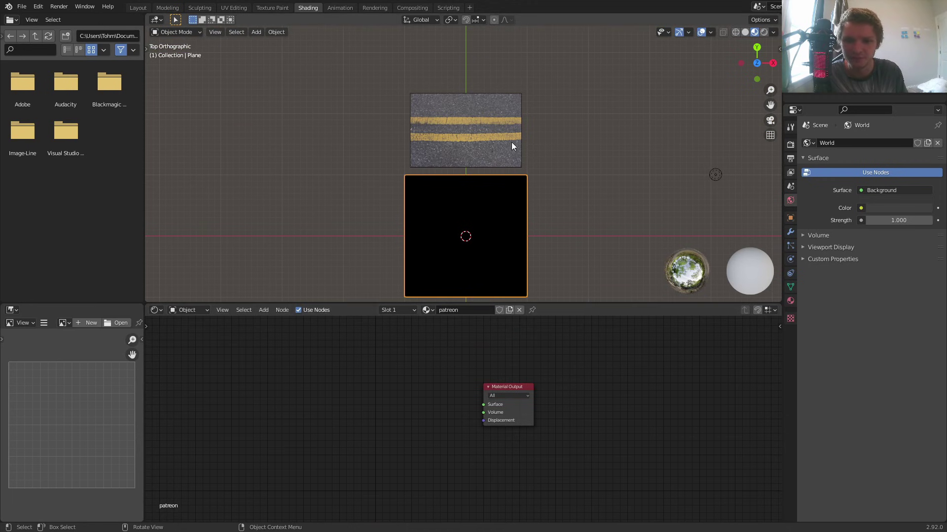
Step: Check the asphalt grain in the reference and add a Voronoi Texture node beside the Material Output node
scroll(511, 142, "up", 8)
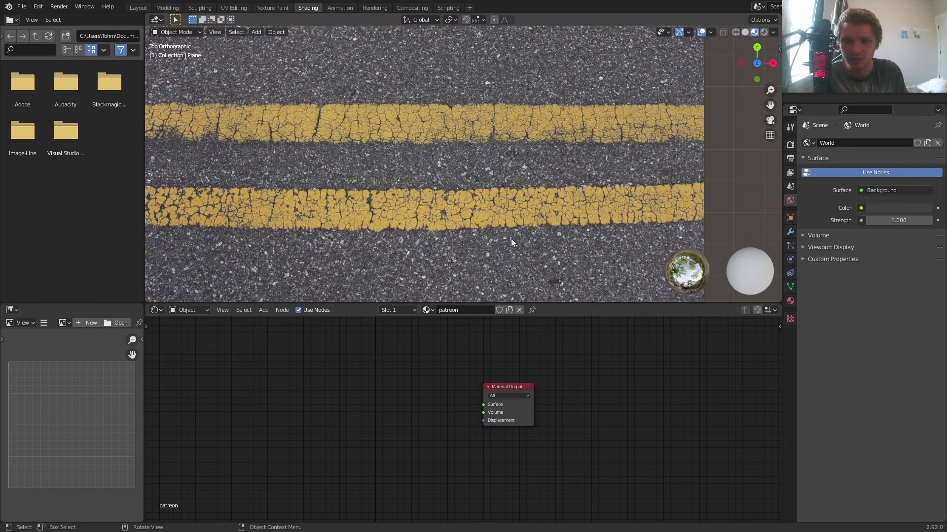
scroll(530, 168, "up", 2)
scroll(440, 225, "up", 2)
middle_click_drag(327, 241, 454, 118, "shift")
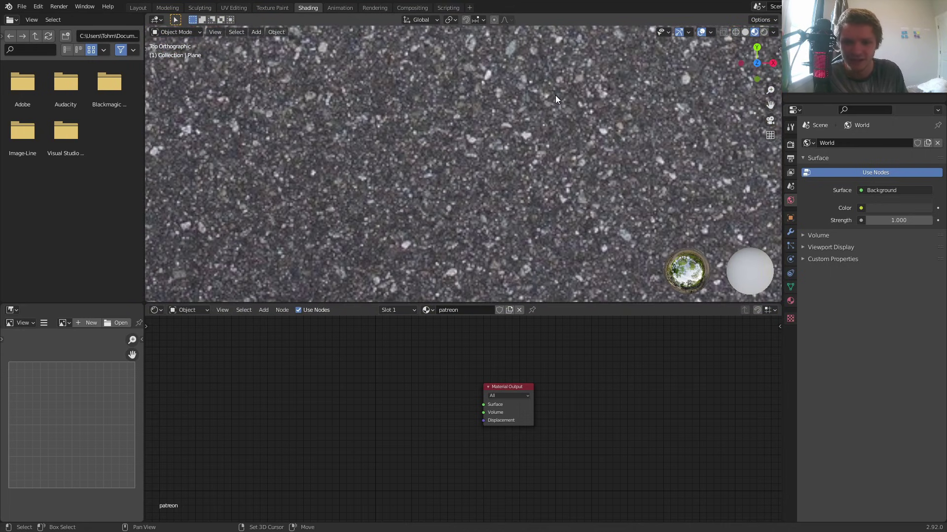
scroll(454, 118, "down", 7)
scroll(453, 127, "down", 4)
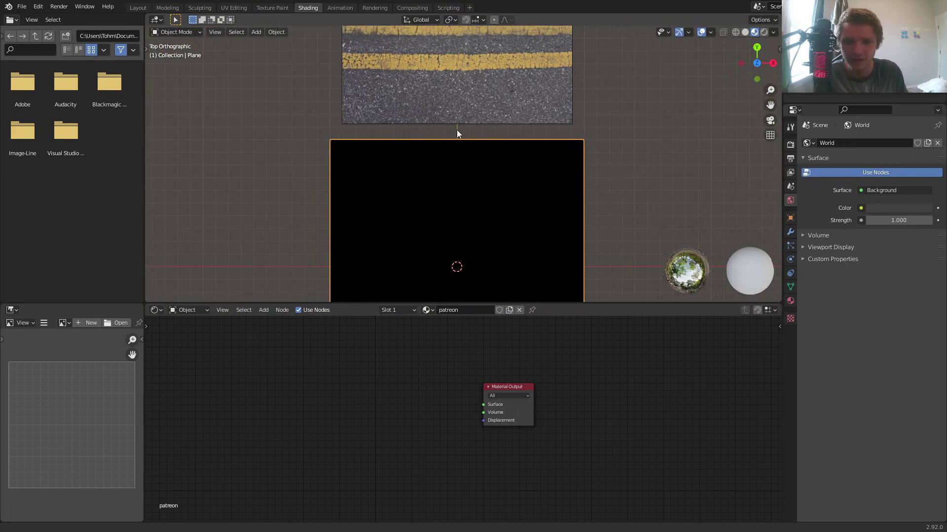
key("shift+a")
left_click(377, 364)
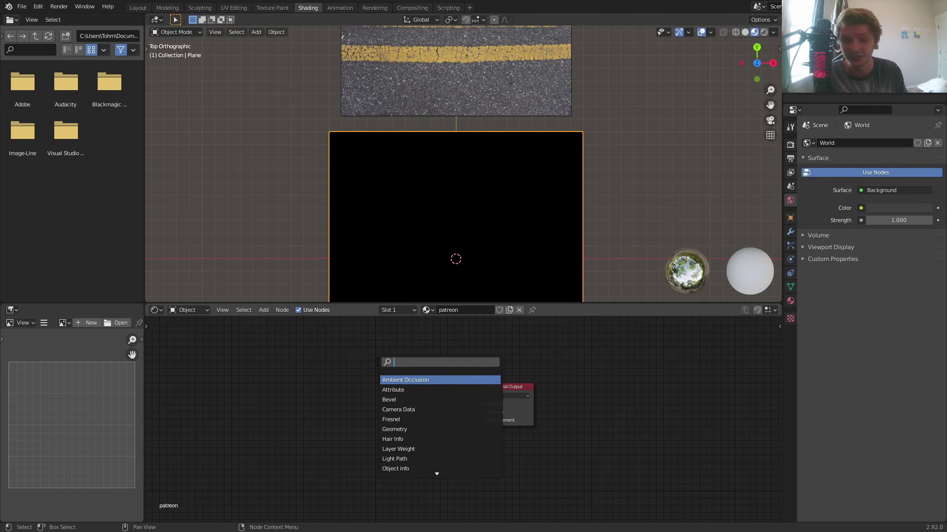
type("voron")
key("Return")
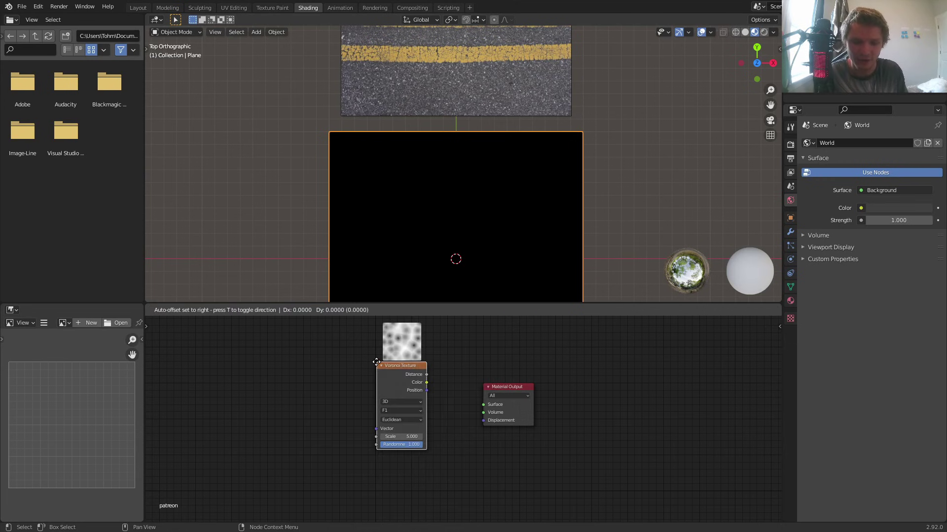
left_click(341, 387)
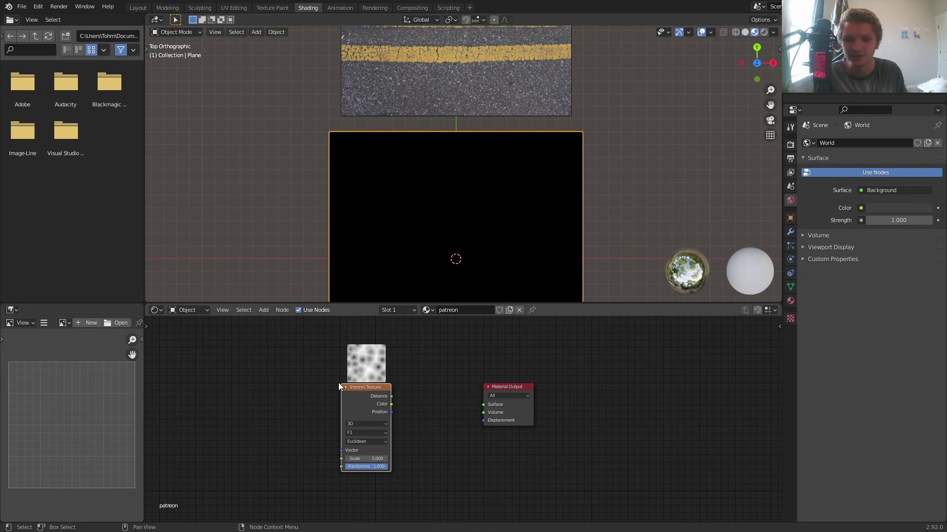
Step: Preview the Voronoi texture's Distance output on the plane through a Viewer node and space the nodes farther apart
left_click(347, 362, "ctrl+shift")
scroll(346, 362, "up", 5)
middle_click_drag(345, 363, 402, 370)
left_click_drag(430, 465, 545, 465)
middle_click_drag(404, 411, 379, 480)
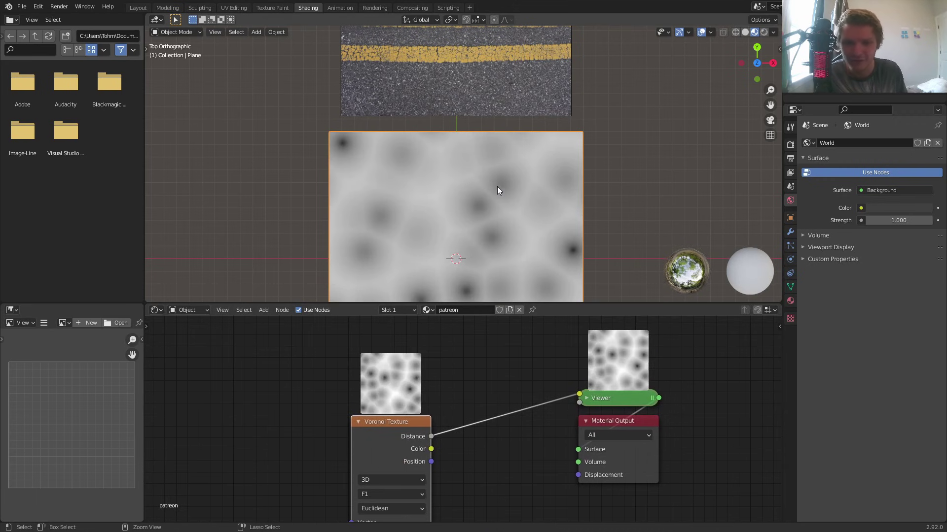
scroll(501, 83, "up", 3)
scroll(481, 60, "up", 3)
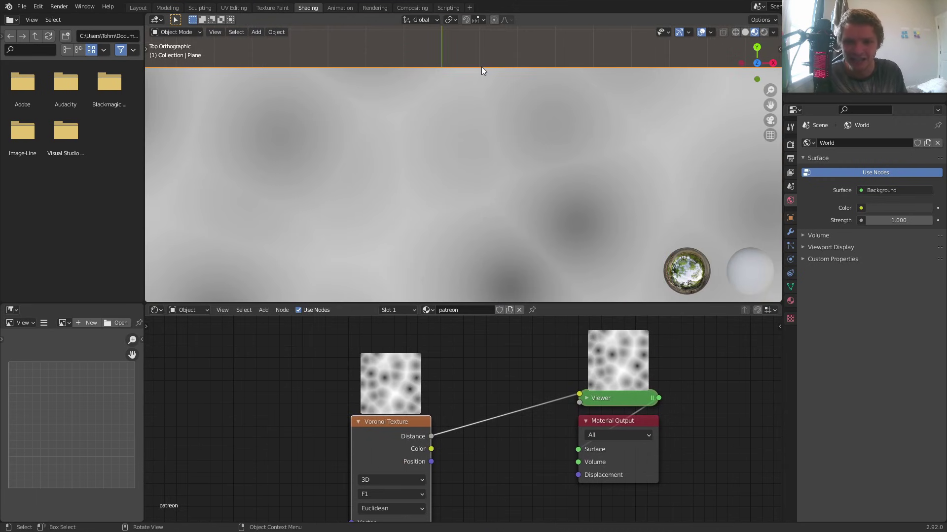
scroll(482, 78, "down", 7)
middle_click_drag(455, 221, 432, 154, "shift")
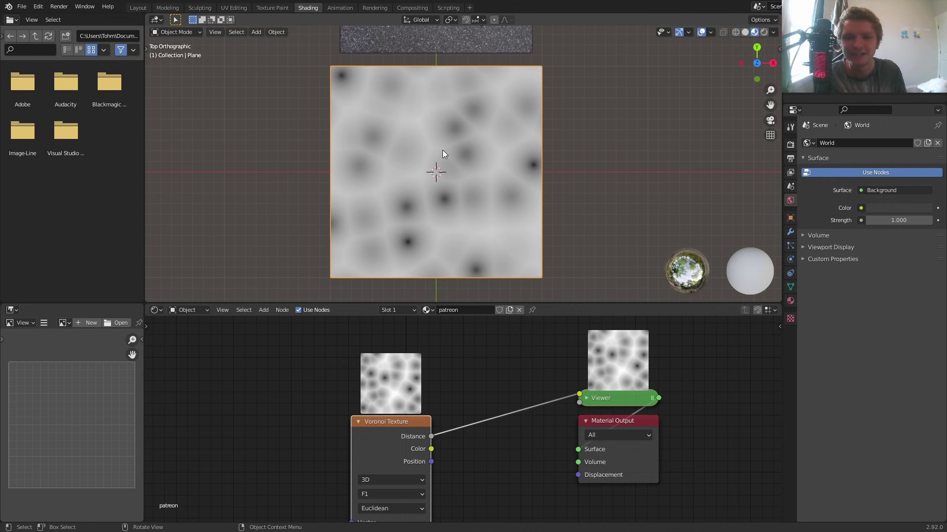
scroll(449, 147, "up", 1)
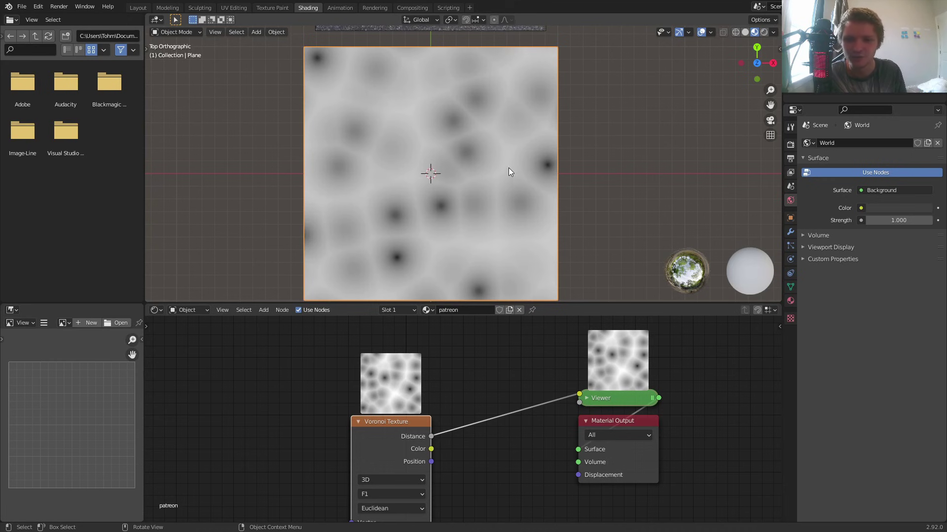
Step: Try the Distance to Edge feature on the Voronoi texture and compare the pattern with the road reference
left_click(374, 495)
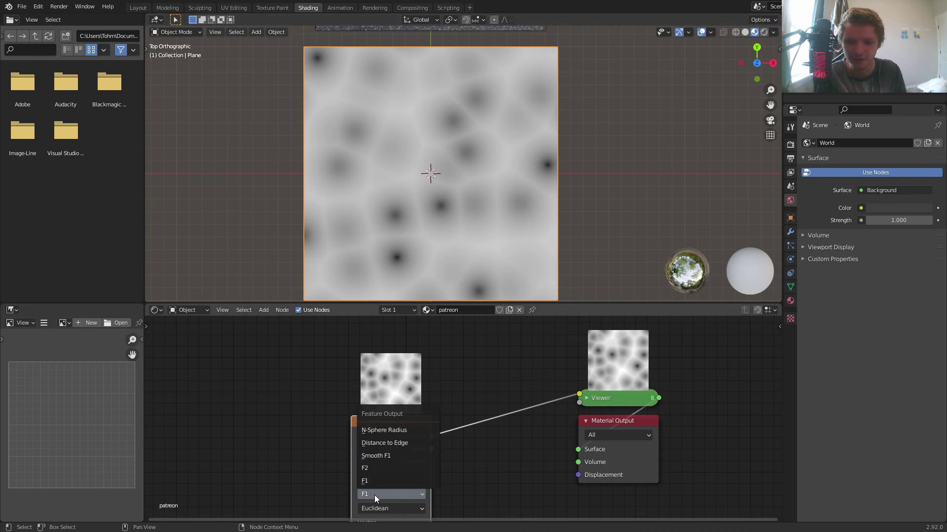
left_click(384, 442)
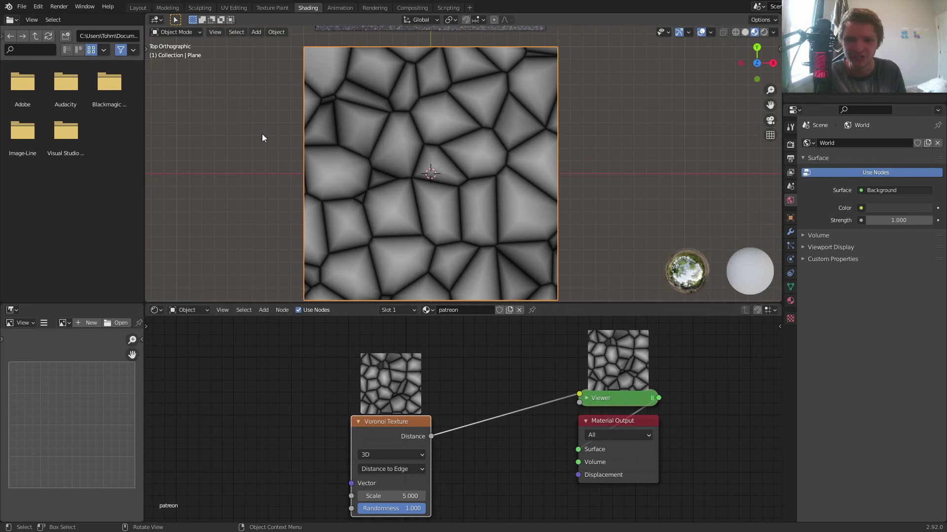
middle_click_drag(404, 113, 405, 457, "shift")
middle_click_drag(443, 291, 404, 16, "shift")
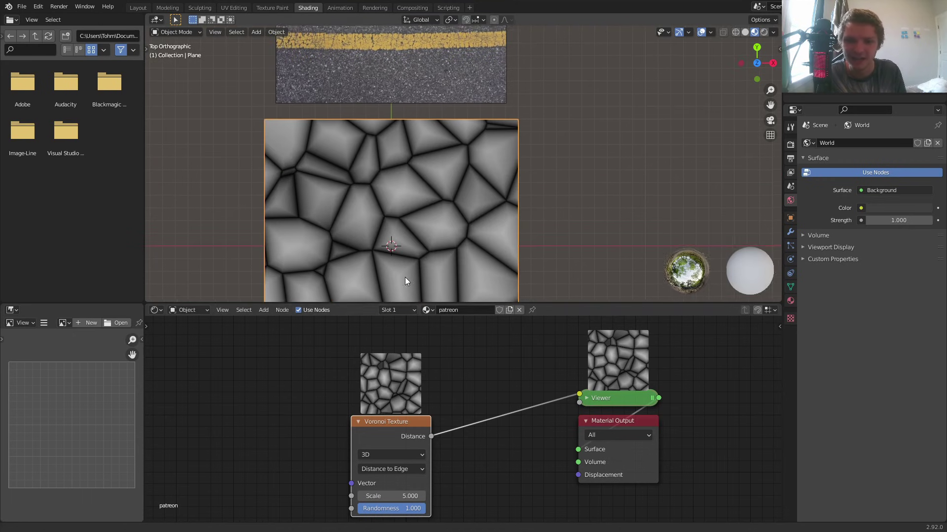
scroll(426, 89, "up", 7)
middle_click_drag(424, 81, 471, 278, "shift")
scroll(433, 109, "up", 2)
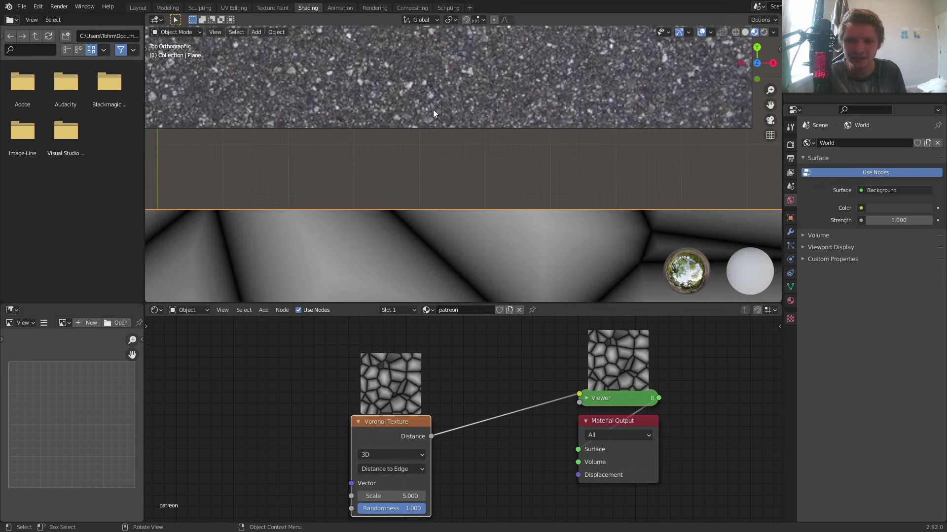
middle_click_drag(433, 110, 449, 220, "shift")
scroll(444, 155, "down", 6)
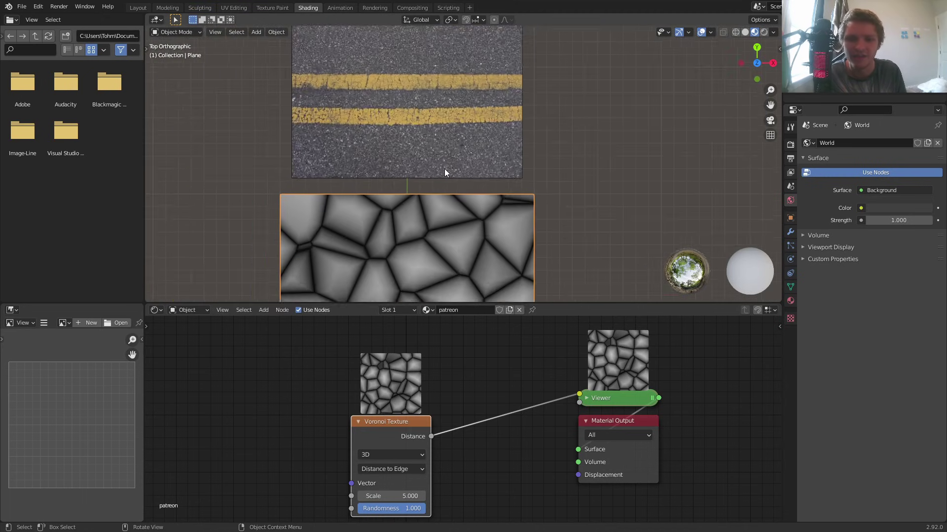
middle_click_drag(438, 176, 445, 164, "shift")
key("ctrl+z")
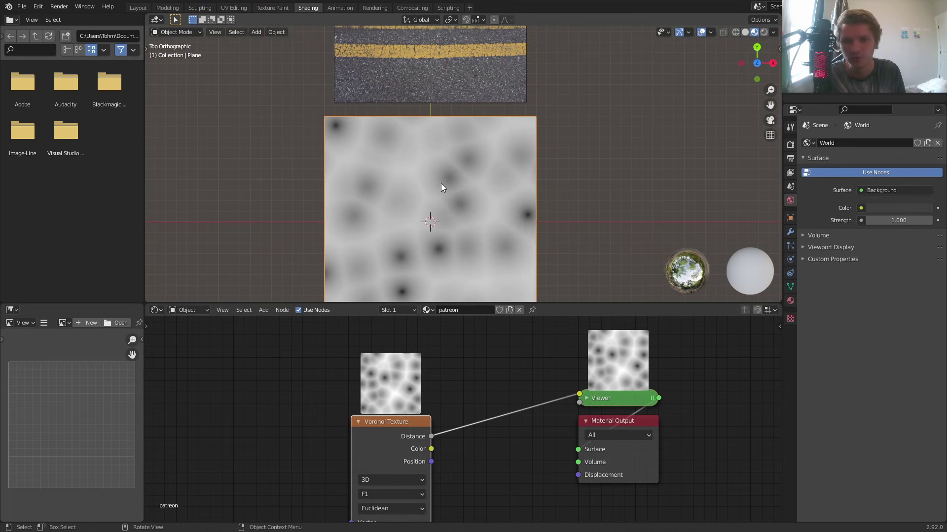
Step: Move the Voronoi Texture node farther from the output nodes and preview its Color output on the plane
middle_click_drag(416, 429, 442, 401)
right_click(294, 414)
left_click_drag(400, 409, 265, 403)
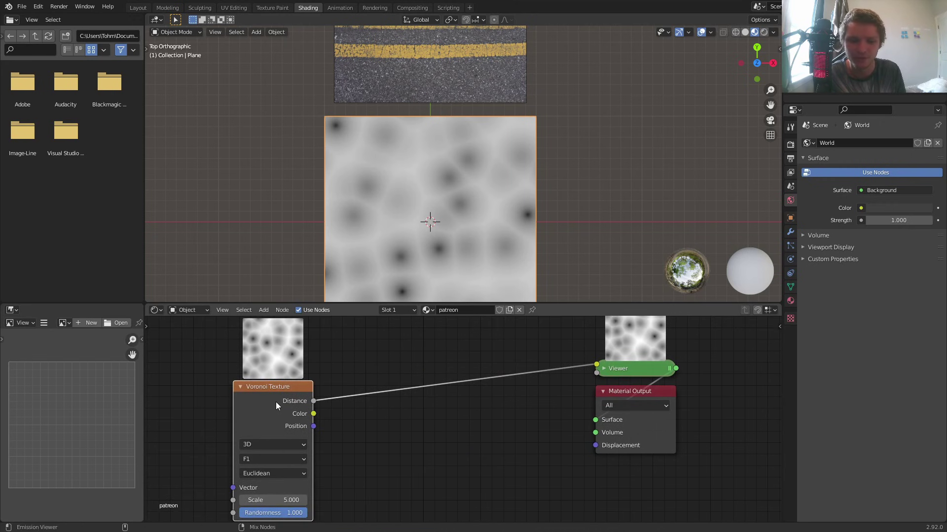
left_click(277, 402, "ctrl+shift")
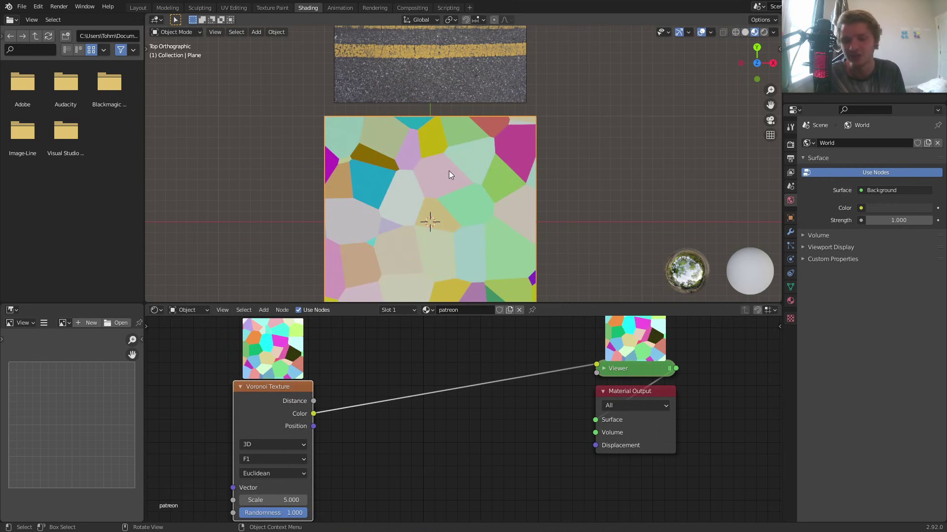
left_click(280, 403, "ctrl+shift")
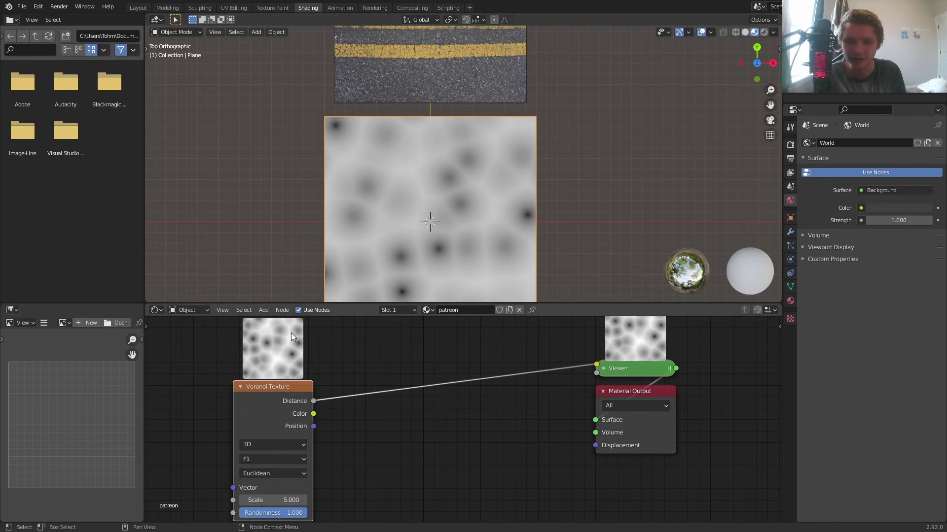
left_click(278, 402, "ctrl+shift")
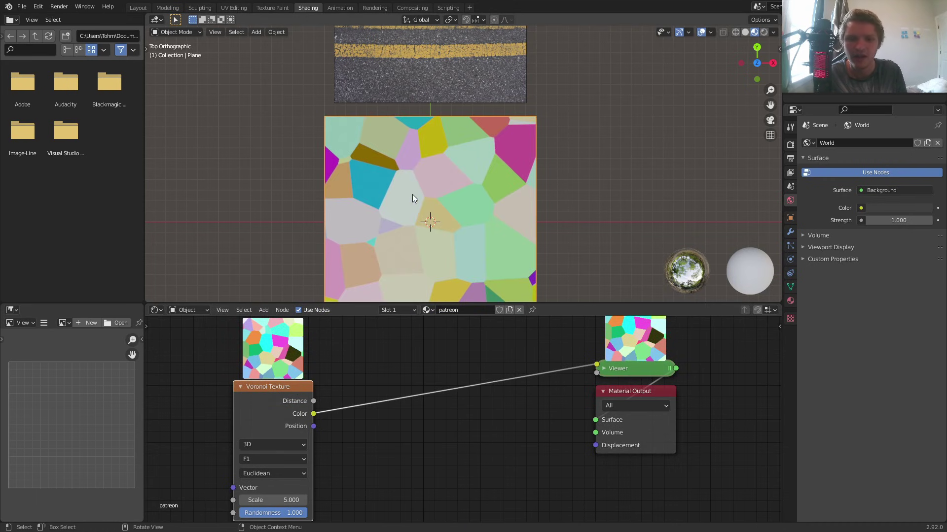
Step: Set the Voronoi texture's Scale to 214.2 and inspect the resulting cells on the plane up close
left_click(295, 499)
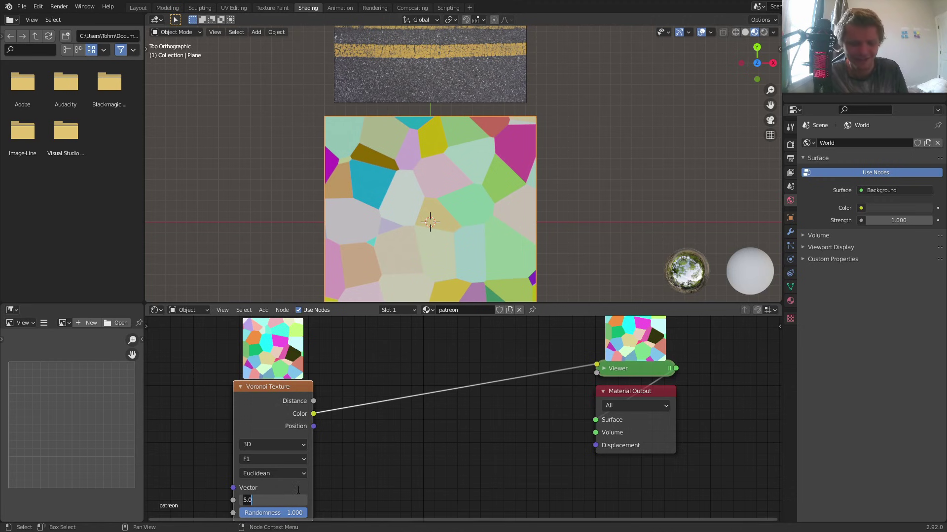
type("200")
key("Return")
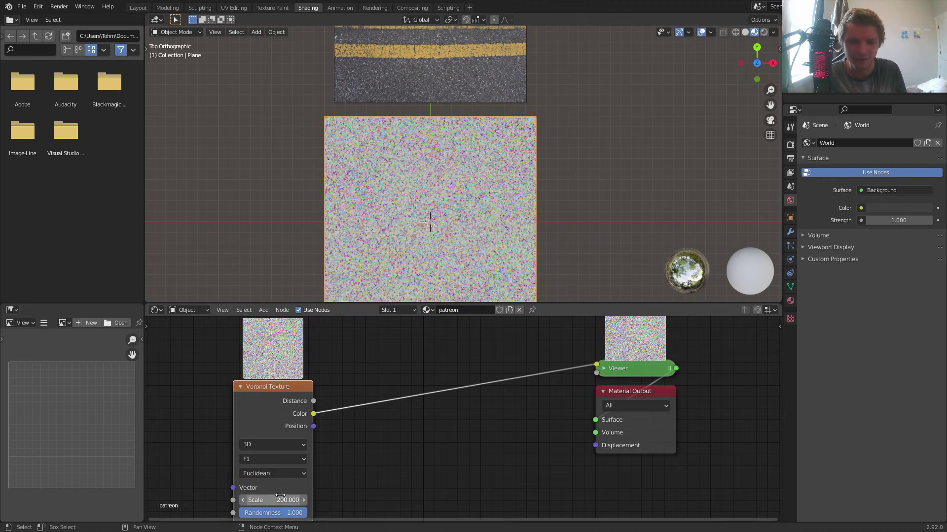
left_click_drag(280, 495, 285, 495)
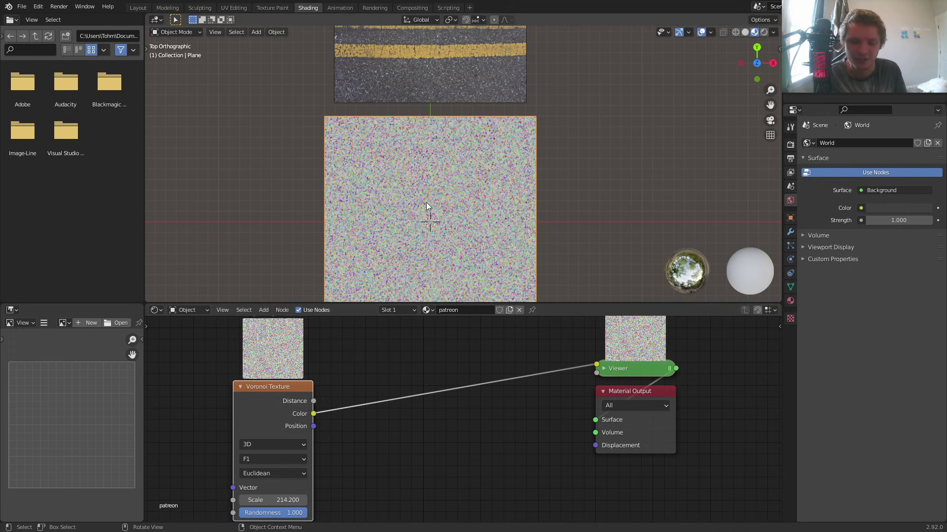
scroll(426, 203, "up", 6)
scroll(441, 207, "up", 4)
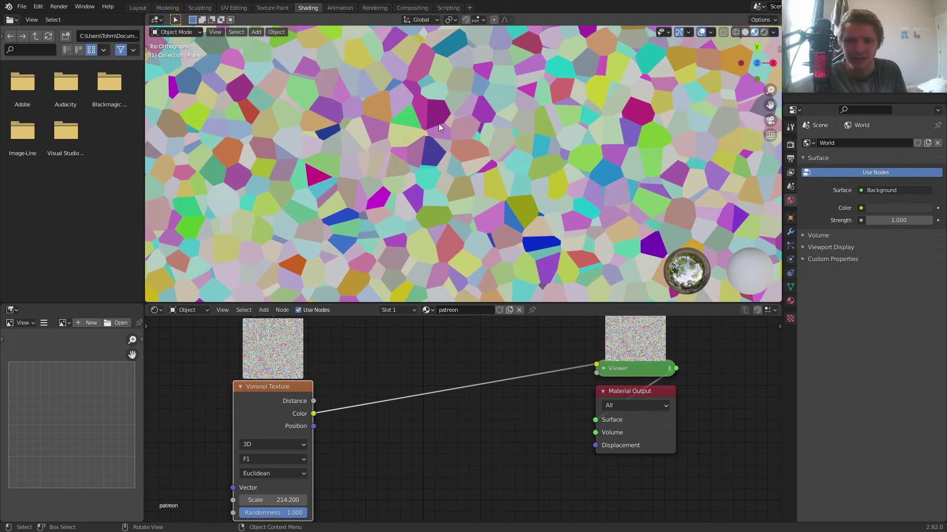
scroll(446, 141, "down", 8)
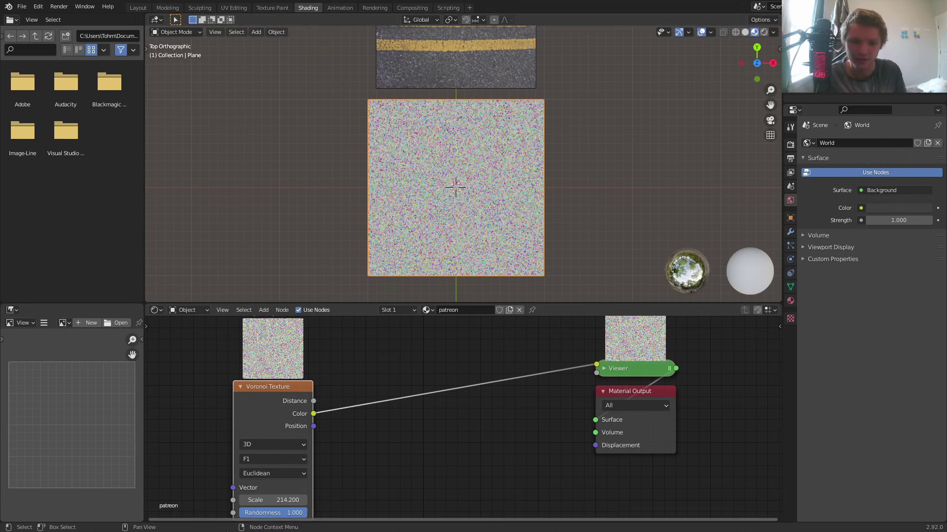
left_click_drag(274, 500, 187, 501)
key("ctrl+z")
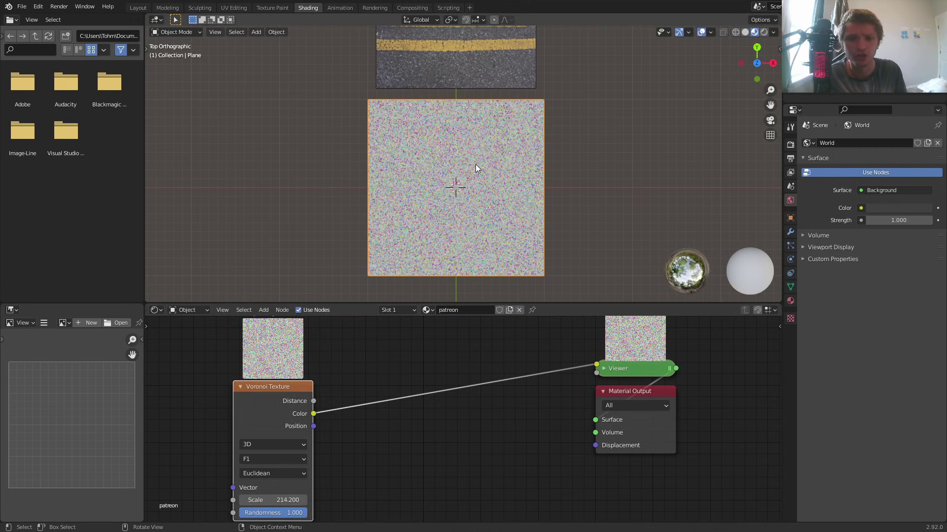
Step: Add a Separate XYZ node between the Voronoi texture's Color output and the Viewer, feeding the Viewer from X
middle_click_drag(482, 149, 475, 176, "shift")
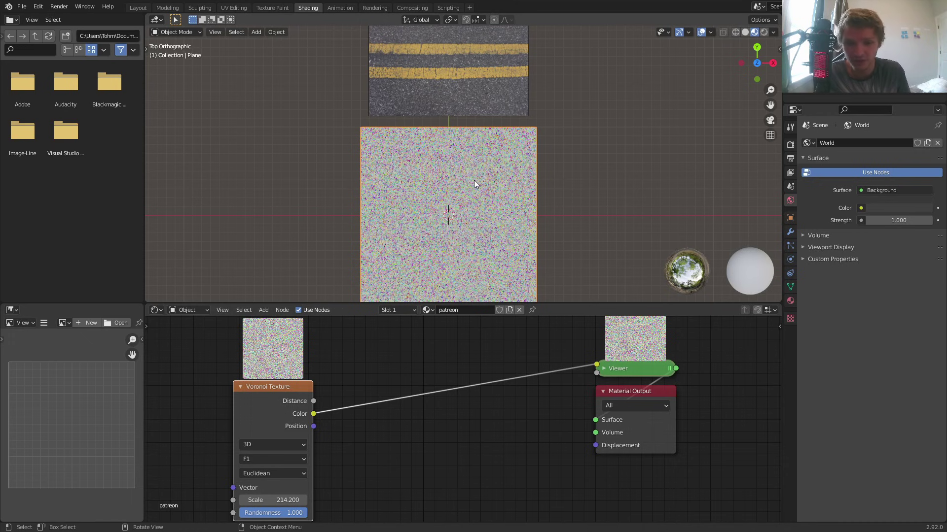
middle_click_drag(364, 389, 410, 405)
key("shift+a")
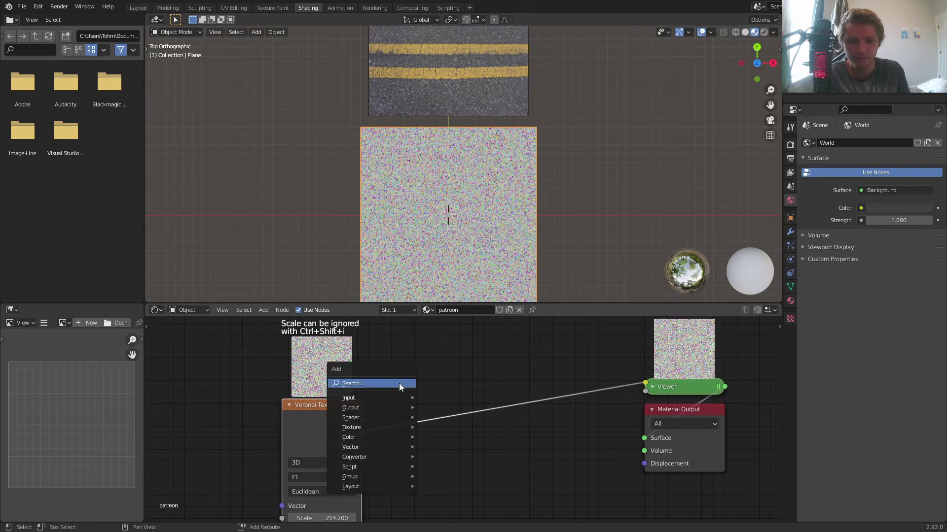
left_click(398, 383)
left_click(372, 353)
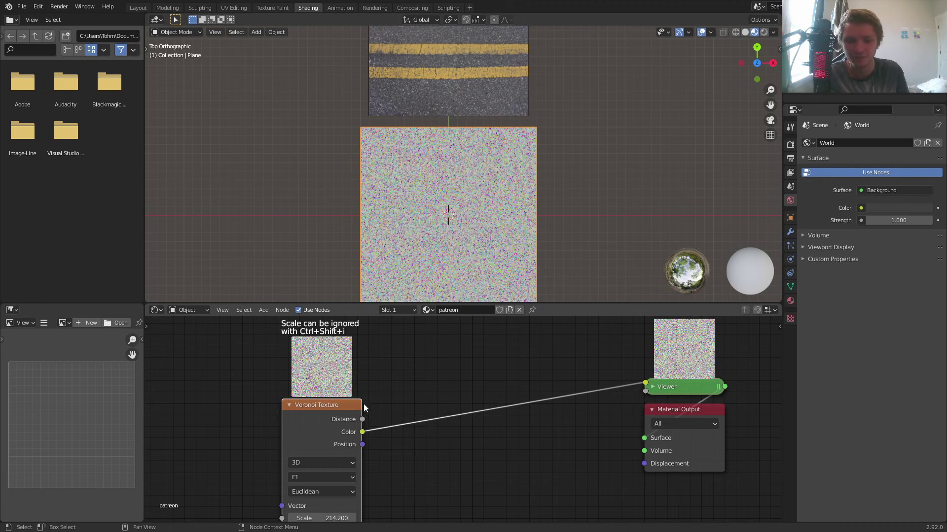
key("shift+a")
left_click(403, 371)
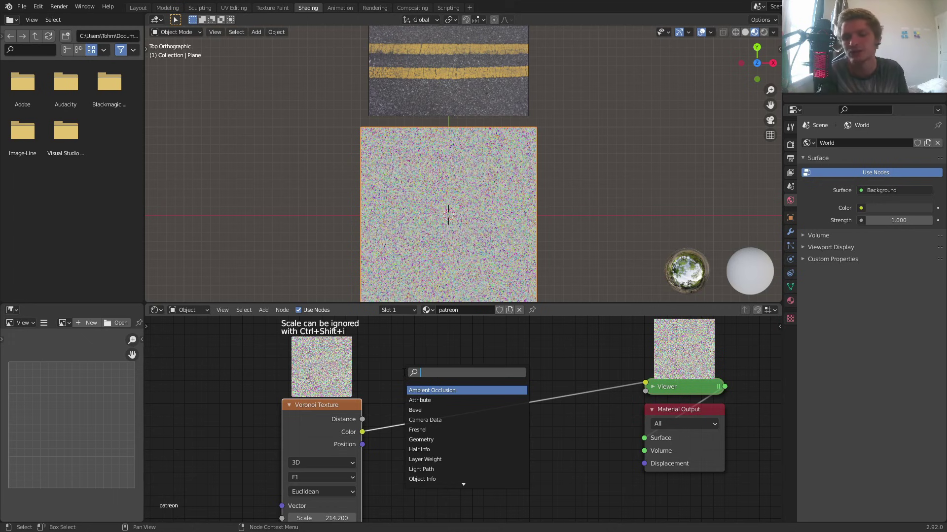
type("se")
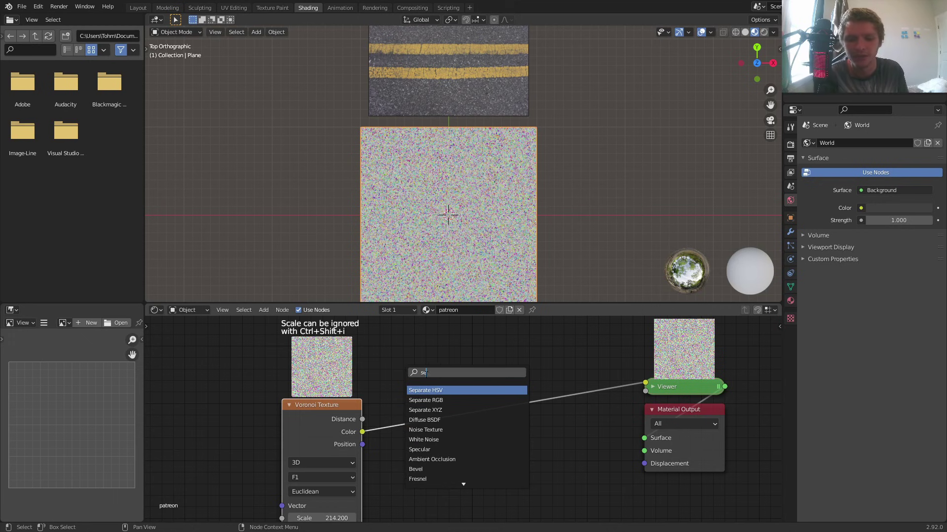
left_click(447, 412)
left_click(413, 417)
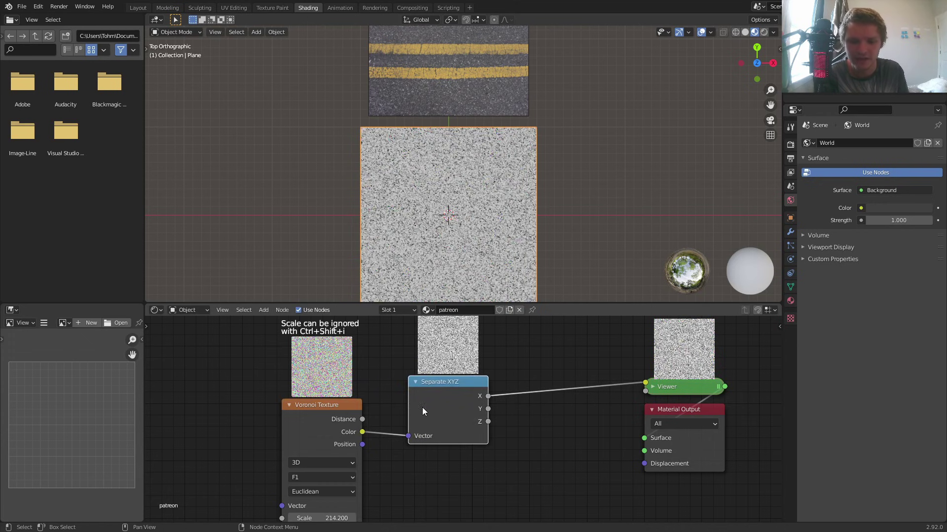
Step: Preview the Separate XYZ node's other outputs on the plane and return to the X output
scroll(532, 157, "up", 6)
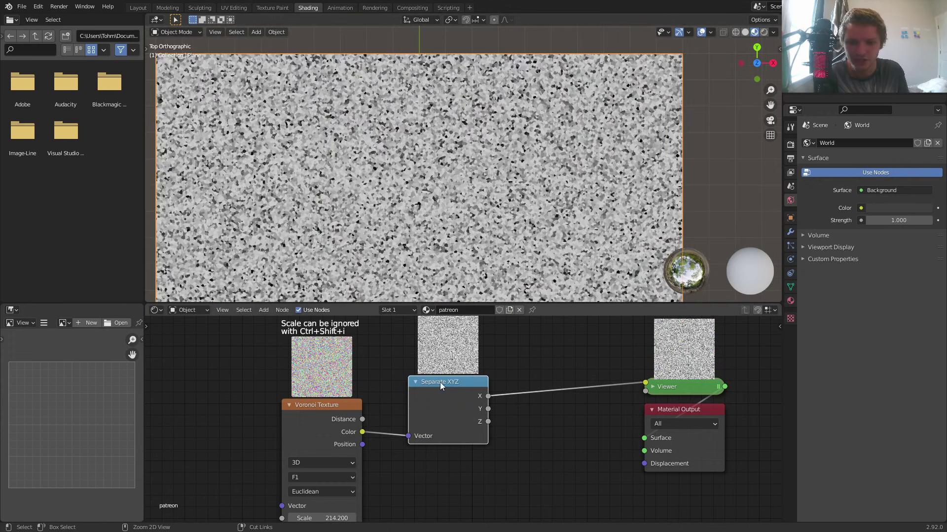
left_click(466, 390, "ctrl+shift")
left_click(467, 391, "ctrl+shift")
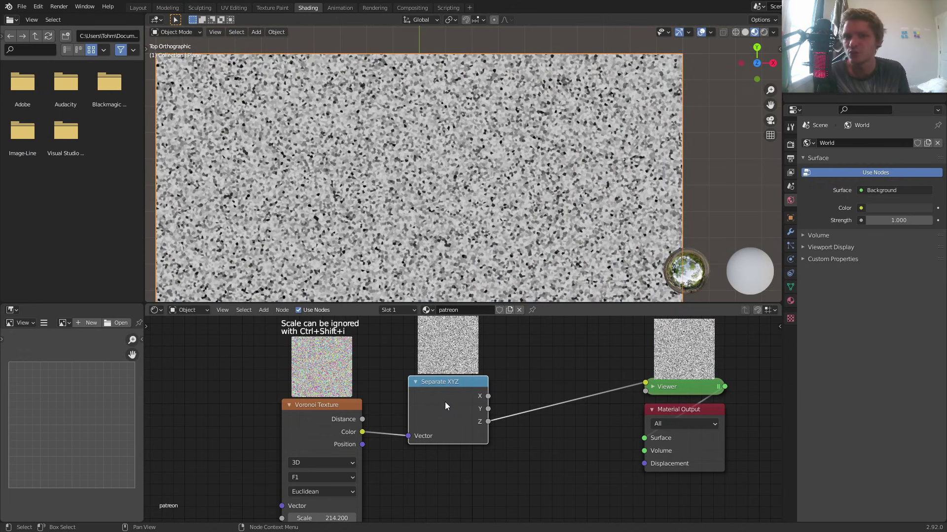
left_click(457, 401, "ctrl+shift")
Step: Place the Separate XYZ node right beside the Voronoi Texture node and move both farther from the Viewer node
left_click_drag(459, 402, 416, 425)
left_click_drag(231, 446, 410, 415)
left_click_drag(411, 414, 250, 438)
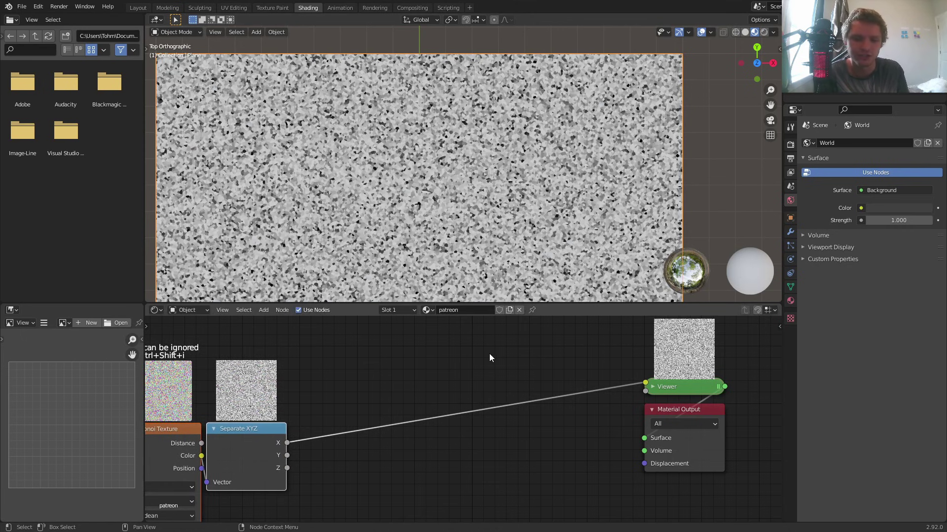
Step: Save the Blender file on the Desktop as patreon.blend
key("ctrl+s")
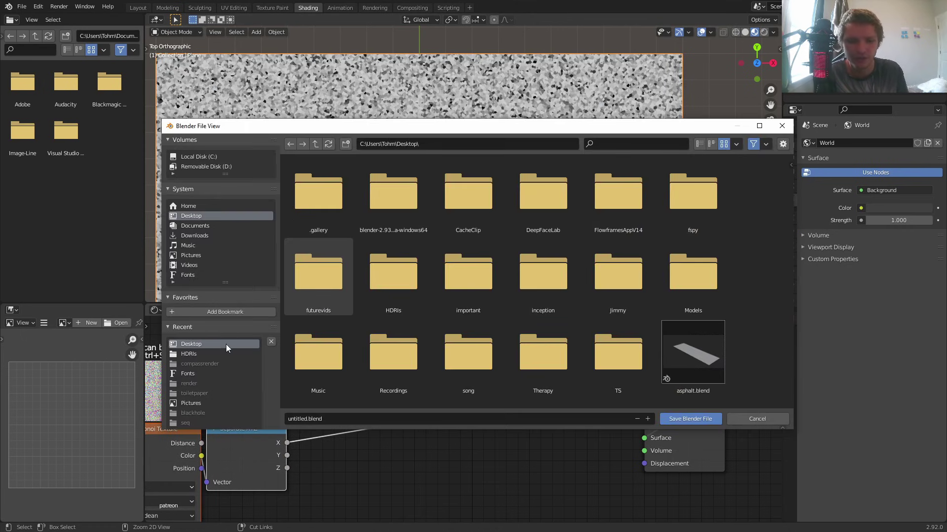
left_click(306, 416)
double_click(298, 420)
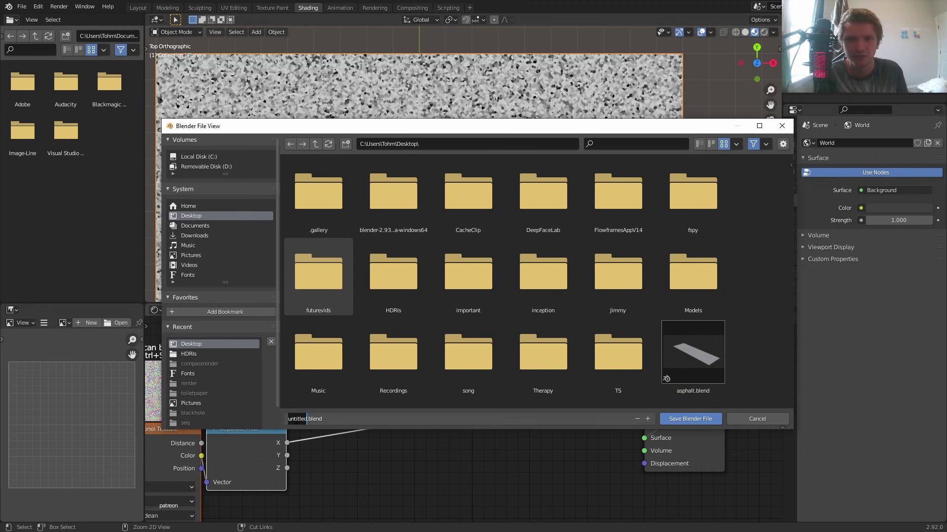
type("patreon")
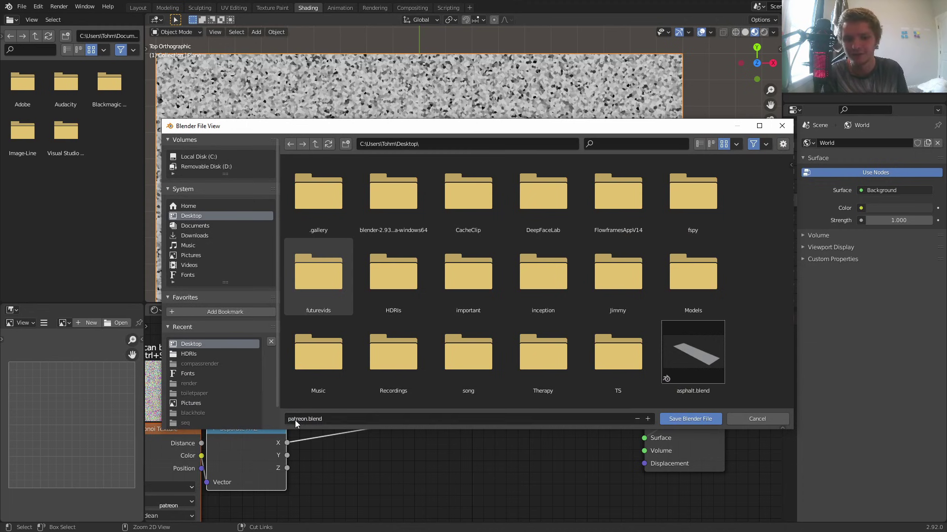
key("Return")
Step: Examine the greyscale speckle pattern on the plane and compare it with the road reference image
scroll(414, 182, "down", 3)
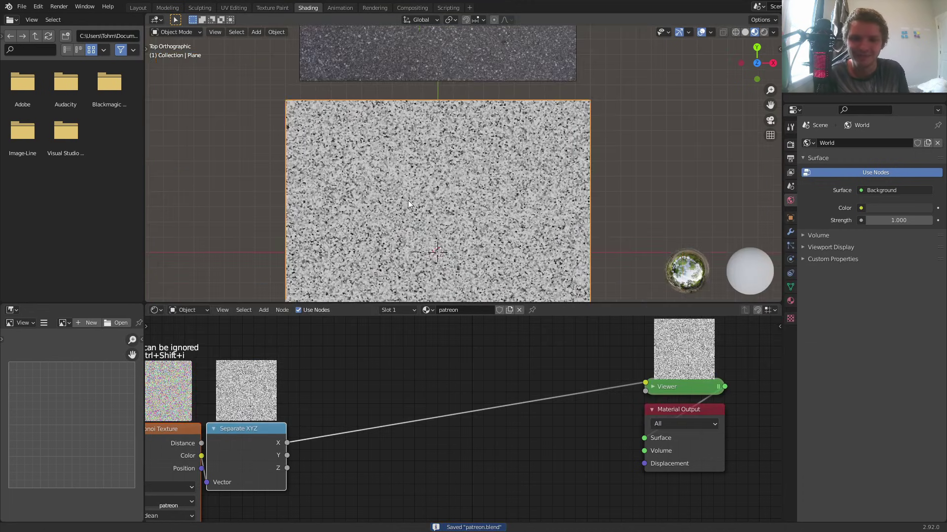
middle_click_drag(407, 200, 405, 178, "shift")
middle_click_drag(235, 388, 365, 391)
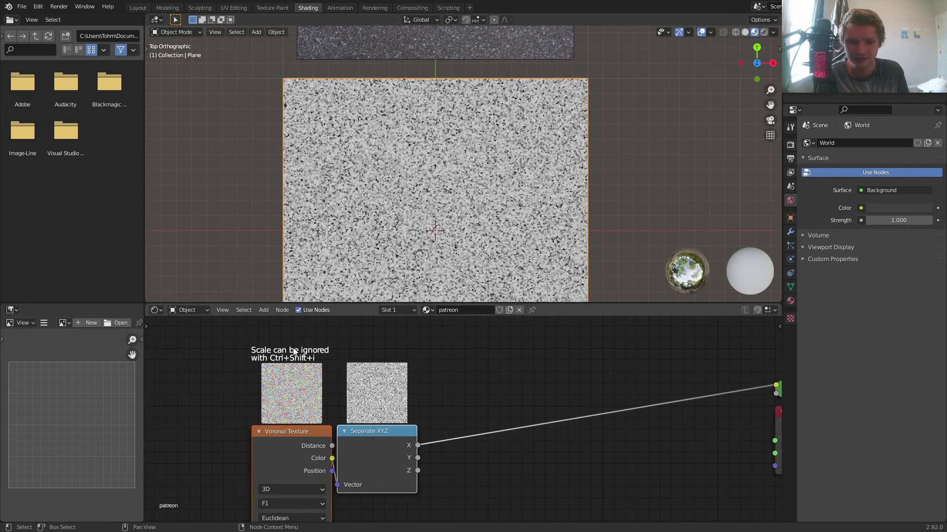
middle_click_drag(418, 382, 392, 387)
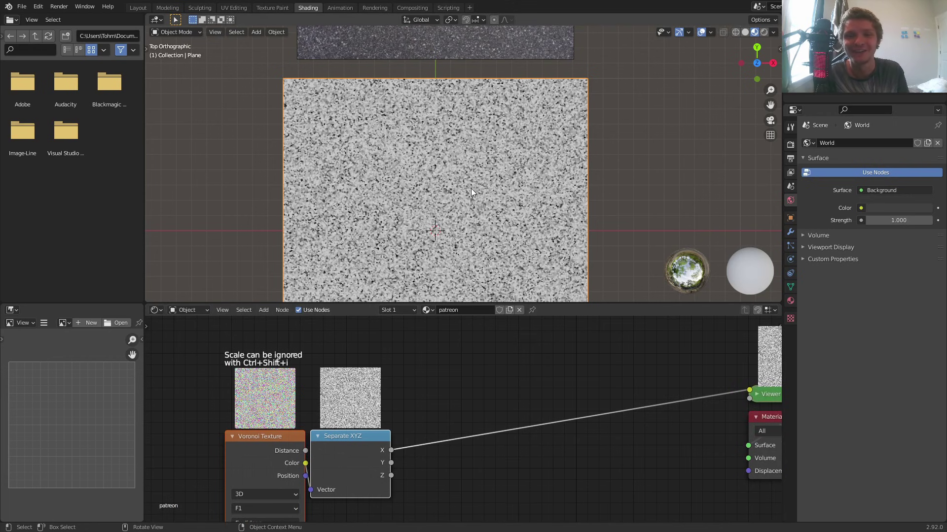
left_click(254, 354)
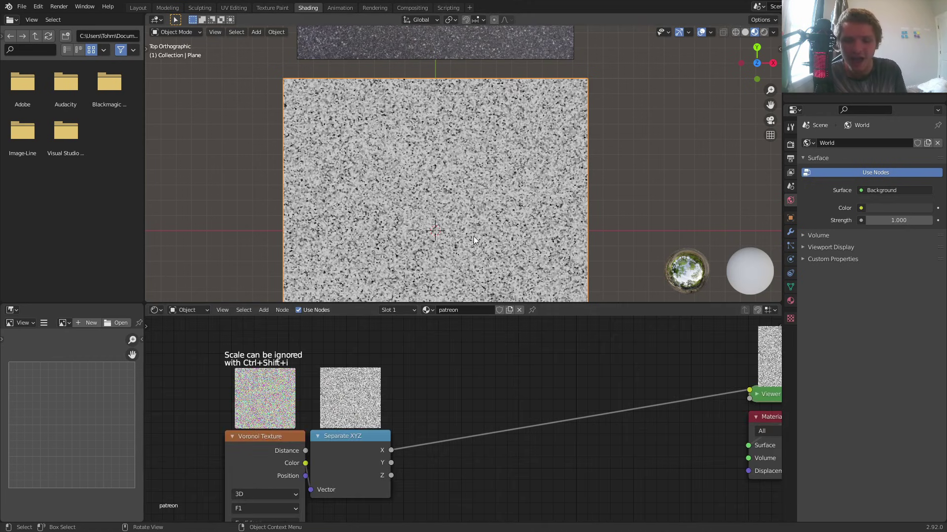
scroll(473, 241, "up", 3)
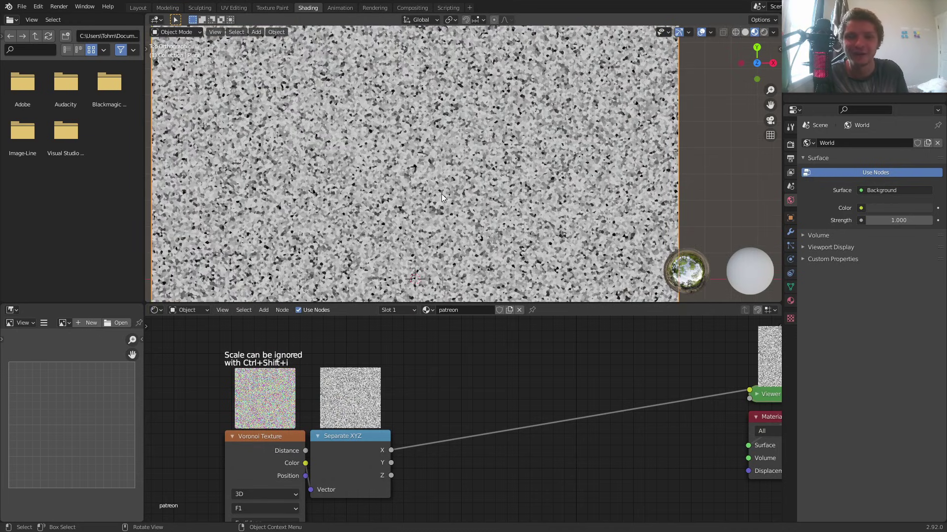
scroll(465, 144, "down", 6)
middle_click_drag(461, 92, 463, 144, "shift")
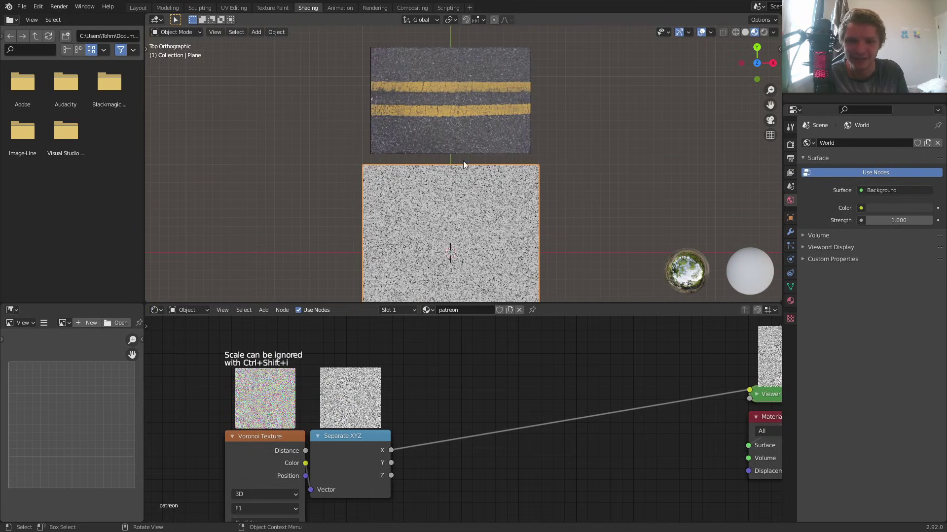
Step: Add a ColorRamp node between the Separate XYZ node's X output and the Viewer
key("shift+a")
left_click(440, 380)
type("color")
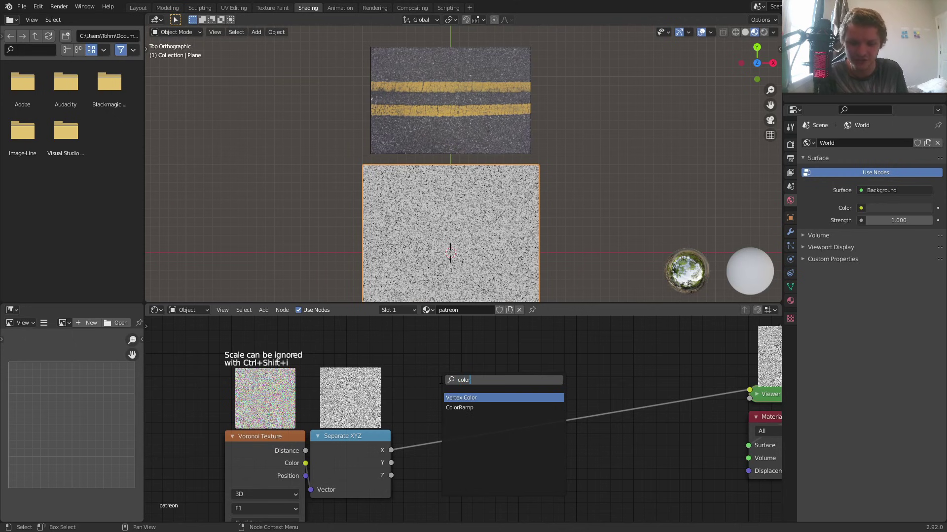
key("Down")
key("Return")
left_click(436, 373)
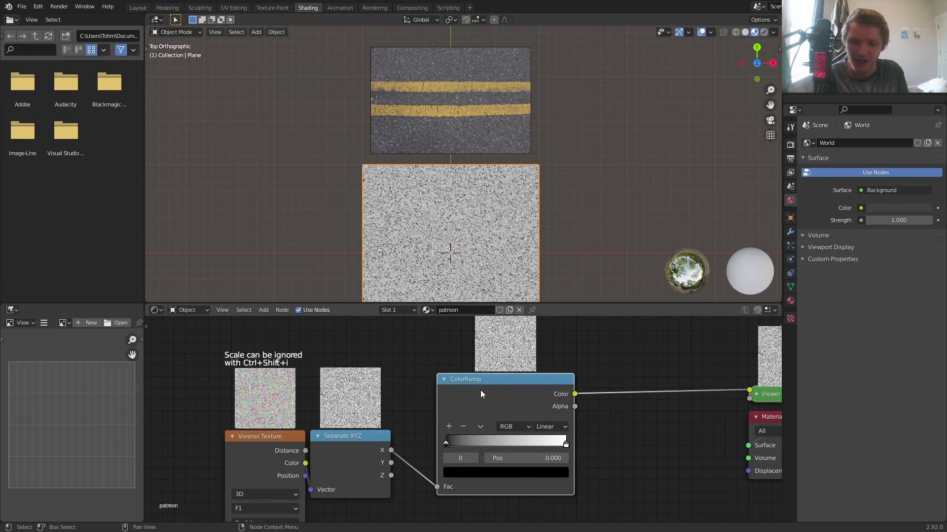
Step: Set the ColorRamp's white stop to a dark bluish grey with hue 0.648, saturation 0.1 and value 0.12
scroll(431, 217, "up", 4)
middle_click_drag(459, 225, 437, 163, "shift")
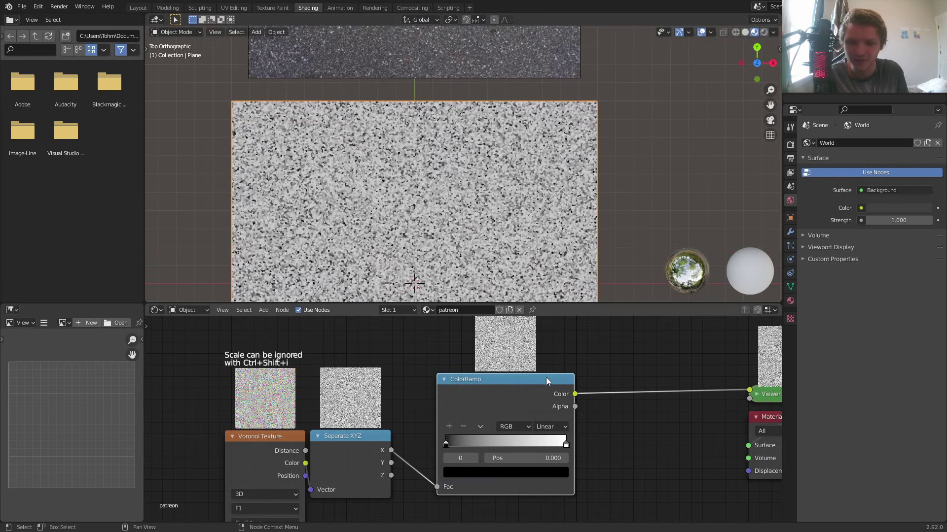
mouse_move(503, 461)
left_mouse_down()
mouse_move(708, 461)
mouse_move(503, 461)
left_mouse_up()
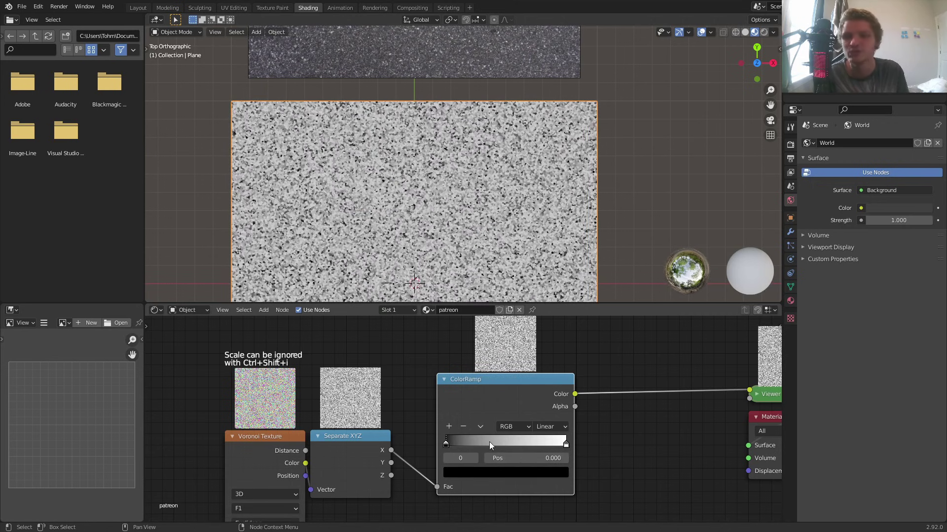
scroll(450, 214, "down", 1)
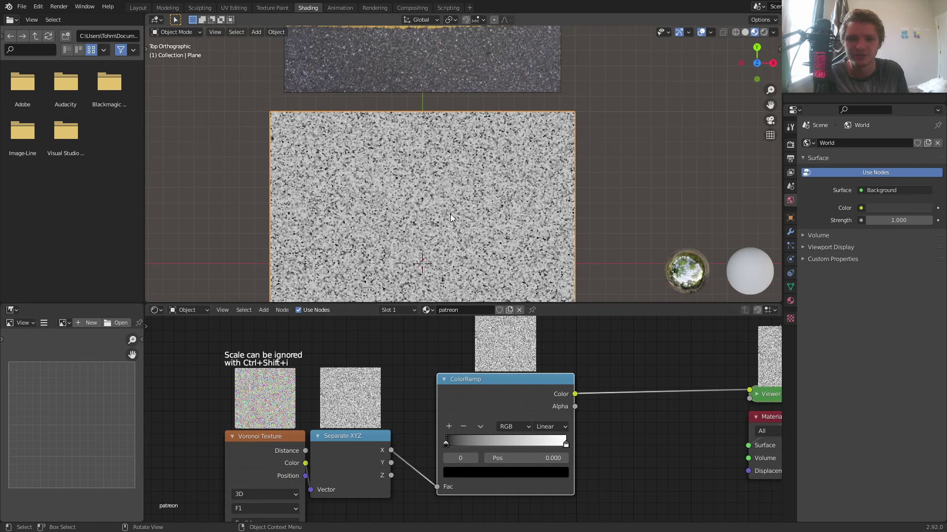
left_click(474, 458)
left_click(488, 474)
left_click_drag(545, 331, 542, 359)
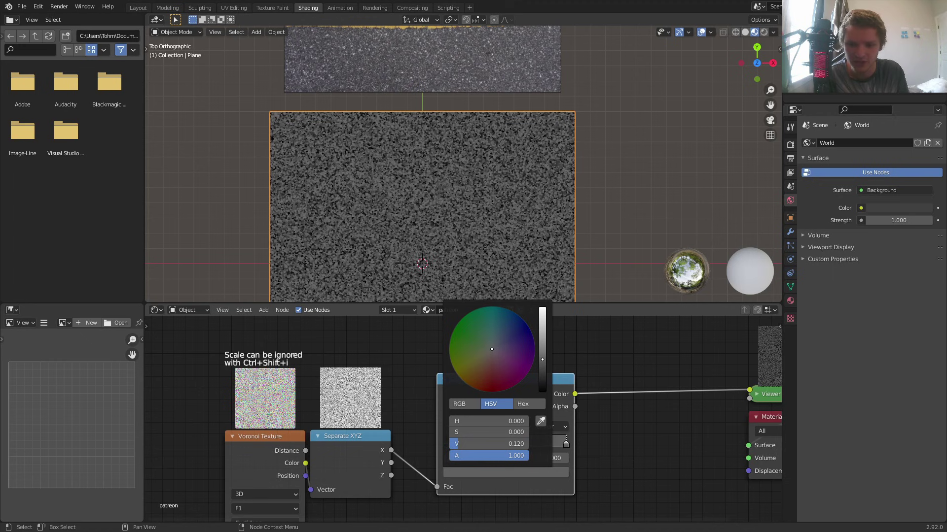
left_click(501, 342)
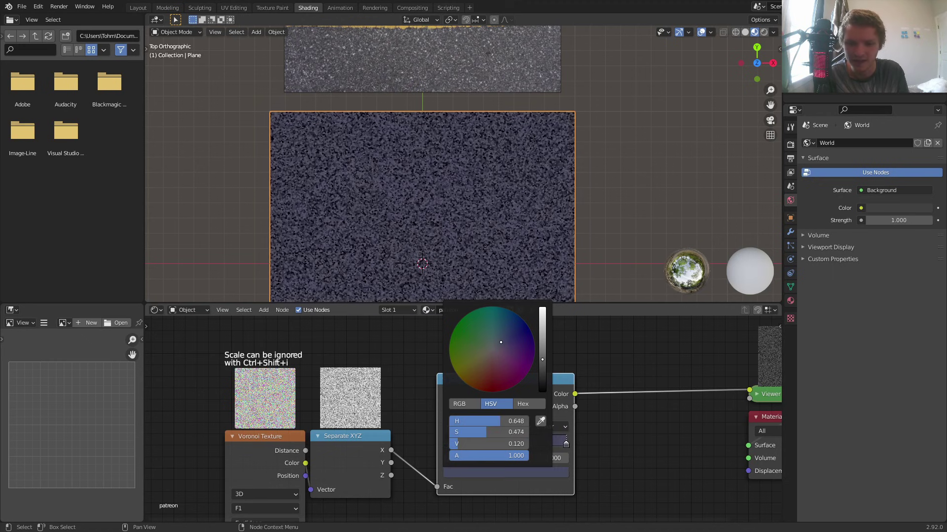
left_click(491, 431)
type("0.1")
key("Return")
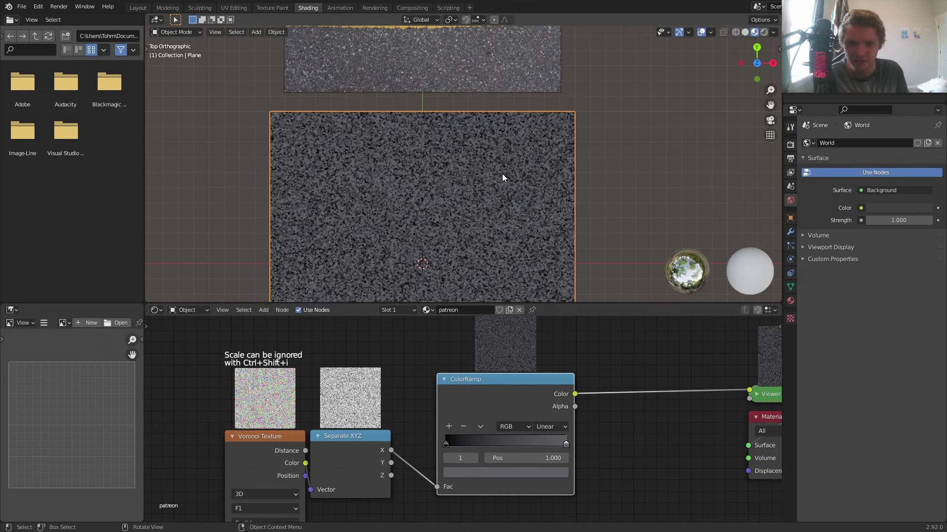
Step: Paste the bluish grey onto the ColorRamp's black stop and darken it to saturation 0.085 and value 0.022
scroll(502, 174, "down", 2)
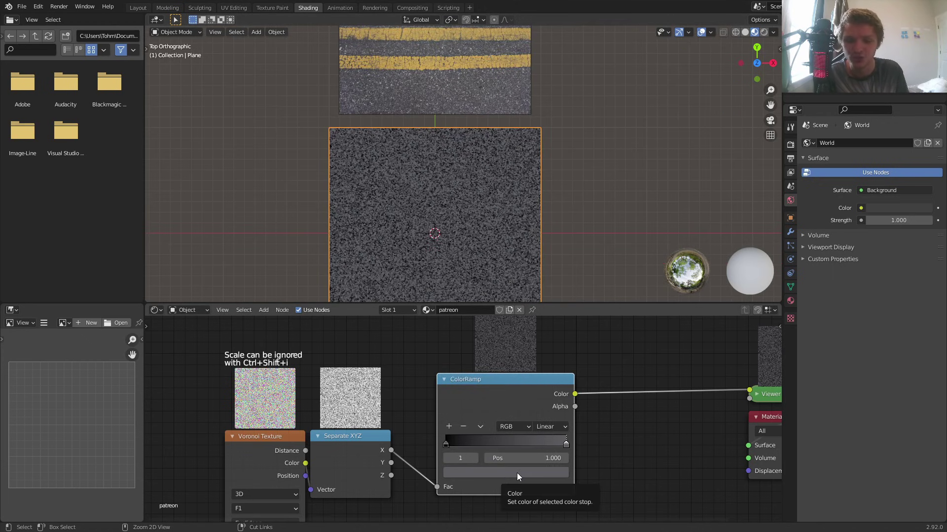
left_click(447, 459)
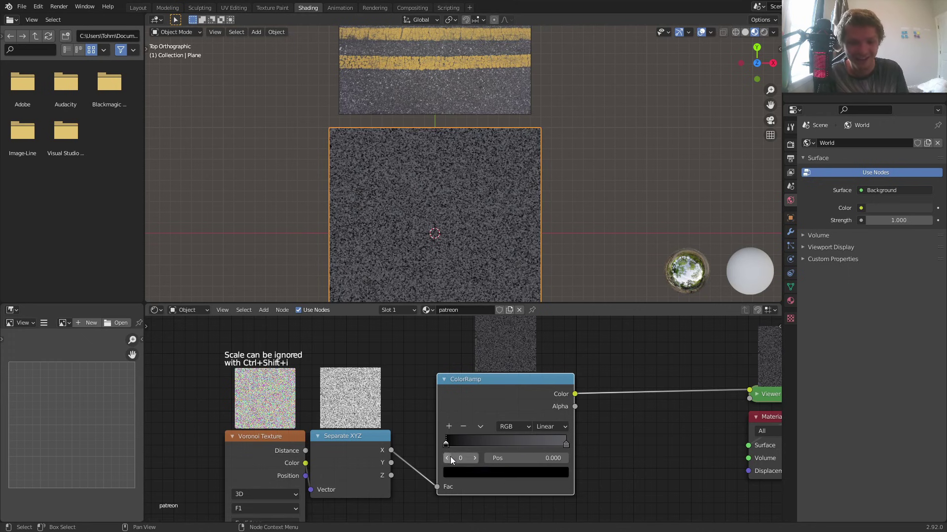
key("ctrl+v")
left_click(467, 470)
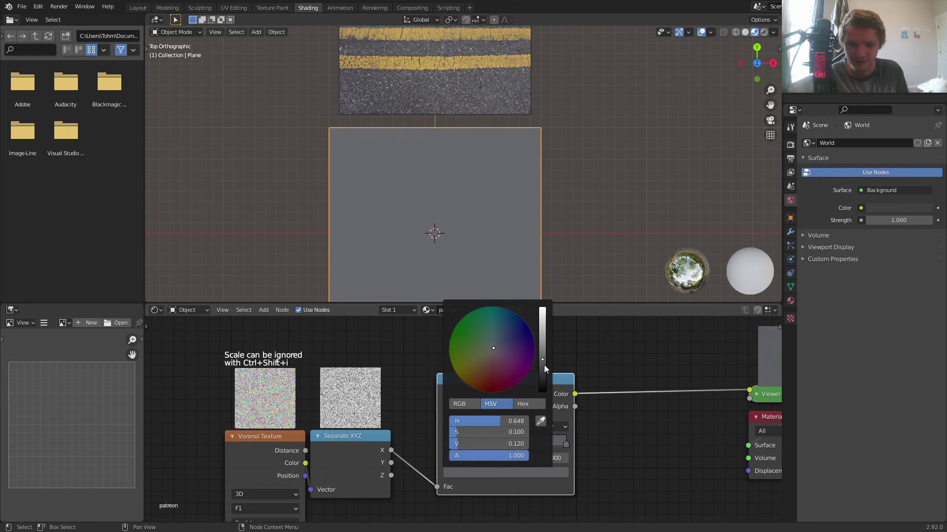
left_click_drag(544, 365, 542, 374)
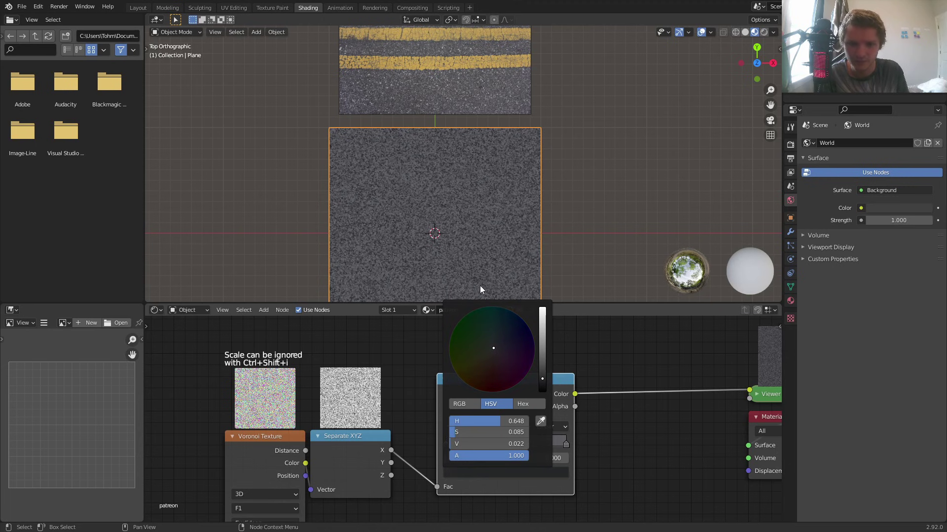
scroll(383, 162, "down", 1)
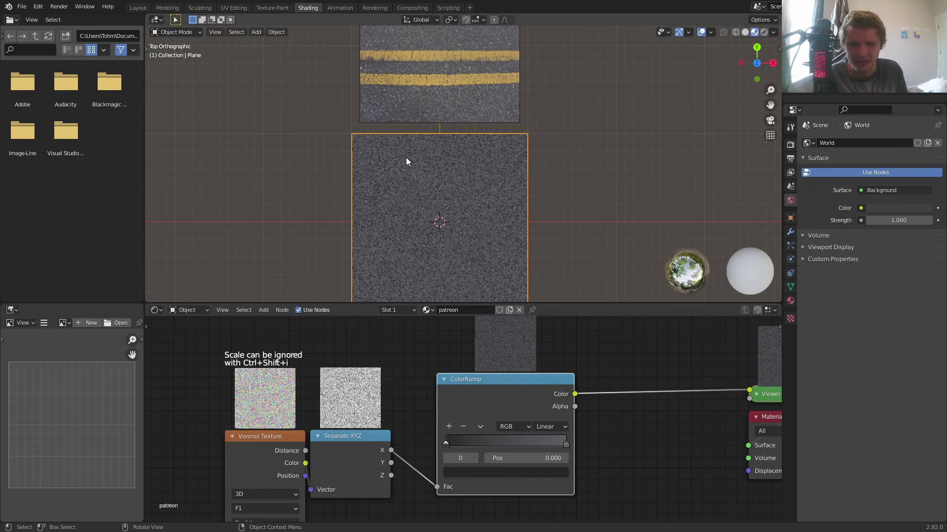
Step: Move the ColorRamp's lighter grey stop to position 0.831
scroll(407, 158, "up", 2)
left_click(476, 457)
left_click_drag(534, 458, 512, 458)
scroll(376, 96, "up", 3)
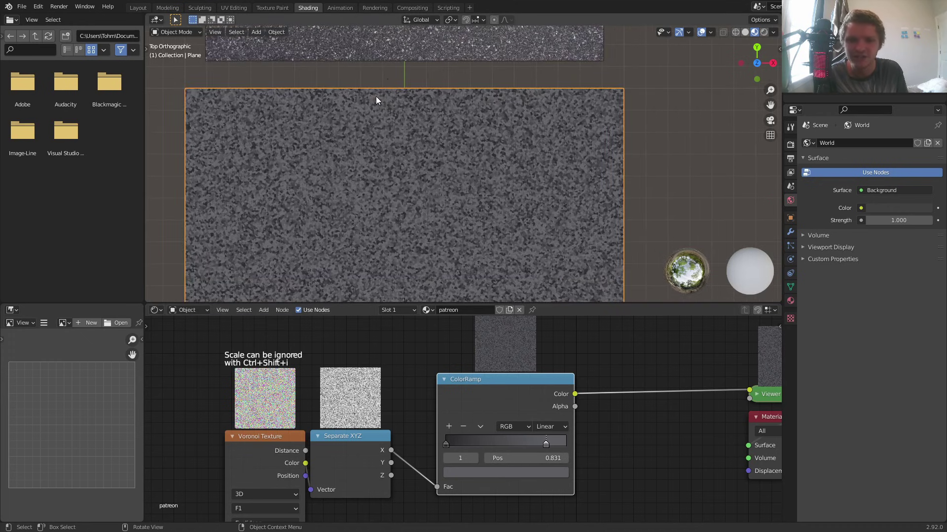
Step: Add a third stop to the ColorRamp and move it to position 1.000
middle_click_drag(382, 69, 427, 195, "shift")
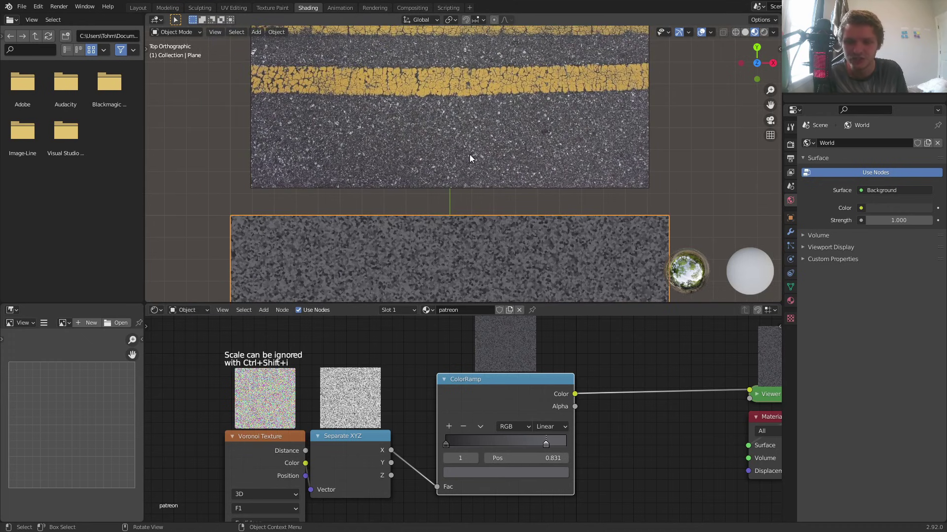
scroll(469, 155, "up", 4)
scroll(375, 119, "up", 1)
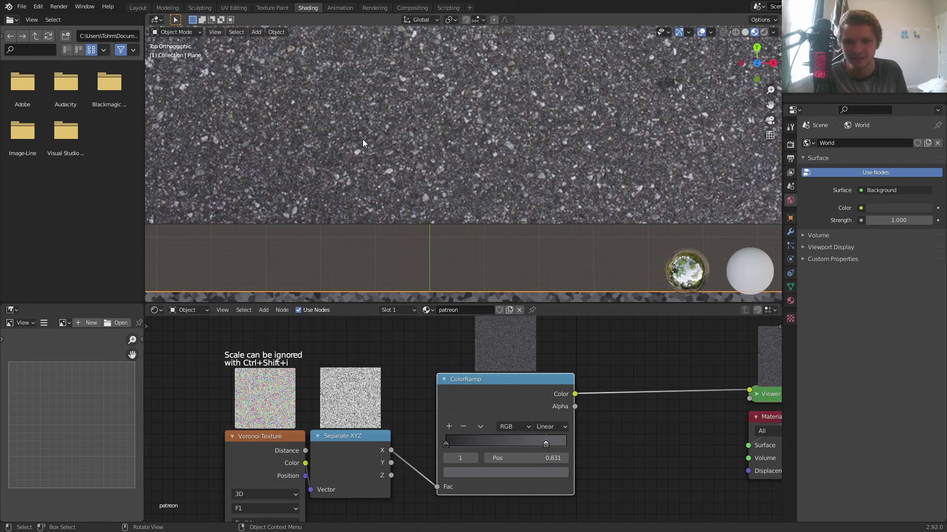
scroll(464, 141, "down", 8)
middle_click_drag(484, 235, 466, 163, "shift")
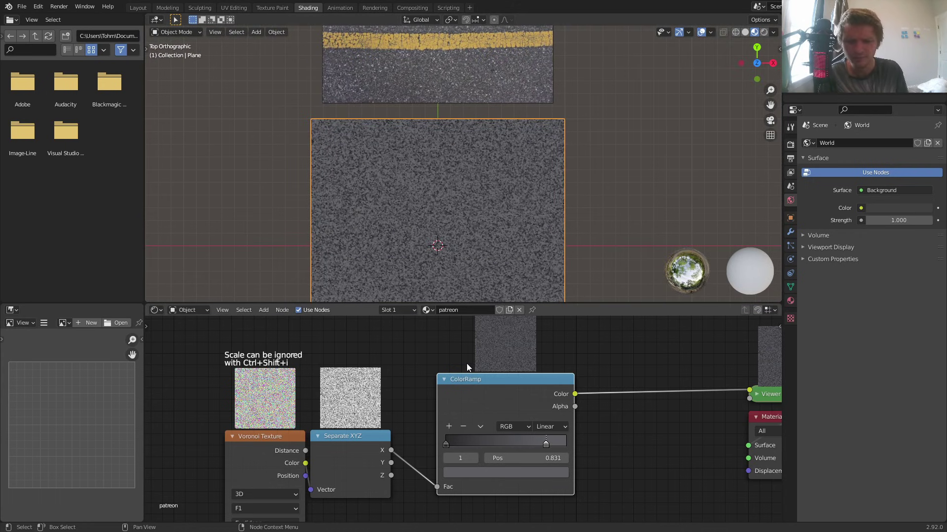
left_click(447, 428)
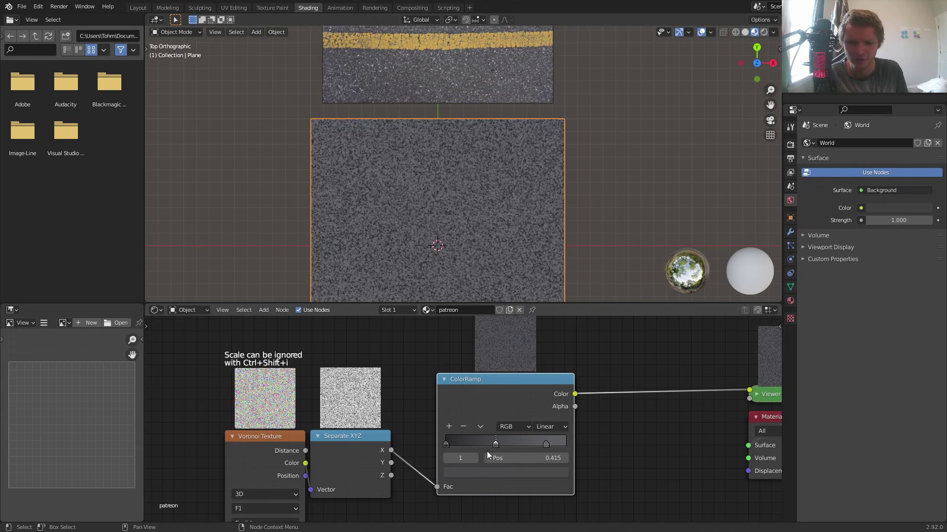
left_click_drag(515, 455, 659, 455)
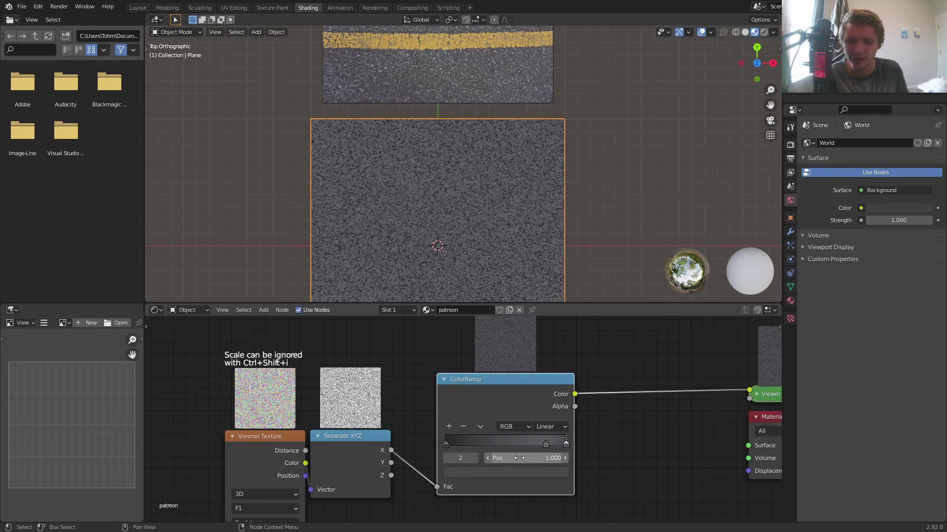
Step: Brighten the colour of the ColorRamp stop at position 1.000 to a very light bluish white
scroll(584, 442, "up", 6)
middle_click_drag(589, 445, 469, 385)
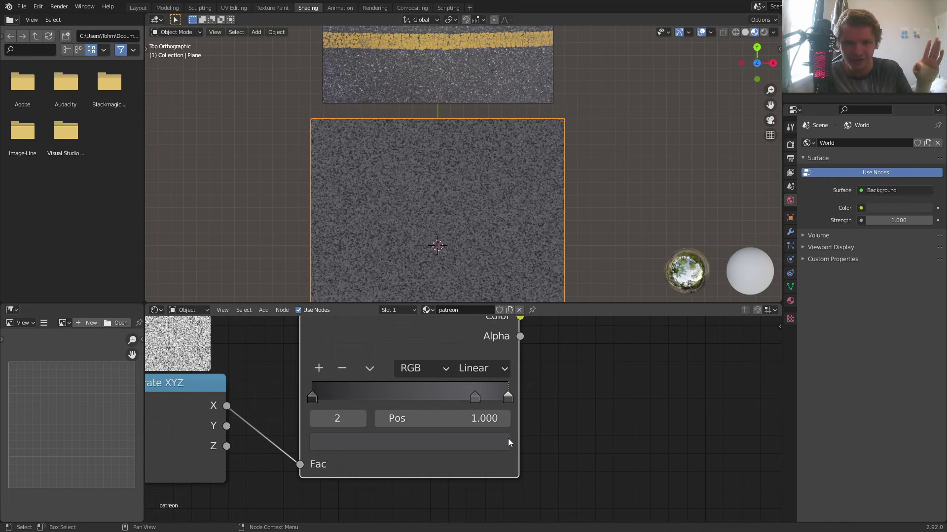
left_click(466, 445)
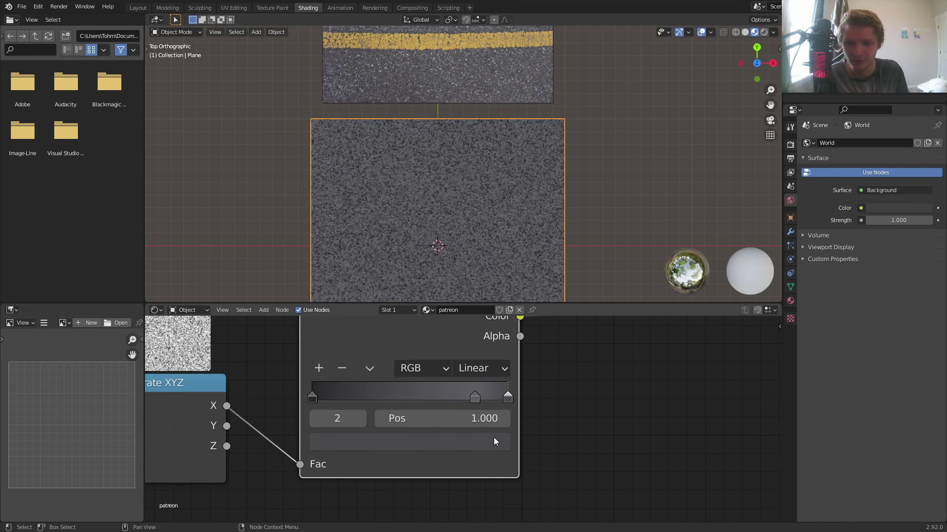
left_click(494, 439)
left_click_drag(468, 190, 467, 182)
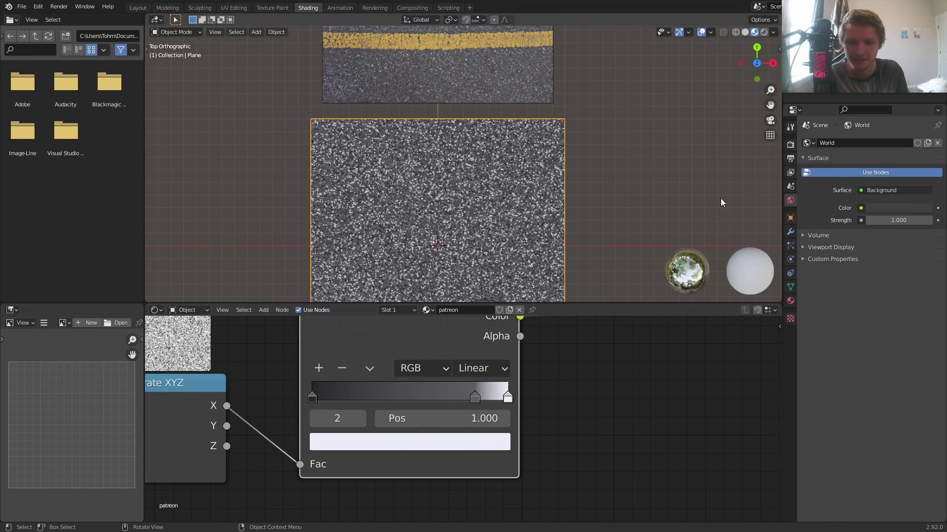
scroll(459, 158, "down", 3)
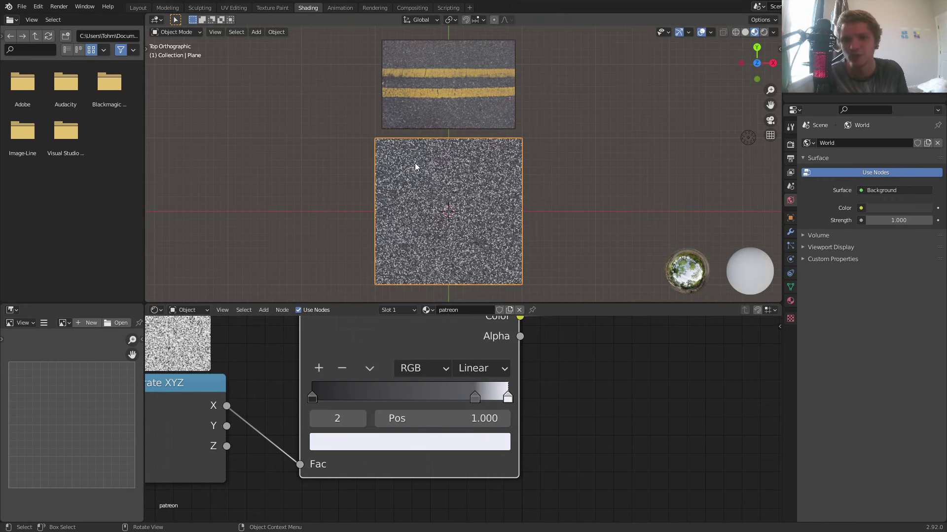
scroll(415, 163, "up", 2)
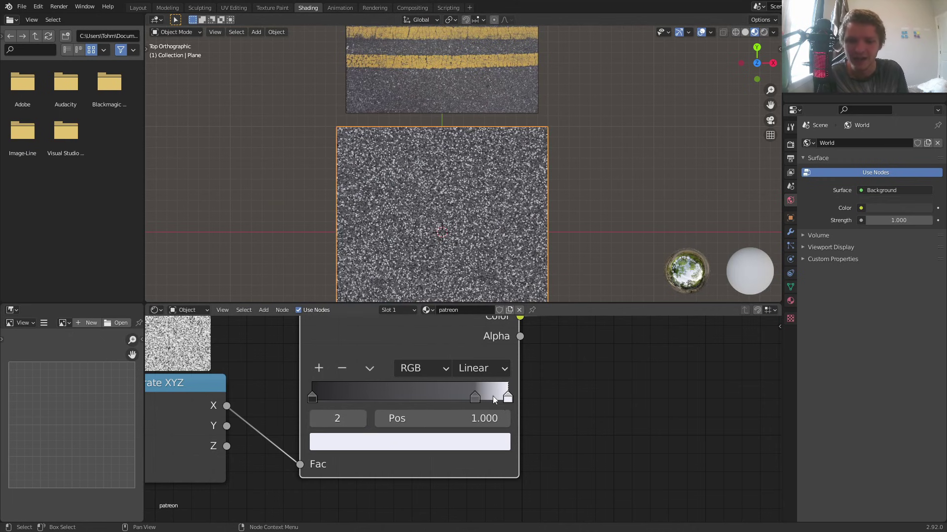
Step: Move the ColorRamp's middle grey stop to position 0.916
scroll(482, 395, "up", 2)
middle_click_drag(264, 378, 412, 427)
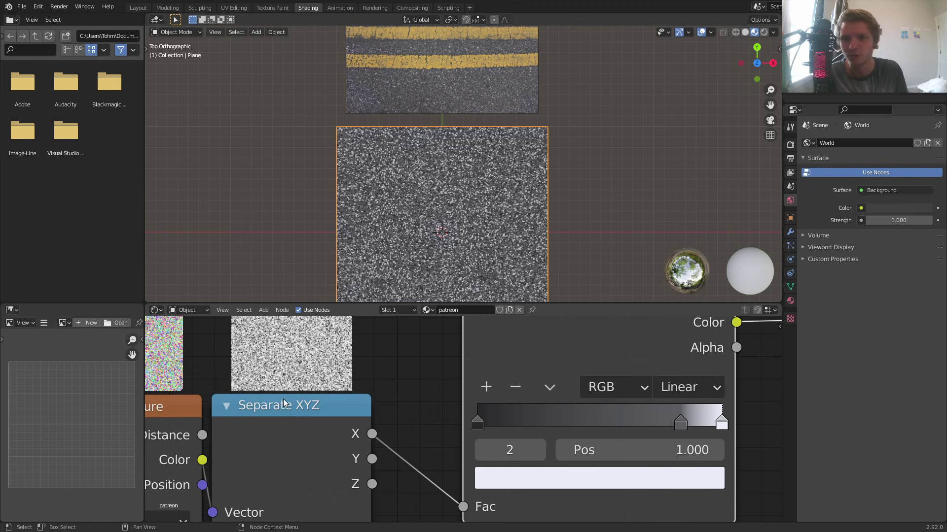
middle_click_drag(574, 405, 429, 415)
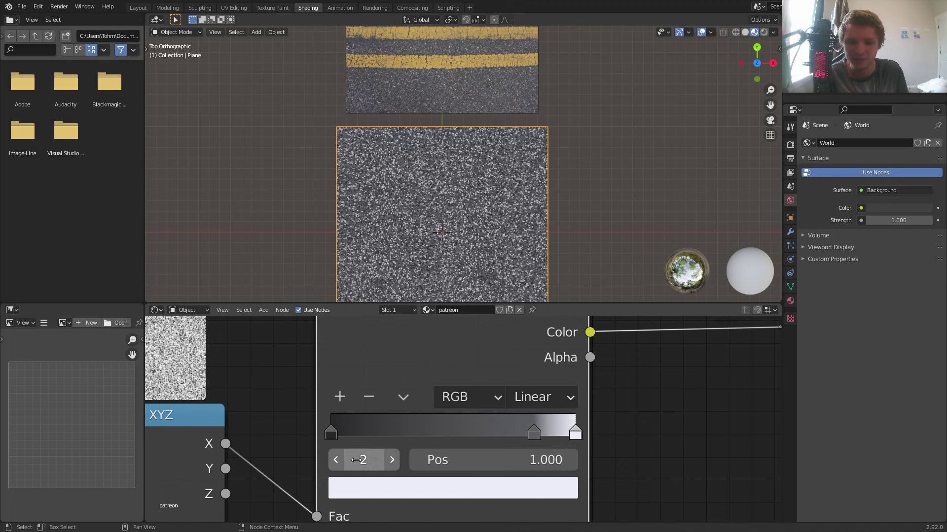
left_click(336, 461)
left_click_drag(493, 460, 534, 460)
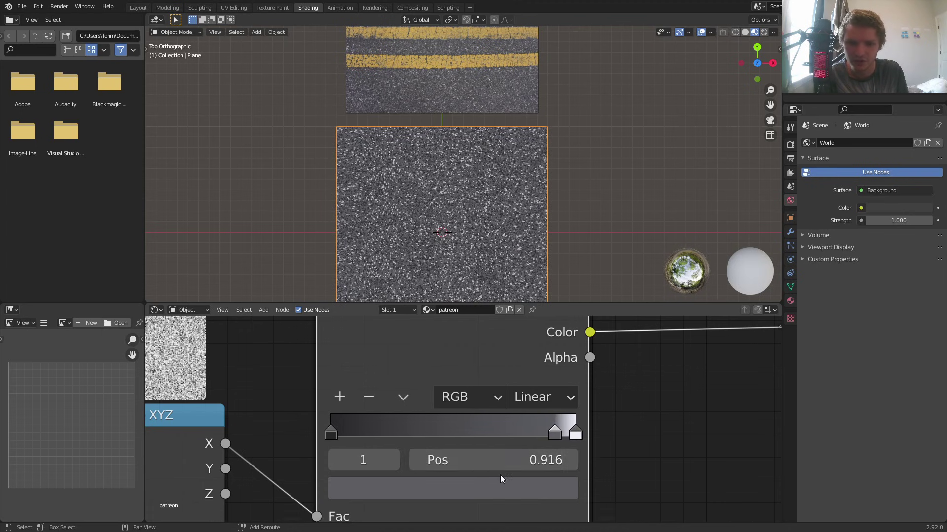
left_click(494, 491)
Step: Set the ColorRamp's last stop to a bluish grey with hue 0.648, saturation 0.106 and value 0.302
left_click(393, 460)
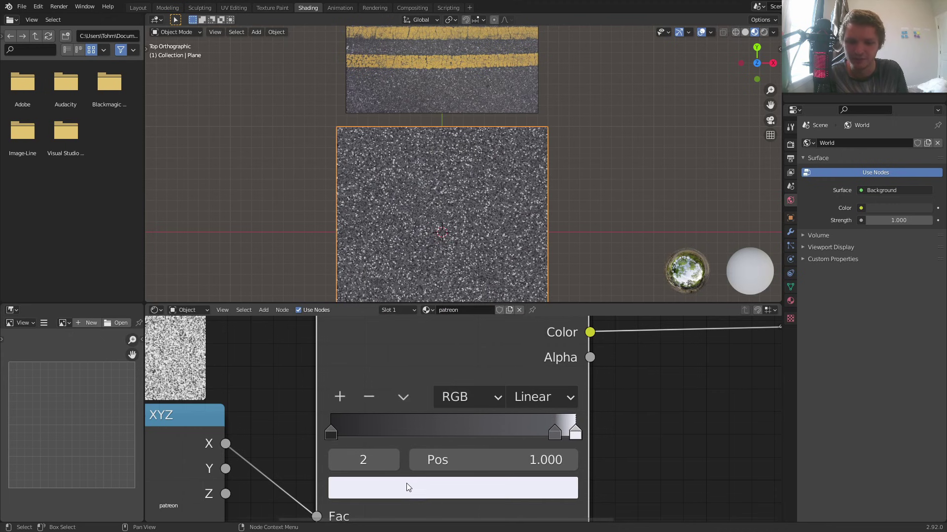
left_click(406, 486)
left_click_drag(524, 180, 524, 205)
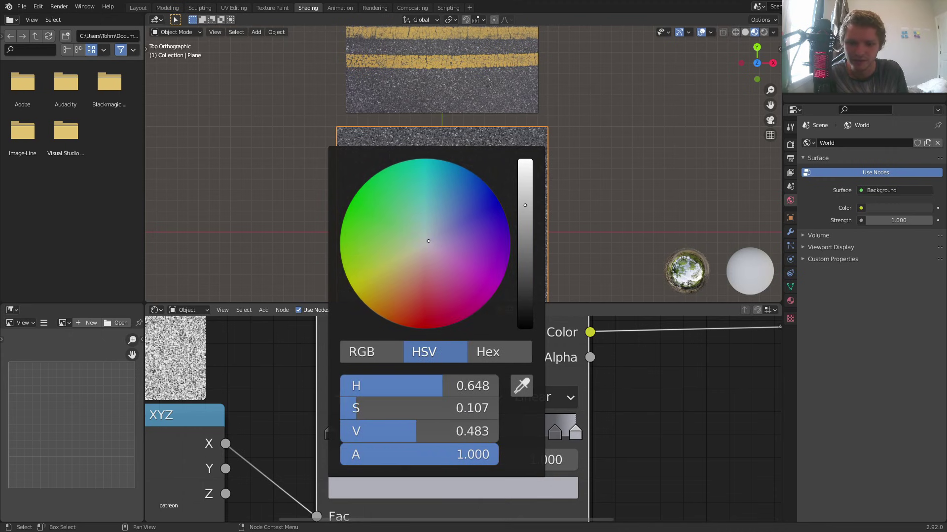
scroll(592, 212, "down", 2)
left_click(563, 200)
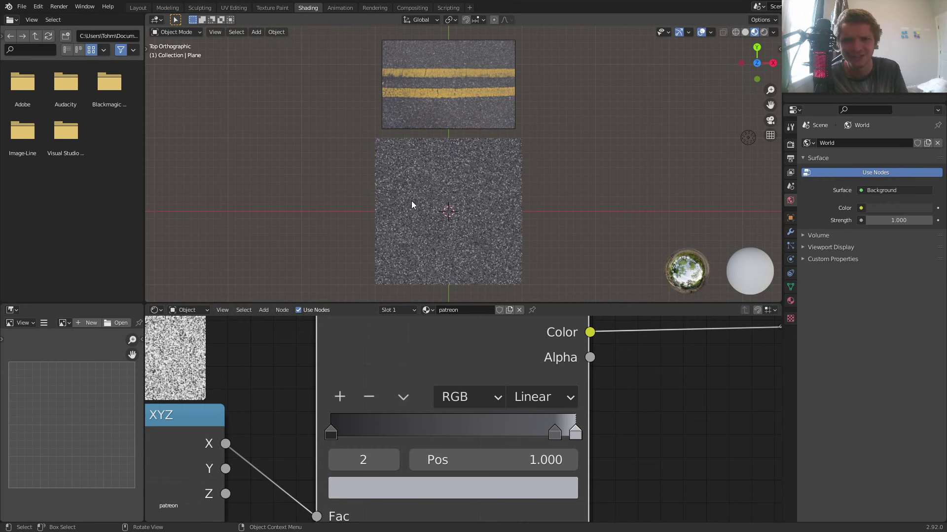
scroll(412, 205, "up", 2)
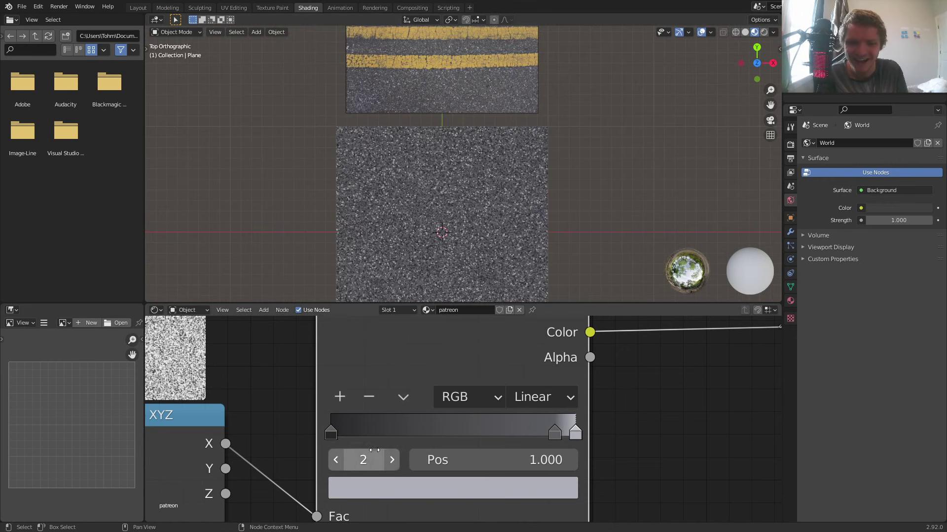
left_click(444, 488)
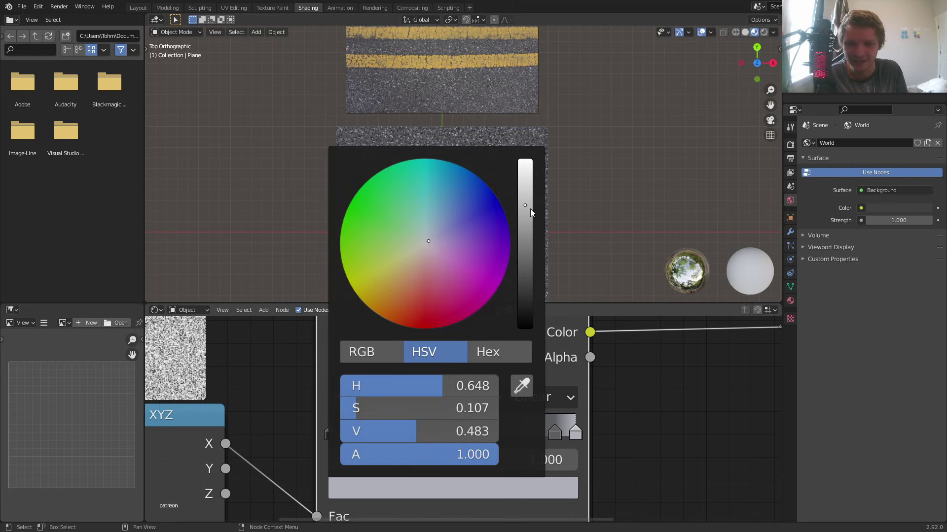
left_click_drag(530, 209, 531, 229)
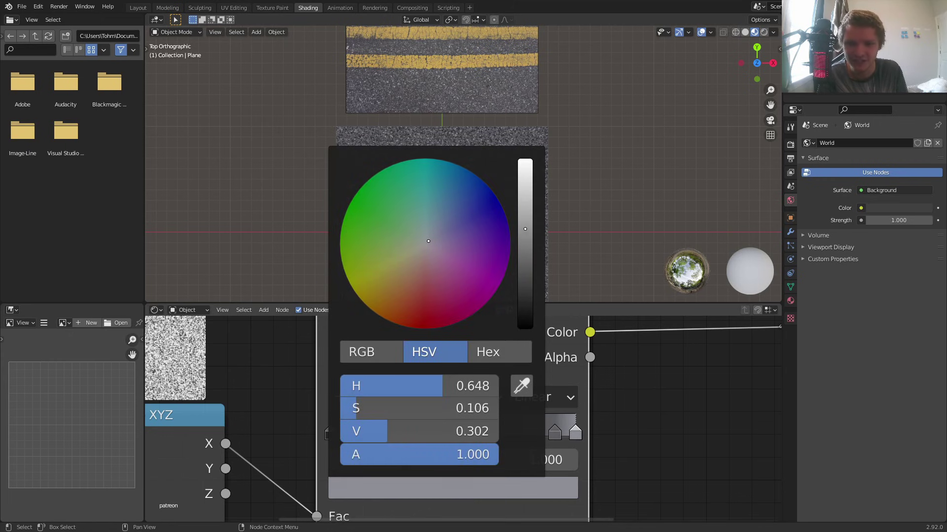
Step: Set the colour value of the ColorRamp's middle stop to 0.130 and save the file
left_click(336, 462)
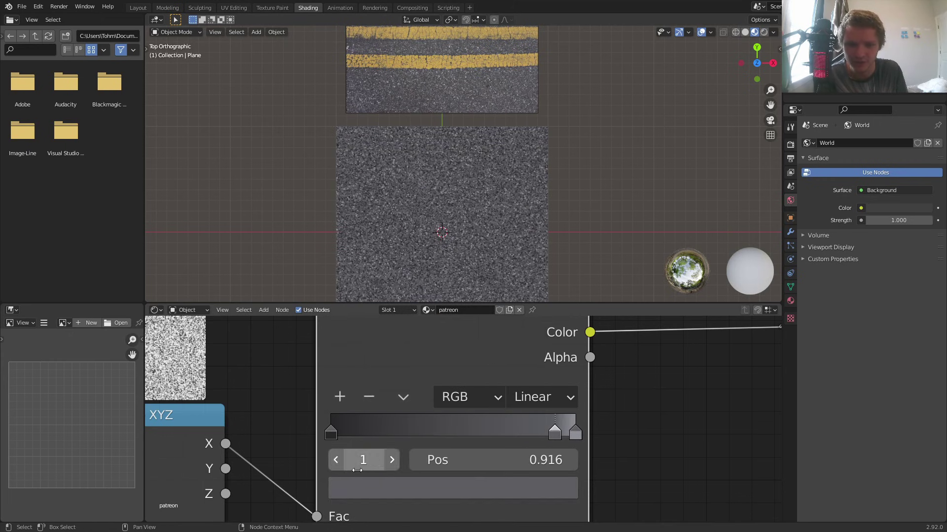
left_click(386, 487)
left_click_drag(523, 256, 526, 262)
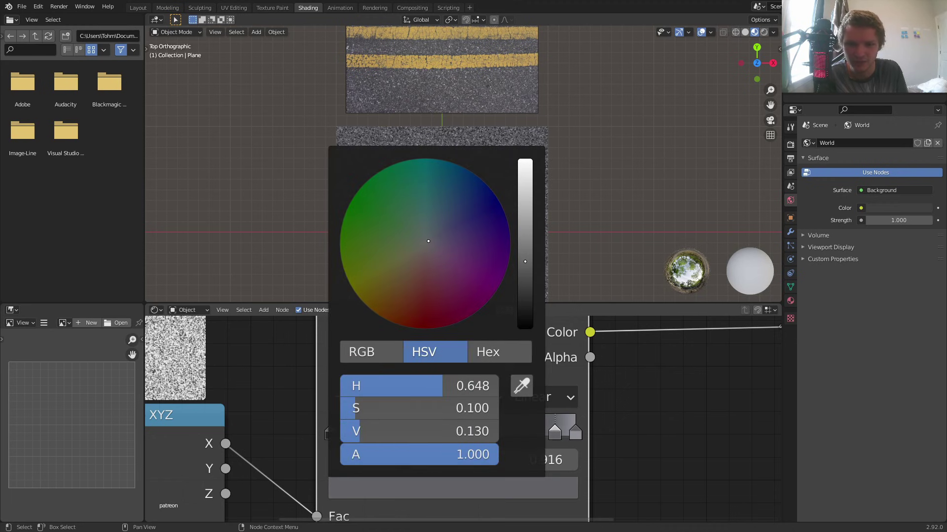
scroll(412, 180, "down", 2)
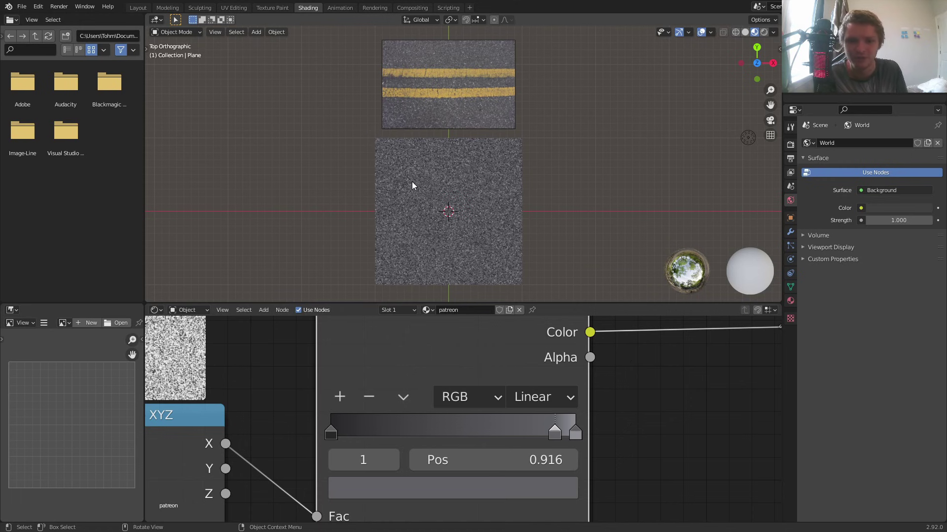
scroll(450, 207, "up", 5)
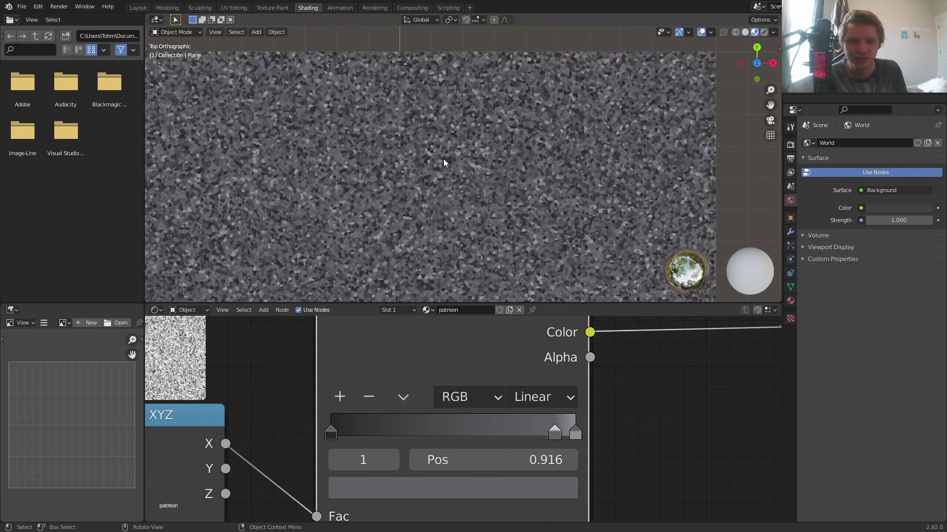
key("ctrl+s")
Step: Compare the speckles on the plane with the stones in the road reference image at close range
scroll(437, 144, "down", 4)
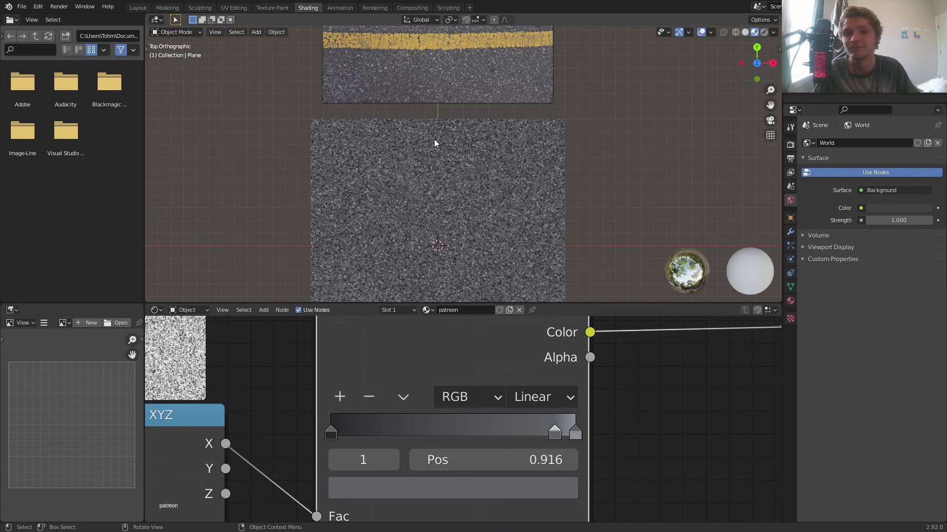
scroll(460, 94, "up", 9)
middle_click_drag(445, 60, 463, 152, "shift")
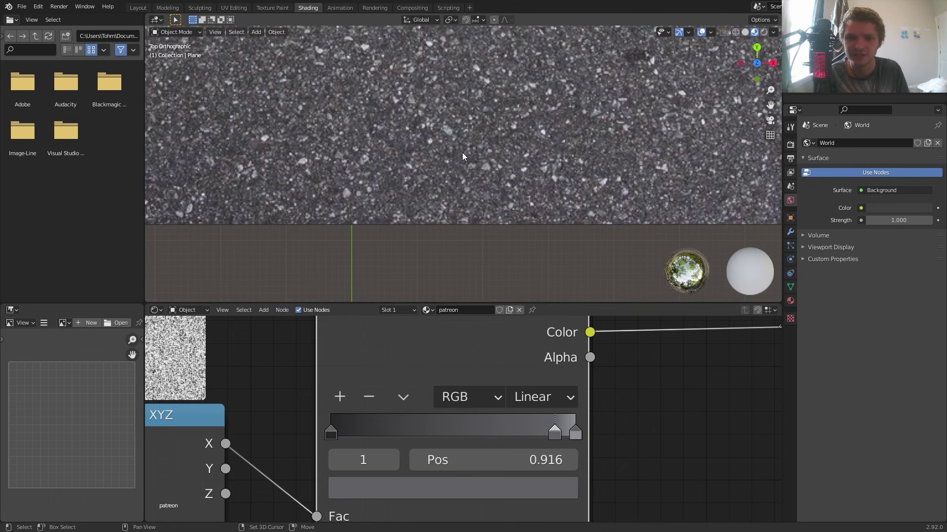
middle_click_drag(461, 93, 462, 150, "shift")
scroll(462, 150, "up", 3)
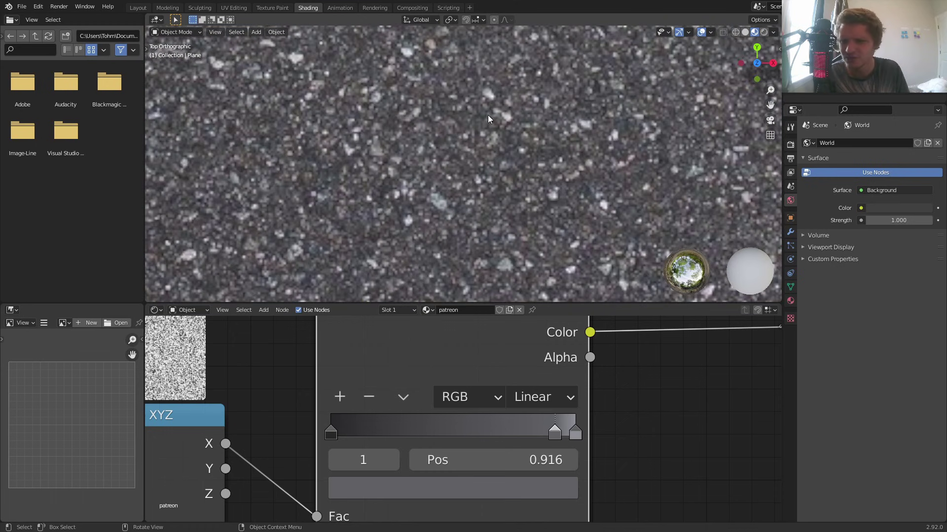
scroll(472, 121, "down", 9)
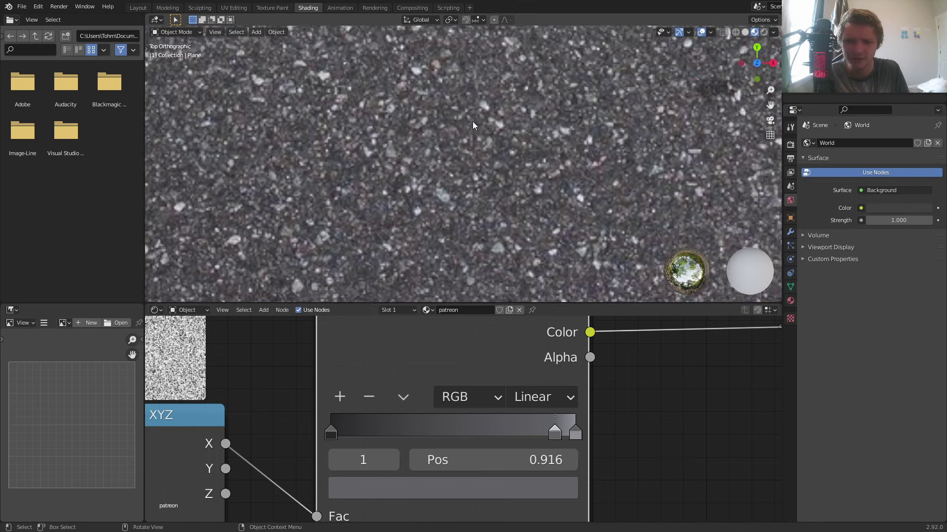
middle_click_drag(475, 212, 452, 46, "shift")
scroll(437, 157, "up", 4)
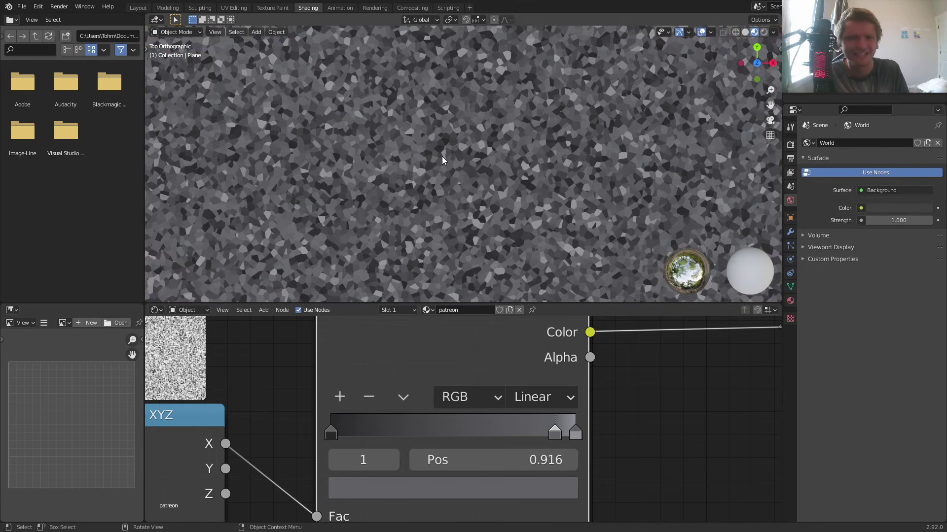
scroll(441, 160, "down", 5)
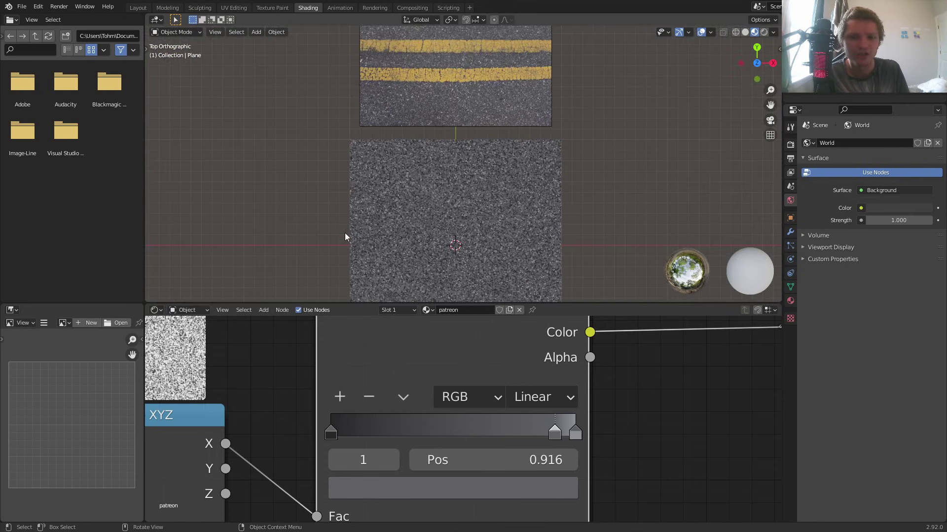
Step: Add a Texture Coordinate node in front of the Voronoi Texture node
middle_click_drag(295, 407, 525, 378)
scroll(310, 407, "down", 3)
scroll(524, 379, "down", 3)
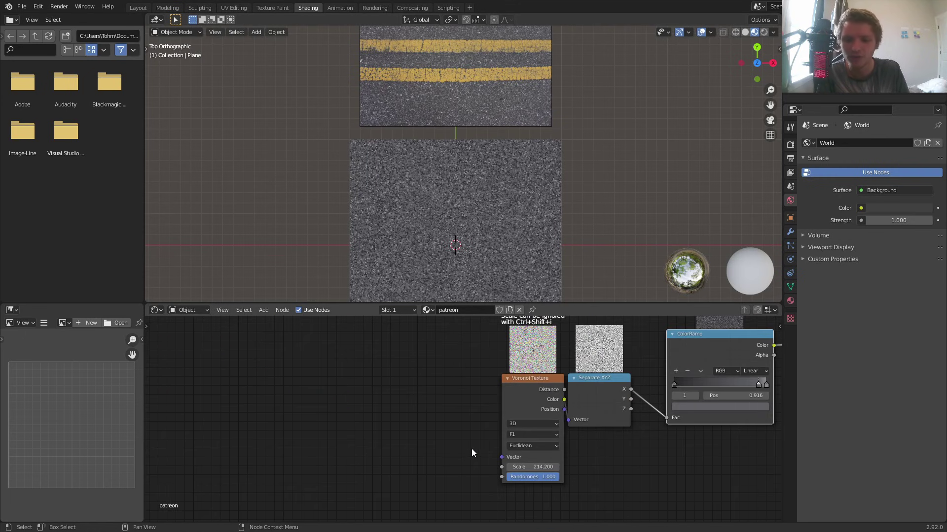
left_click_drag(501, 457, 355, 399)
key("shift+a")
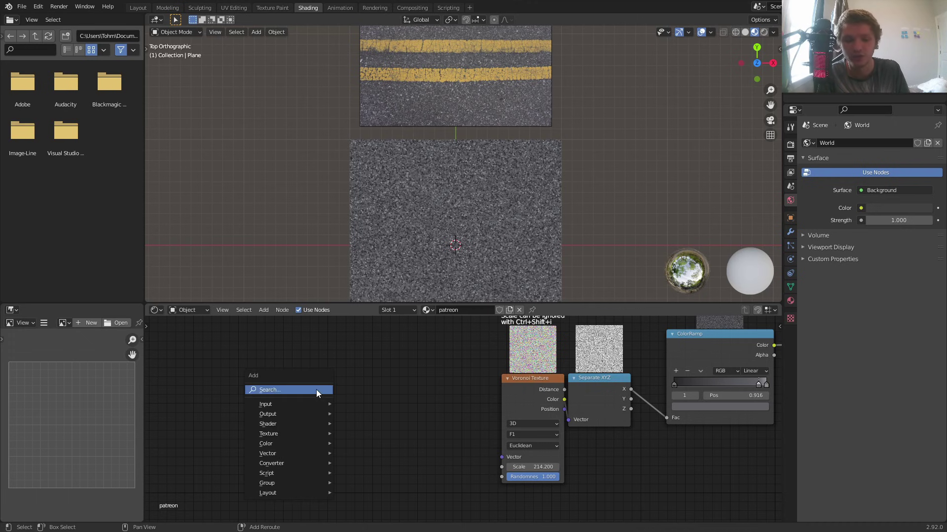
left_click(317, 391)
type("tex")
left_click(342, 407)
left_click(414, 410)
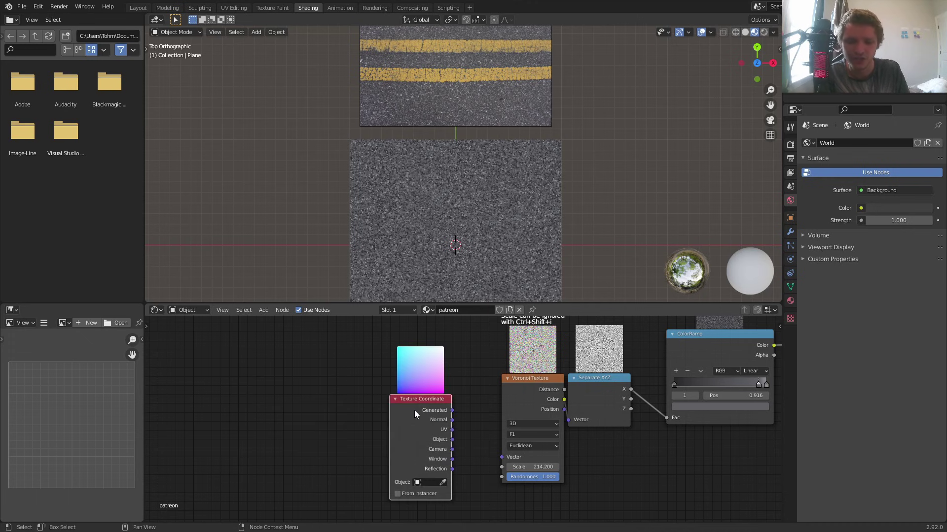
scroll(462, 418, "up", 5)
left_click_drag(447, 407, 531, 478)
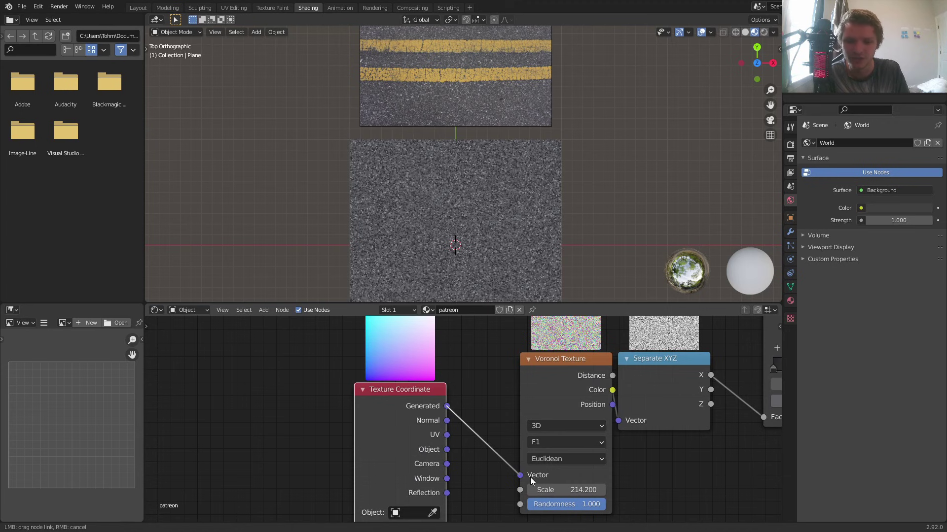
right_click_drag(471, 455, 475, 371, "ctrl")
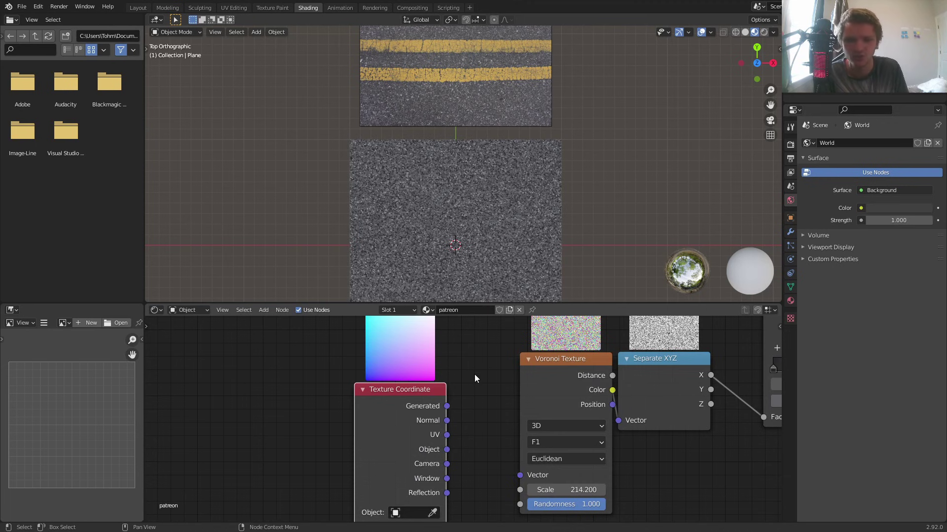
Step: Move the Texture Coordinate node farther away from the Voronoi Texture and link its Object output to the Voronoi's Vector input
left_click_drag(428, 395, 213, 391)
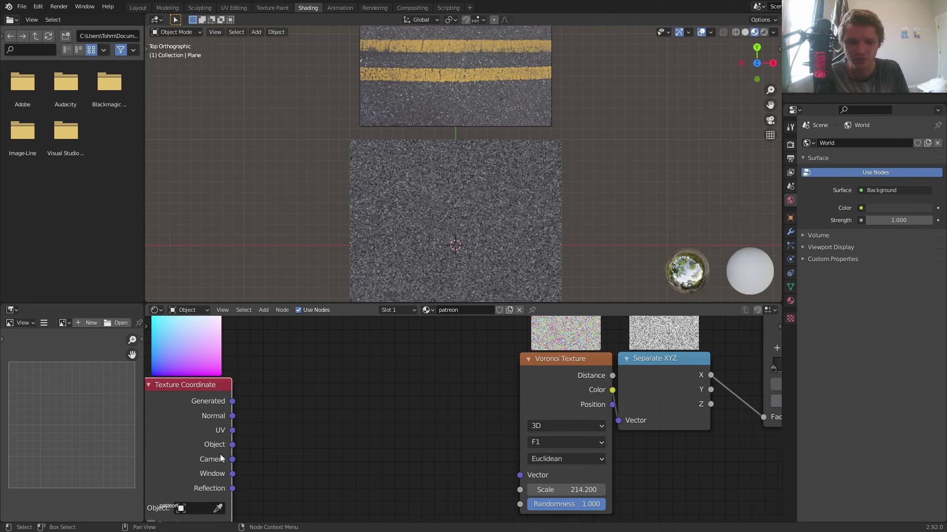
left_click_drag(232, 445, 521, 474)
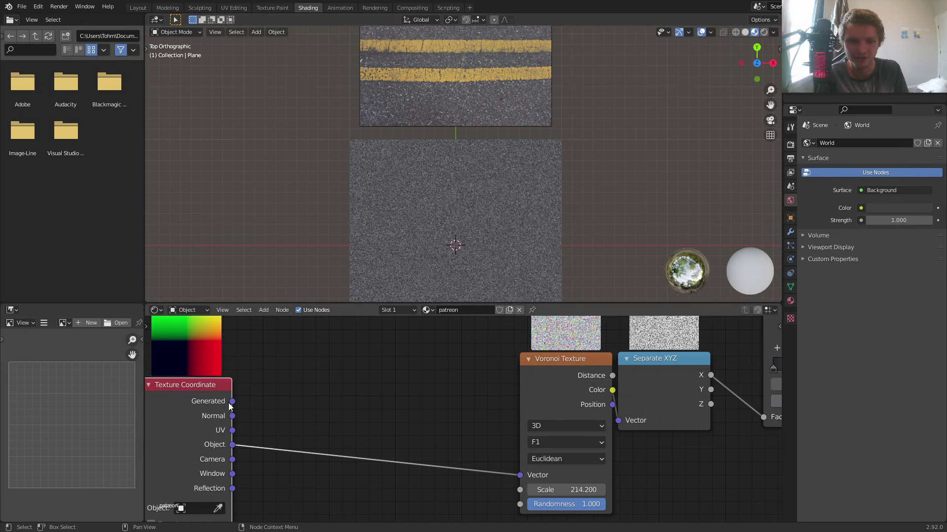
left_click_drag(232, 445, 345, 408)
middle_click_drag(268, 410, 344, 378)
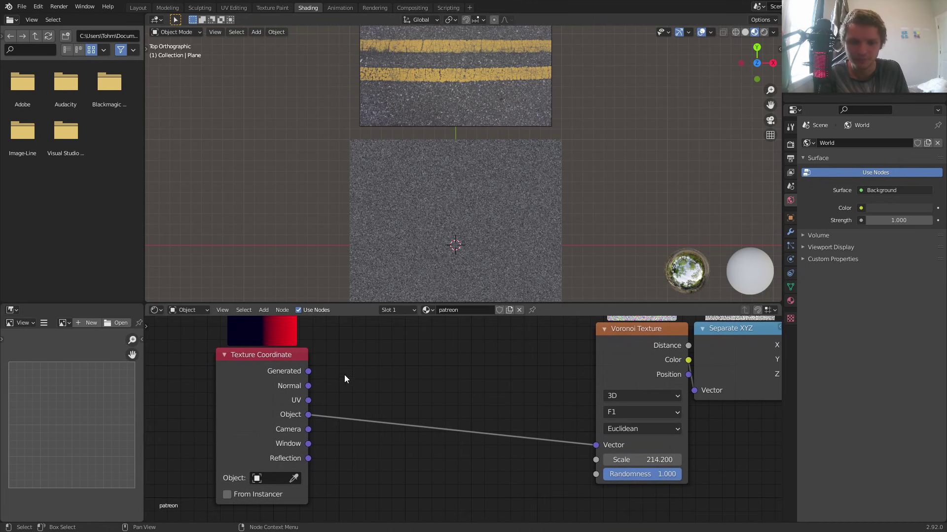
middle_click_drag(513, 210, 480, 138, "shift")
scroll(464, 162, "up", 2)
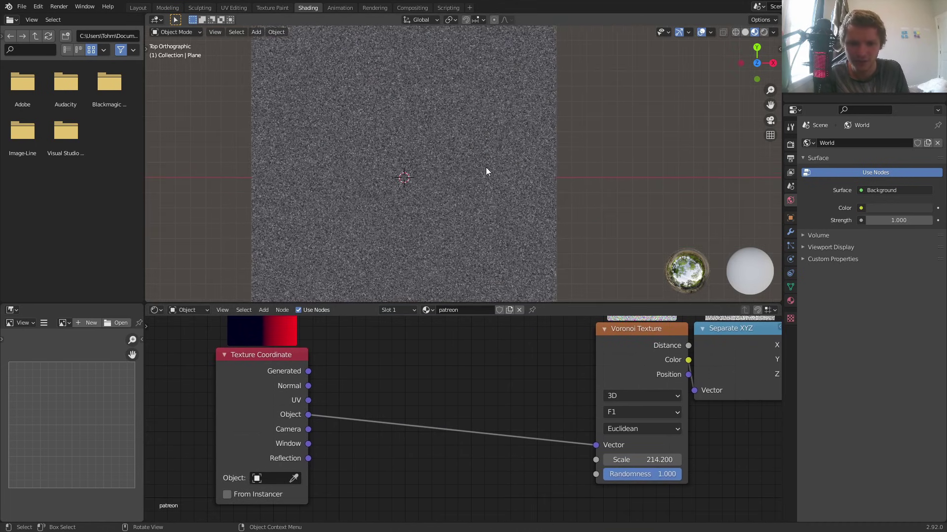
Step: Try stretching the plane's mesh along X with Generated coordinates driving the Voronoi Texture, and undo the stretch
left_click(486, 167)
left_click_drag(308, 371, 596, 444)
key("Tab")
key("Tab")
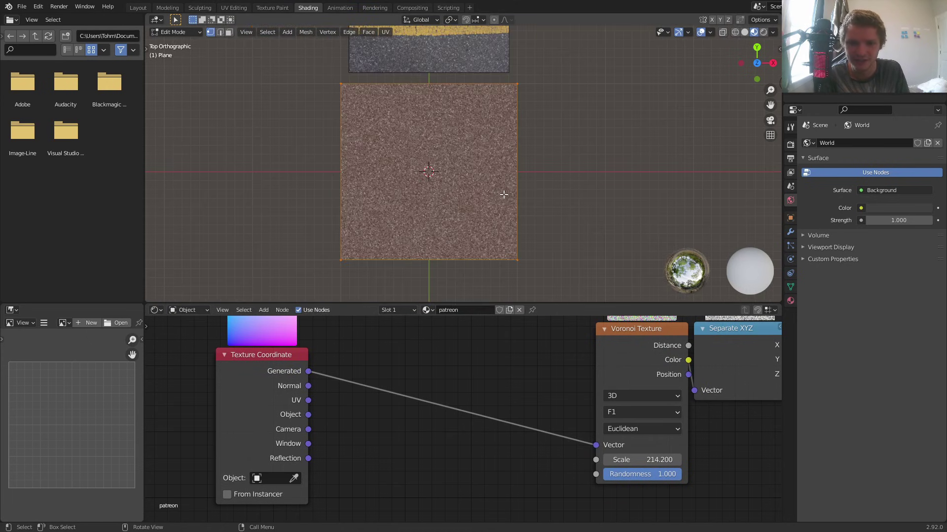
key("s")
key("x")
left_click(702, 195)
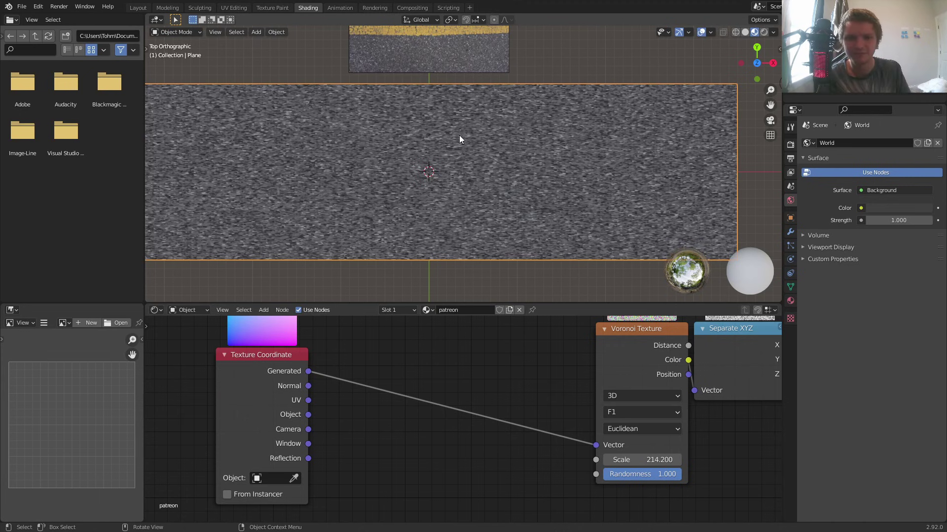
key("ctrl+z")
key("ctrl+z")
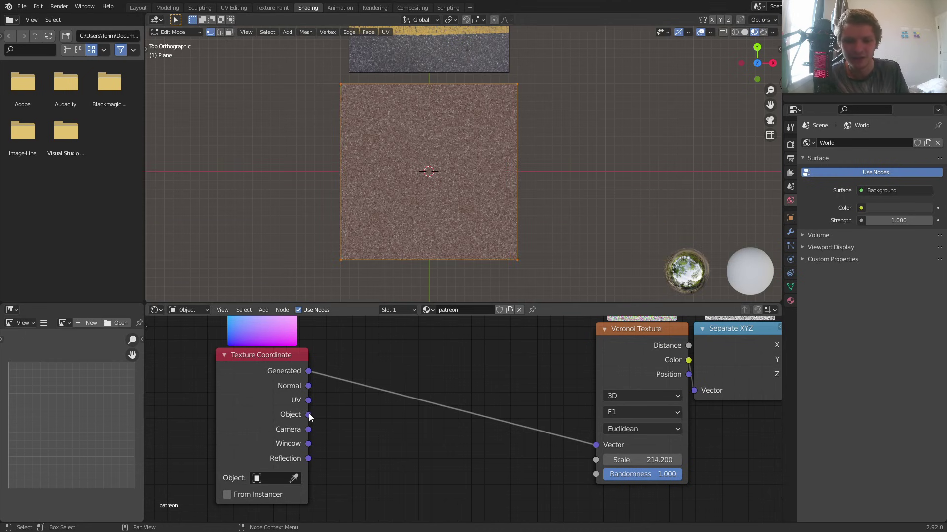
Step: Try the same X stretch of the plane's mesh with Object coordinates driving the Voronoi Texture, and undo the test
left_click_drag(308, 415, 595, 445)
key("s")
key("x")
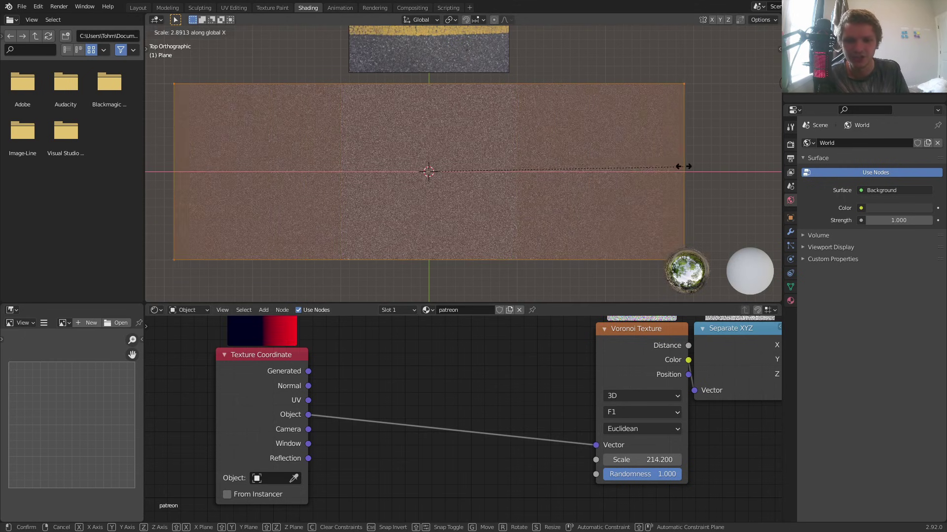
left_click(714, 167)
key("Tab")
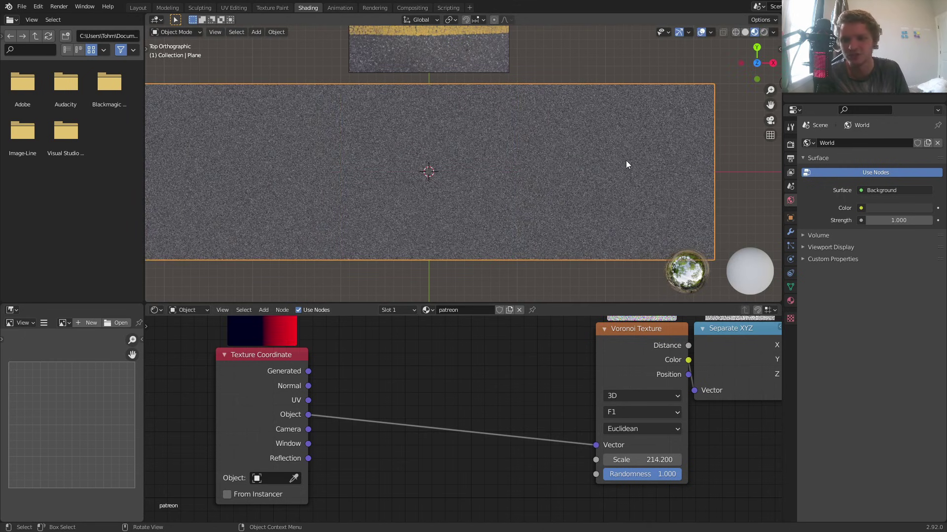
key("ctrl+z")
key("ctrl+z")
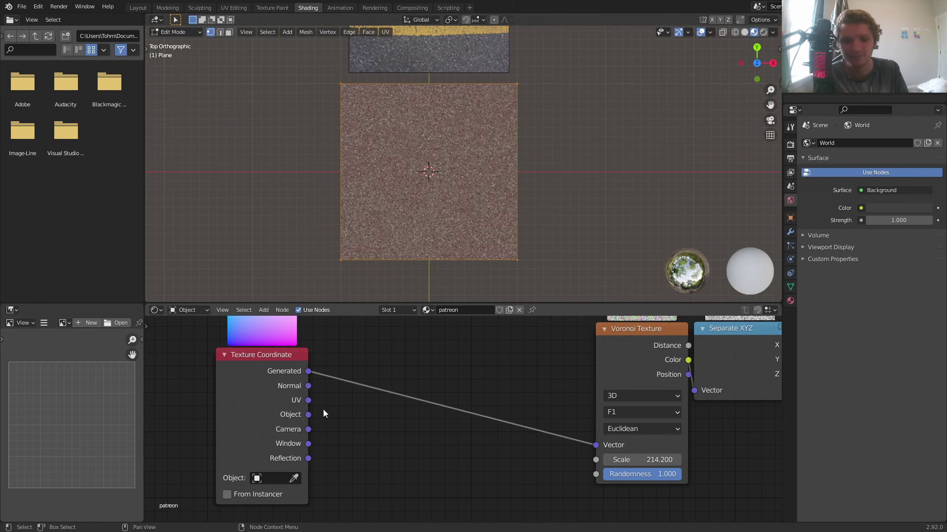
Step: Return to Object Mode and connect the Object coordinates to the Voronoi Texture's Vector input
key("Tab")
left_click_drag(308, 414, 595, 446)
middle_click_drag(451, 164, 466, 214, "shift")
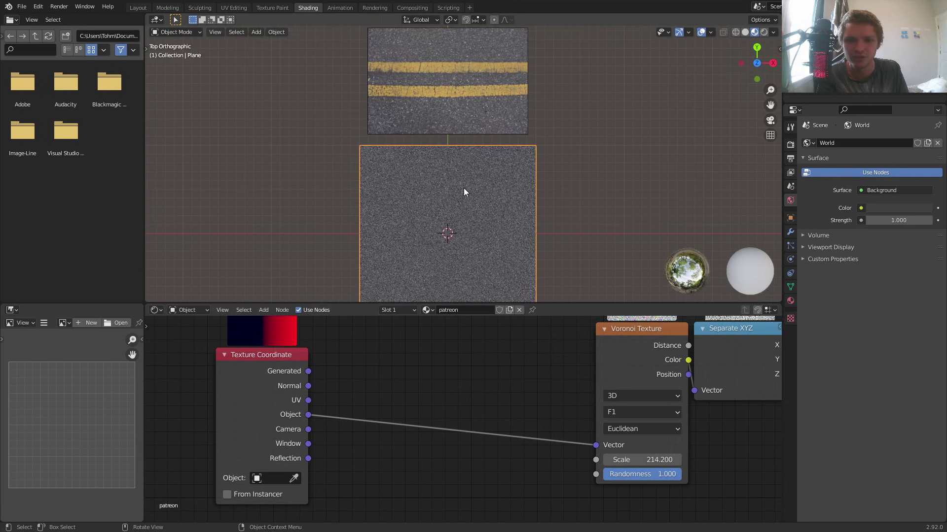
Step: Set the Voronoi Texture's scale to 150
double_click(647, 460)
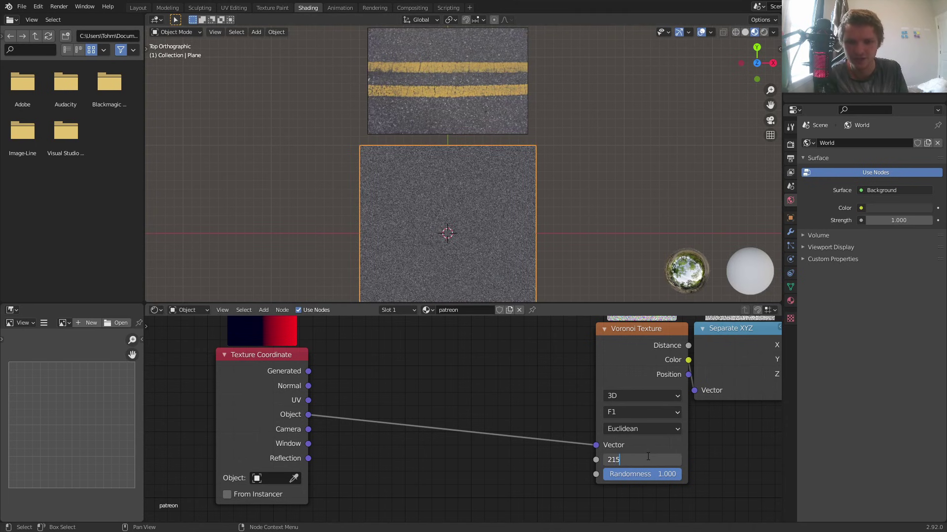
key("Return")
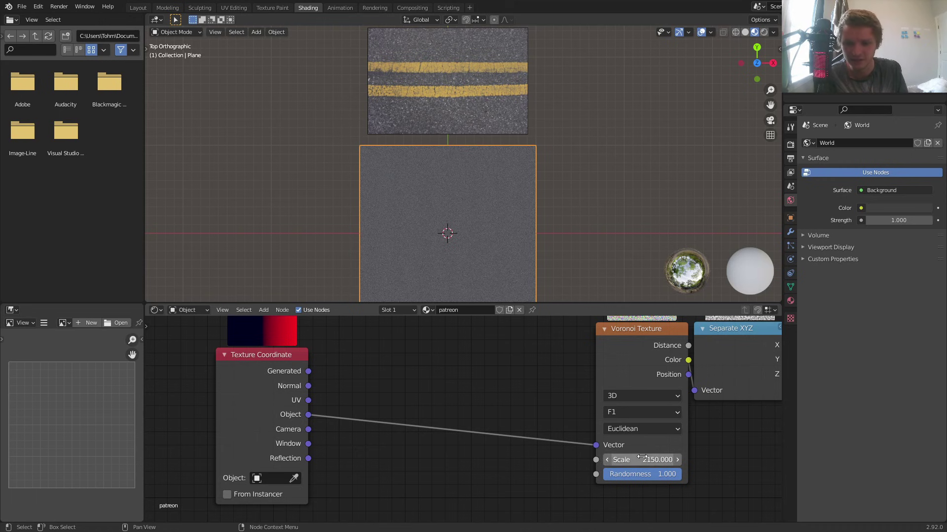
left_click(641, 458)
type("150")
key("Return")
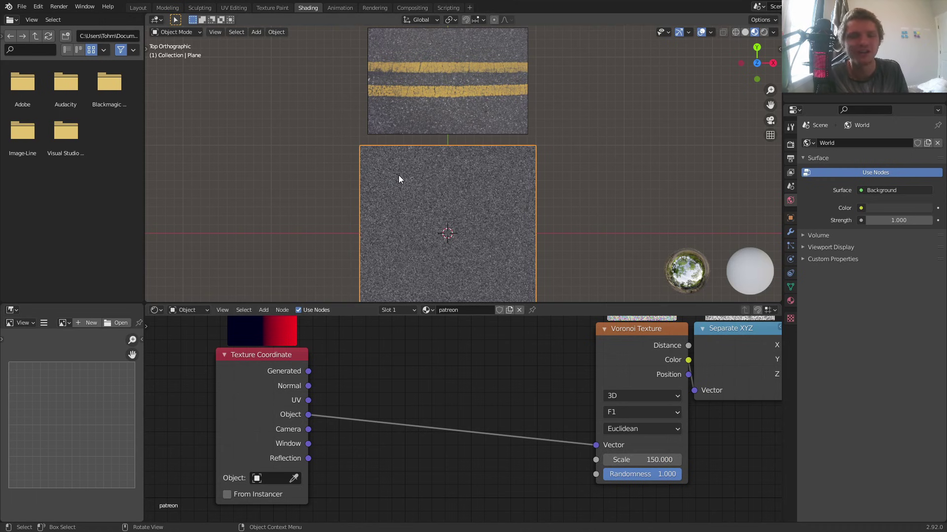
Step: Move the Texture Coordinate node farther from the Voronoi Texture and add a Noise Texture node below it
middle_click_drag(419, 364, 461, 373)
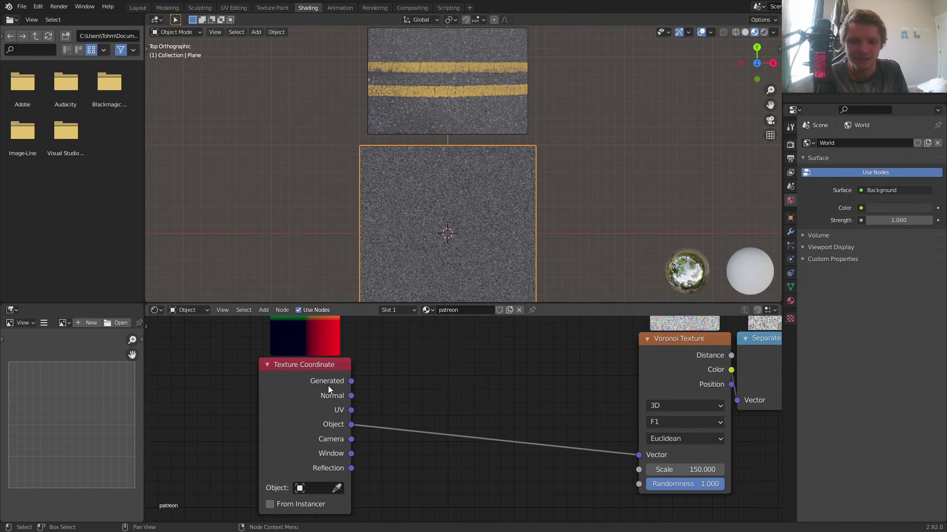
left_click_drag(314, 371, 212, 322)
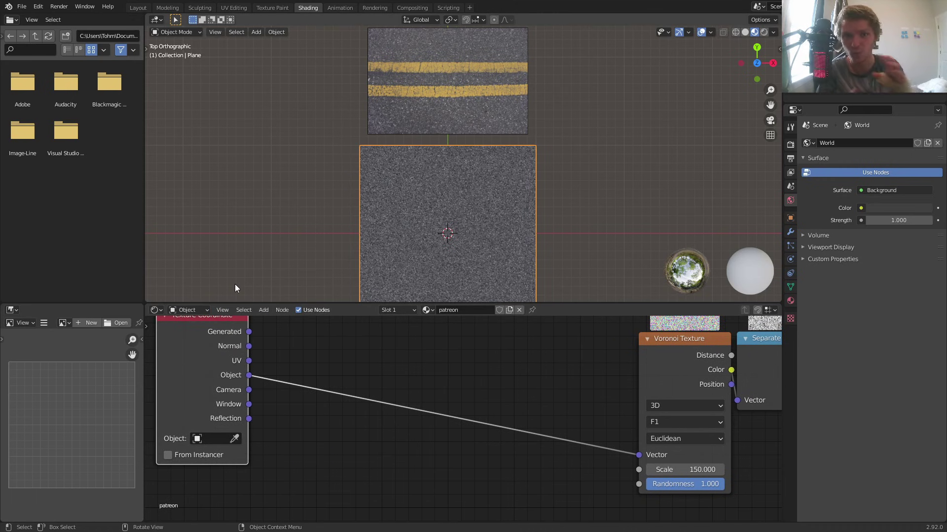
key("shift+a")
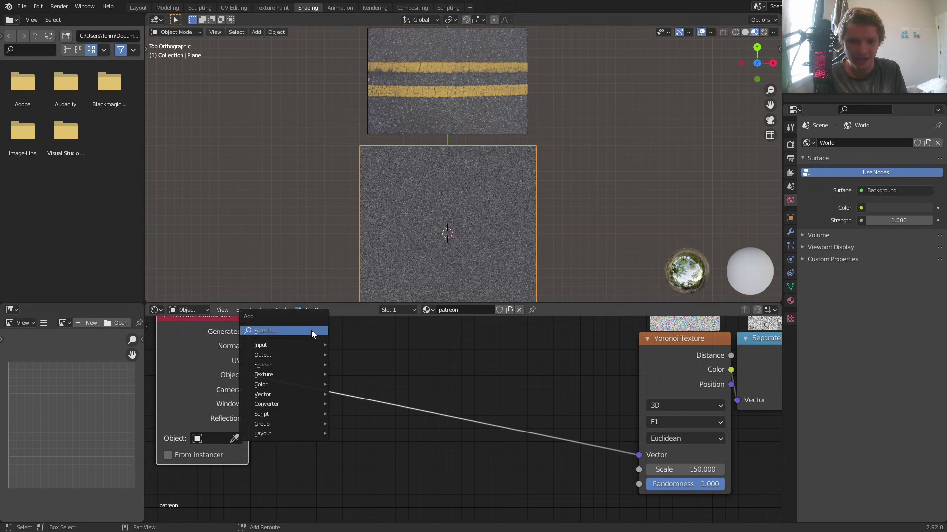
left_click(311, 331)
type("noi")
key("Return")
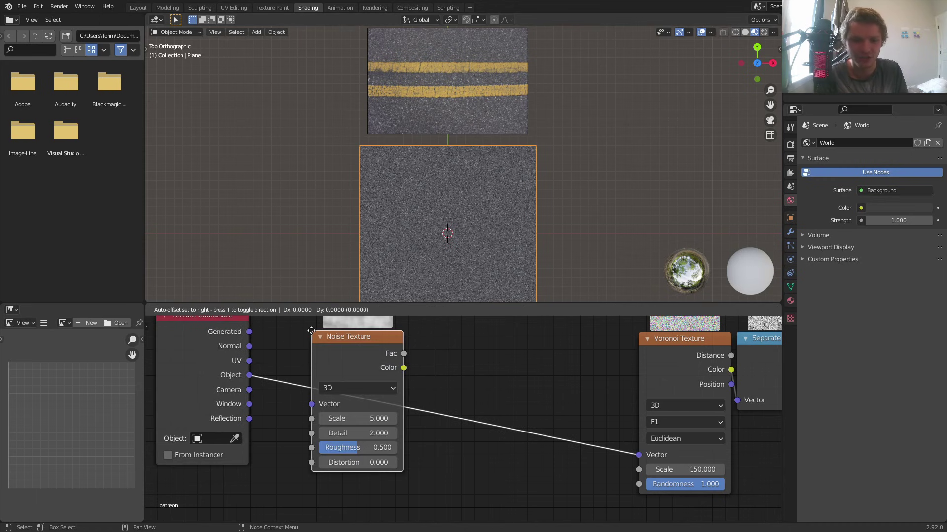
left_click(157, 495)
middle_click_drag(291, 451, 411, 393)
scroll(411, 393, "down", 4)
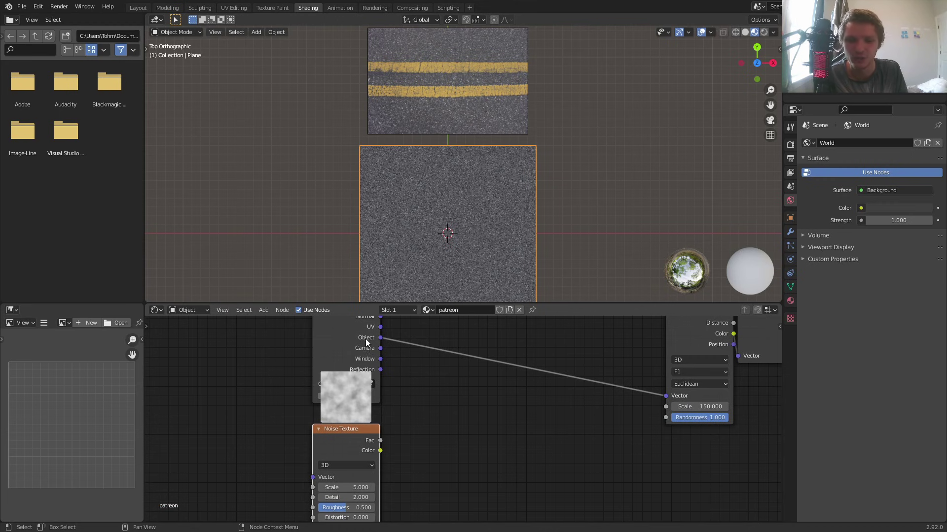
Step: Insert a MixRGB node between the Object coordinates and the Voronoi Texture, and connect the Noise Texture's Color to its Color2 input
middle_click_drag(494, 365, 449, 412)
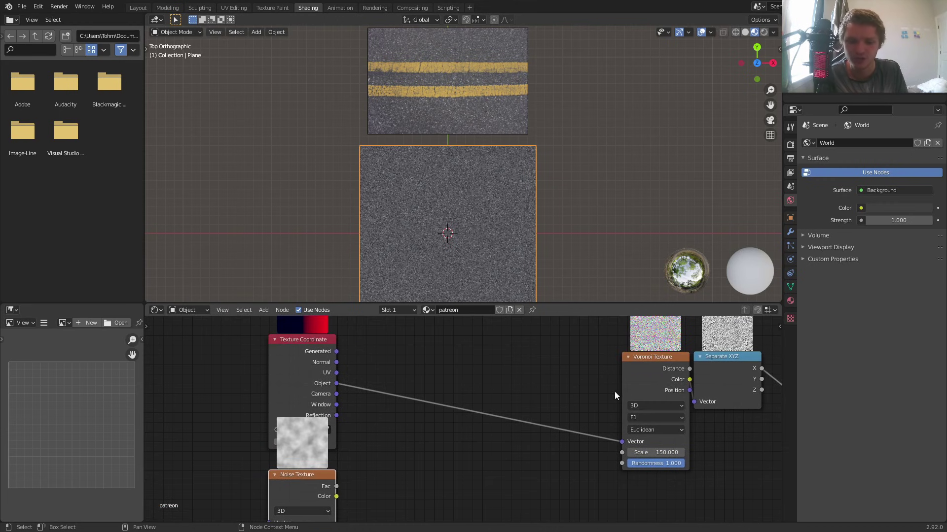
scroll(463, 419, "up", 3)
key("shift+a")
left_click(413, 360)
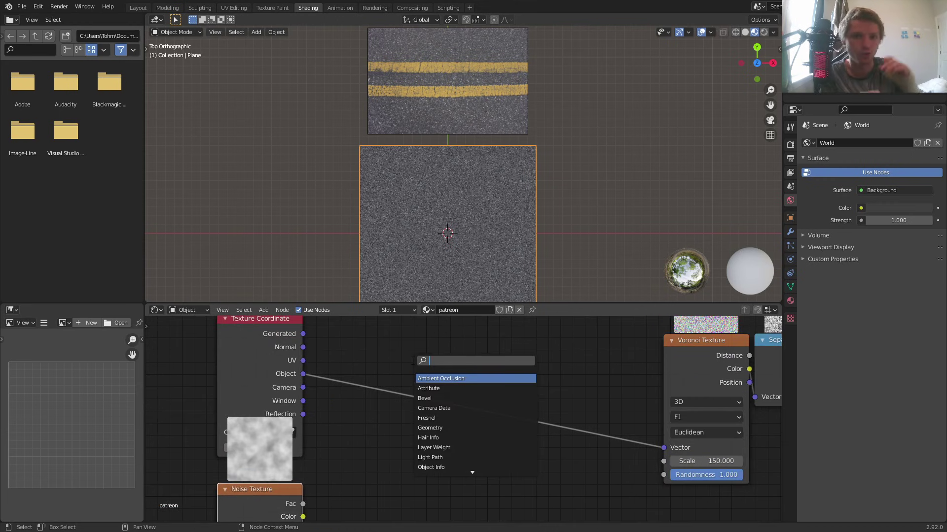
type("mix")
key("Down")
key("Return")
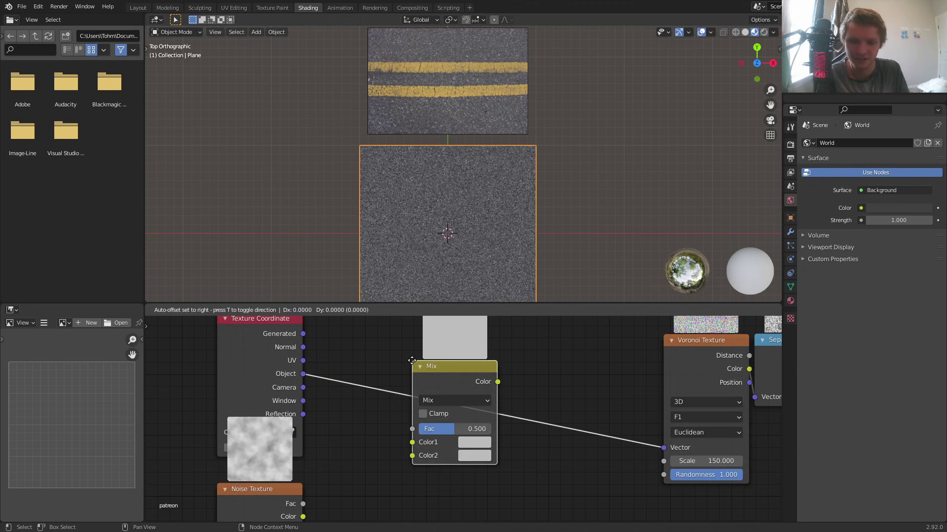
left_click(412, 360)
middle_click_drag(309, 516, 317, 466)
left_click_drag(311, 467, 419, 405)
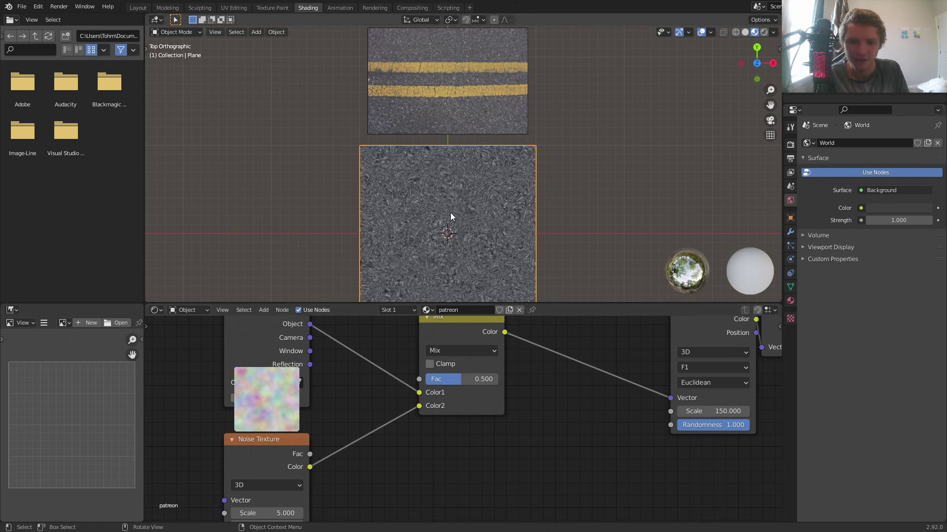
Step: Try other factor values on the Mix node to test how strongly the noise distorts the plane's speckles
scroll(448, 216, "up", 4)
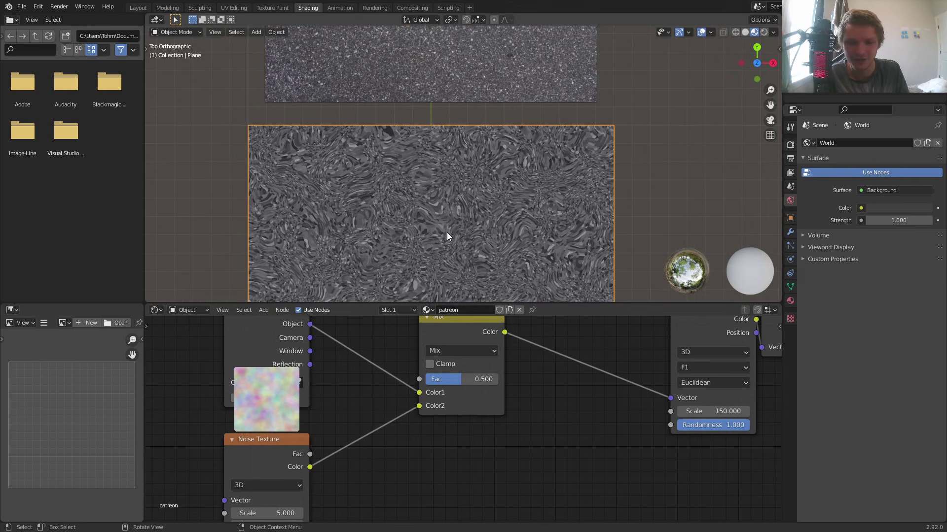
left_click_drag(460, 379, 432, 393)
key("ctrl+z")
middle_click_drag(433, 331, 469, 408)
scroll(469, 409, "down", 1)
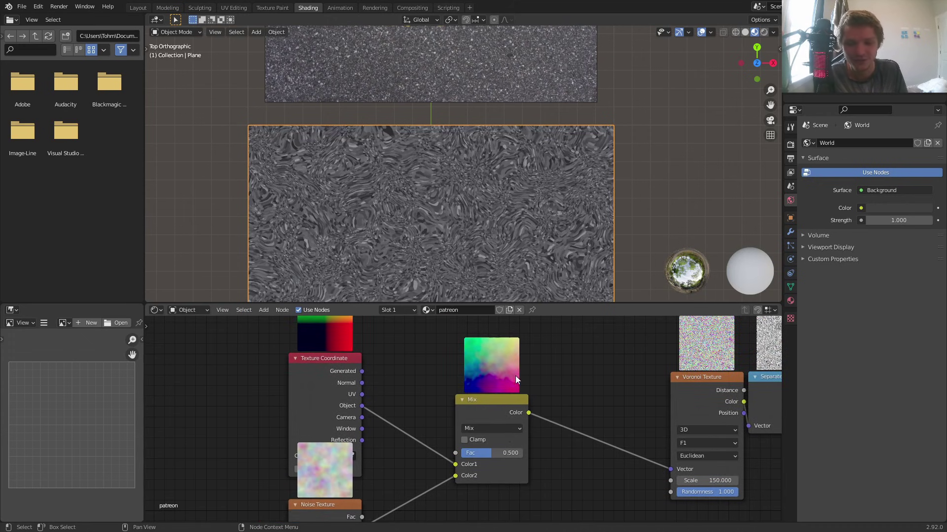
left_click_drag(493, 452, 524, 452)
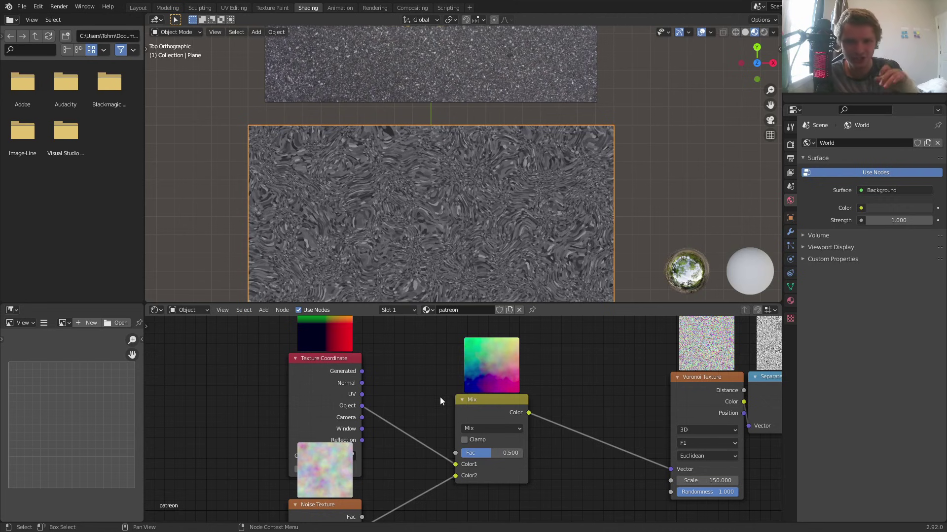
Step: Change the Mix node's blending mode to Linear Light and lower its factor to 0.092
scroll(487, 451, "up", 2)
left_click(504, 428)
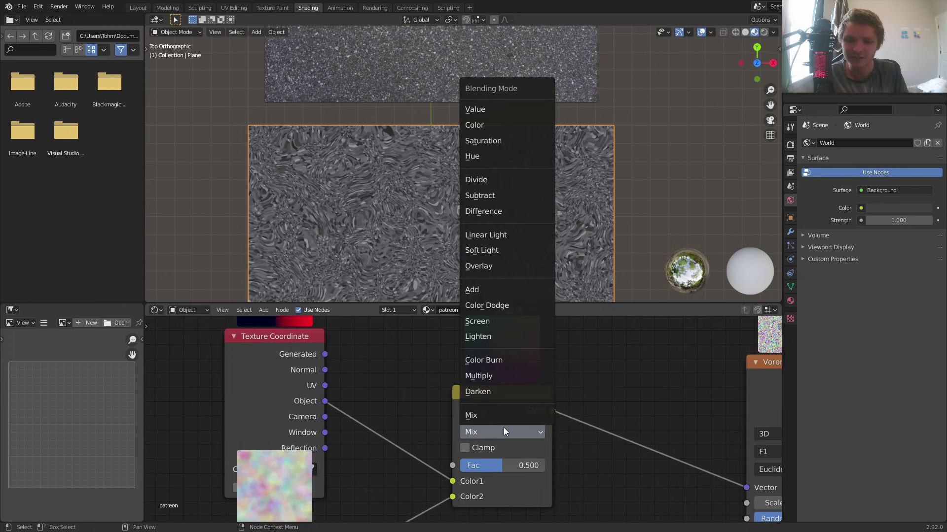
left_click(490, 238)
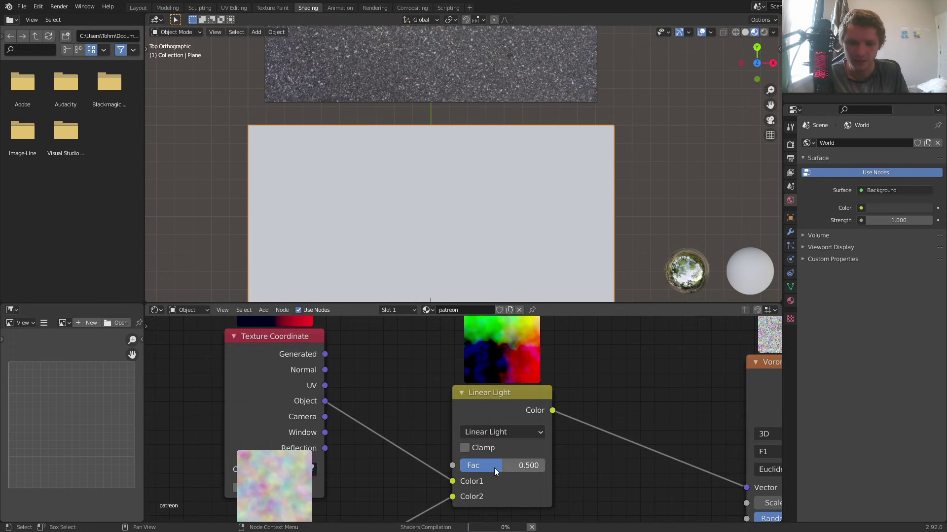
mouse_move(494, 468)
left_mouse_down()
mouse_move(450, 464)
mouse_move(490, 468)
left_mouse_up()
scroll(462, 207, "up", 2)
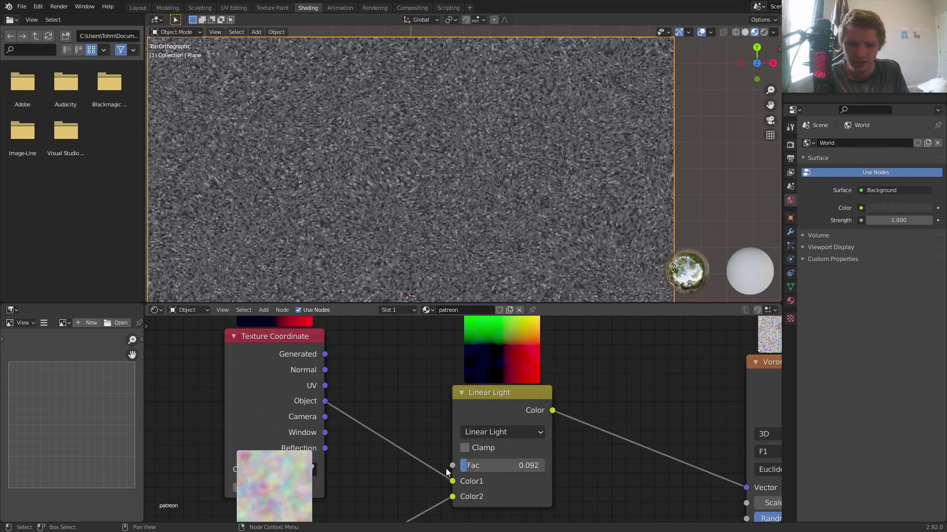
middle_click_drag(446, 472, 519, 344)
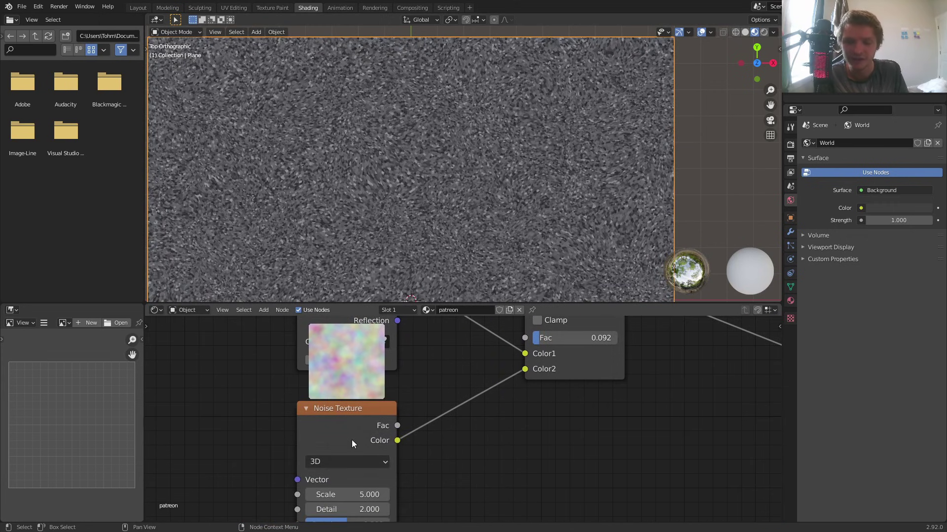
Step: Set the Noise Texture's detail to 16 and its roughness to 0.792
middle_click_drag(350, 463, 372, 428)
left_click_drag(371, 473, 440, 474)
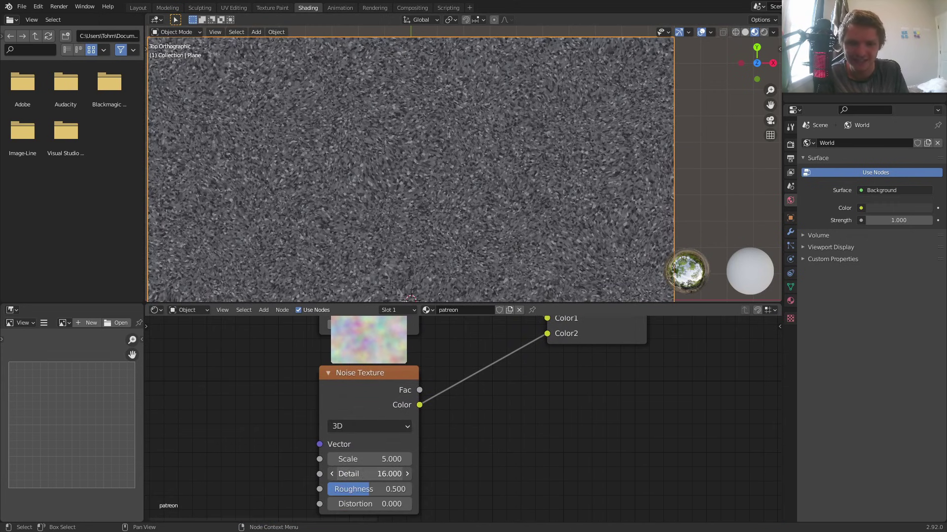
left_click_drag(364, 492, 387, 491)
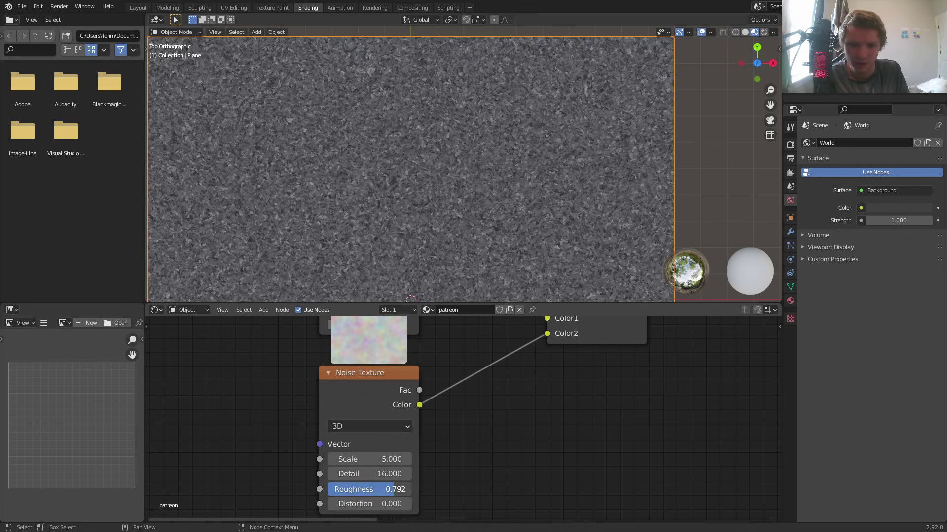
scroll(582, 158, "up", 5)
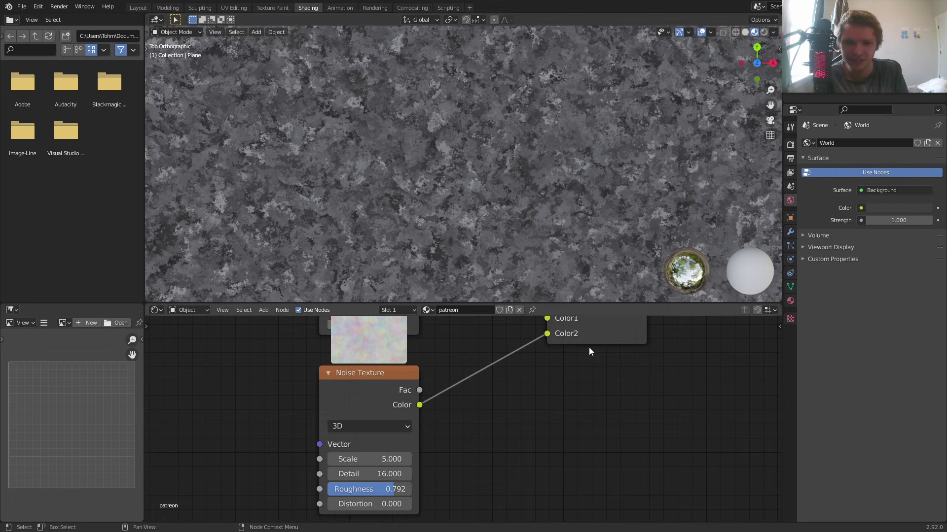
Step: Lower the Linear Light mix factor to 0.060, trying 0.050 on the way and checking the speckles on the plane
middle_click_drag(589, 347, 551, 409)
mouse_move(552, 384)
left_mouse_down()
mouse_move(543, 384)
mouse_move(564, 384)
mouse_move(541, 382)
left_mouse_up()
scroll(460, 117, "down", 8)
left_click(605, 157)
key("ctrl+z")
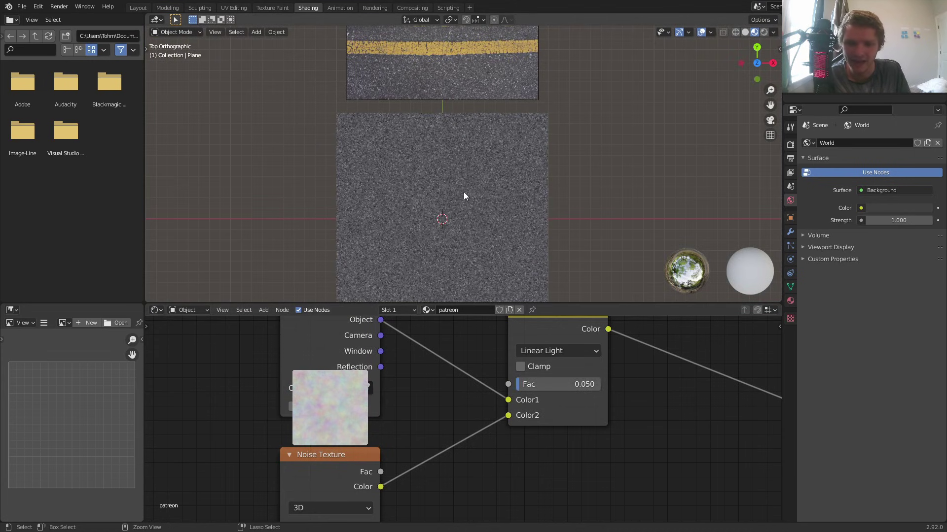
scroll(463, 198, "up", 8)
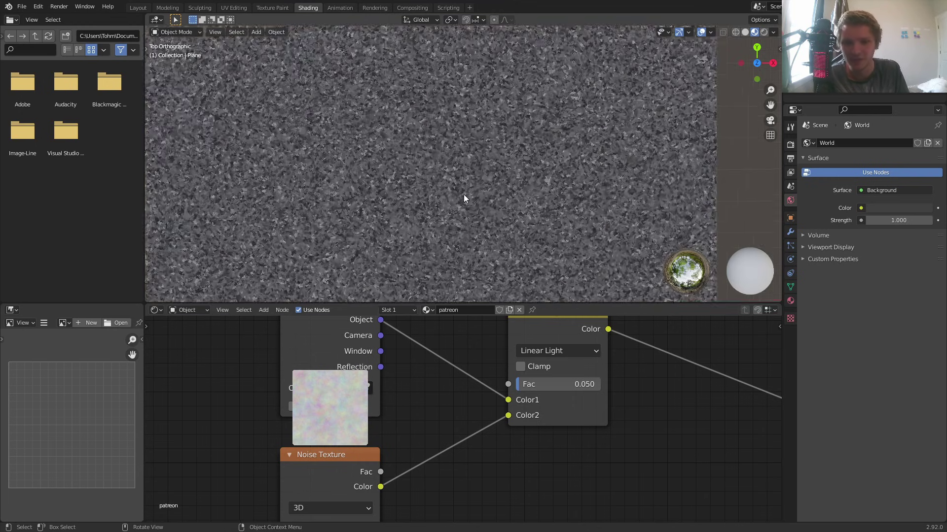
left_click_drag(540, 384, 548, 384)
Step: Compare the whole plane with the yellow-striped reference image and save the file patreon.blend
scroll(400, 155, "down", 10)
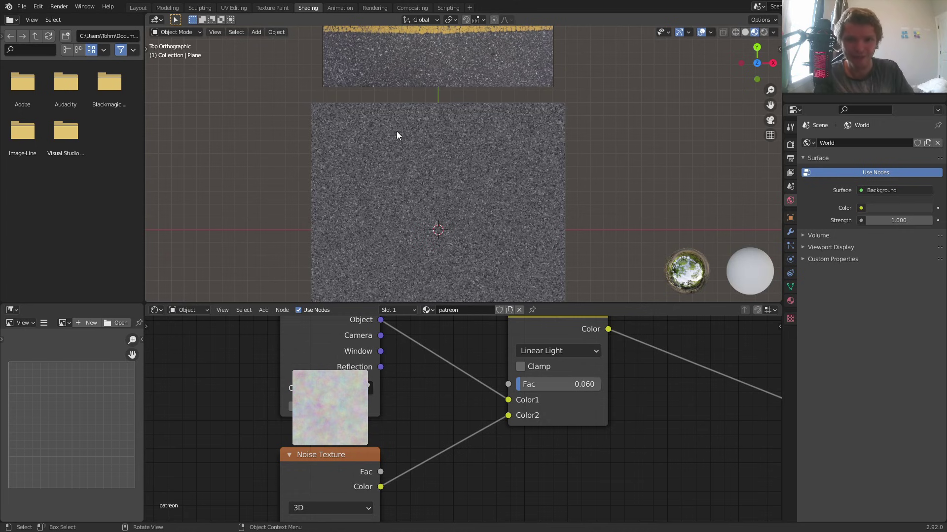
middle_click_drag(454, 200, 463, 153, "shift")
scroll(462, 153, "down", 1)
scroll(572, 142, "down", 2)
middle_click_drag(561, 125, 552, 147, "shift")
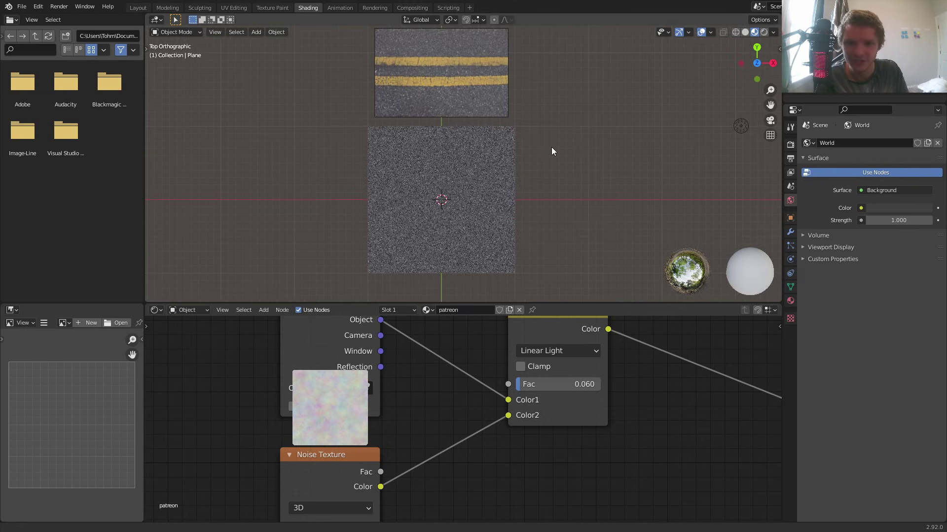
key("ctrl+s")
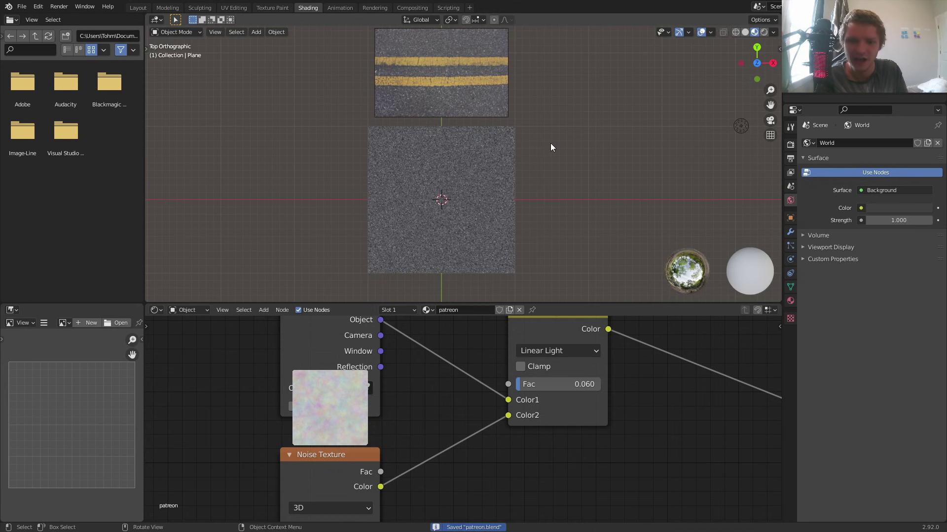
scroll(534, 406, "down", 3)
middle_click_drag(686, 362, 430, 383)
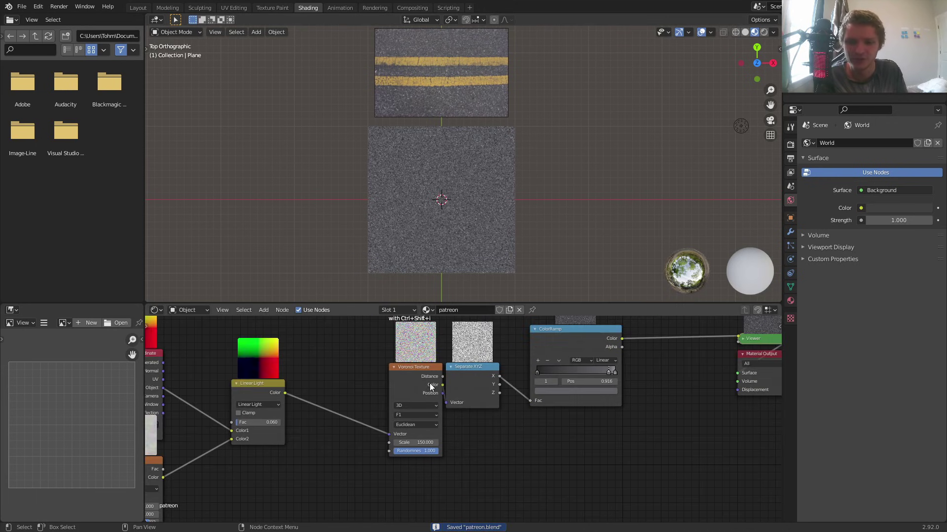
middle_click_drag(584, 361, 407, 400)
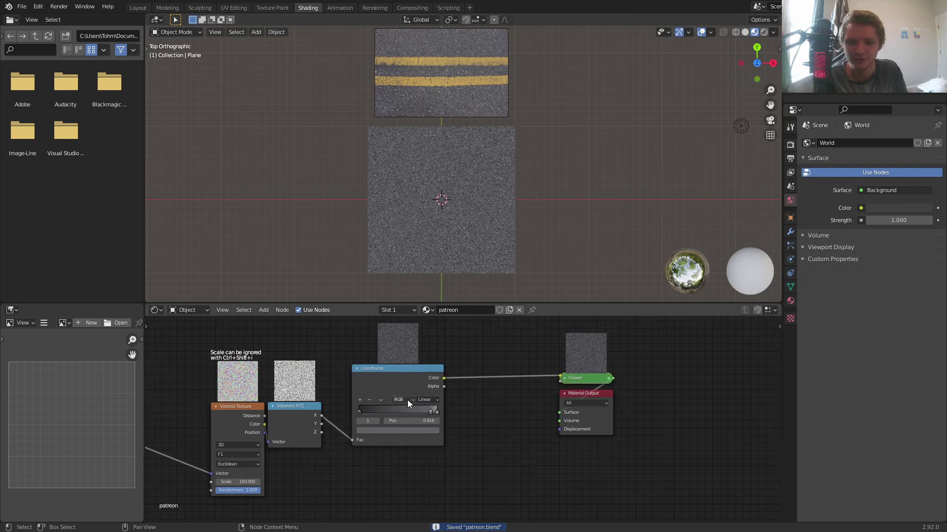
left_click(442, 378)
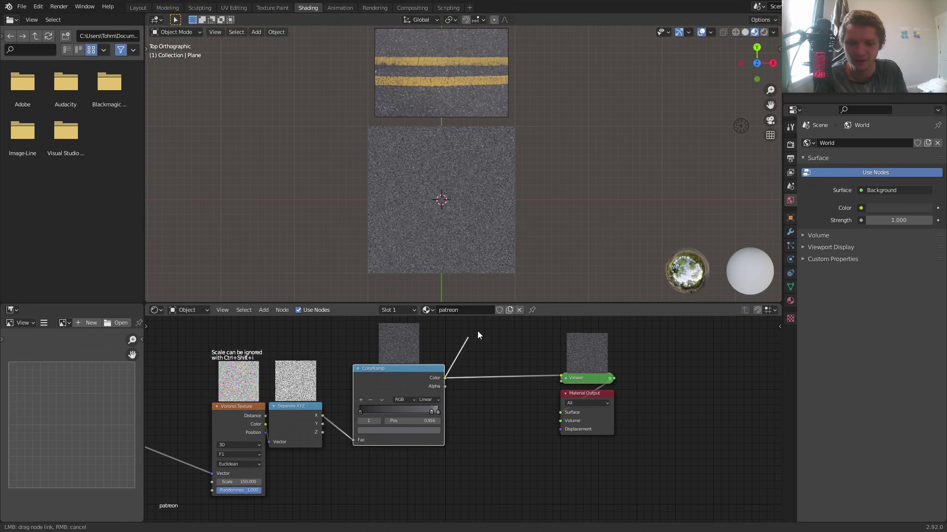
Step: Switch the render engine to Cycles with GPU Compute as the device
left_click(790, 144)
left_click(896, 143)
left_click(881, 178)
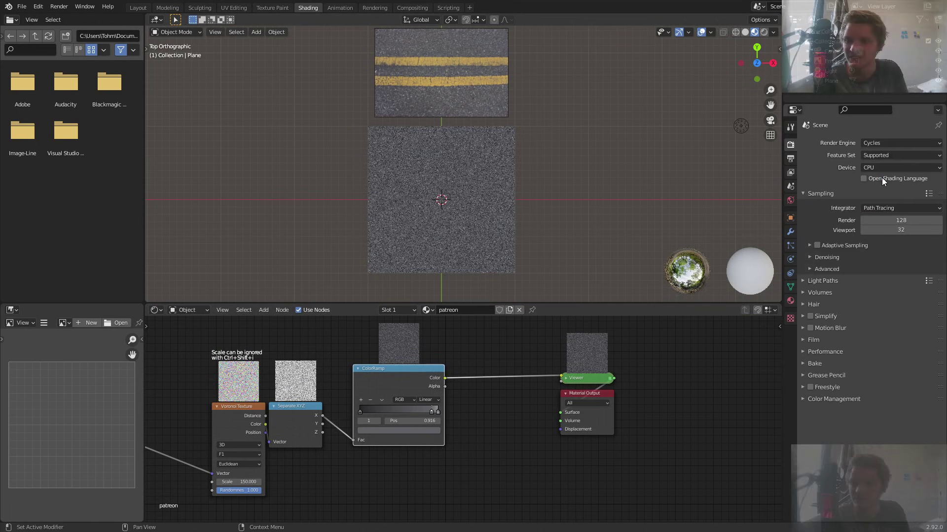
left_click(871, 169)
left_click(872, 188)
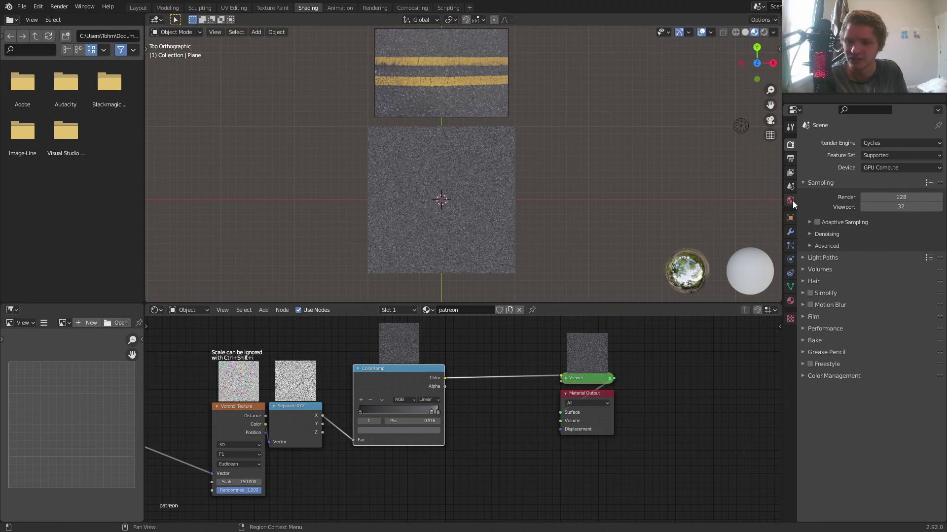
Step: Give the world background an Environment Texture and load leadenhall_market_2k.hdr from the HDRIs folder
left_click(791, 200)
left_click(860, 202)
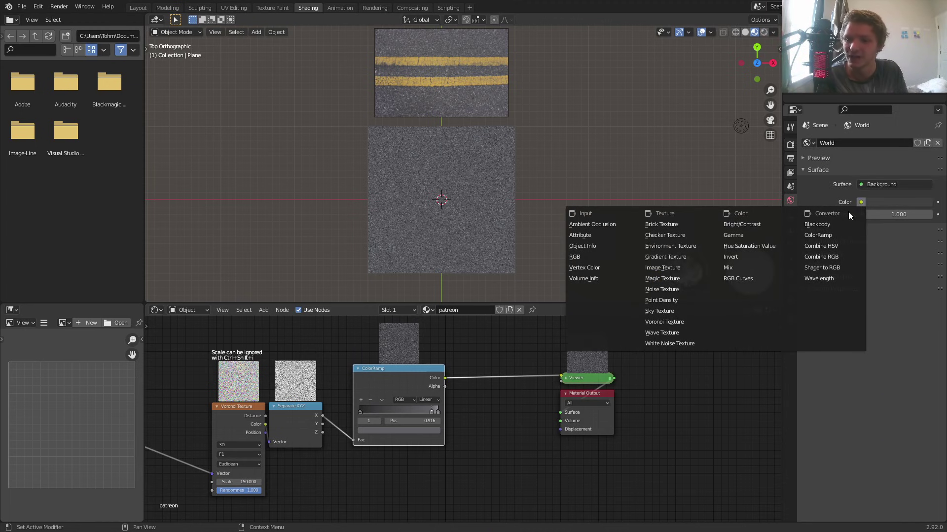
left_click(679, 247)
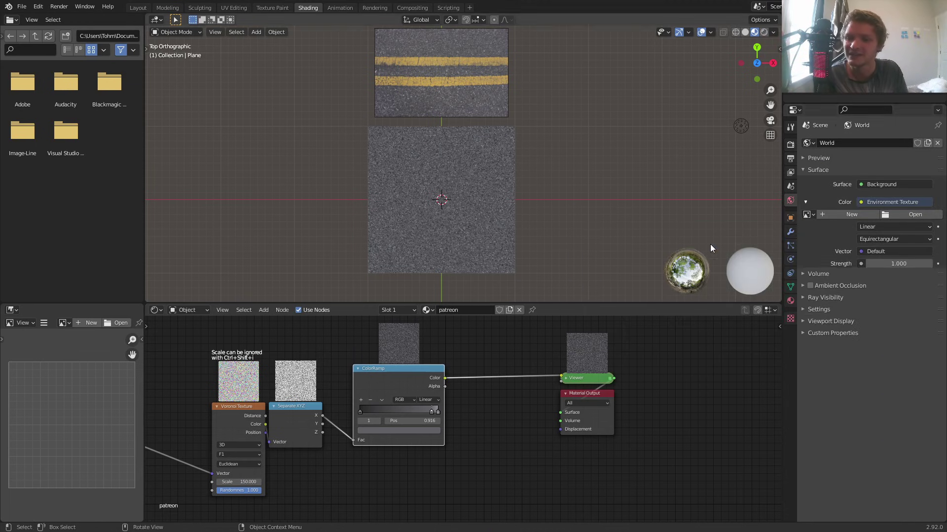
left_click(913, 215)
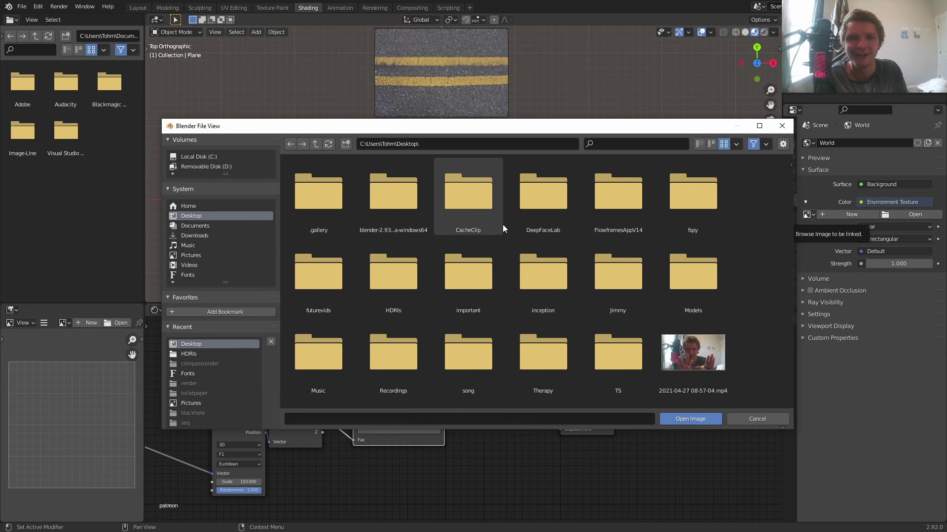
scroll(575, 213, "down", 5)
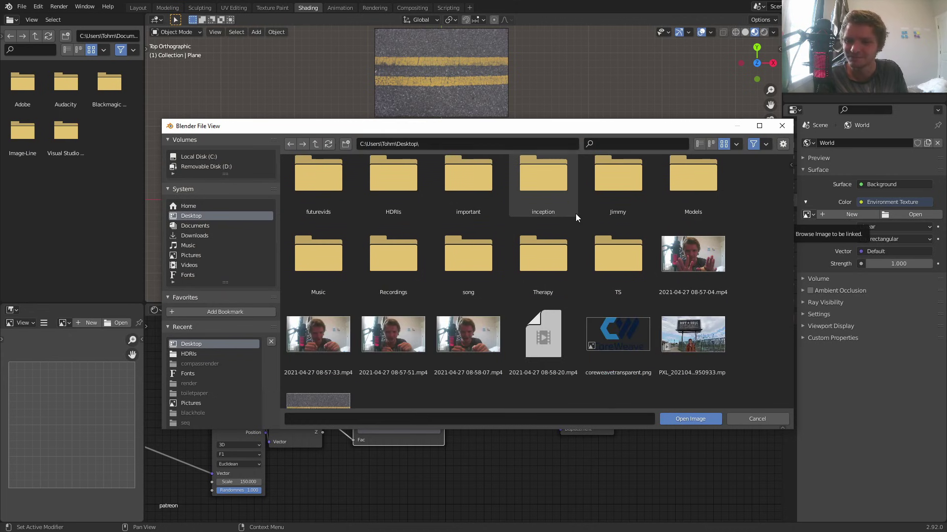
scroll(576, 214, "down", 3)
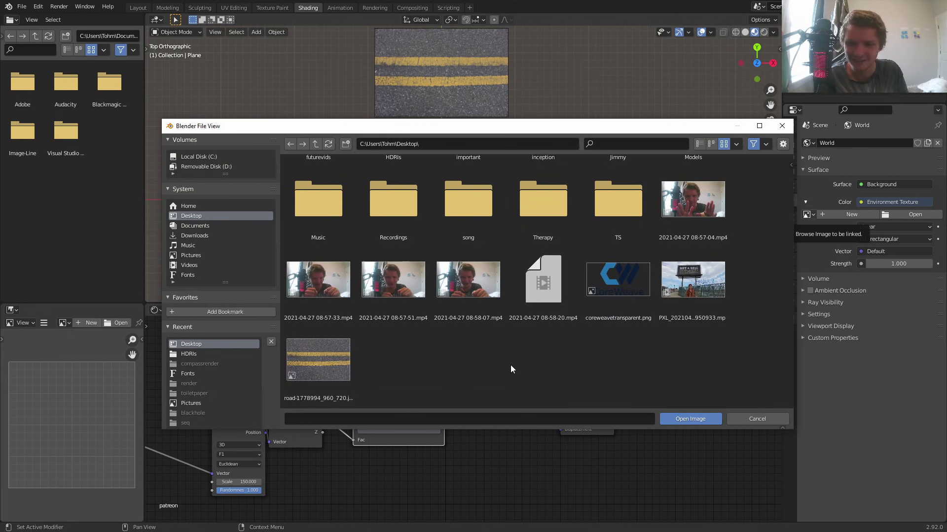
left_click(187, 355)
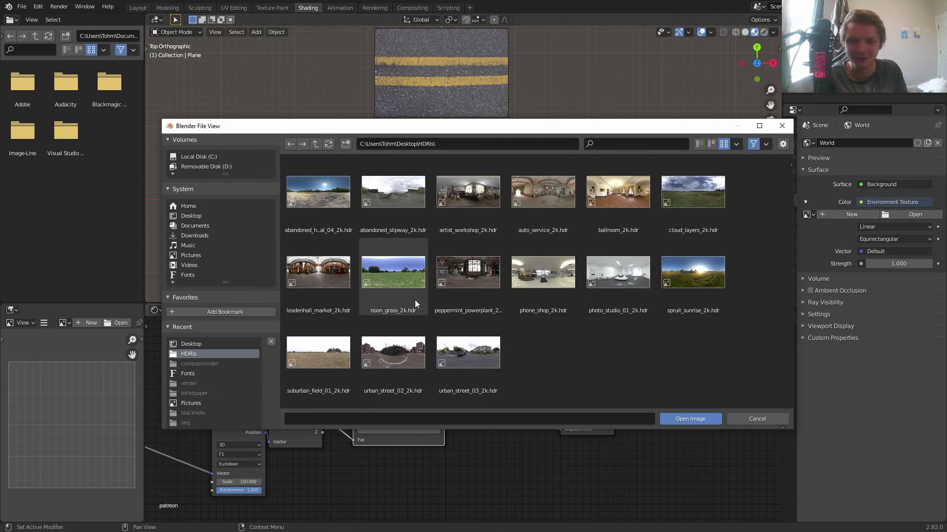
left_click(340, 273)
double_click(340, 272)
Step: Switch the viewport to rendered shading and inspect the plane and reference image against the HDRI surroundings
scroll(622, 180, "up", 1)
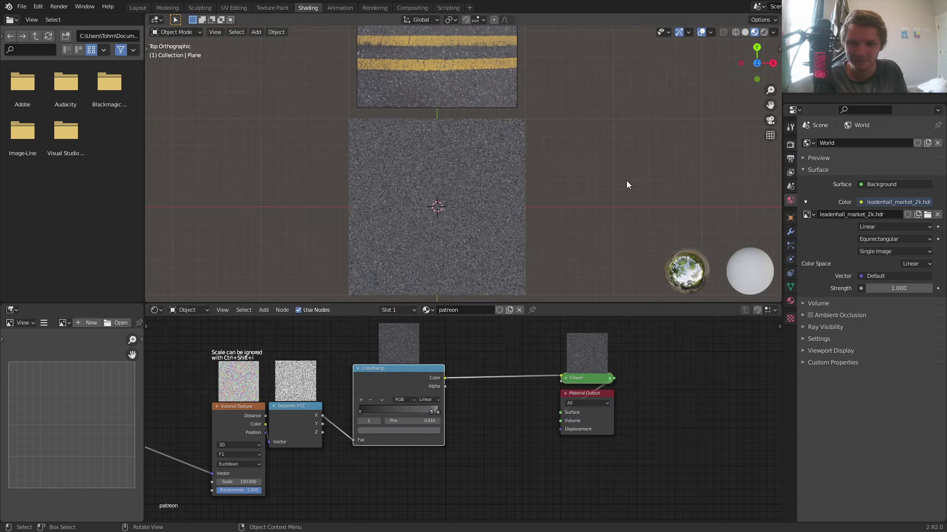
left_click(763, 32)
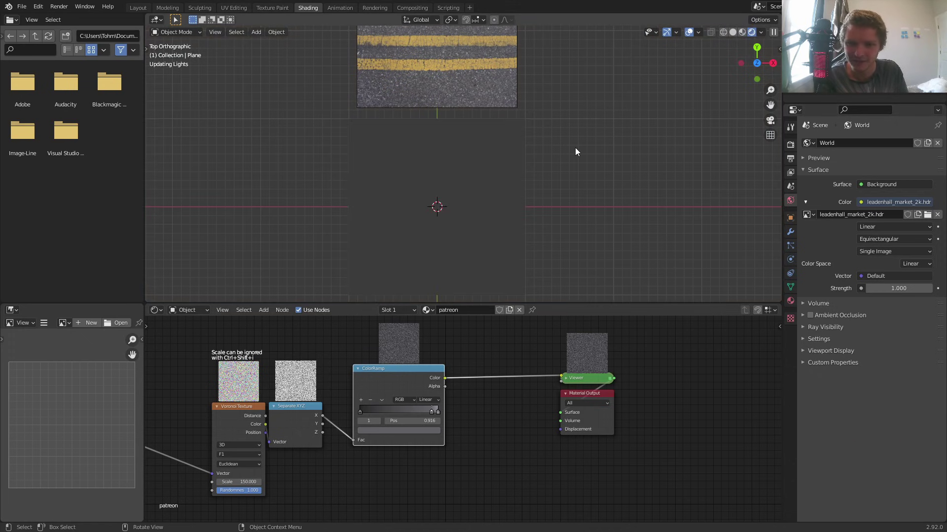
mouse_move(575, 147)
middle_mouse_down()
mouse_move(460, 186)
mouse_move(516, 205)
middle_mouse_up()
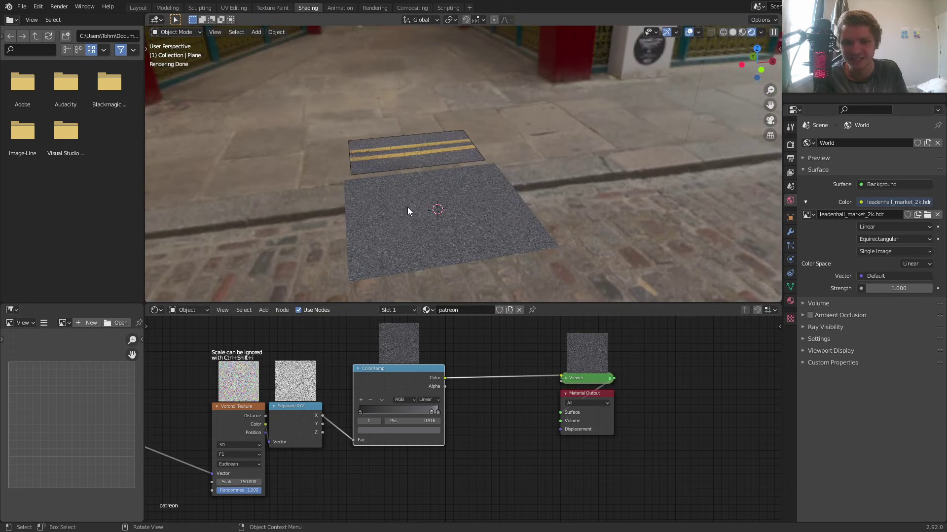
mouse_move(471, 183)
middle_mouse_down()
mouse_move(407, 153)
mouse_move(463, 153)
mouse_move(393, 155)
mouse_move(431, 166)
middle_mouse_up()
Step: Delete the Light object from the scene
left_click(830, 71)
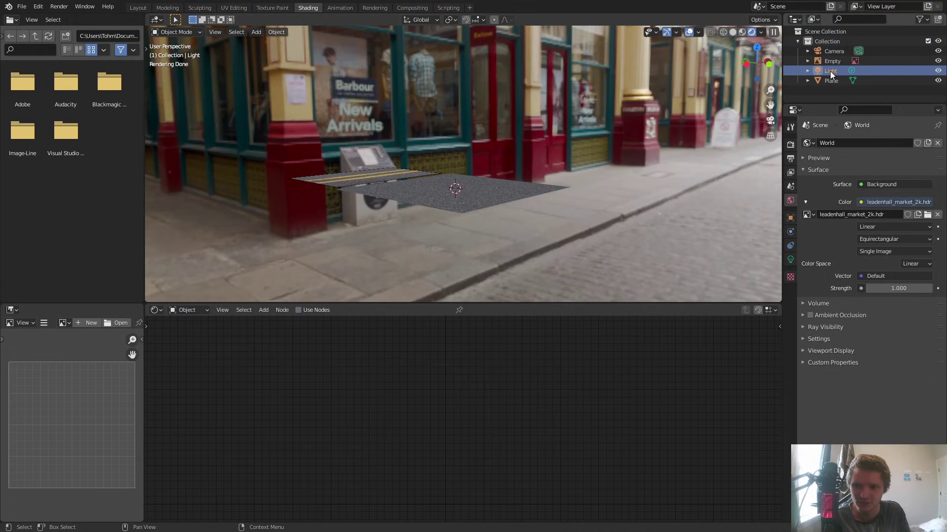
key("x")
mouse_move(517, 145)
middle_mouse_down()
mouse_move(554, 127)
mouse_move(467, 197)
middle_mouse_up()
scroll(467, 197, "up", 1)
Step: Make the render film transparent to hide the HDRI background
left_click(791, 145)
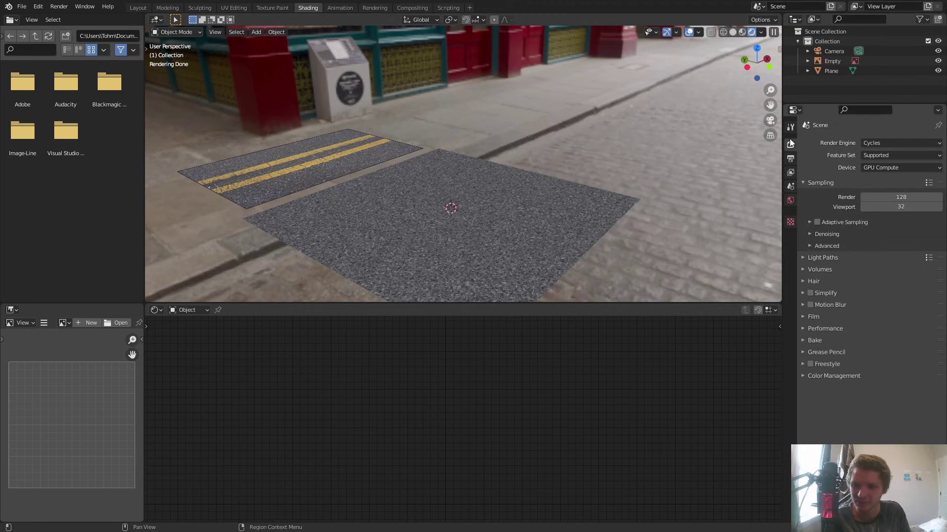
left_click(821, 316)
left_click(816, 386)
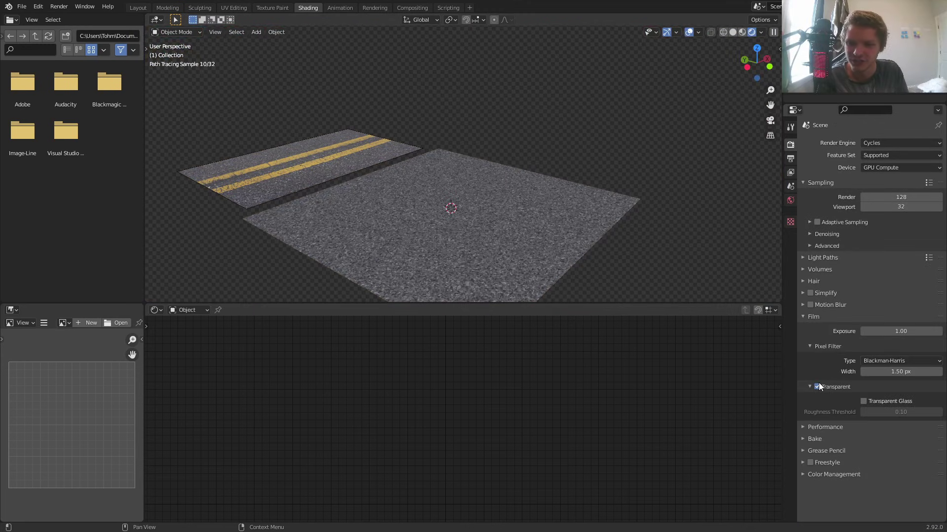
mouse_move(542, 203)
middle_mouse_down()
mouse_move(467, 198)
mouse_move(545, 204)
mouse_move(534, 206)
middle_mouse_up()
scroll(533, 206, "up", 1)
scroll(534, 210, "up", 2)
Step: Insert a Principled BSDF between the plane's ColorRamp and Material Output, with the ramp colour feeding Base Color and the BSDF feeding Surface
left_click(501, 230)
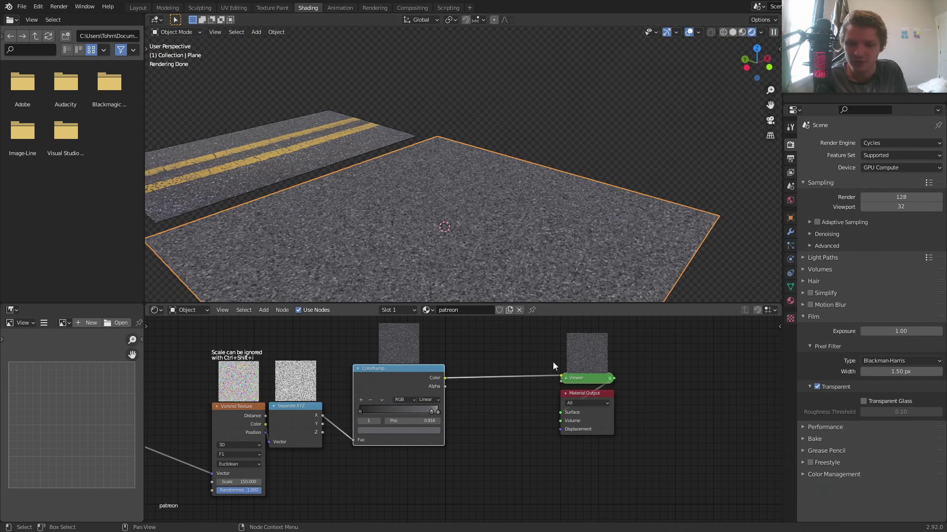
key("shift+a")
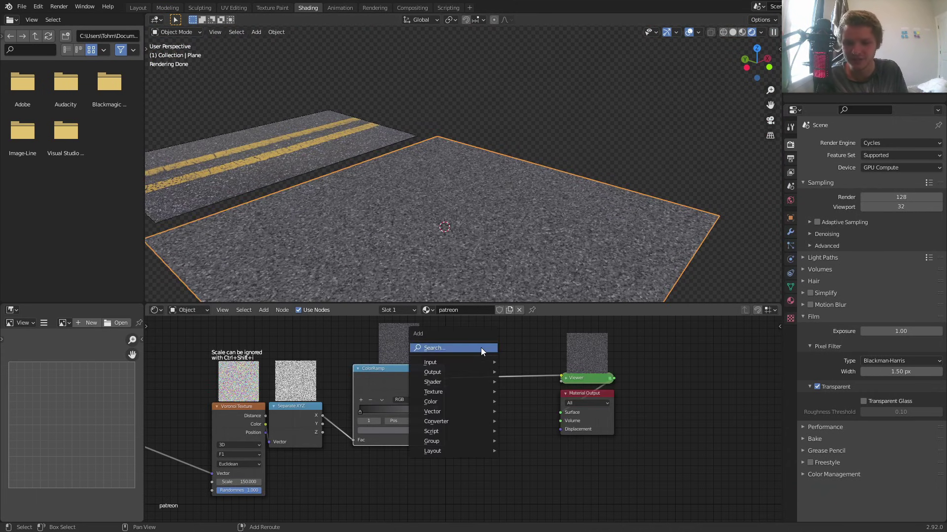
left_click(481, 347)
type("pr")
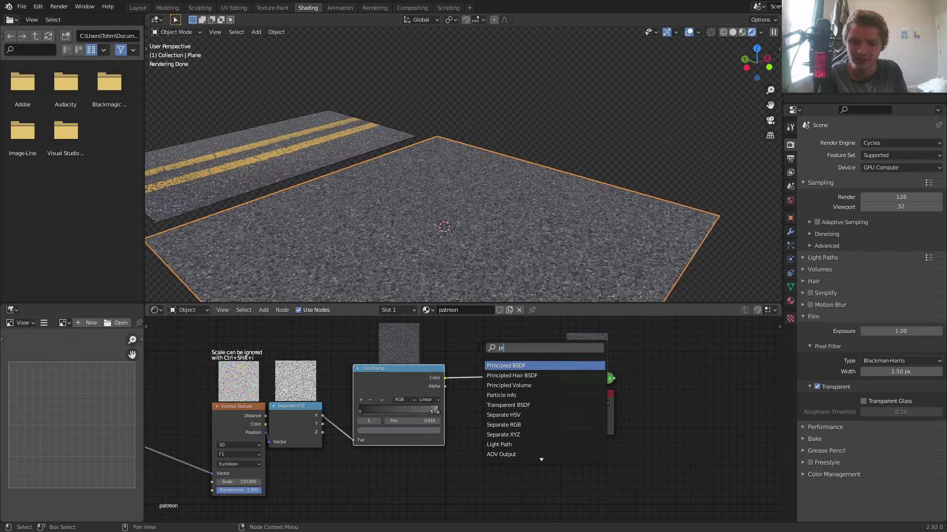
key("Return")
left_click(439, 338)
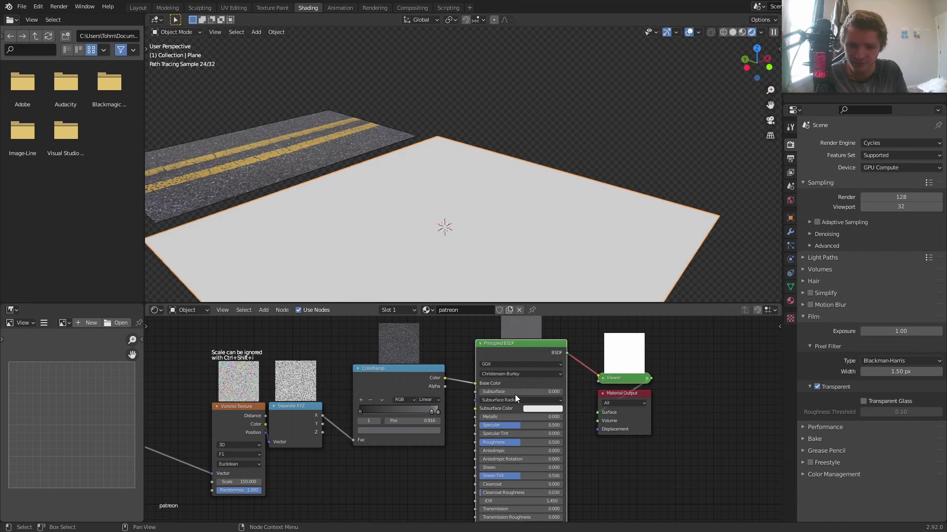
left_click(537, 354, "ctrl+shift")
Step: Move the Texture Coordinate, Noise Texture and Linear Light nodes together closer to the Voronoi Texture node
middle_click_drag(347, 350, 612, 385)
scroll(612, 385, "down", 5)
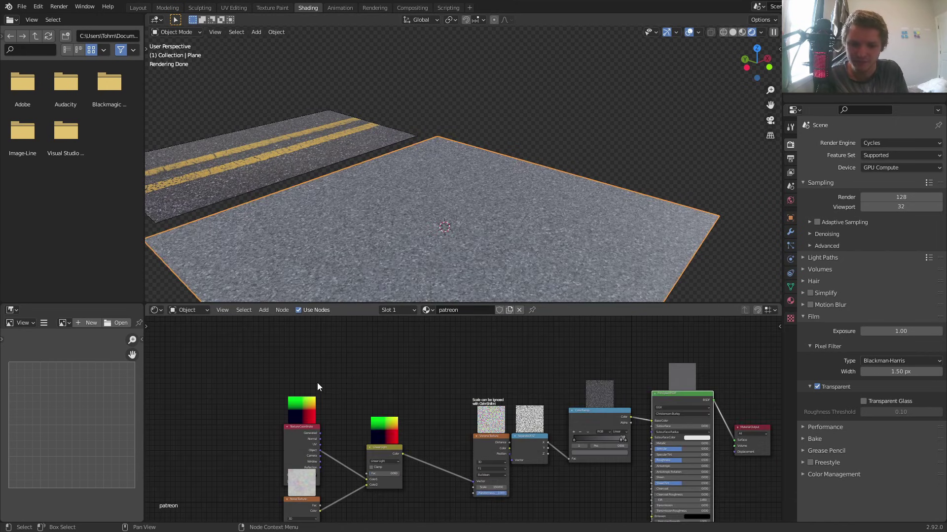
left_click_drag(238, 457, 381, 524)
key("g")
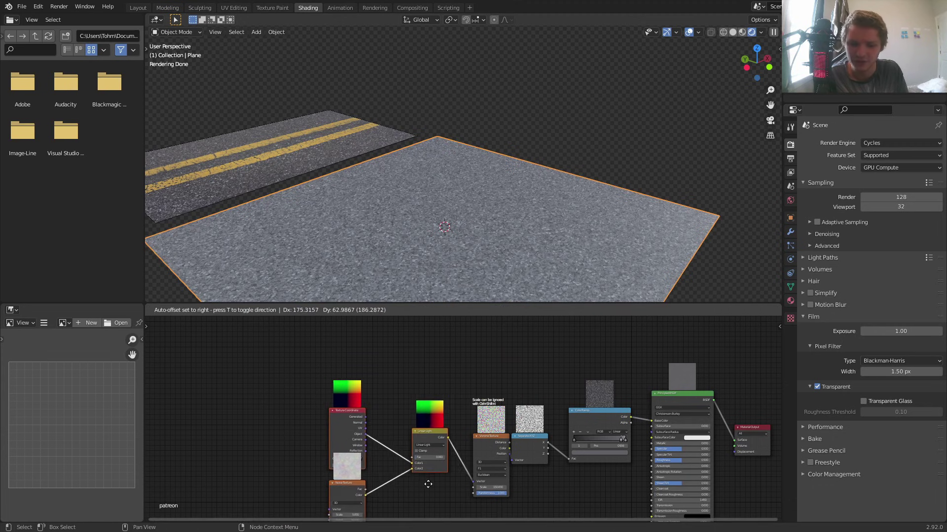
left_click(434, 483)
Step: Move the ColorRamp node closer to the Separate XYZ node, keeping its colour linked to Base Color
middle_click_drag(638, 444, 447, 440)
scroll(451, 416, "up", 7)
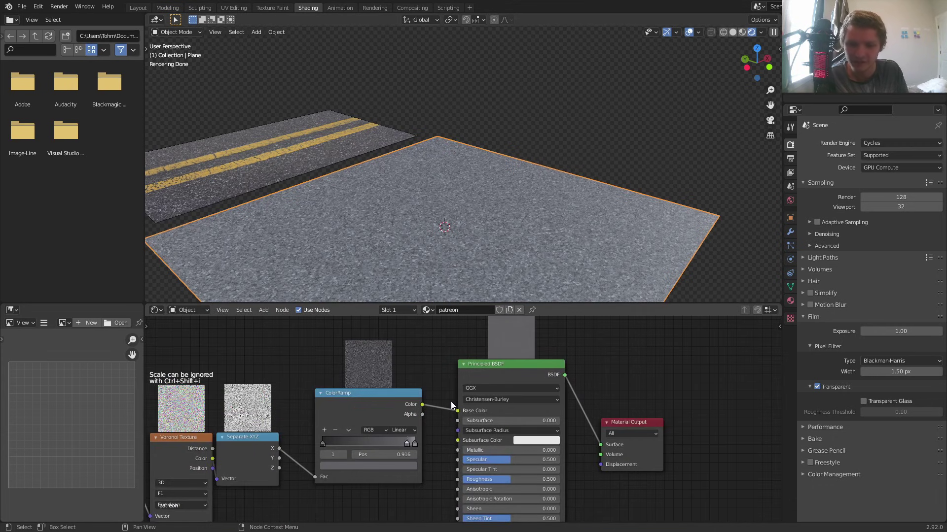
mouse_move(458, 411)
left_mouse_down()
mouse_move(437, 407)
mouse_move(455, 411)
left_mouse_up()
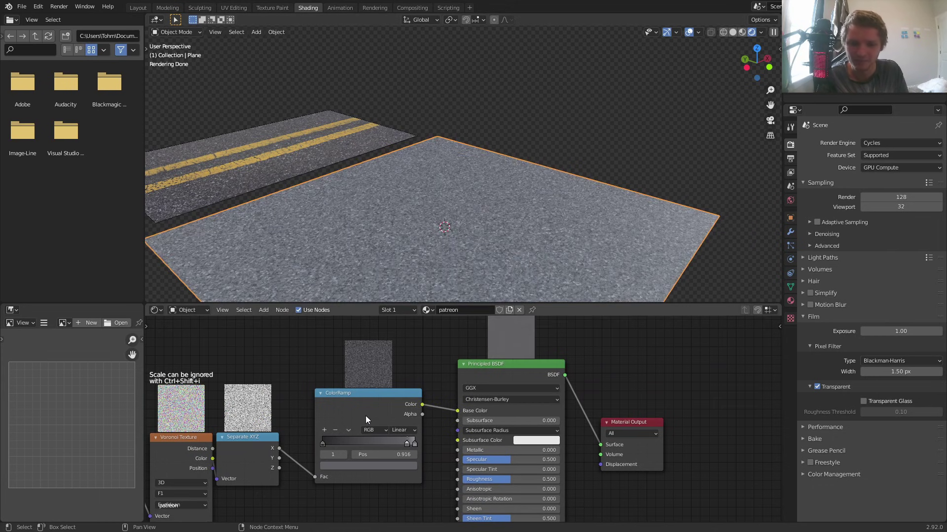
middle_click_drag(365, 416, 525, 326)
scroll(501, 404, "down", 5)
left_click_drag(501, 401, 487, 403)
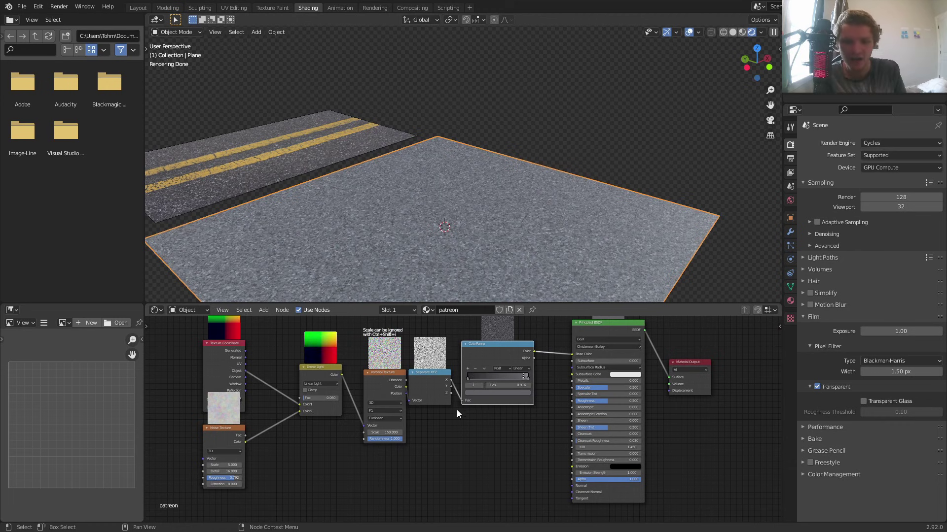
scroll(459, 220, "up", 3)
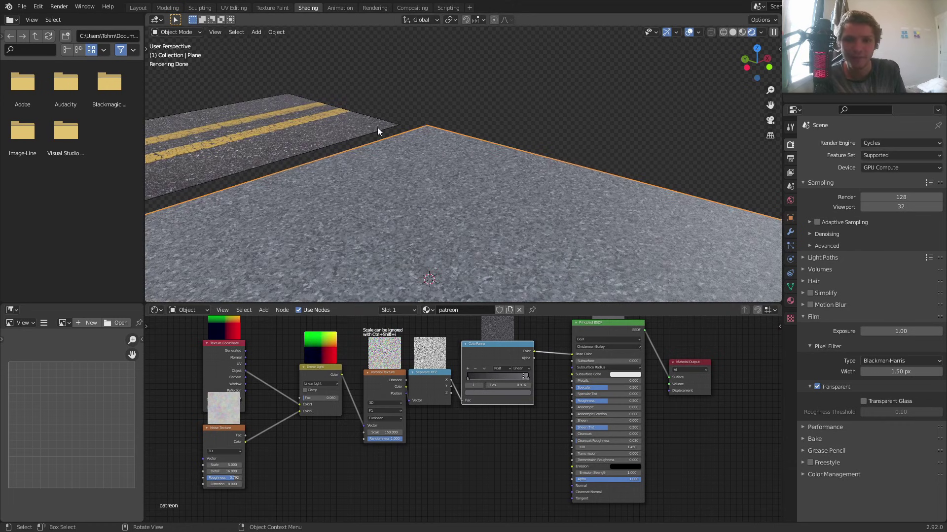
Step: Add a Bump node below the ColorRamp node in the plane's material
middle_click_drag(419, 202, 435, 178, "shift")
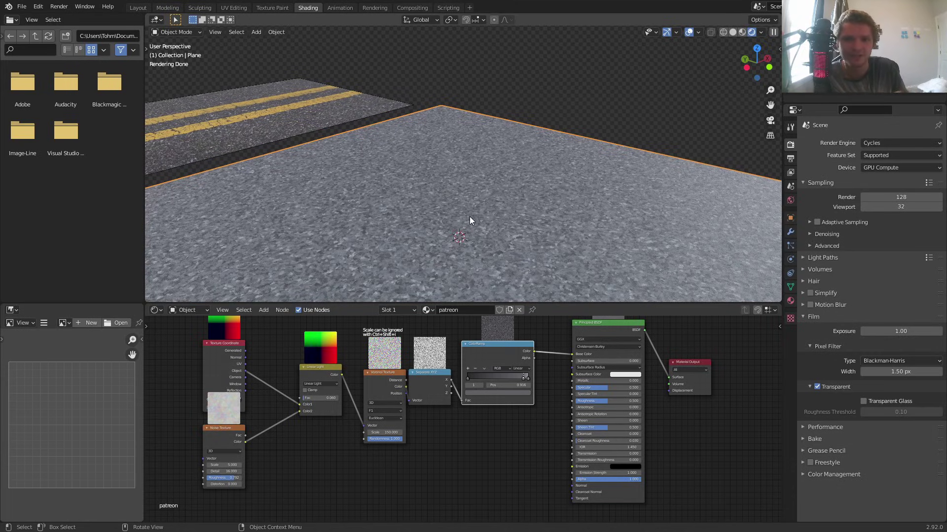
key("shift+a")
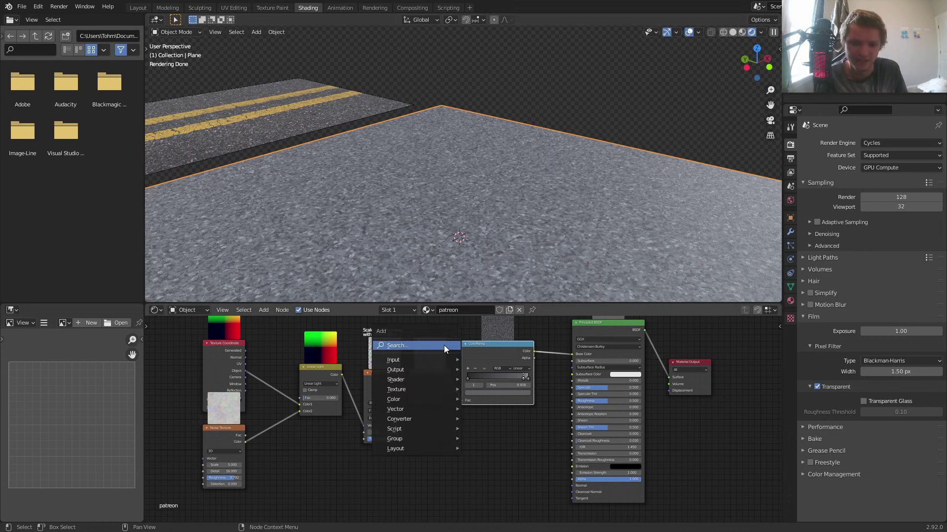
left_click(444, 345)
type("bump")
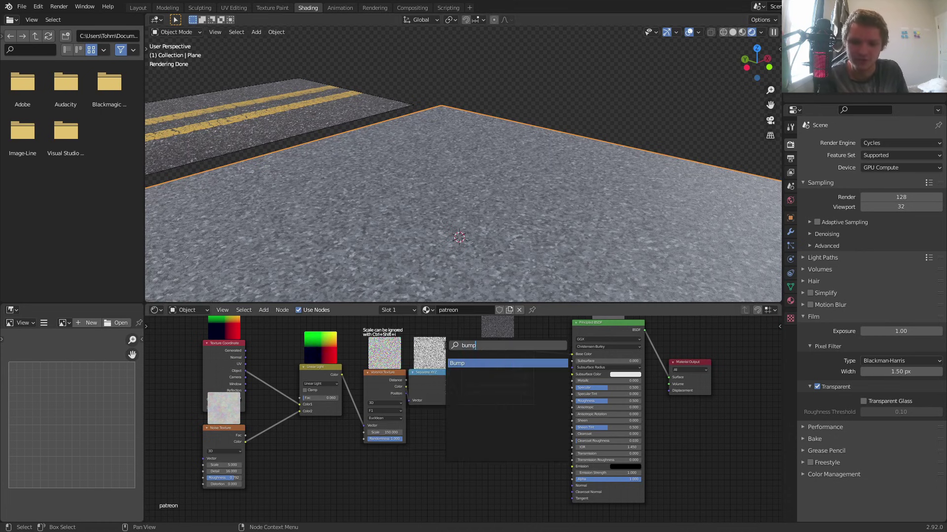
key("Return")
left_click(458, 448)
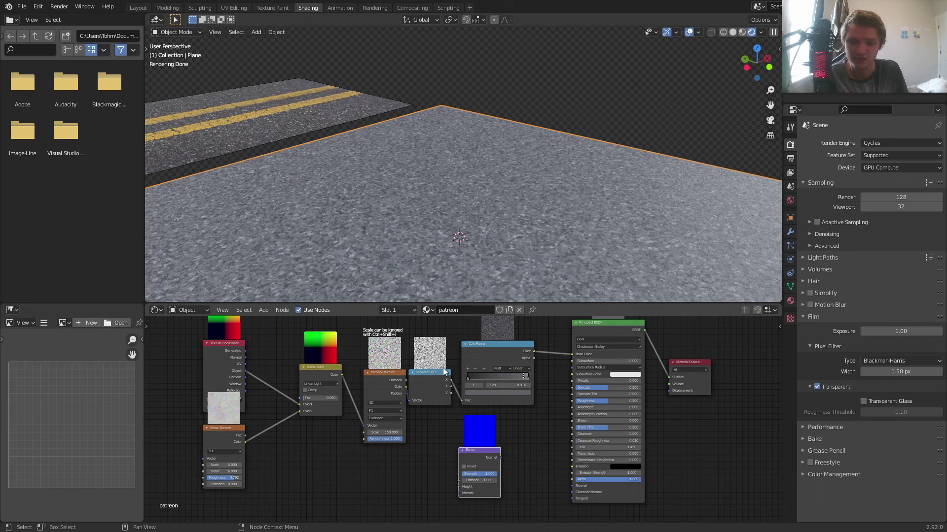
Step: Preview the ColorRamp output and the Separate XYZ output on the plane one after the other
left_click(501, 351, "ctrl+shift")
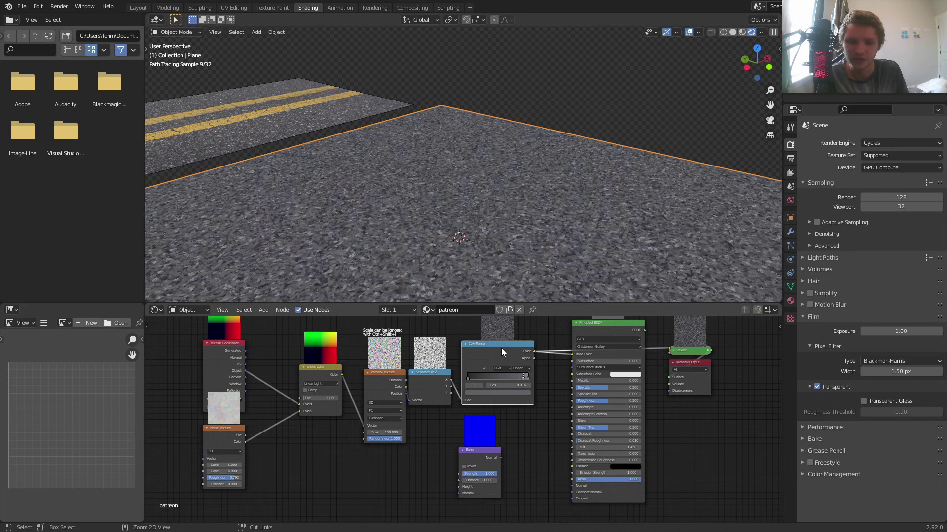
scroll(545, 386, "up", 2)
middle_click_drag(408, 368, 430, 371)
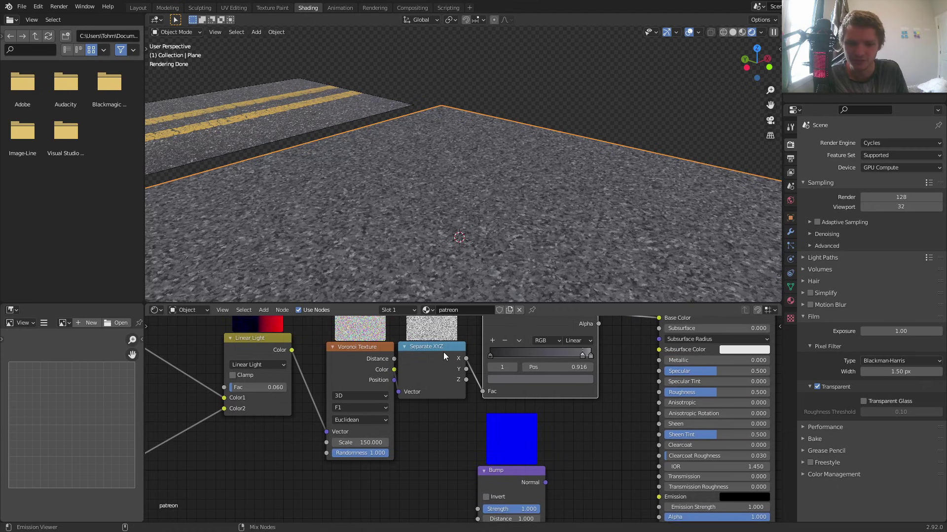
left_click(445, 351, "ctrl+shift")
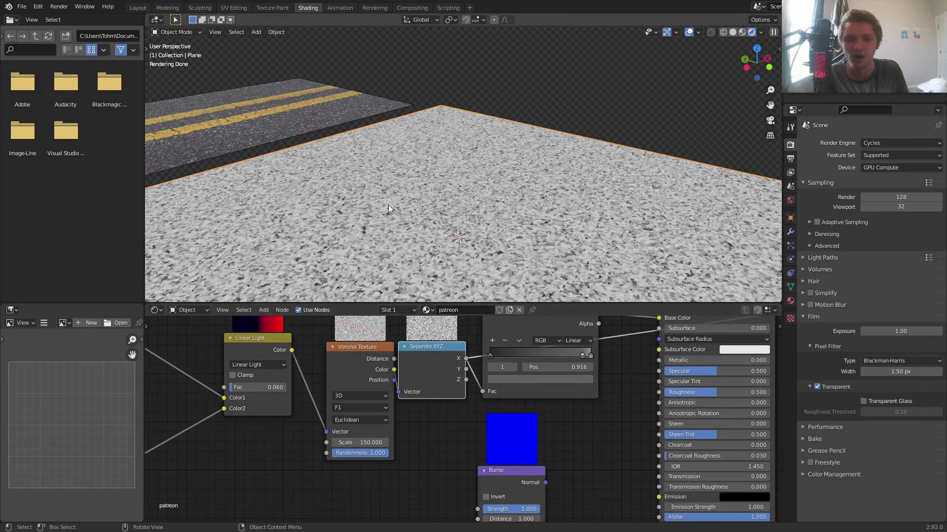
Step: Feed the Separate XYZ node's X output into the Bump node's Height, and shift the Bump node closer to the Principled BSDF
middle_click_drag(466, 389, 445, 375)
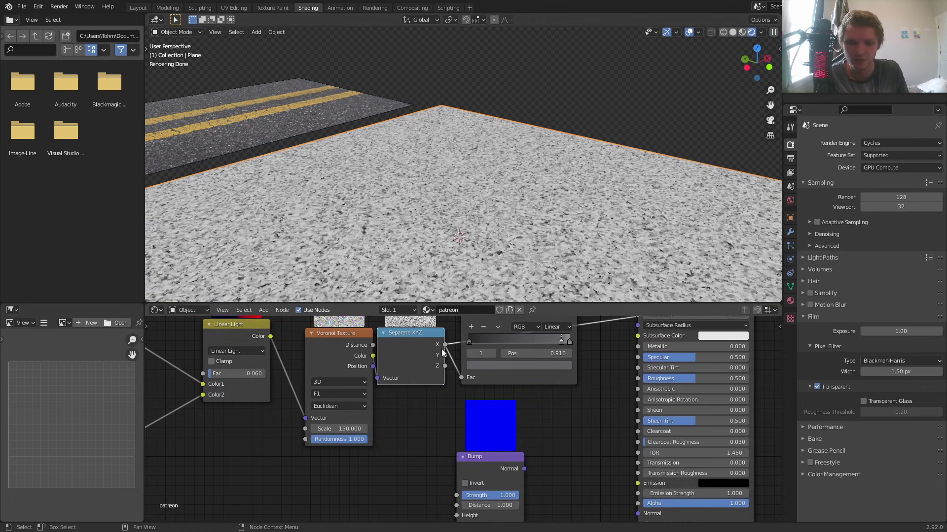
left_click_drag(445, 345, 456, 493)
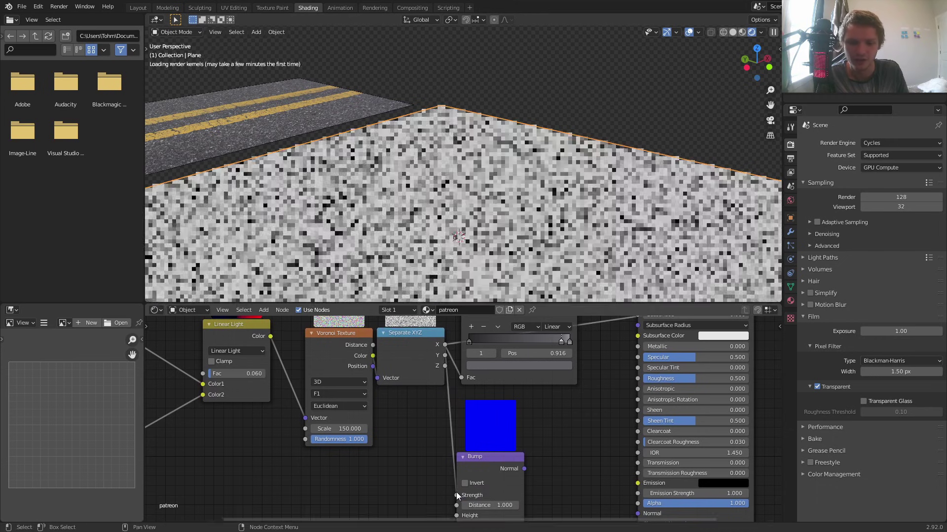
left_click_drag(493, 466, 533, 465)
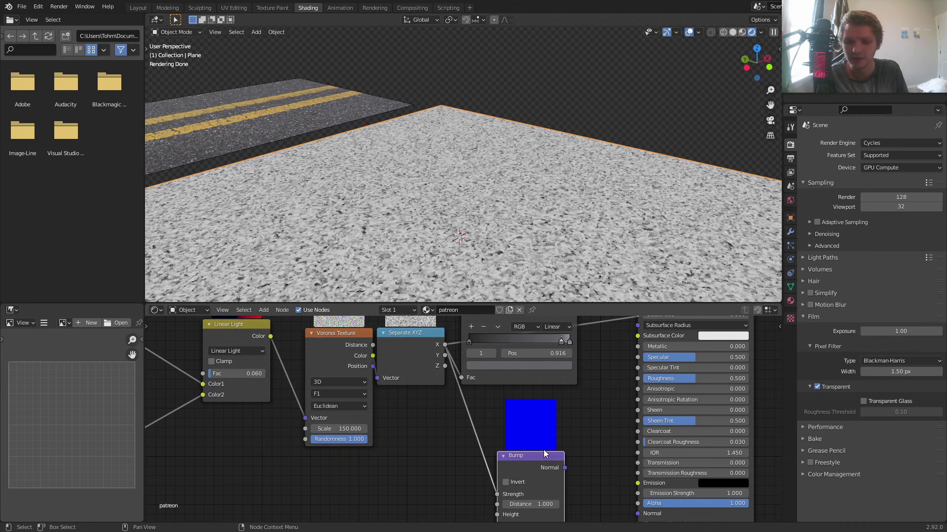
middle_click_drag(447, 381, 442, 345)
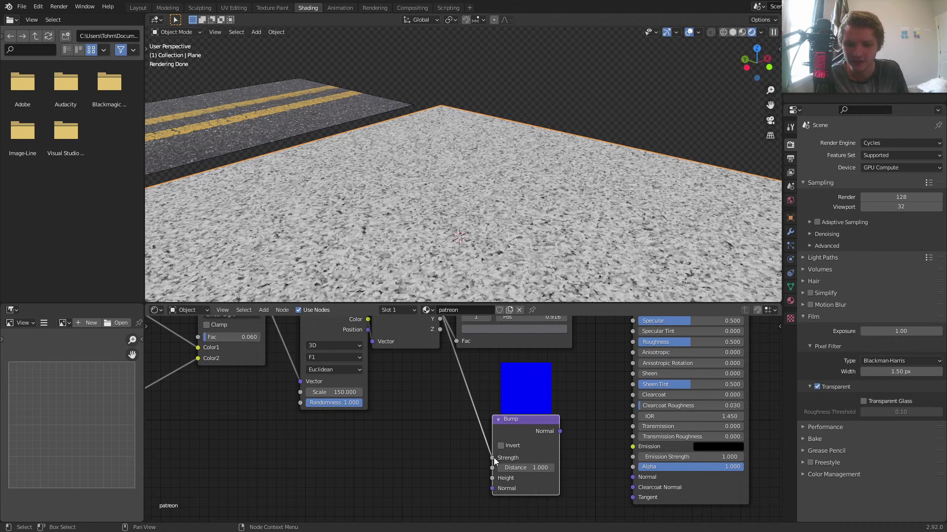
left_click_drag(492, 458, 492, 478)
Step: Inspect the Bump node's preview and connect its Normal output to the Principled BSDF's Normal input
scroll(542, 419, "up", 4)
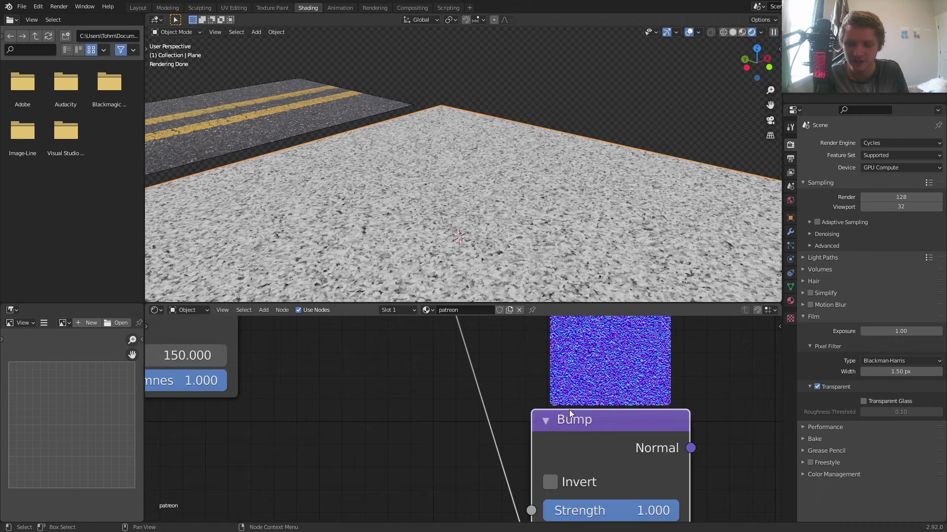
middle_click_drag(618, 367, 446, 418)
scroll(446, 418, "down", 1)
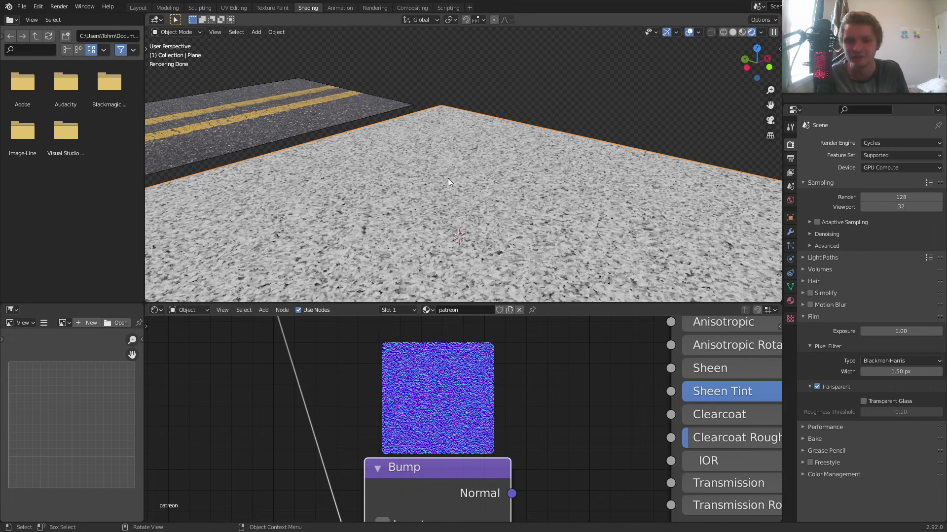
scroll(448, 179, "down", 3)
scroll(495, 466, "down", 3)
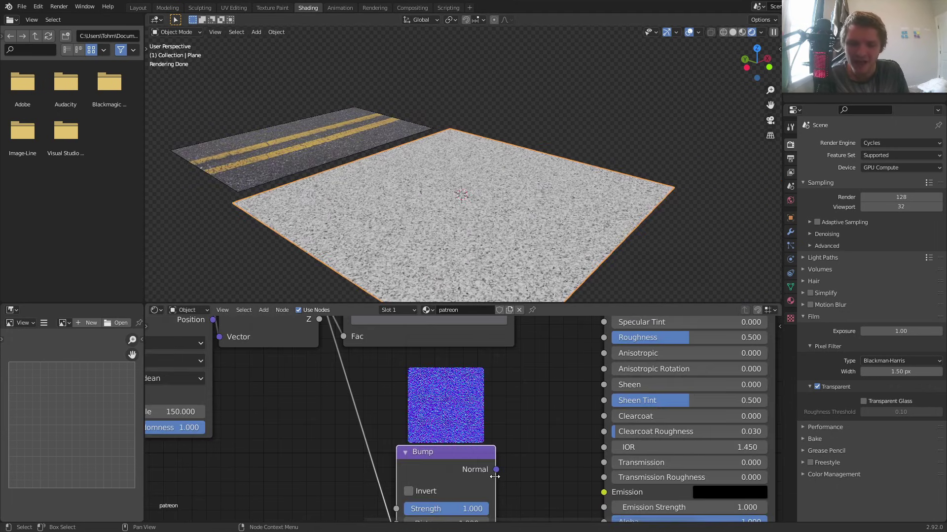
middle_click_drag(495, 476, 448, 420)
left_click_drag(430, 411, 539, 478)
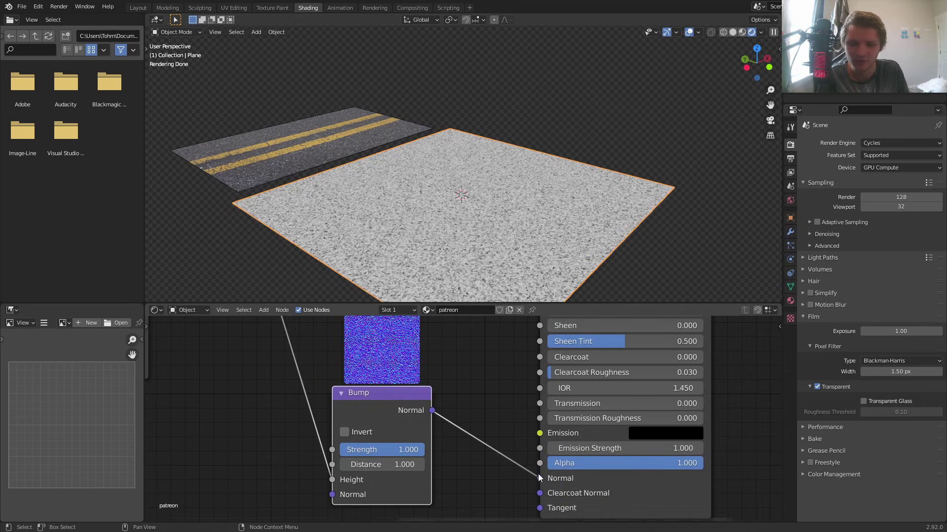
Step: Route the Principled BSDF back into the Material Output's Surface and view the bumped asphalt up close
middle_click_drag(610, 352, 524, 522)
middle_click_drag(533, 344, 511, 431)
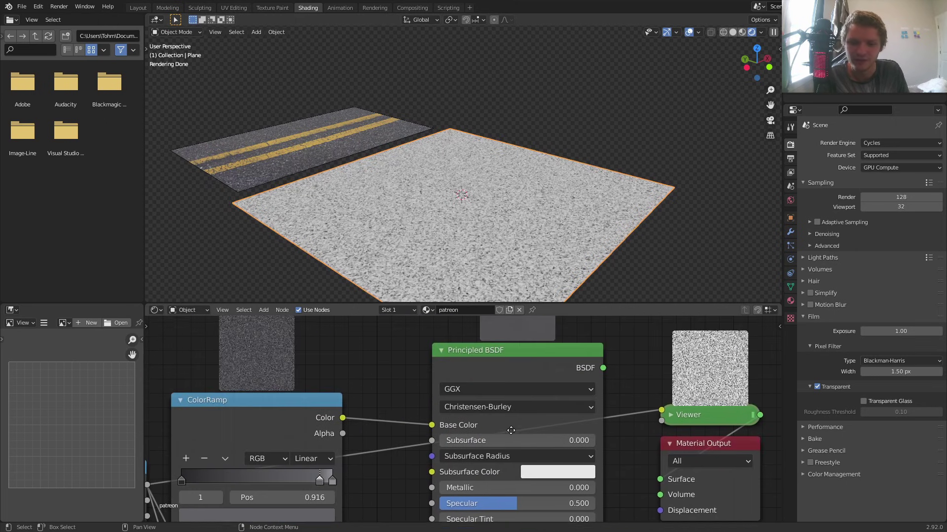
left_click(517, 360, "ctrl+shift")
scroll(547, 162, "up", 5)
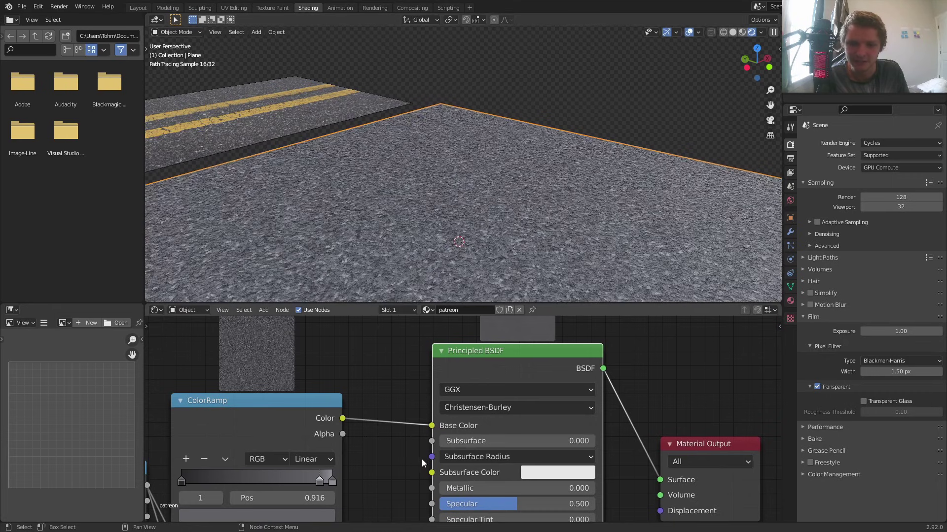
Step: Cut the Bump-to-Principled Normal link to compare the surface without bump, and undo the cut
scroll(444, 226, "down", 4)
middle_click_drag(405, 431, 419, 406)
right_click_drag(379, 490, 389, 411, "ctrl")
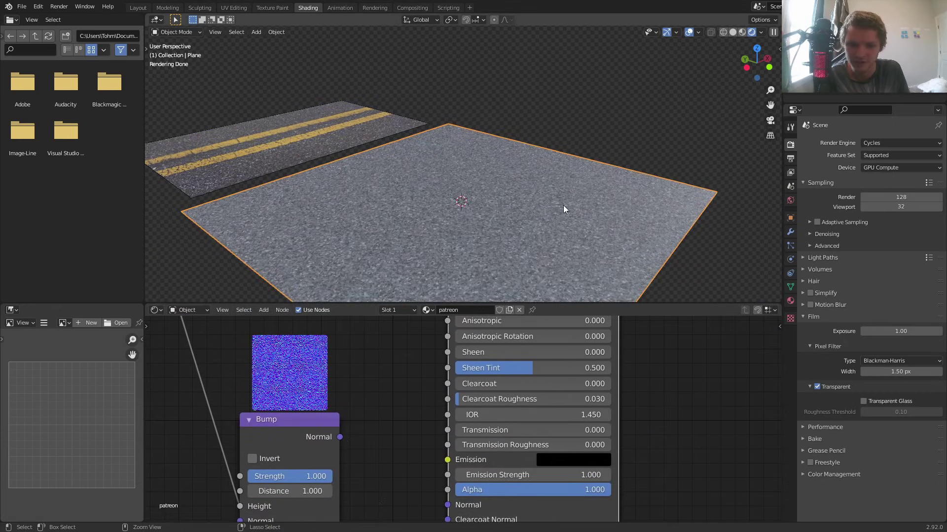
key("ctrl+z")
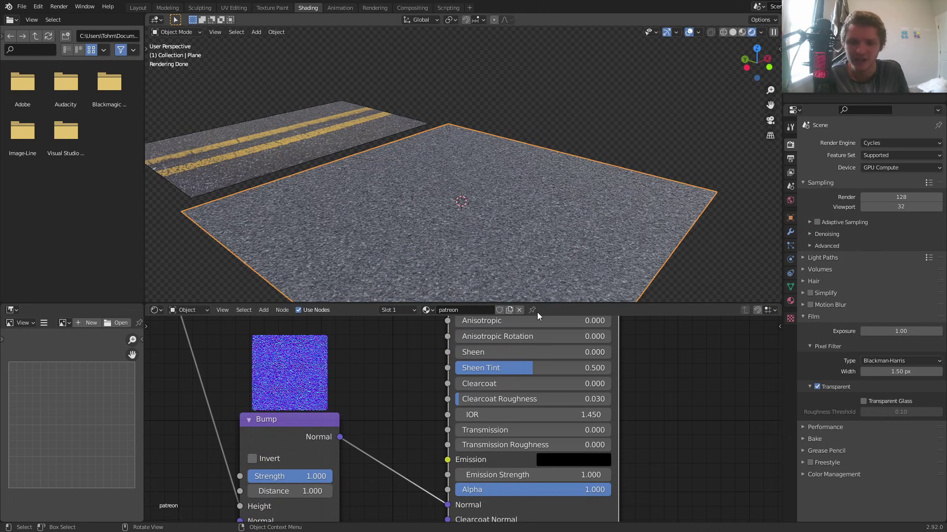
Step: Try a Strength of 2 on the Bump node and undo the change
scroll(289, 423, "down", 3)
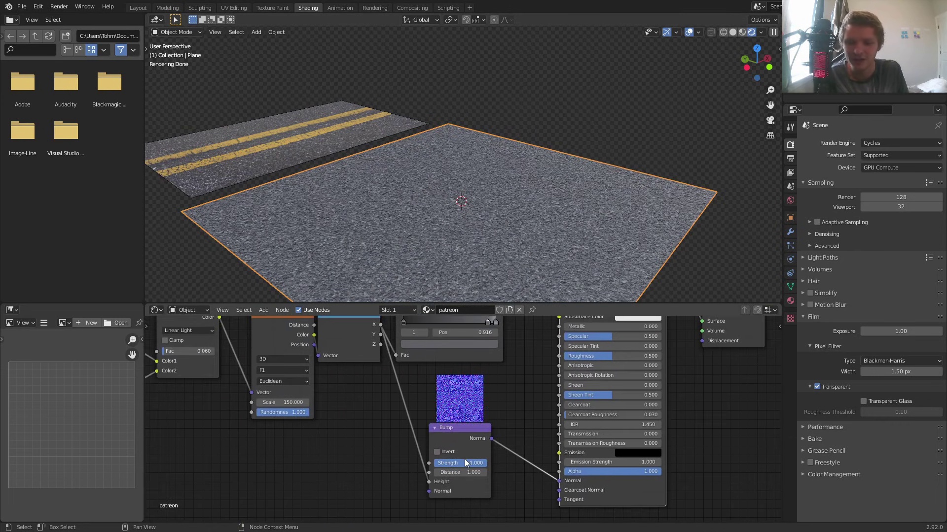
left_click(464, 462)
type("2")
key("Return")
key("ctrl+z")
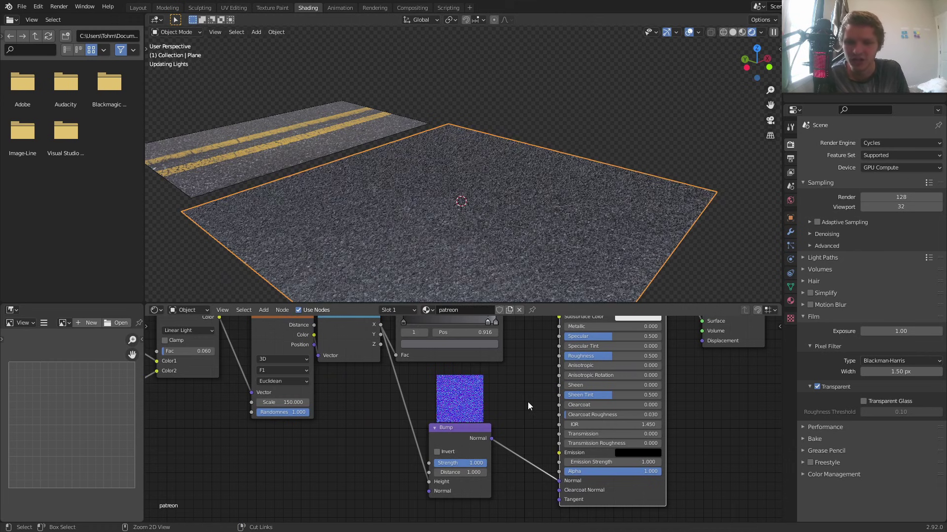
Step: Shift the Bump node slightly and add a Math node on the link between Separate XYZ and the Bump's Height
left_click_drag(466, 436, 480, 439)
key("shift+a")
left_click(436, 395)
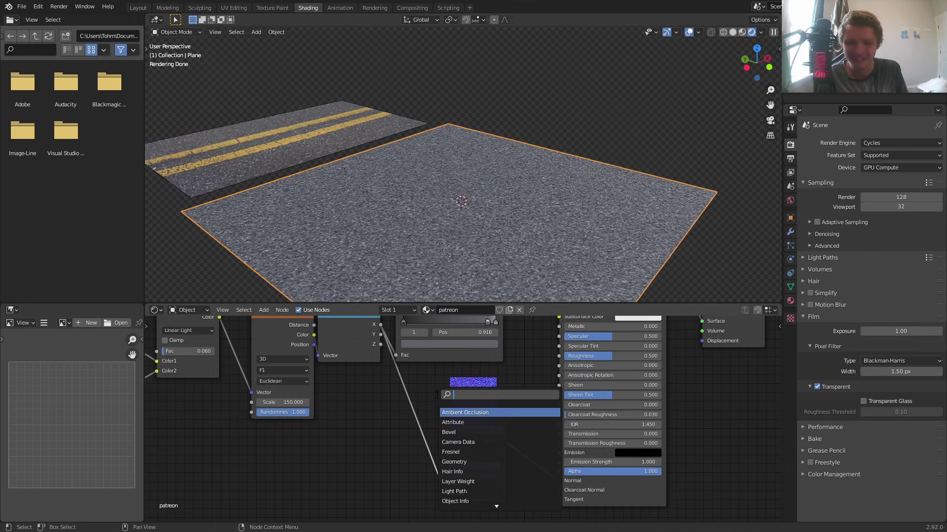
type("math")
key("Return")
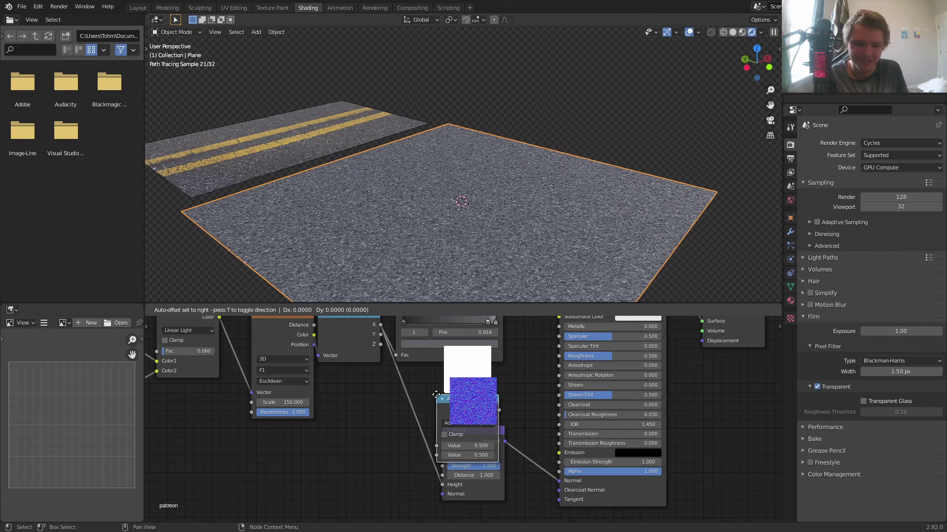
left_click(394, 408)
Step: Position the Math node below Separate XYZ, set its operation to Multiply and its second value to 1
left_click(383, 446)
left_click(424, 473)
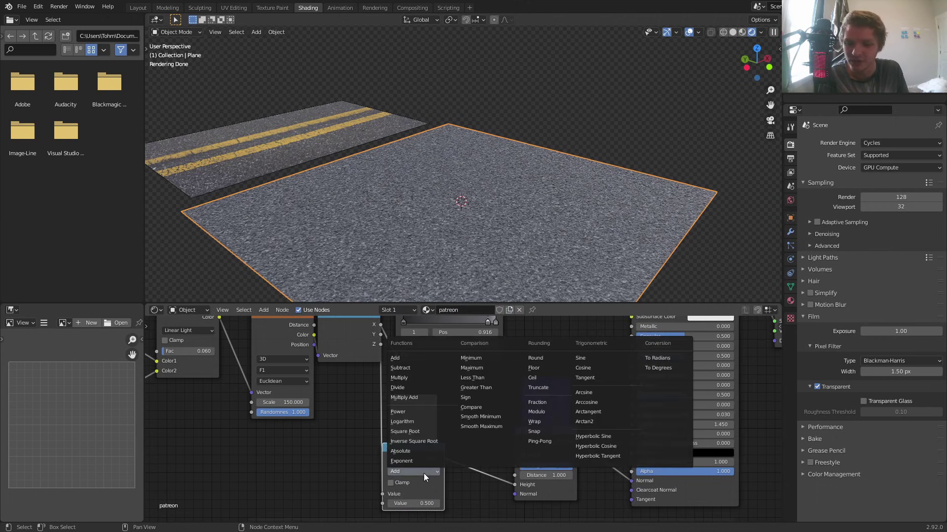
key("m")
double_click(424, 504)
type("1")
key("Return")
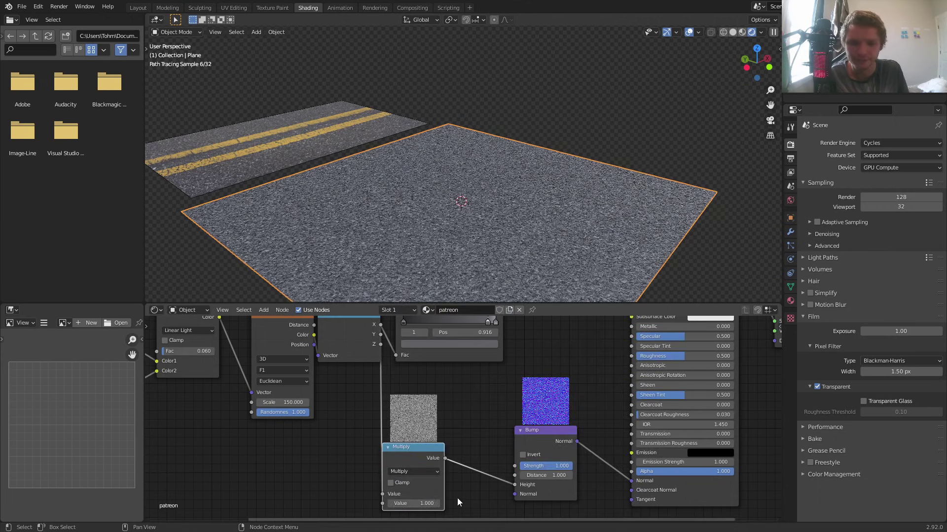
Step: Try a larger second value on the Multiply node, and reset it to 1
middle_click_drag(426, 495, 483, 448)
scroll(466, 451, "up", 1)
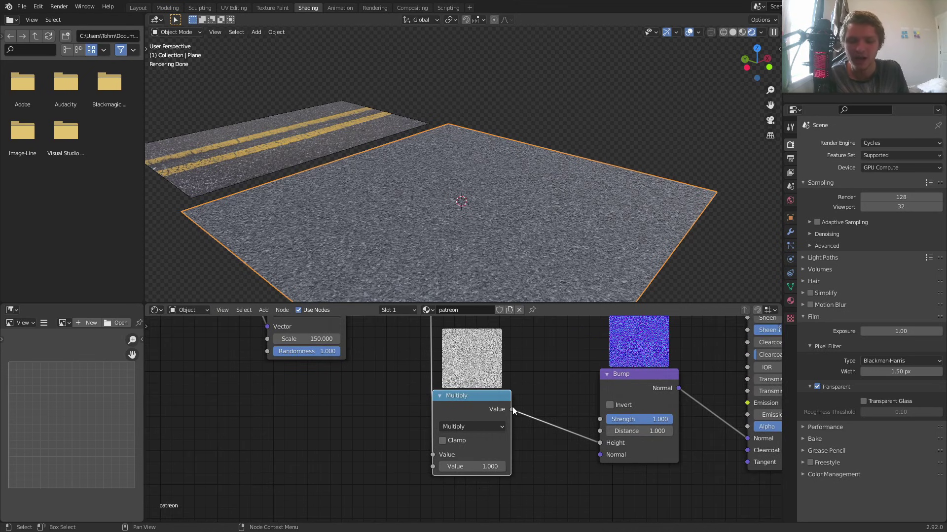
left_click_drag(459, 466, 470, 468)
left_click(470, 469)
type("1")
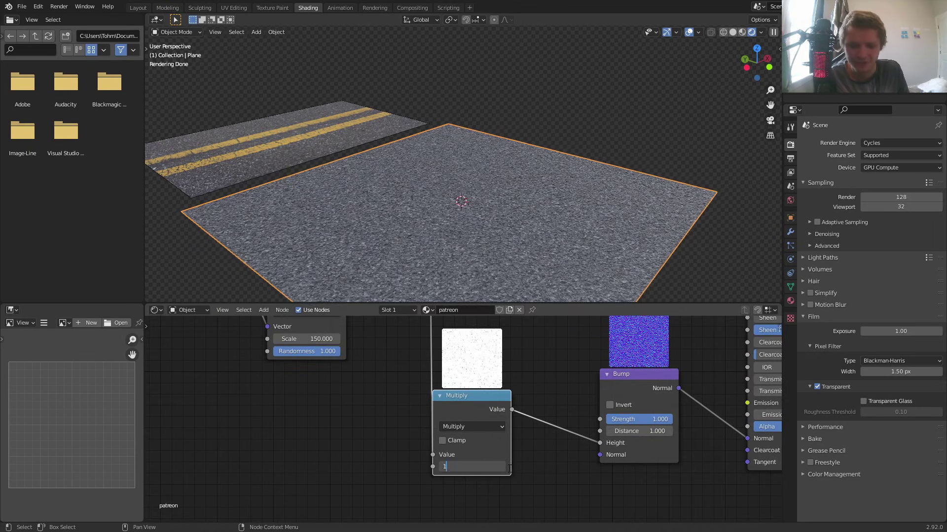
key("Return")
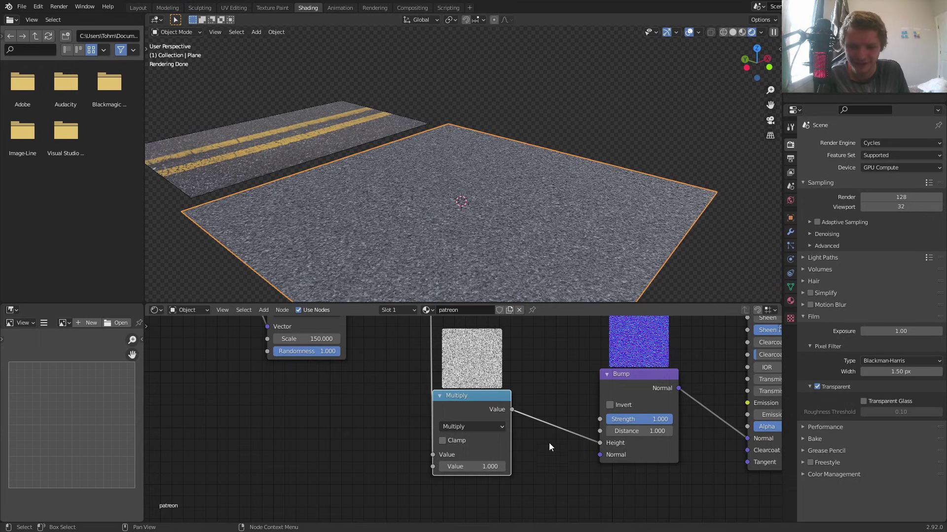
Step: Compare the bump with the Multiply value at 10, and set the value back to 1
left_click(485, 467)
type("10")
key("Return")
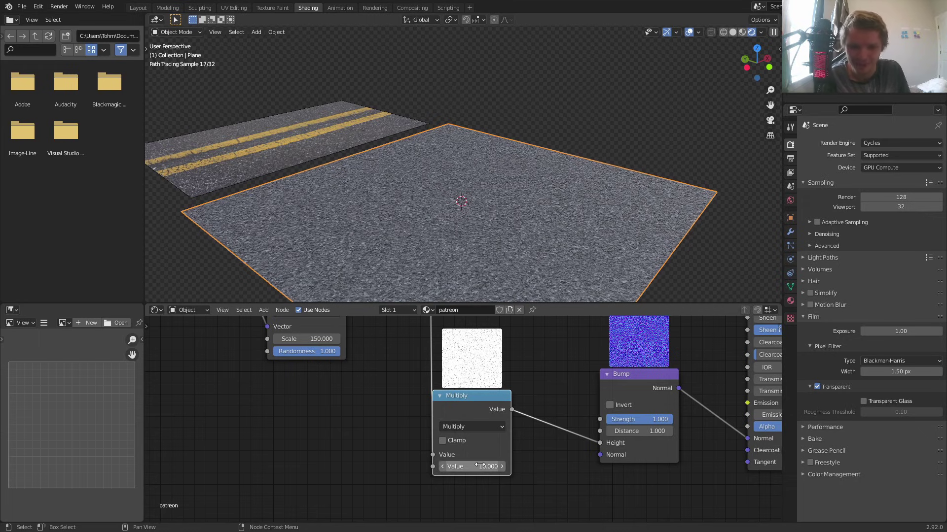
left_click(477, 468)
type("1")
key("Return")
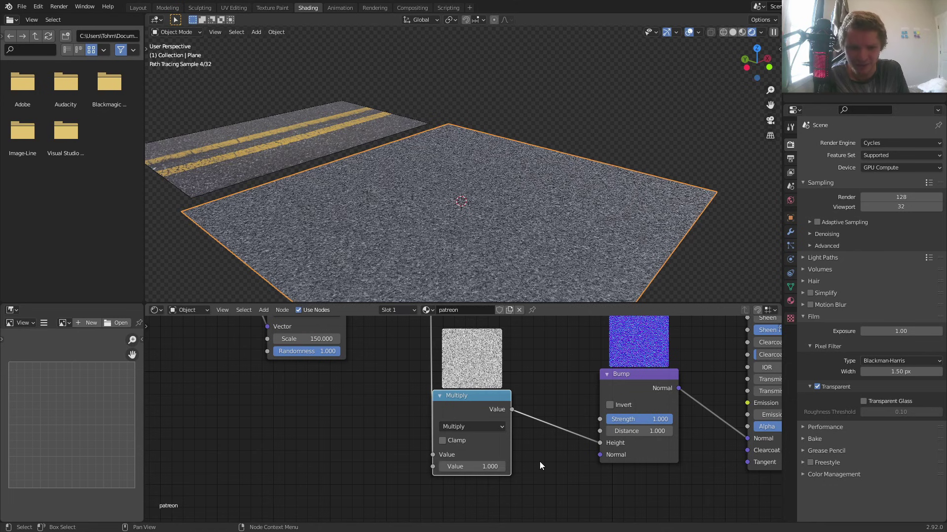
Step: Try a Multiply value of 10000, and delete the Multiply node while keeping Separate XYZ linked to the Bump's Height
left_click(477, 464)
type("10000")
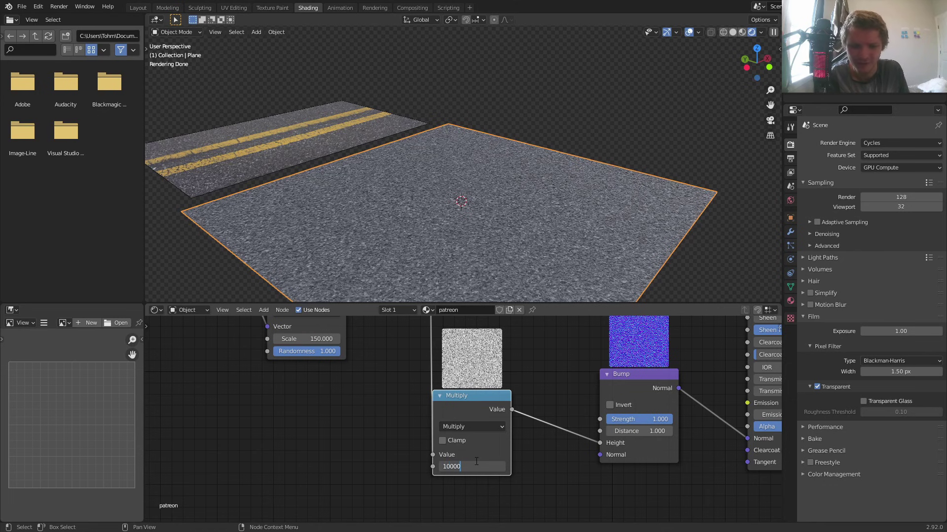
key("Return")
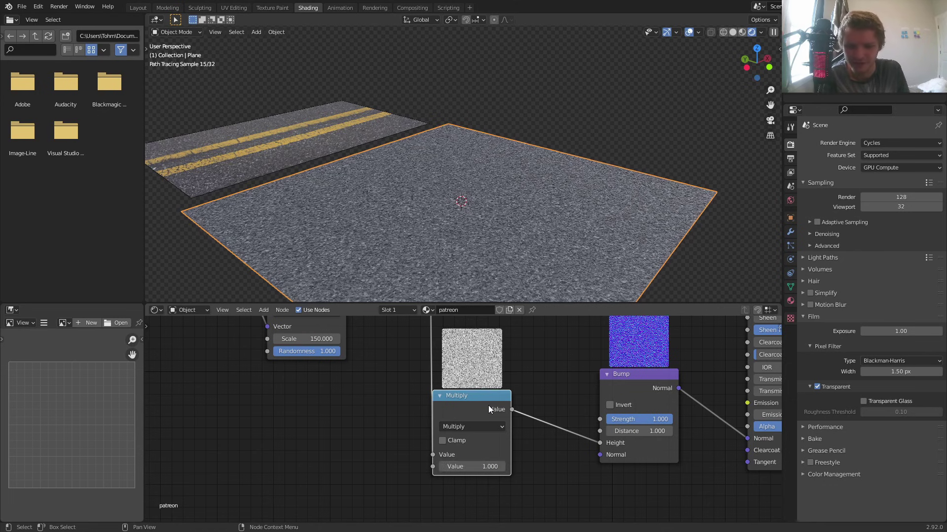
key("ctrl+x")
Step: Set the Bump node's Strength to 2 and check the asphalt surface from a higher angle
left_click(649, 419)
type("2")
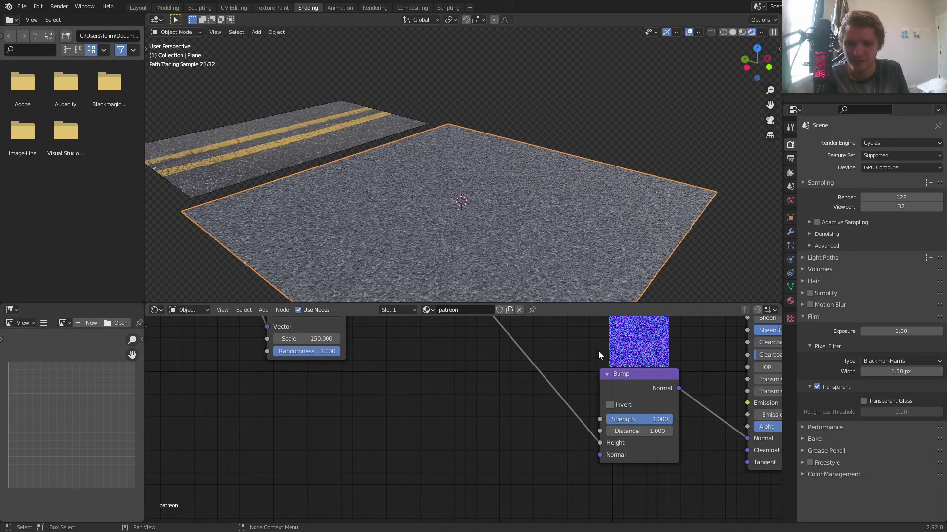
key("Return")
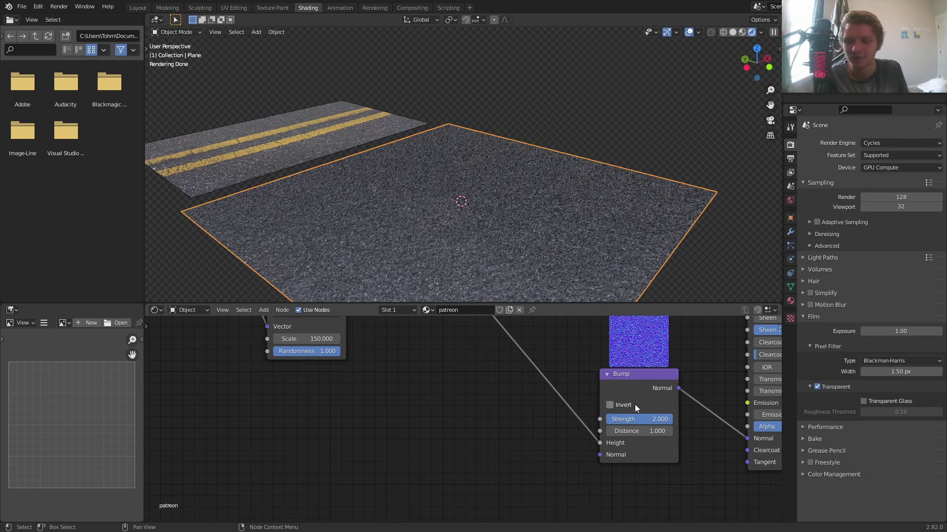
middle_click_drag(533, 219, 551, 258)
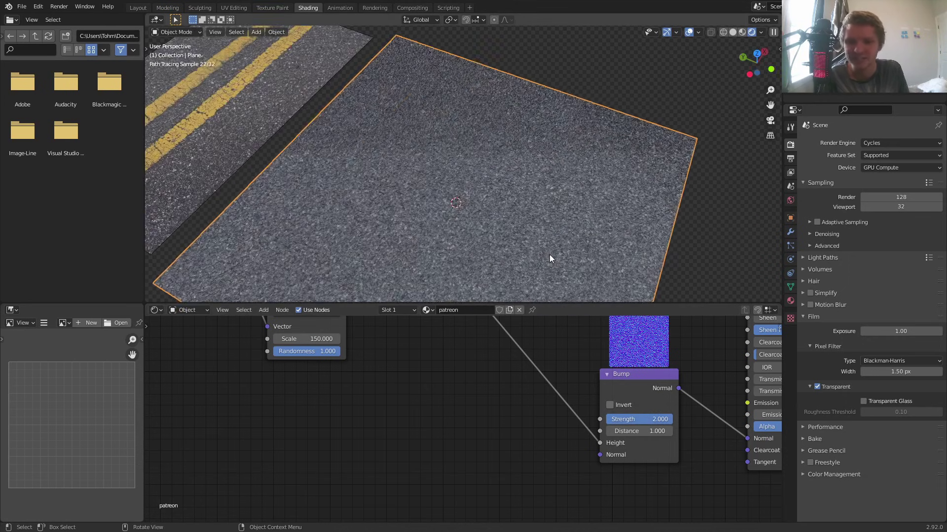
Step: Compare the asphalt plane with the reference at a lower angle and set the Bump node's Strength to 1.5
scroll(530, 227, "down", 2)
middle_click_drag(530, 227, 509, 192)
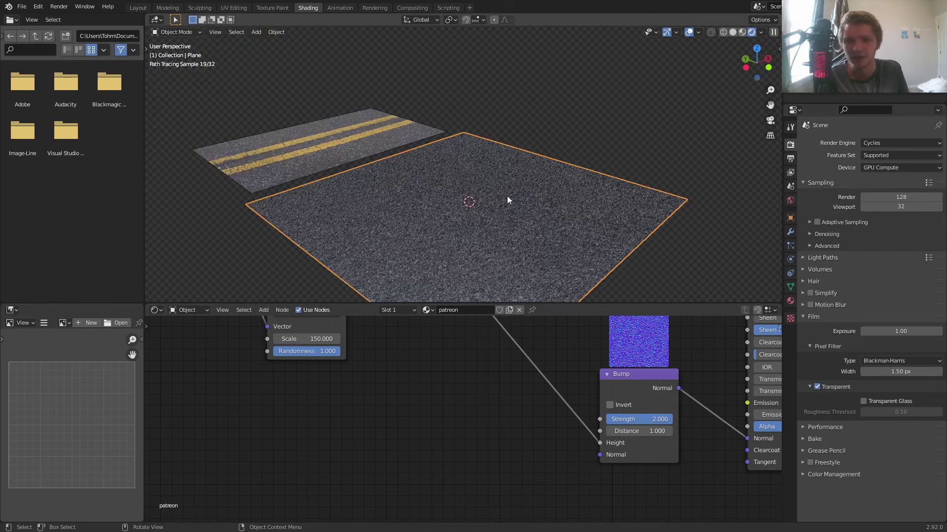
left_click(644, 419)
type("1")
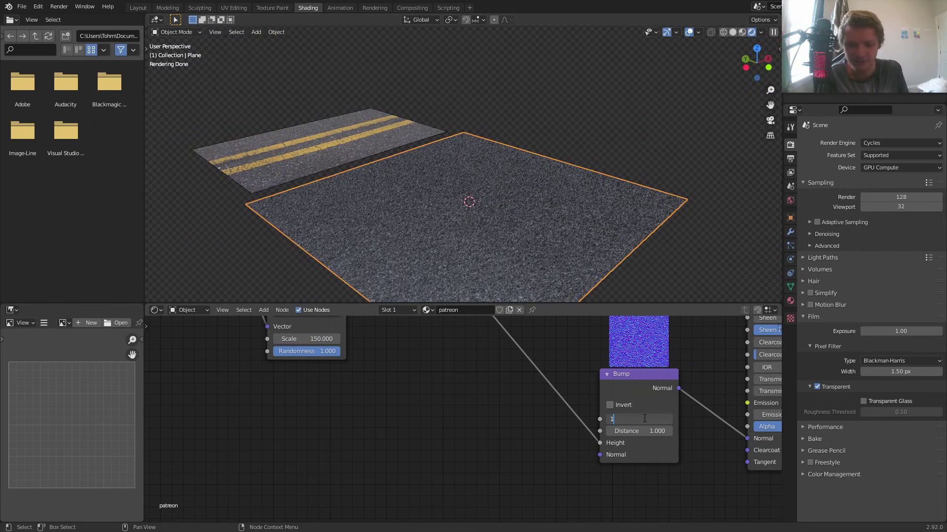
type(".5")
key("Return")
Step: Set the Roughness of the Principled BSDF to 0.65
scroll(419, 415, "down", 5)
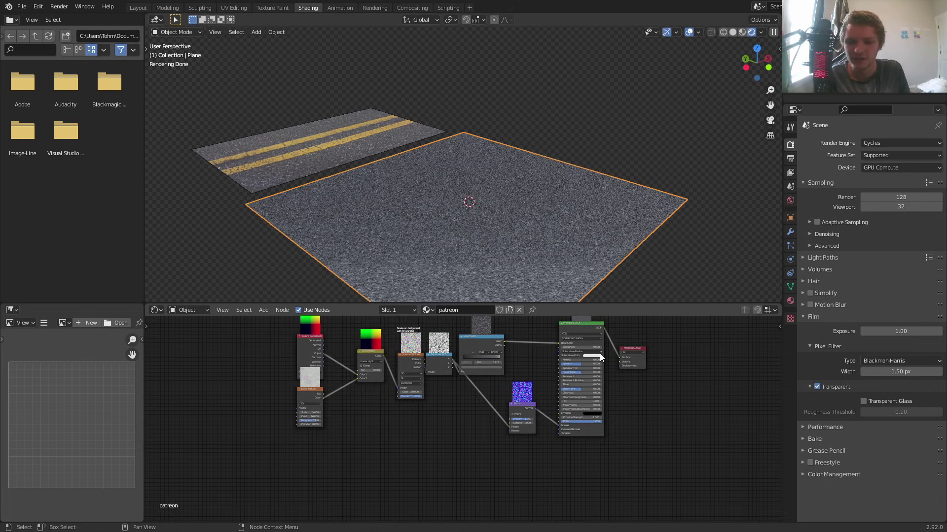
scroll(497, 364, "up", 8)
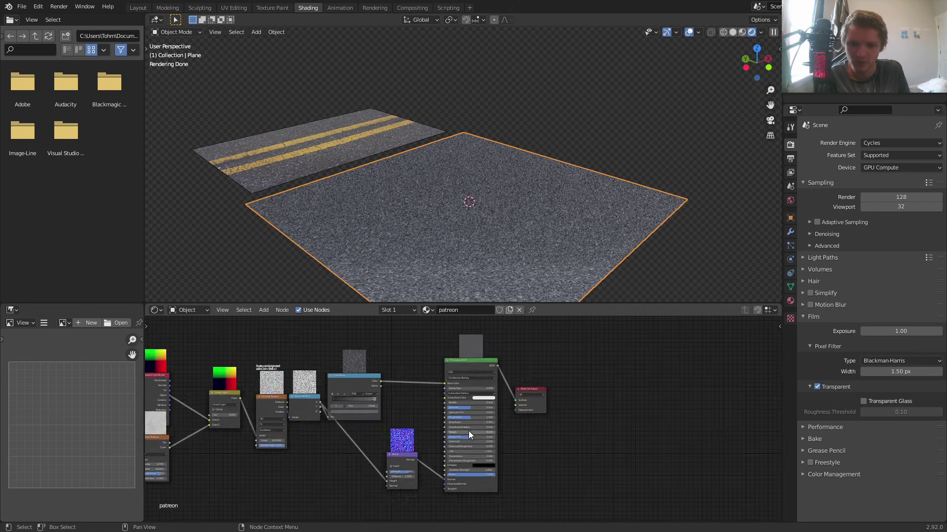
left_click(487, 411)
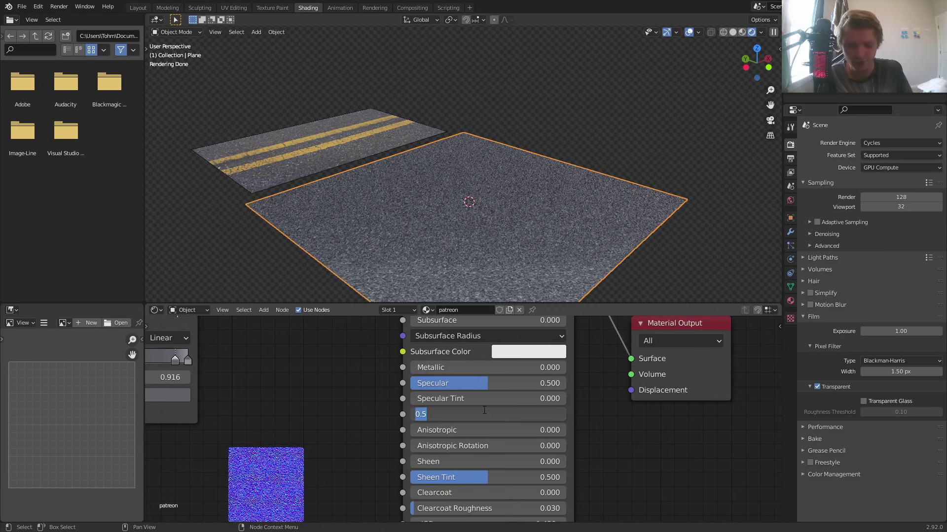
type(".65")
key("Return")
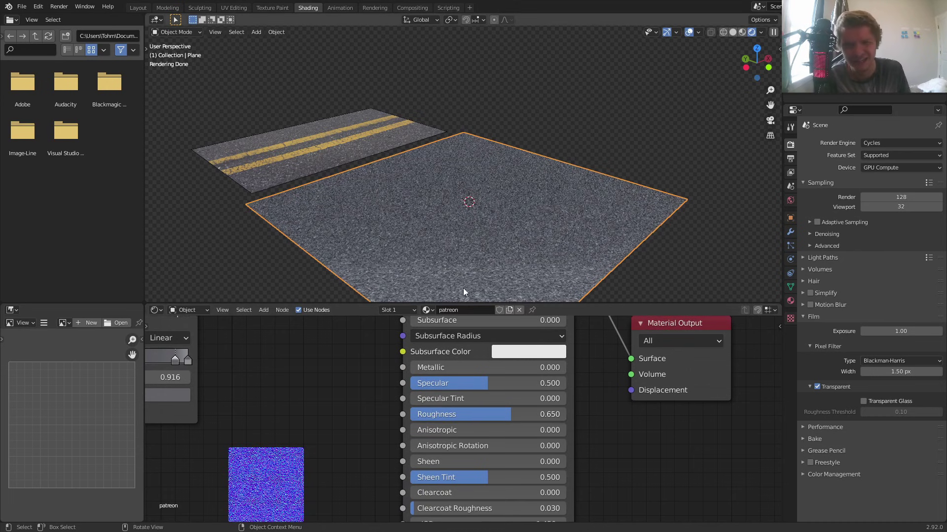
Step: Inspect the asphalt plane from several angles and from directly above in orthographic view
scroll(522, 156, "down", 5)
left_click(539, 159)
middle_click_drag(539, 159, 474, 232)
scroll(480, 193, "up", 5)
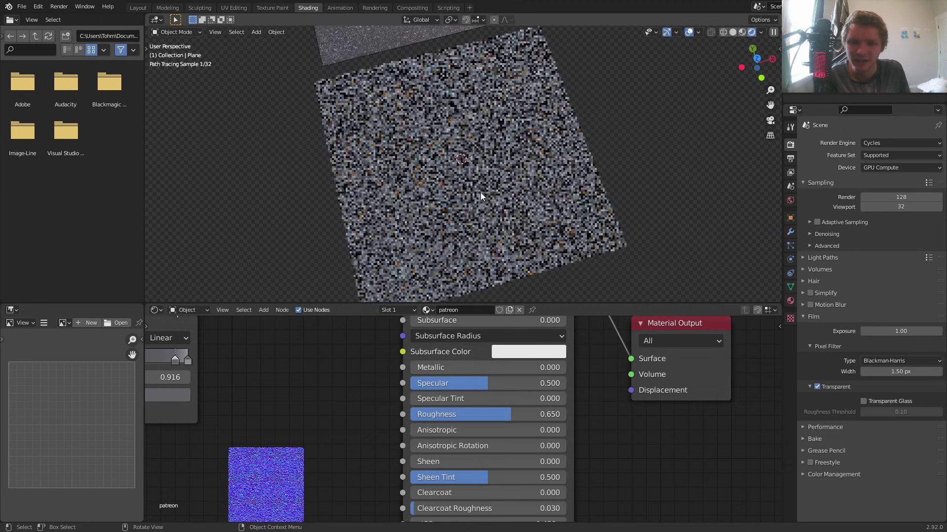
left_click(756, 58)
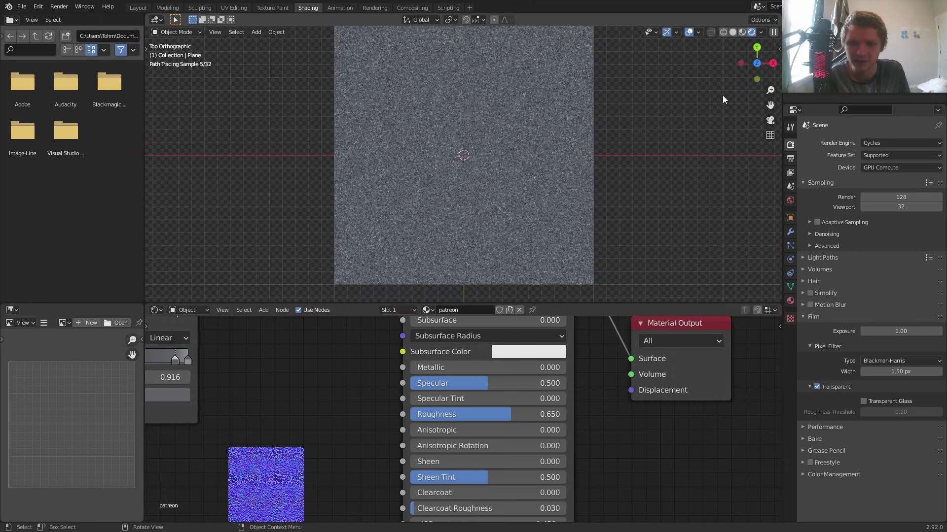
scroll(447, 443, "down", 3)
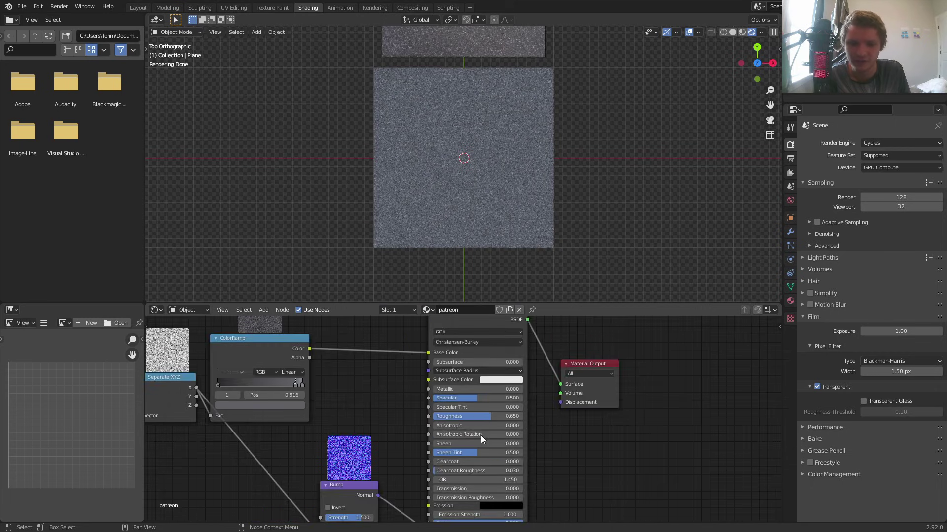
Step: Try a higher Scale on the Voronoi Texture node, and compare the cell pattern at Scale 4 and 17
middle_click_drag(323, 381, 589, 401)
middle_click_drag(352, 411, 421, 390)
scroll(430, 423, "up", 4)
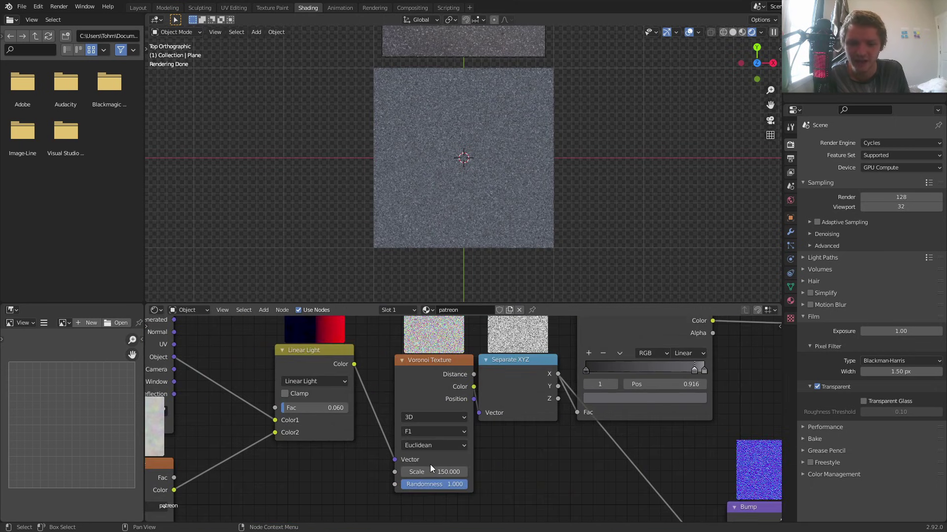
left_click_drag(430, 470, 593, 471)
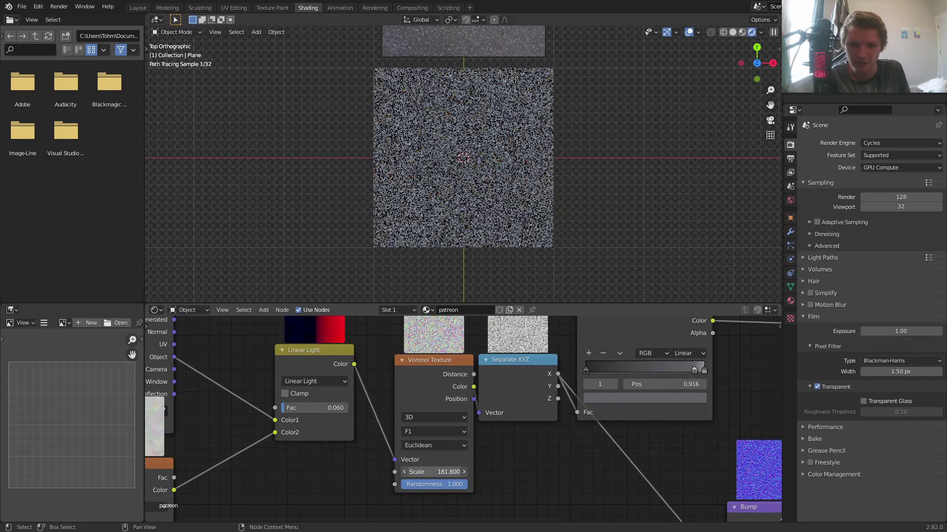
left_click(442, 471)
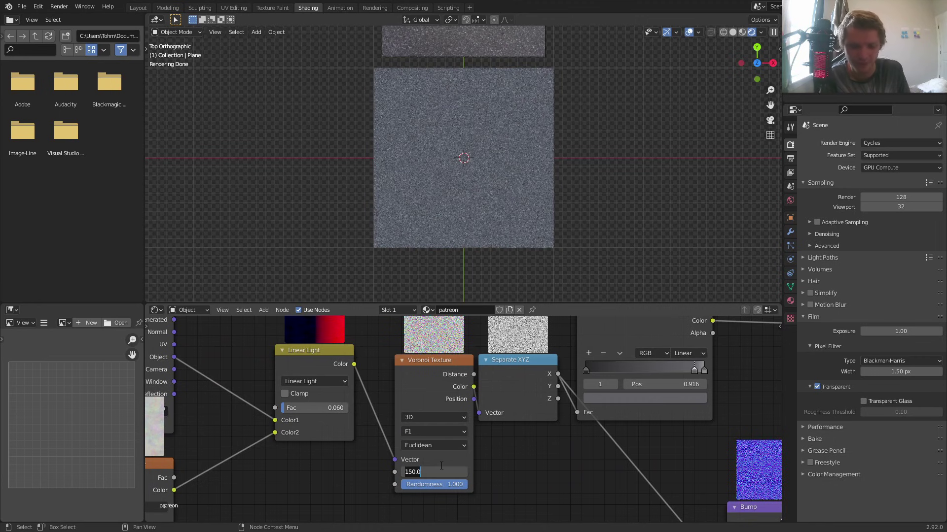
type("4")
key("Return")
left_click(440, 469)
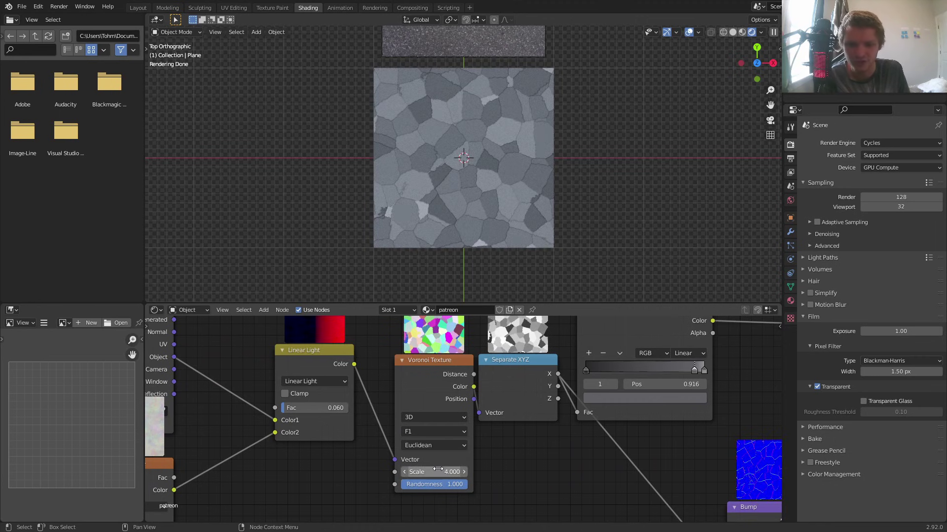
type("17")
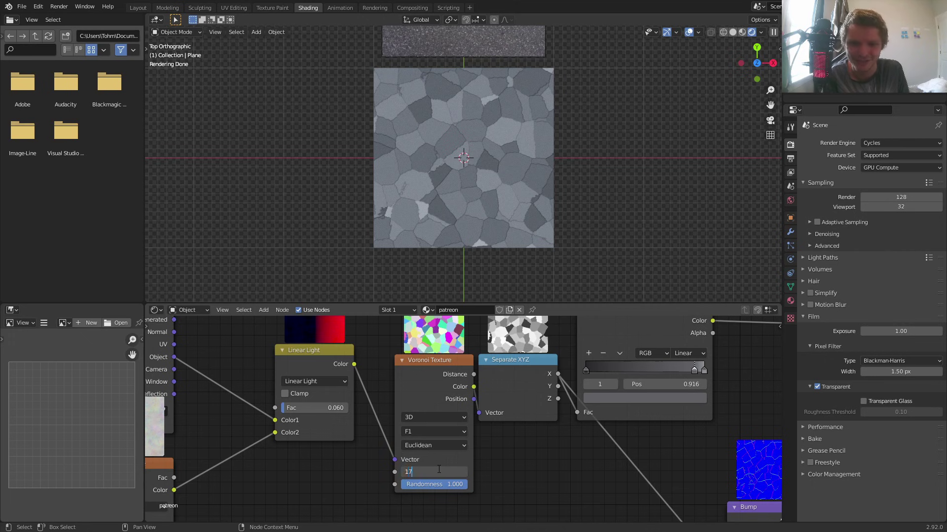
key("Return")
Step: Try Voronoi Texture Scale values of 30 and 60, checking the surface at an angle and from the top
left_click(439, 469)
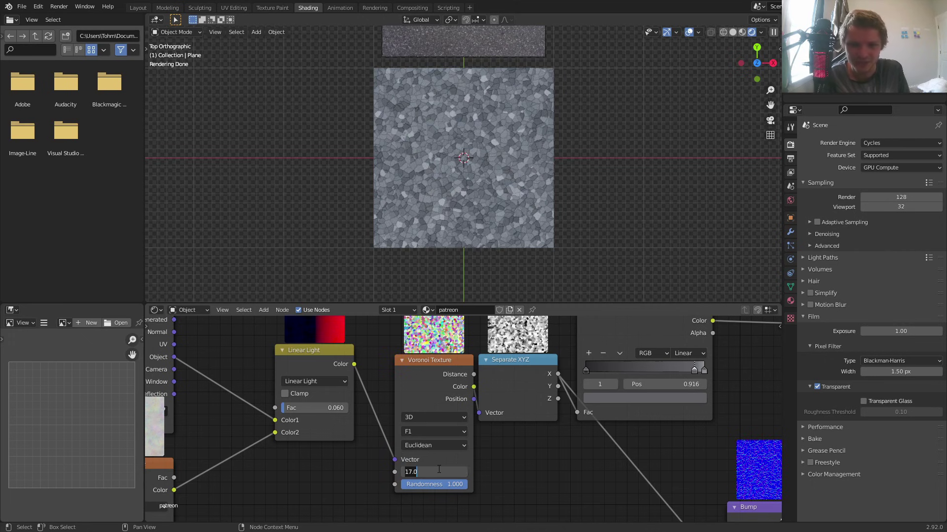
type("30")
key("Return")
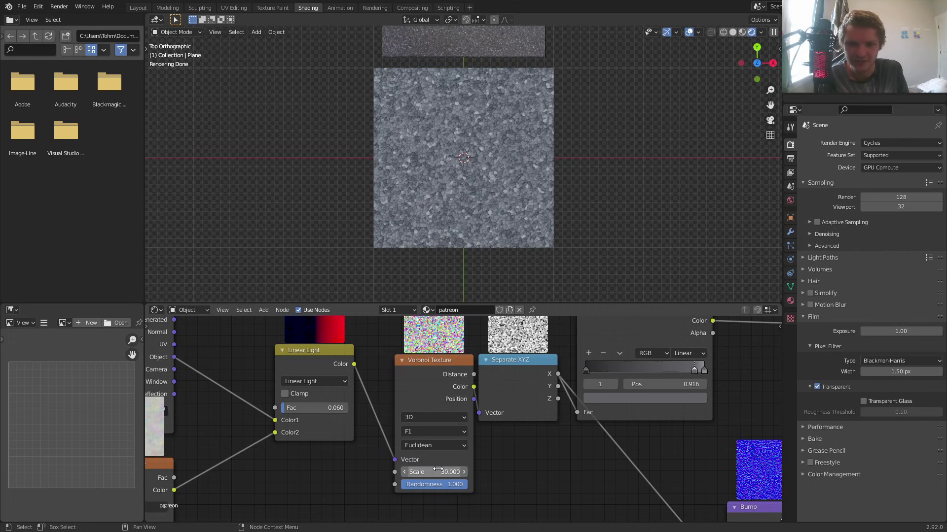
left_click(438, 469)
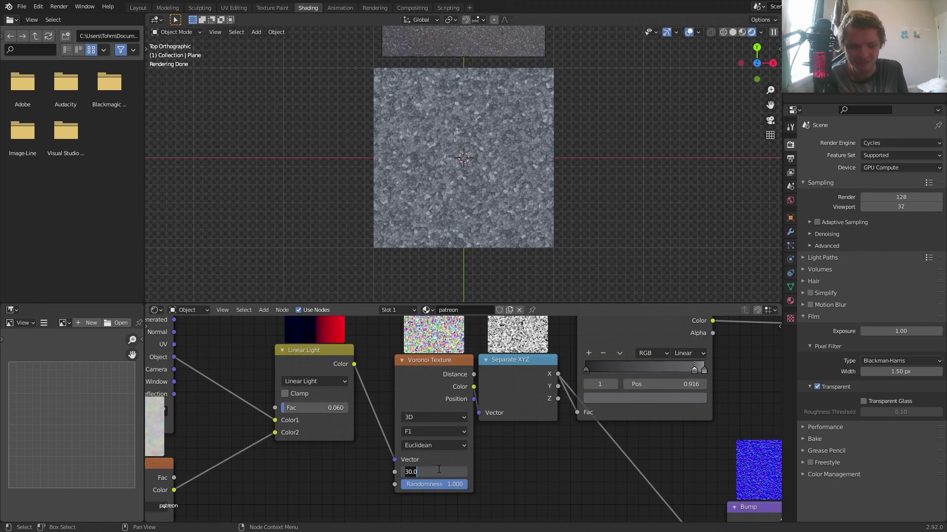
type("60")
key("Return")
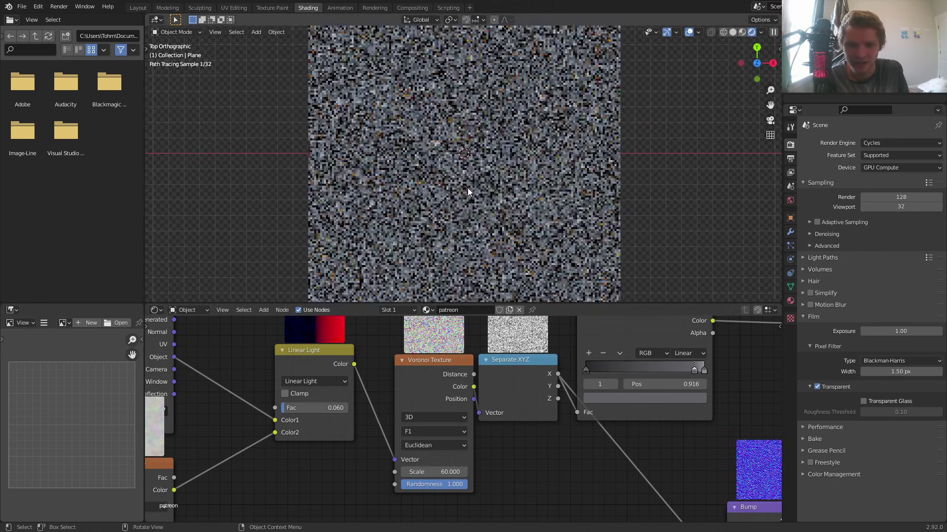
middle_click_drag(454, 200, 469, 133)
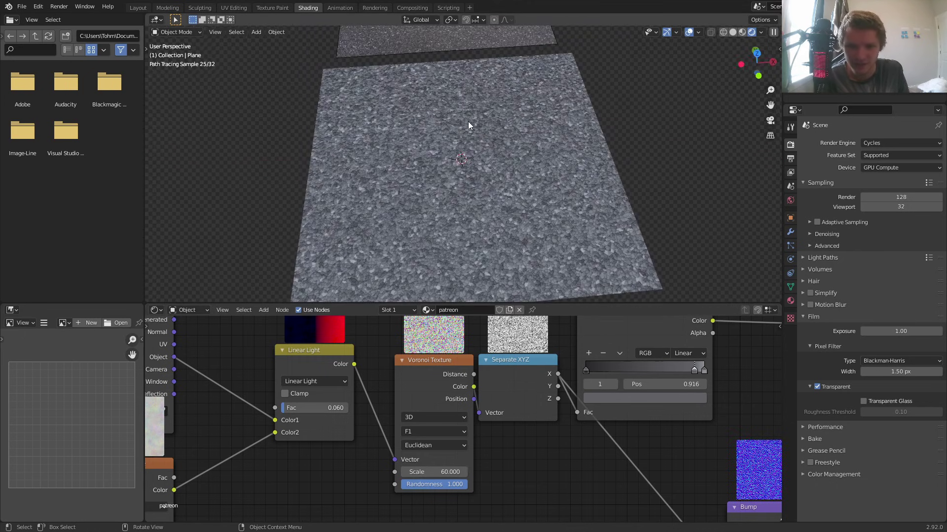
left_click(756, 54)
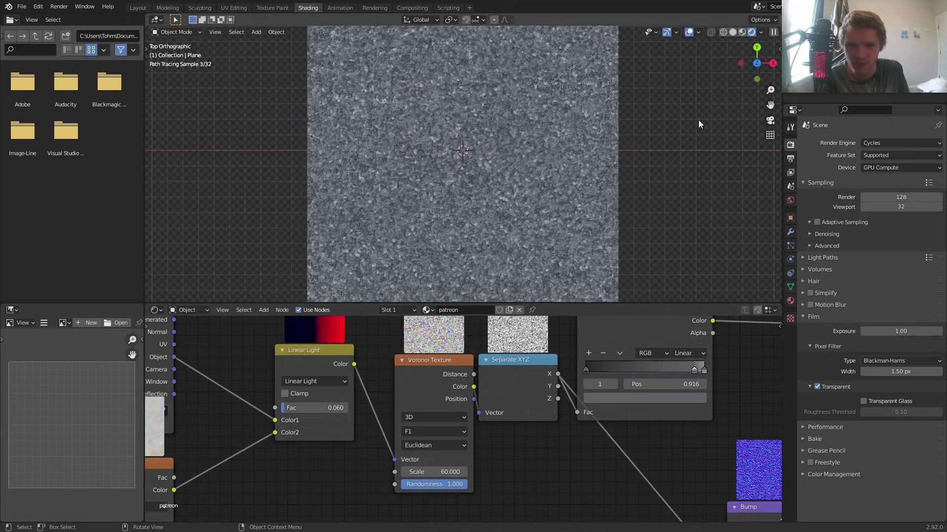
Step: Set the Voronoi Texture's Scale to 160, compare the plane with the reference image, and save the file
left_click(441, 471)
type("1")
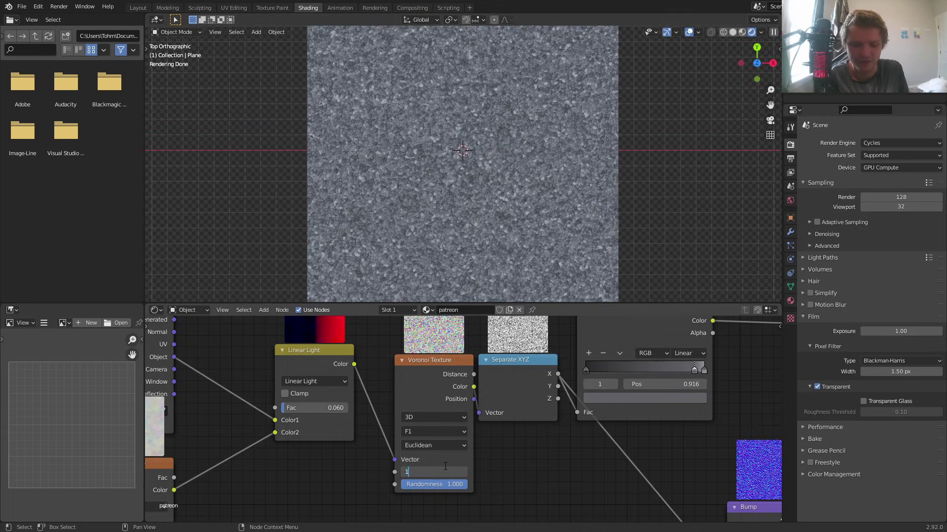
type("60")
key("Return")
scroll(532, 125, "down", 4)
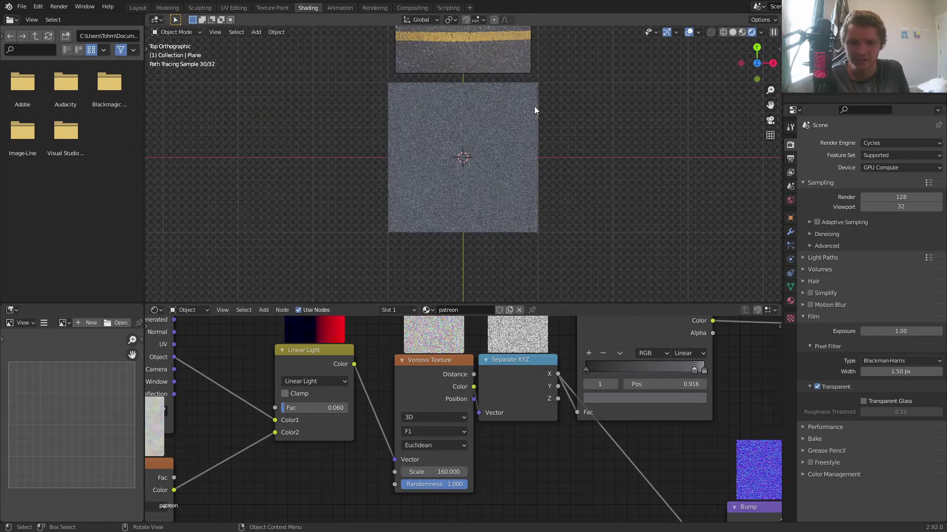
middle_click_drag(522, 86, 511, 150, "shift")
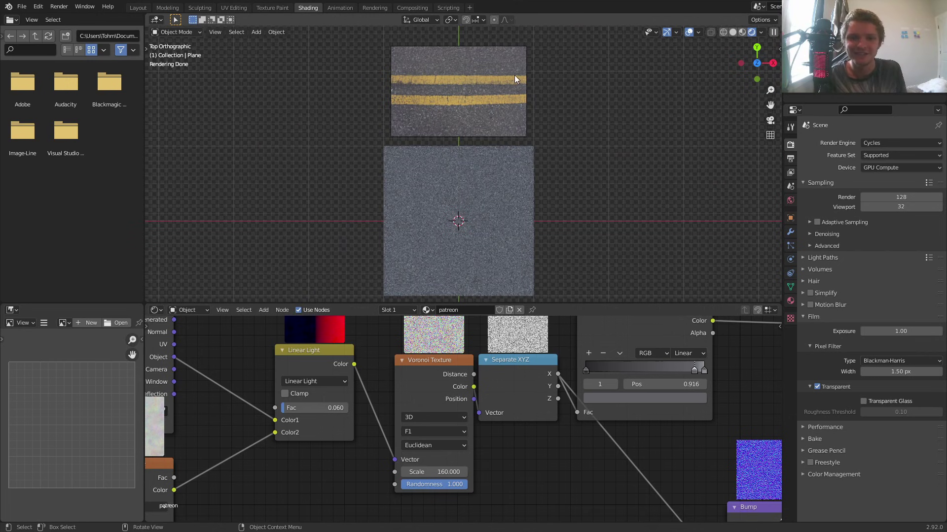
middle_click_drag(353, 436, 386, 442)
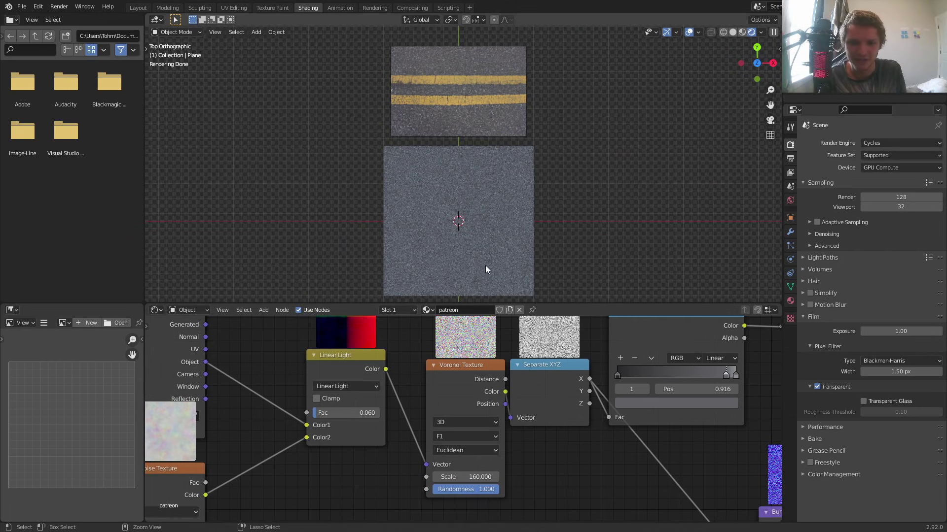
key("ctrl+s")
Step: Move the texture, ColorRamp and Bump nodes lower in the node graph, and examine the yellow stripes on the reference image
scroll(487, 436, "down", 11)
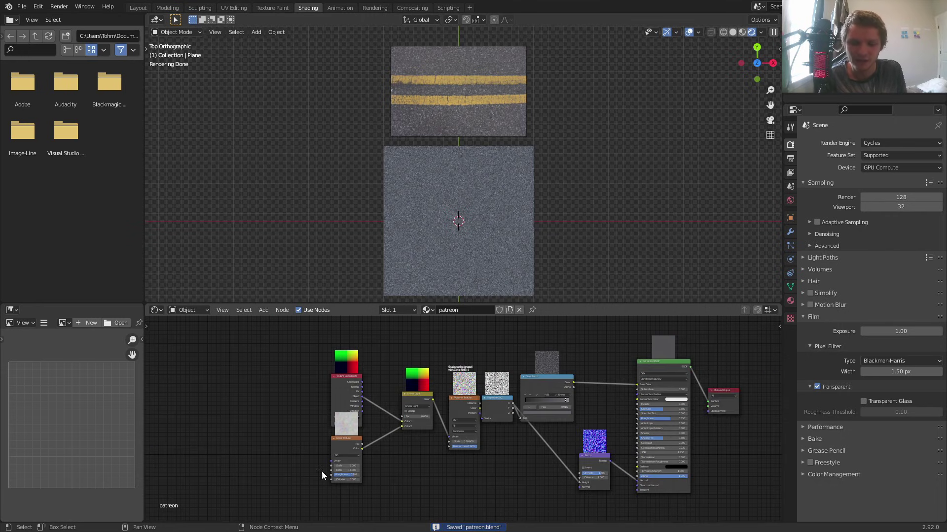
left_click_drag(281, 484, 589, 363)
key("g")
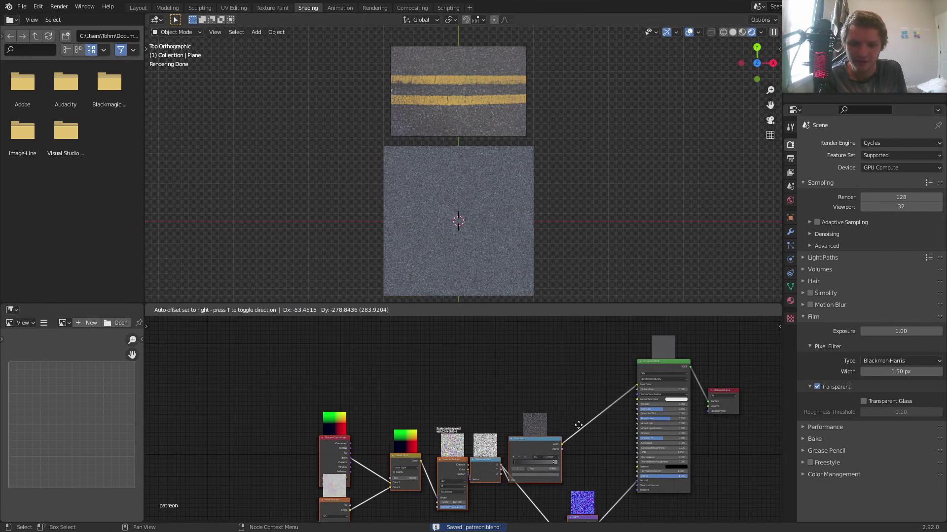
left_click(578, 425)
scroll(483, 185, "up", 5)
middle_click_drag(447, 77, 436, 248, "shift")
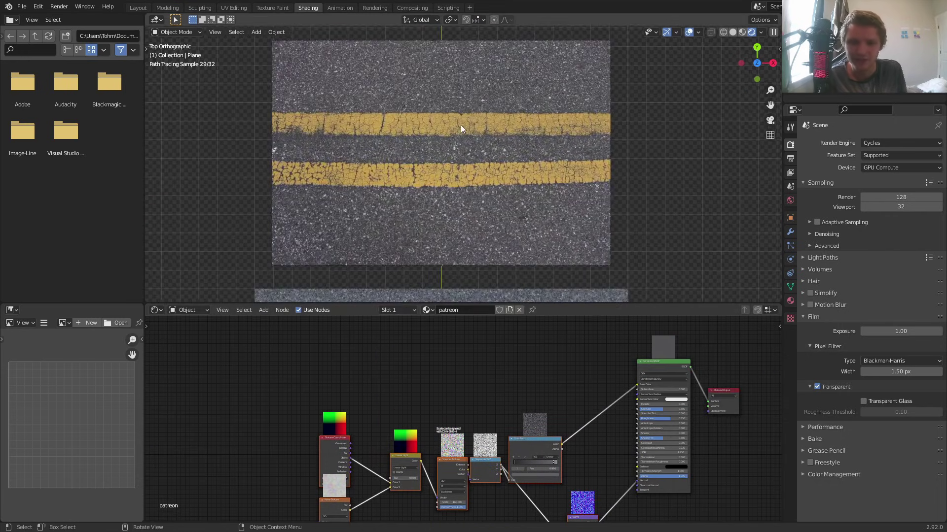
scroll(413, 129, "up", 1)
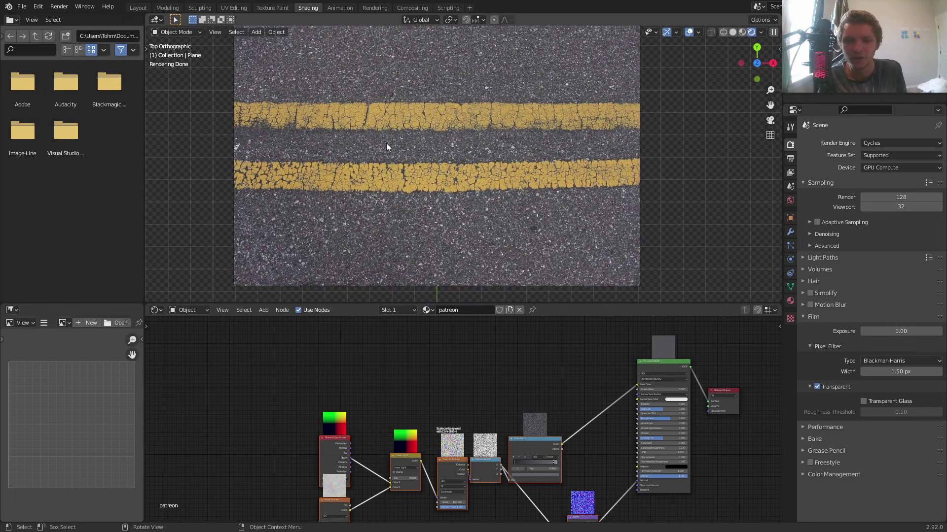
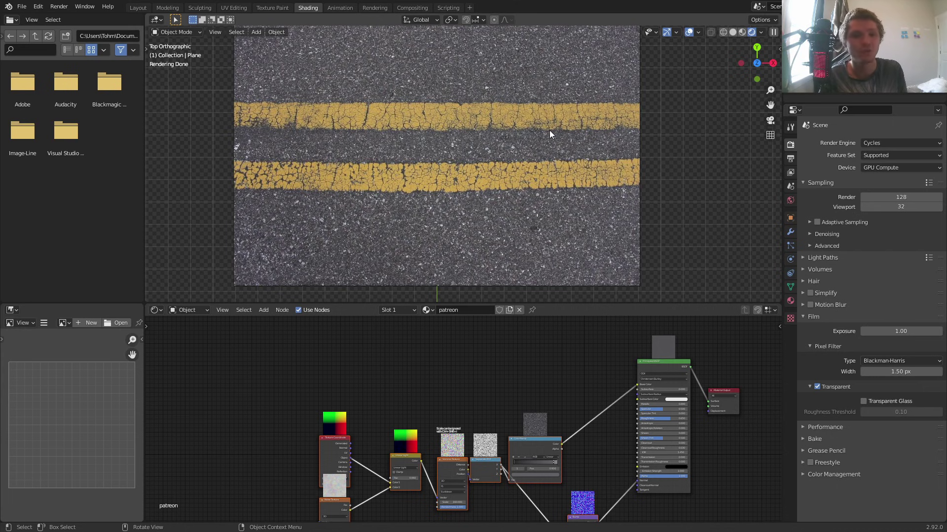
Step: Move the Texture Coordinate node up and to the left, away from the Noise Texture node
middle_click_drag(400, 382, 508, 374)
scroll(508, 374, "up", 2)
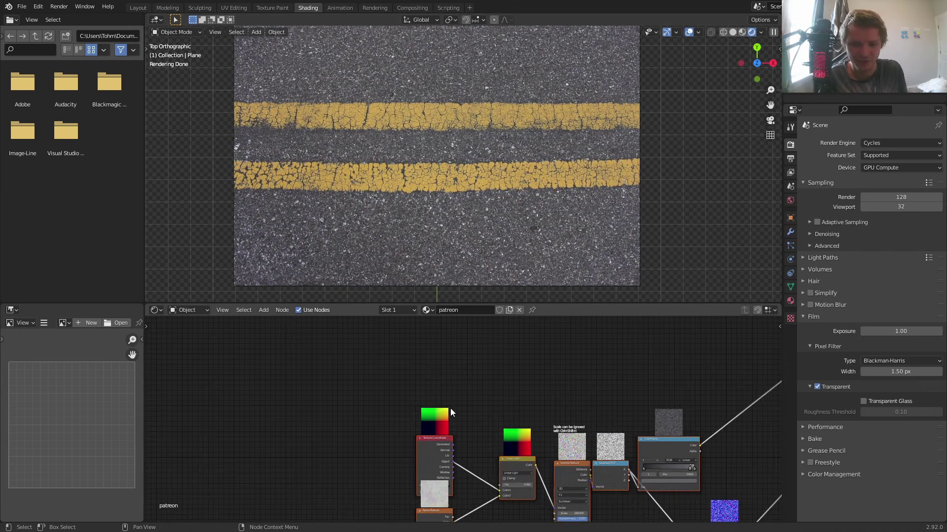
scroll(461, 417, "up", 1)
left_click_drag(420, 452, 286, 407)
Step: Add a Separate XYZ node above the existing nodes and link the Texture Coordinate's Object output to its Vector input
middle_click_drag(398, 442, 420, 423)
scroll(392, 385, "up", 3)
key("shift+a")
left_click(387, 344)
type("se")
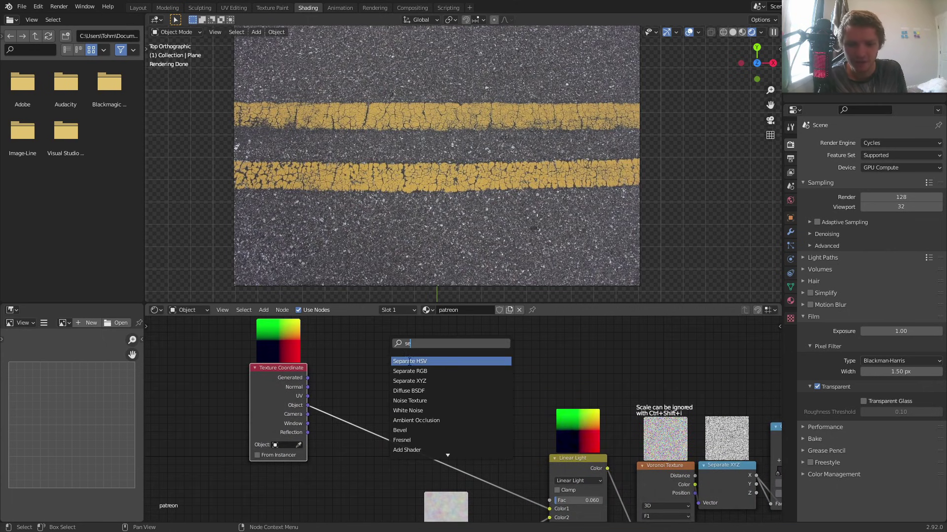
left_click(419, 381)
left_click(419, 359)
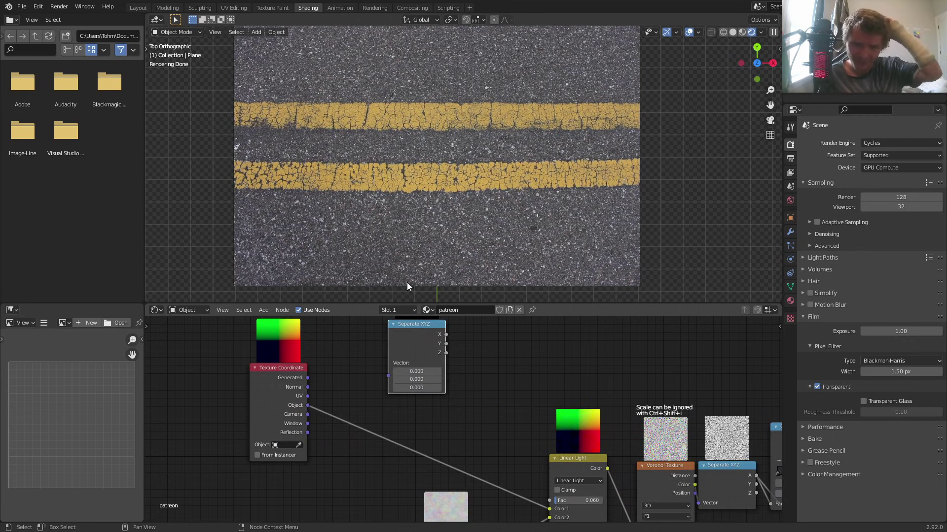
left_click_drag(307, 406, 388, 376)
Step: Preview the new Separate XYZ node's X output on the plane through a viewer, and save the file
middle_click_drag(452, 377, 436, 428)
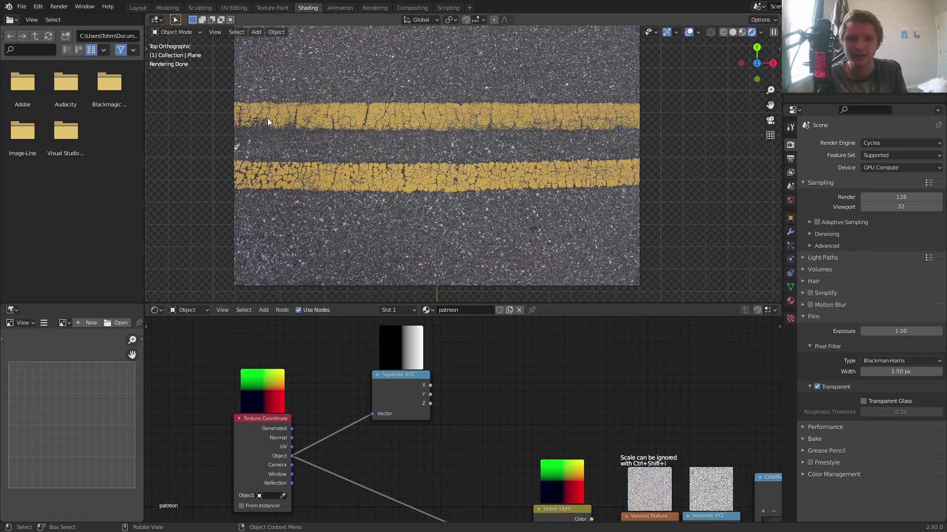
left_click(404, 381)
scroll(537, 375, "down", 7)
middle_click_drag(538, 376, 305, 393)
key("ctrl+s")
middle_click_drag(404, 287, 414, 173, "shift")
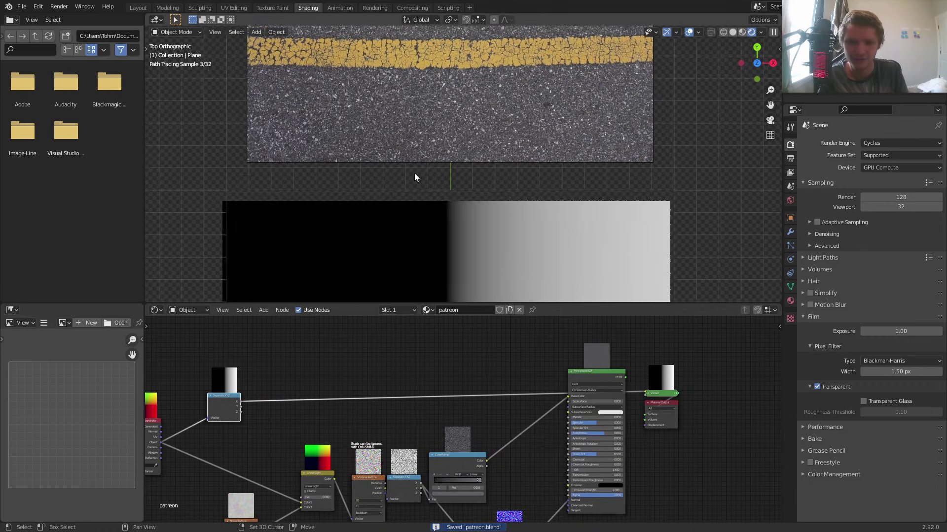
middle_click_drag(381, 259, 404, 164, "shift")
scroll(411, 167, "down", 5)
middle_click_drag(466, 196, 448, 166, "shift")
scroll(448, 166, "up", 1)
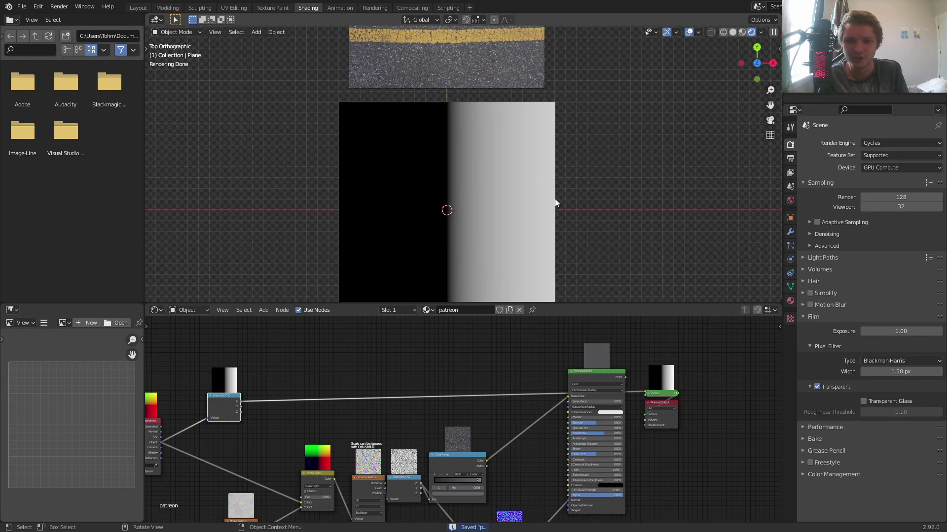
Step: Preview the Separate XYZ node's Y output on the plane and compare its gradient direction with the reference stripes
middle_click_drag(302, 393, 511, 411)
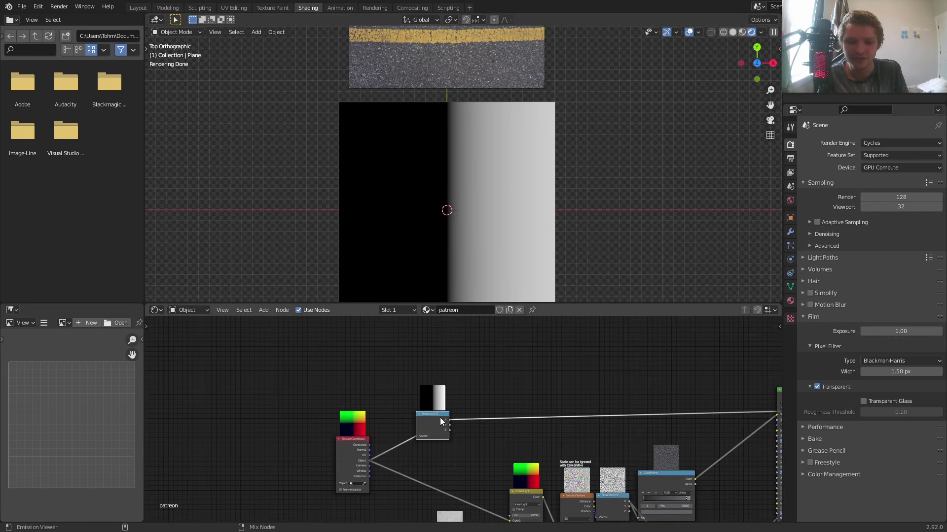
left_click(440, 421, "ctrl+shift")
scroll(427, 419, "up", 1)
scroll(427, 418, "up", 4)
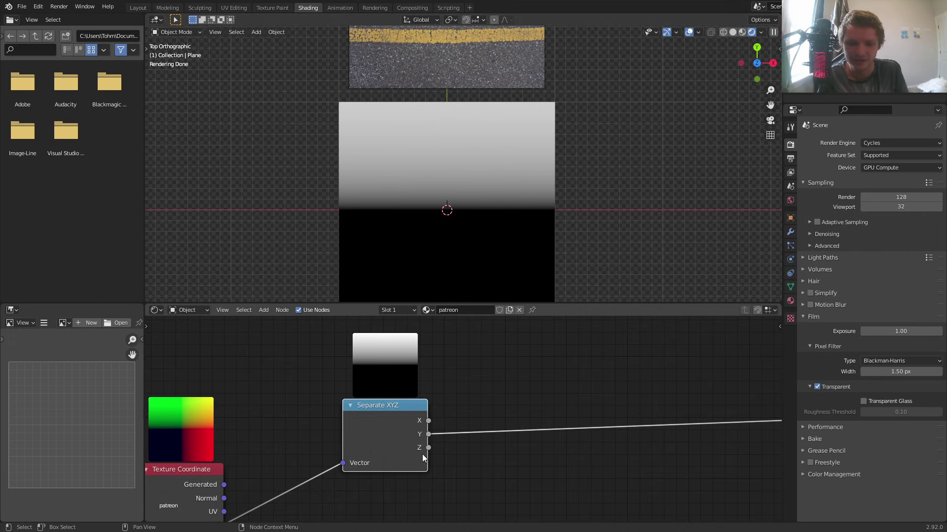
middle_click_drag(454, 94, 450, 178, "shift")
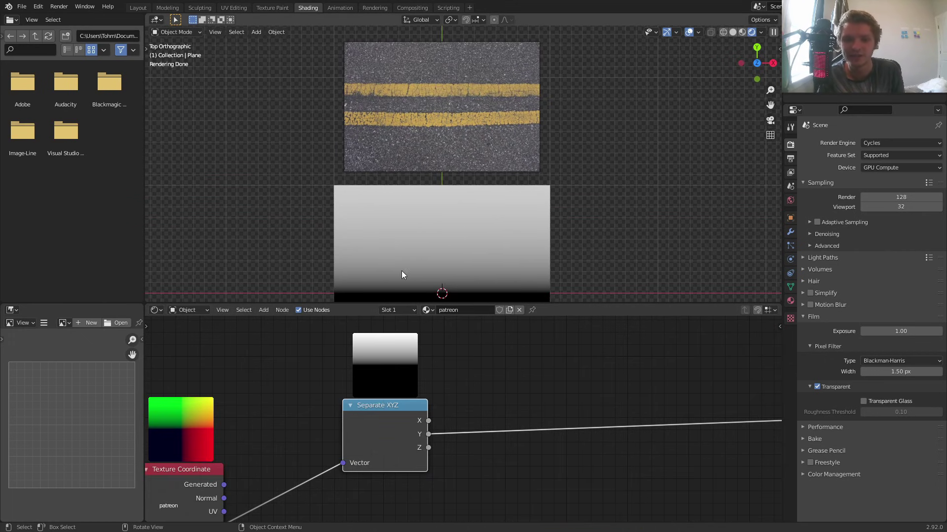
scroll(419, 204, "down", 3)
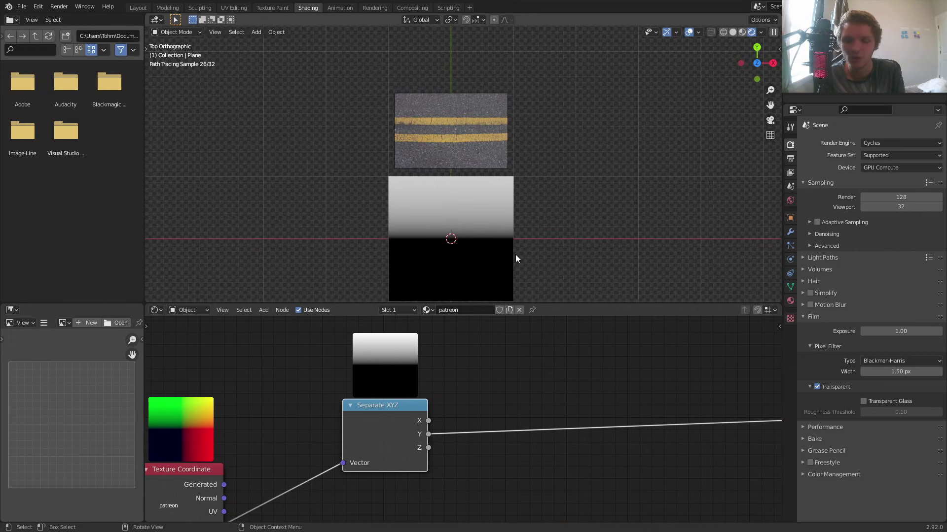
scroll(504, 391, "up", 1)
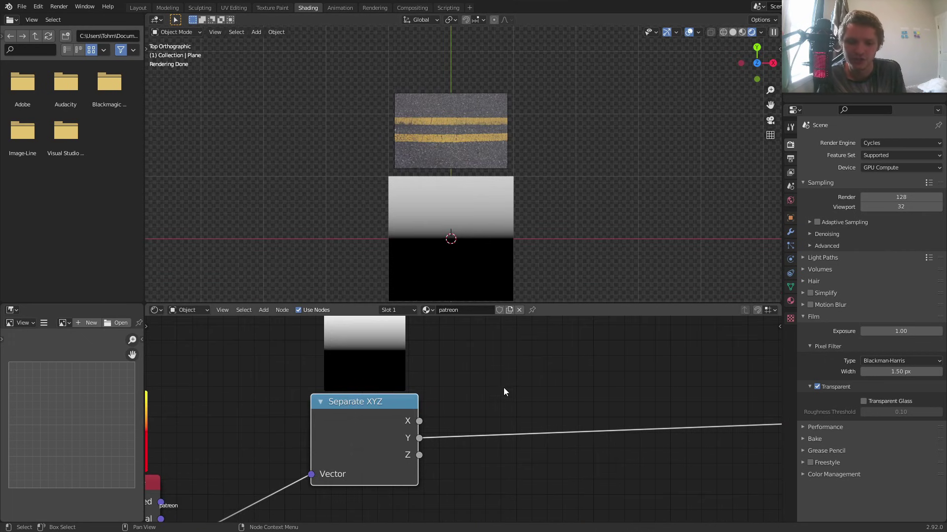
Step: Insert a Math node set to Compare on the link after the Separate XYZ node's Y output
key("shift+a")
left_click(493, 377)
type("math")
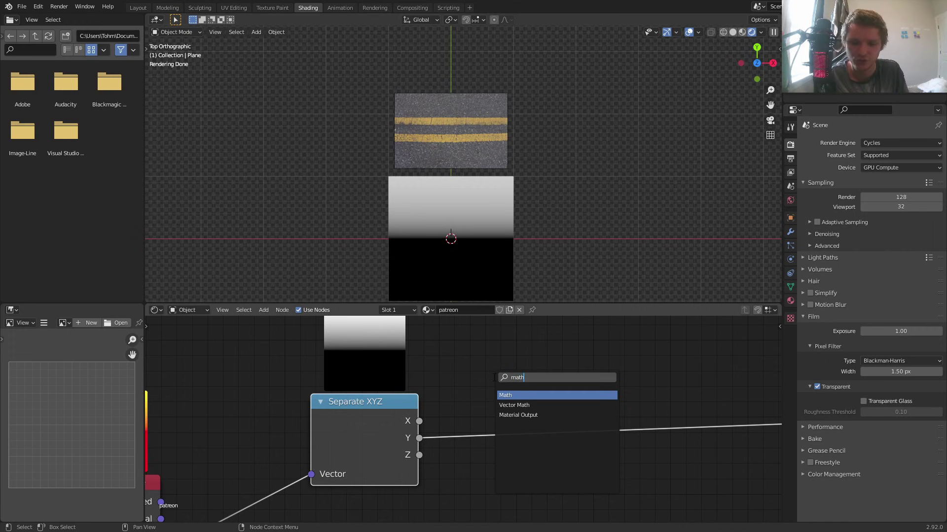
key("Return")
left_click(491, 379)
left_click(539, 426)
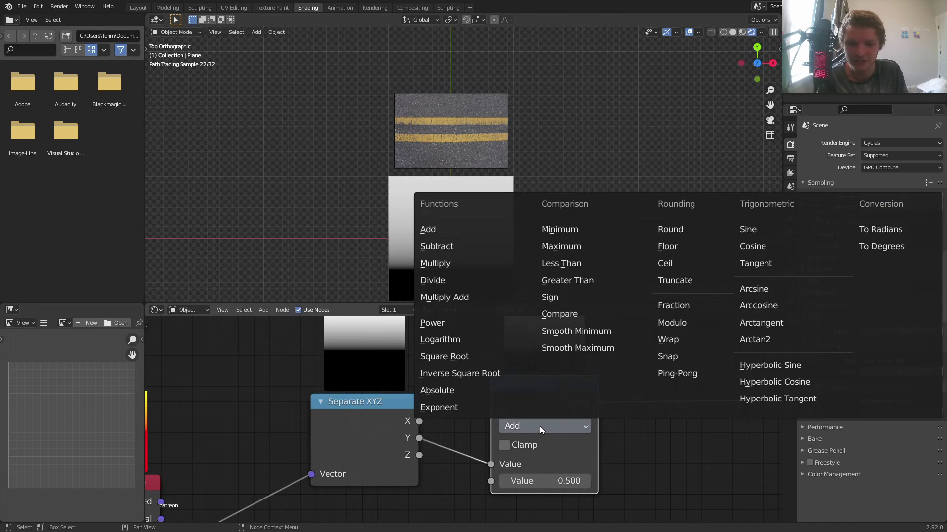
left_click(567, 320)
left_click_drag(553, 393, 550, 372)
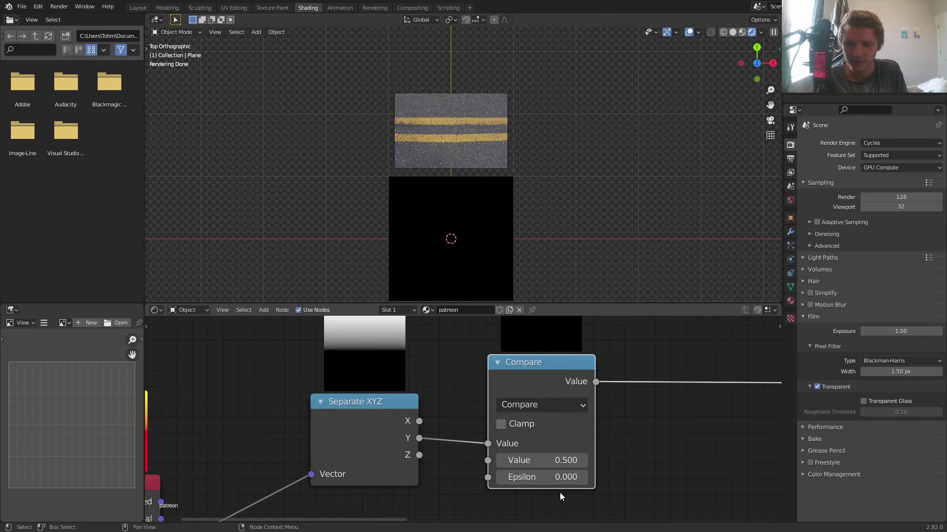
Step: Set the Compare node's Epsilon to 0.070 and its comparison value to -0.130 for a thin horizontal band
left_click_drag(551, 477, 560, 477)
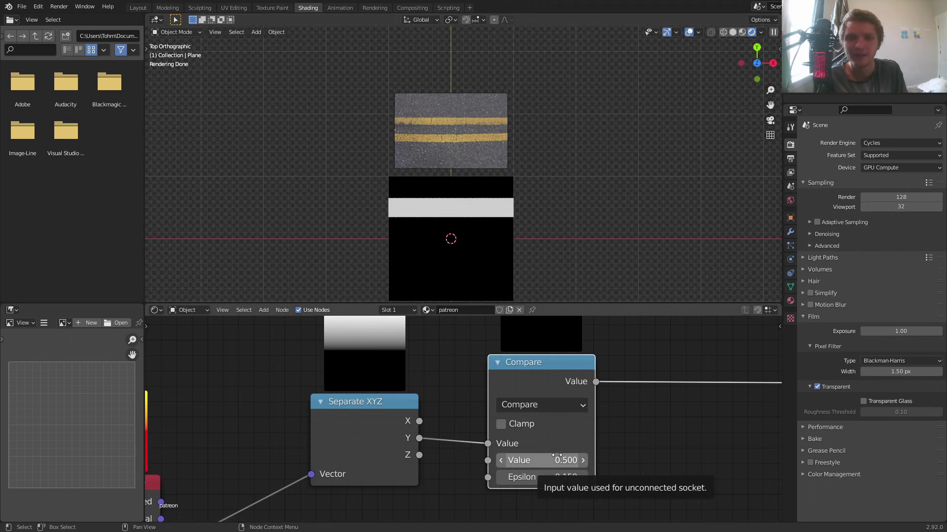
left_click_drag(565, 477, 536, 462)
middle_click_drag(548, 396, 525, 417)
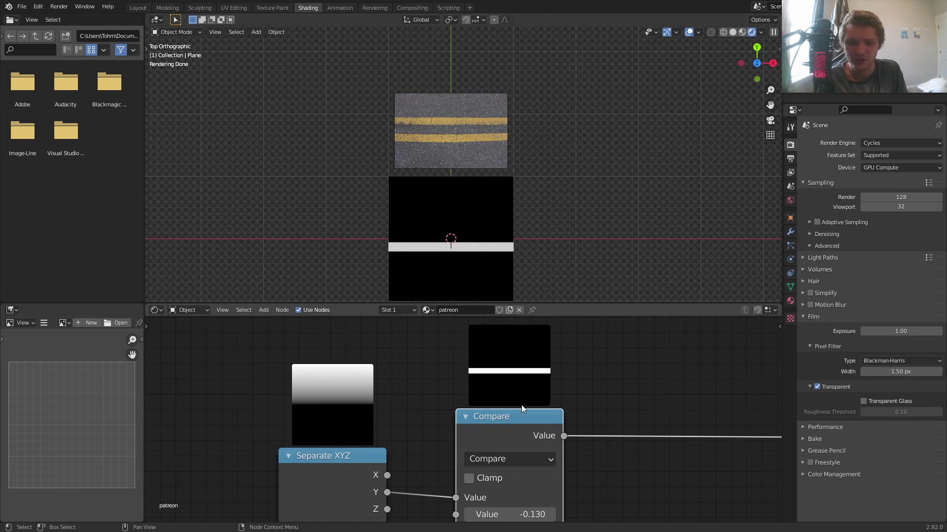
middle_click_drag(476, 458, 459, 418)
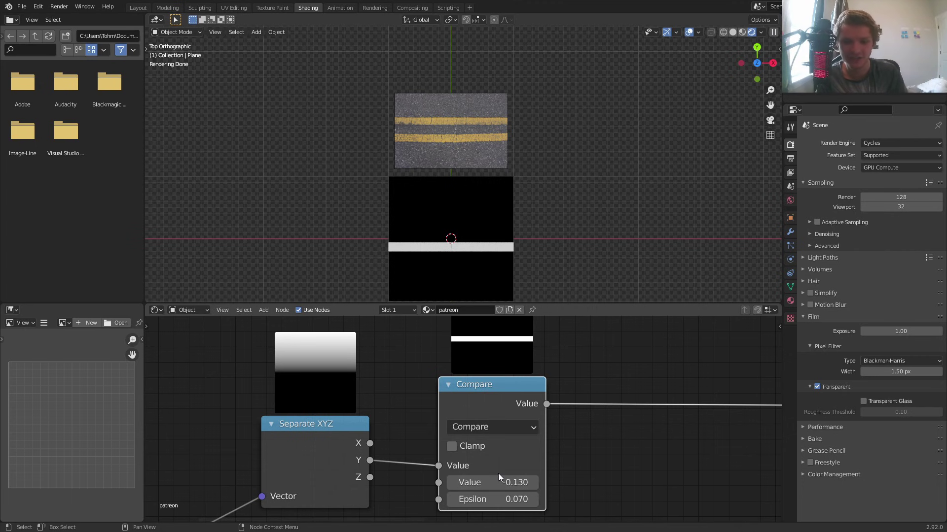
Step: Try shifting the band with Compare values of -0.050 and -0.290 and widening it to Epsilon 0.400, and undo the widening
mouse_move(498, 474)
left_mouse_down()
mouse_move(523, 474)
mouse_move(492, 483)
mouse_move(500, 482)
left_mouse_up()
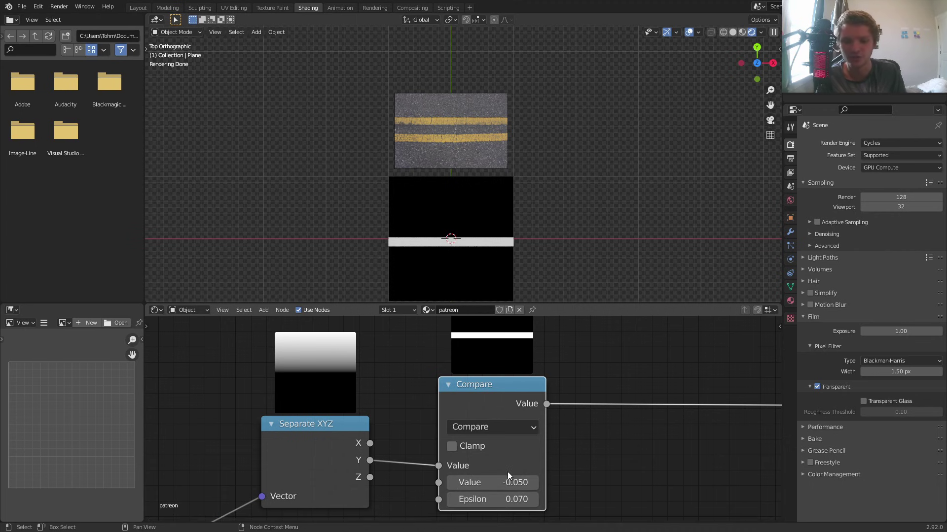
left_click_drag(510, 479, 524, 498, "shift")
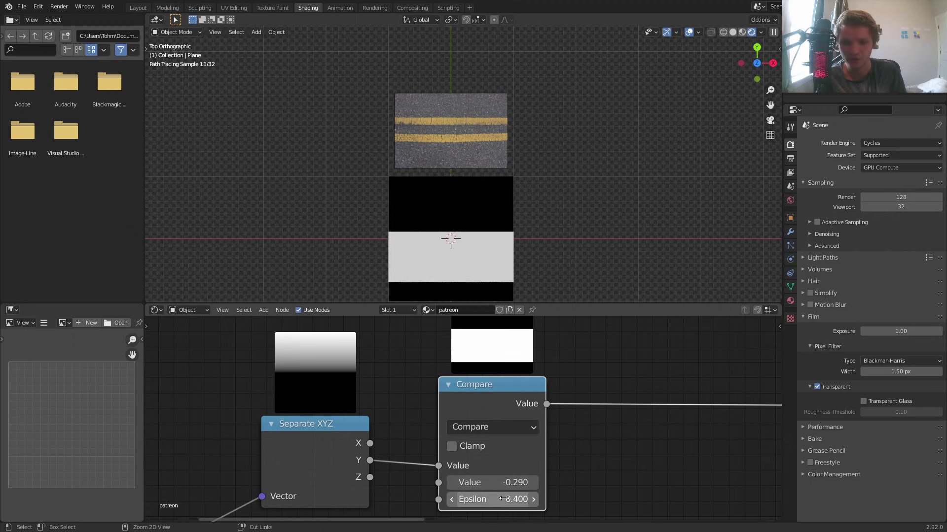
key("ctrl+z")
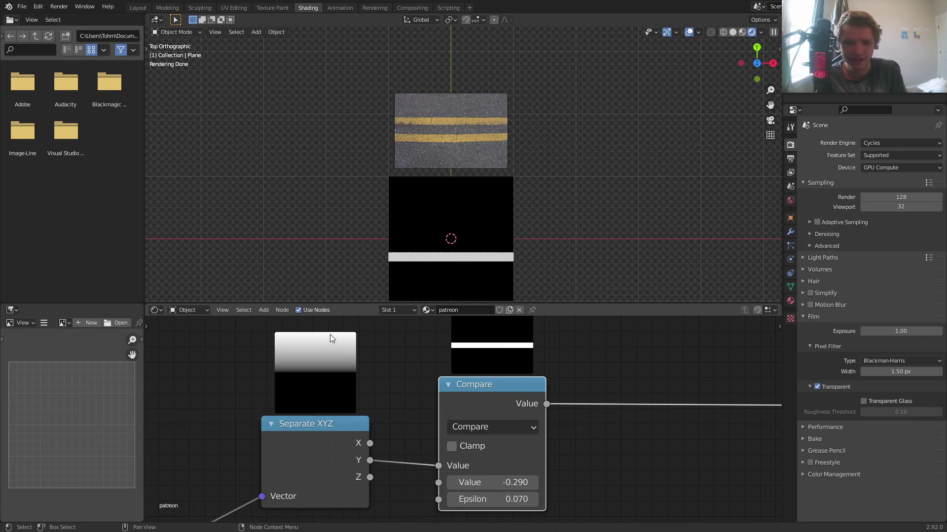
Step: Set the Compare node's comparison value to 0.25
left_click(496, 477)
type(".25")
key("Return")
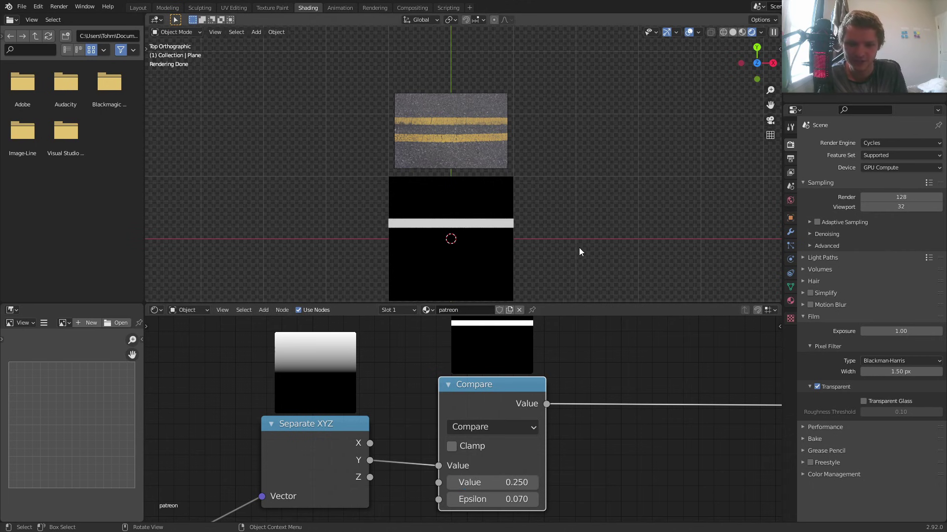
Step: Move the Compare node up, duplicate it below, and link the Separate XYZ node's Y output to the duplicate's first value
left_click_drag(492, 394, 576, 363)
scroll(438, 371, "down", 2)
middle_click_drag(378, 359, 497, 390)
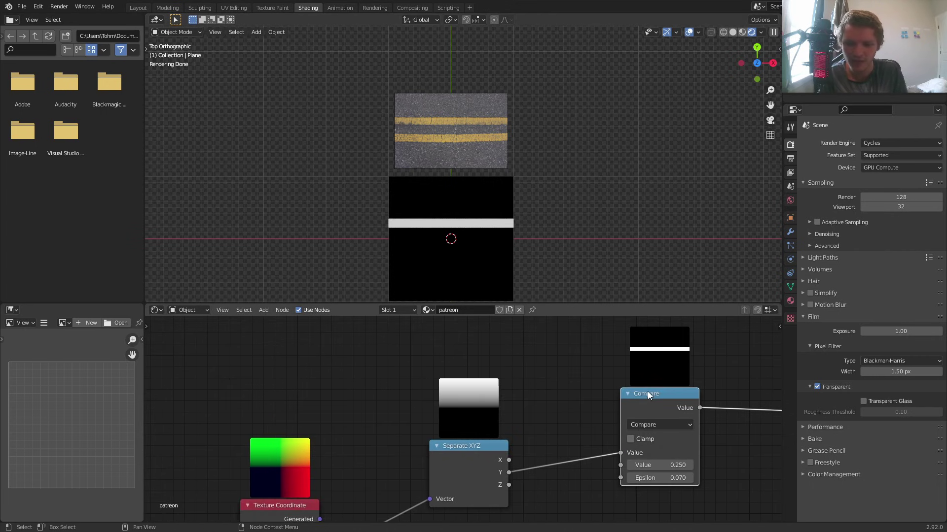
middle_click_drag(648, 394, 520, 366)
left_click_drag(520, 369, 501, 327)
key("shift+d")
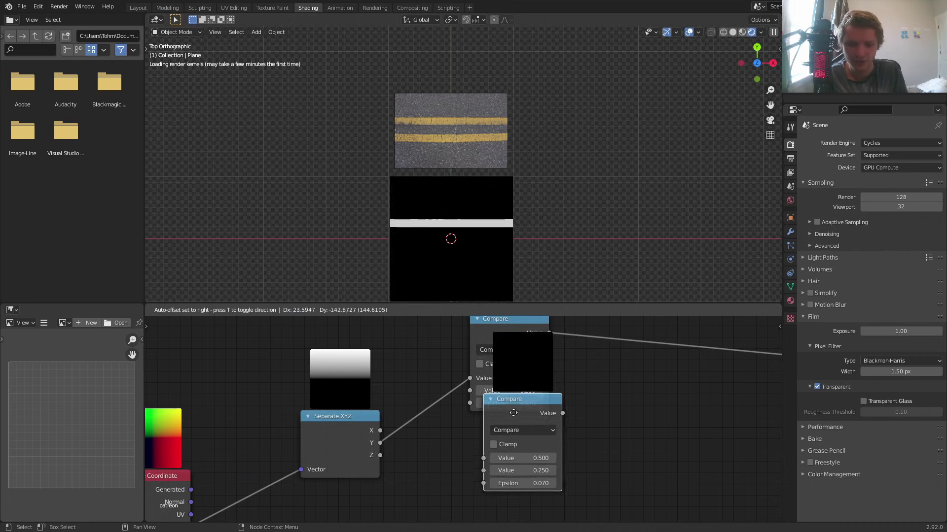
left_click(497, 432)
middle_click_drag(396, 435, 393, 422)
left_click_drag(377, 431, 465, 468)
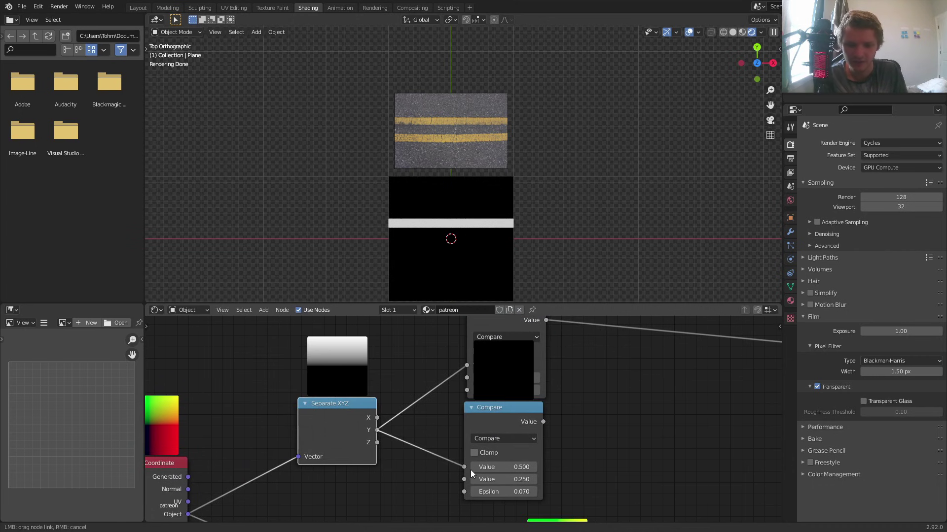
Step: Set the duplicated Compare node's comparison value to -0.25 and reposition it beneath the original
left_click(505, 479)
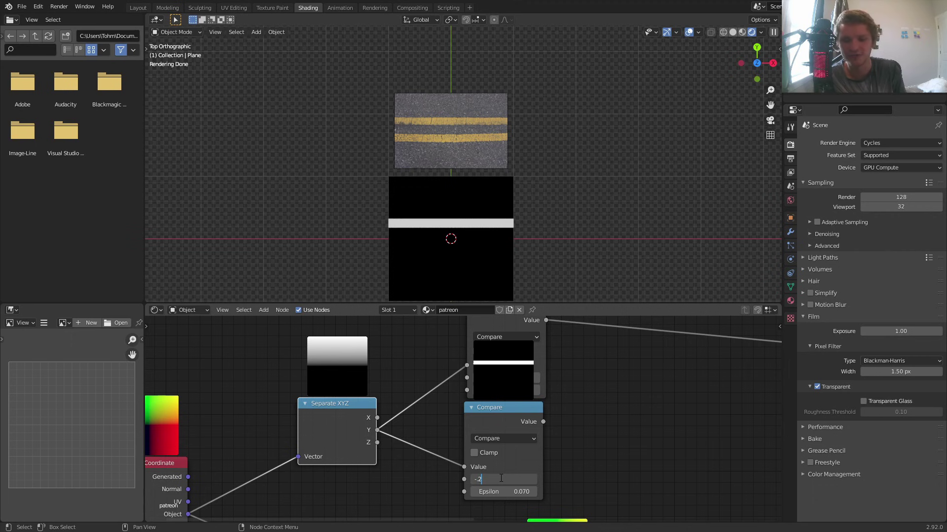
key("Return")
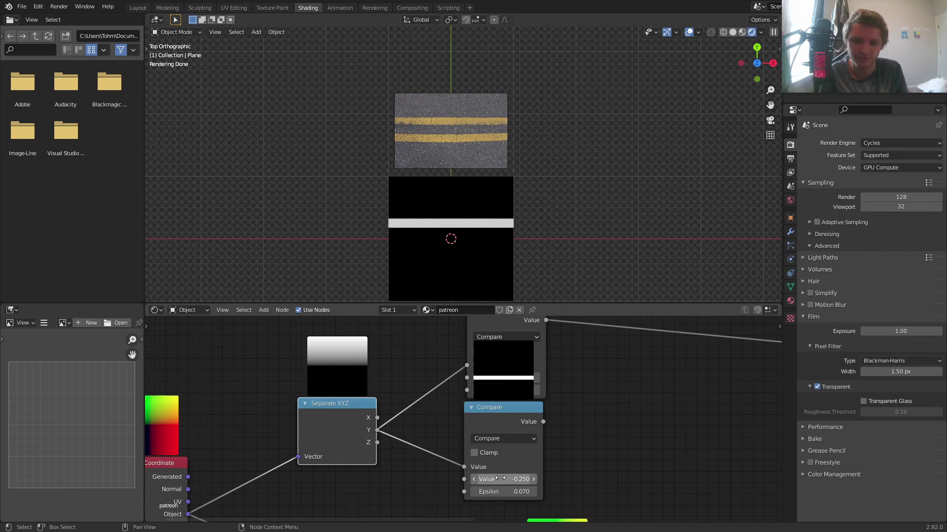
left_click_drag(519, 424, 629, 416)
middle_click_drag(573, 343, 566, 403)
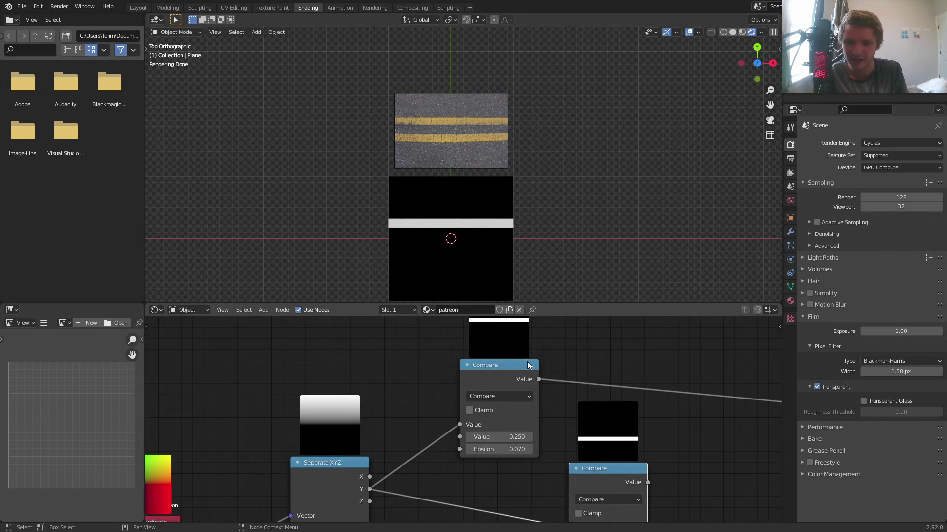
left_click_drag(608, 470, 486, 460)
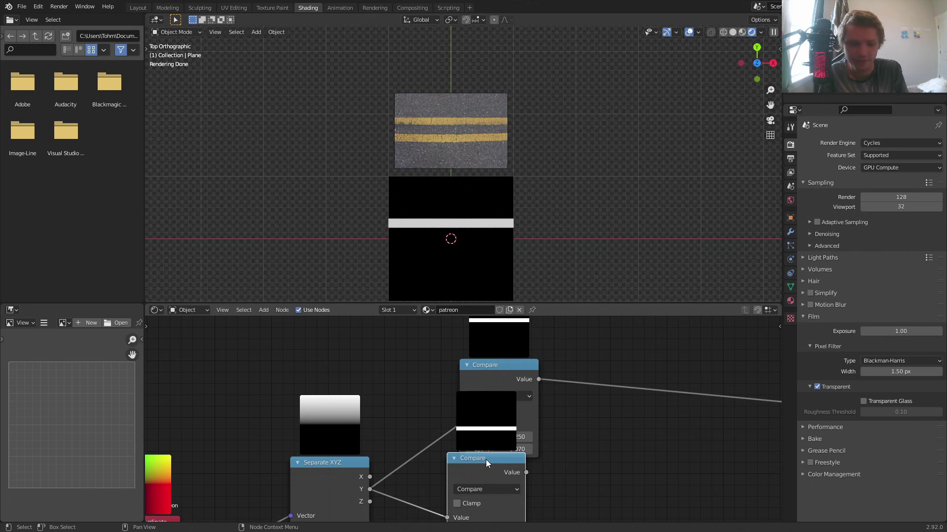
Step: Combine both Compare outputs through a duplicated Math node set to Add, and move the lower Compare node clear of the upper one
key("shift+d")
left_click(654, 354)
left_click(647, 386)
key("a")
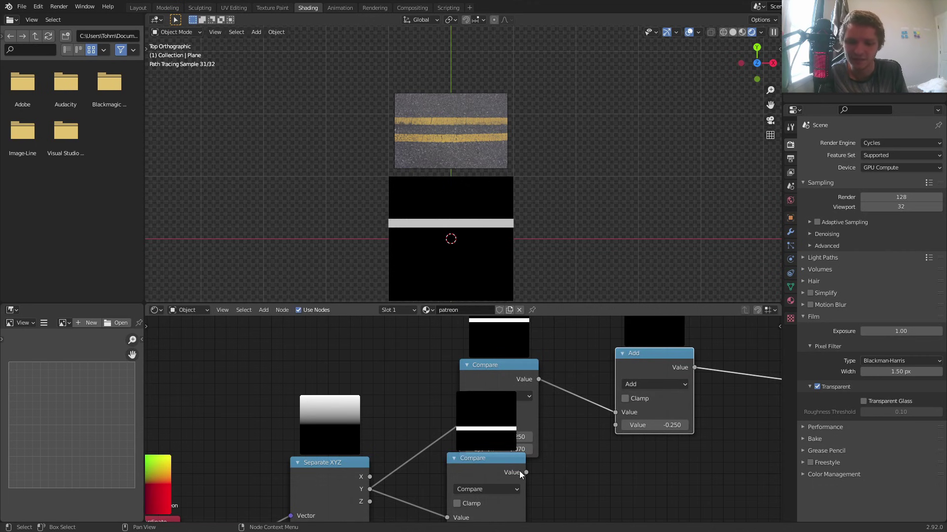
left_click_drag(523, 474, 615, 425)
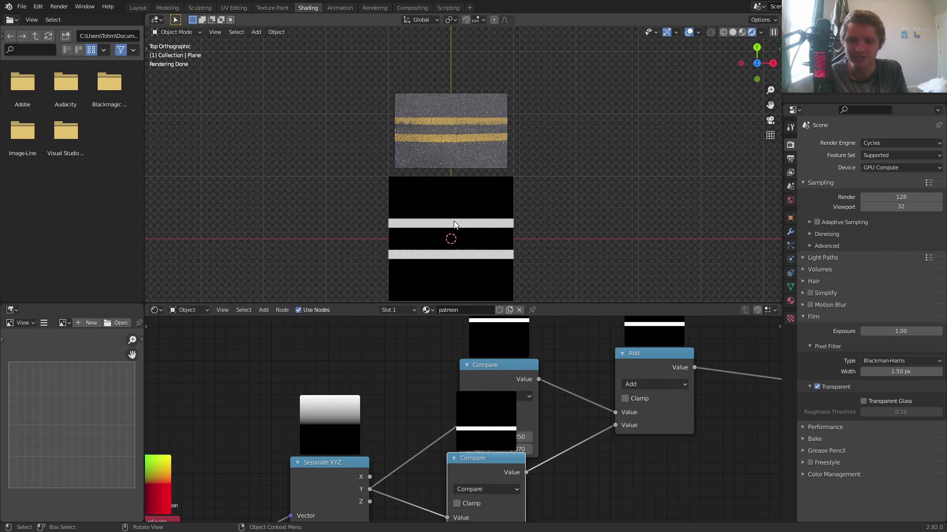
middle_click_drag(358, 401, 428, 354)
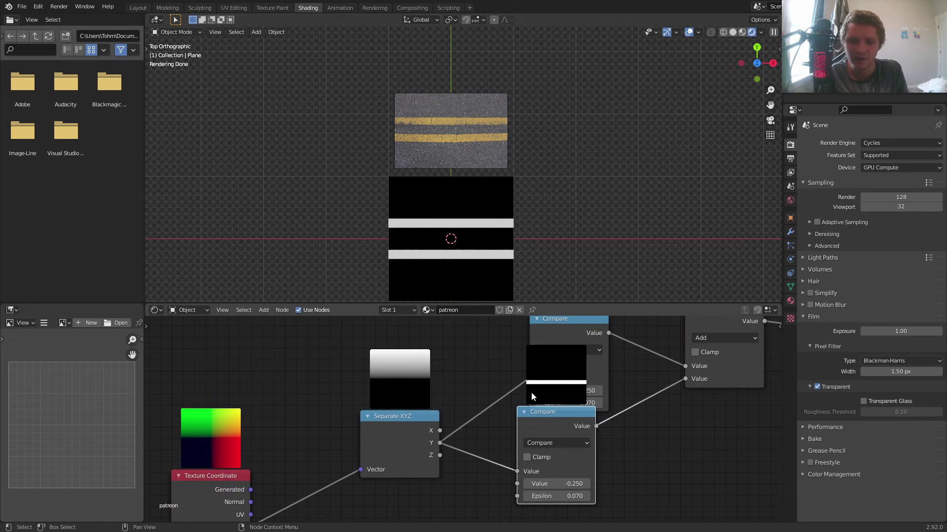
left_click_drag(557, 420, 661, 429)
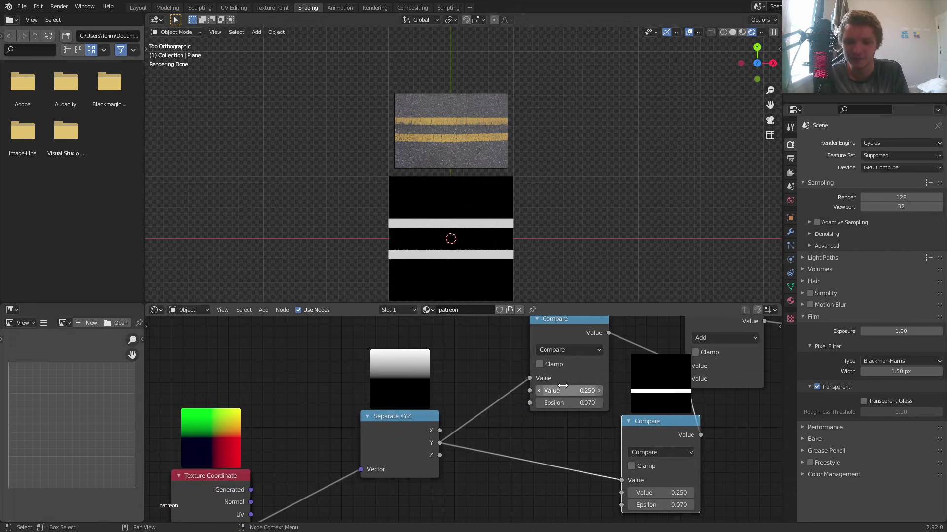
Step: Try a comparison value of 0.200 on the upper Compare node, and undo the change
left_click_drag(574, 387, 560, 387)
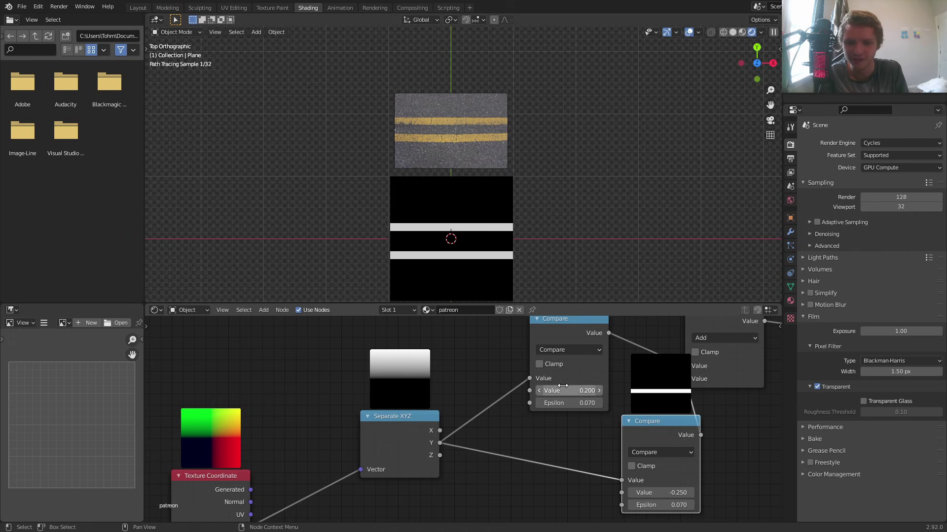
key("ctrl+z")
middle_click_drag(328, 316, 336, 338)
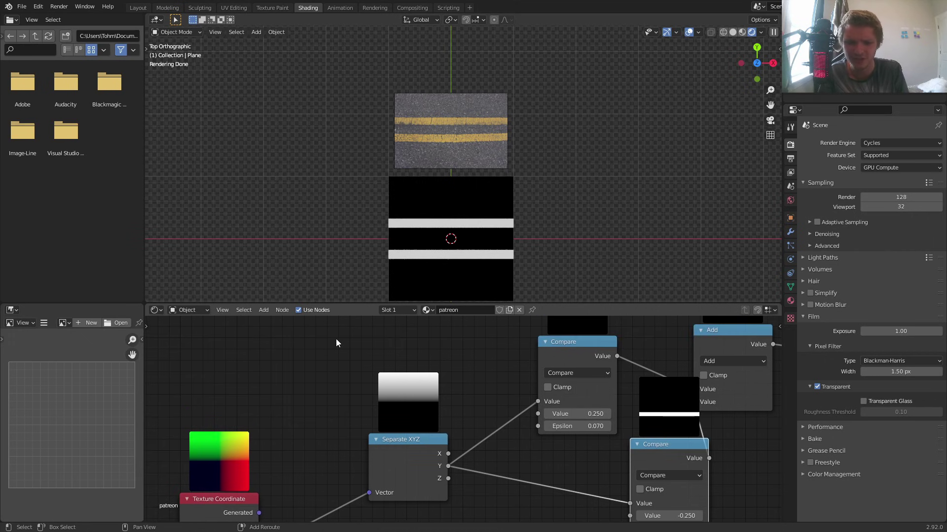
Step: Add a Value node above the Texture Coordinate node and link it to the comparison value of both Compare nodes
key("shift+a")
left_click(336, 339)
type("val")
key("Return")
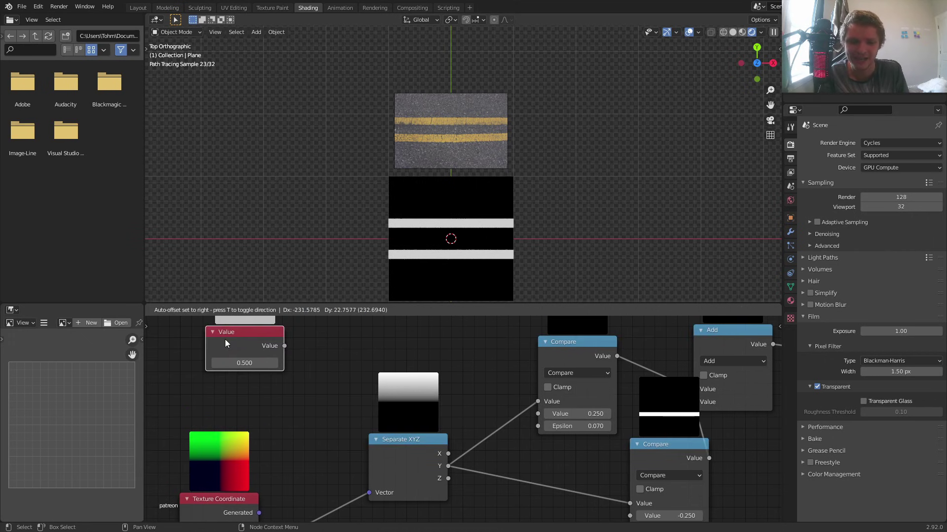
left_click(225, 340)
left_click_drag(284, 346, 536, 415)
middle_click_drag(473, 408, 428, 388)
scroll(428, 388, "down", 2)
left_click_drag(274, 339, 568, 485)
Step: Insert a duplicated Math node set to Multiply by -1 between the Value node and the lower Compare node
key("shift+d")
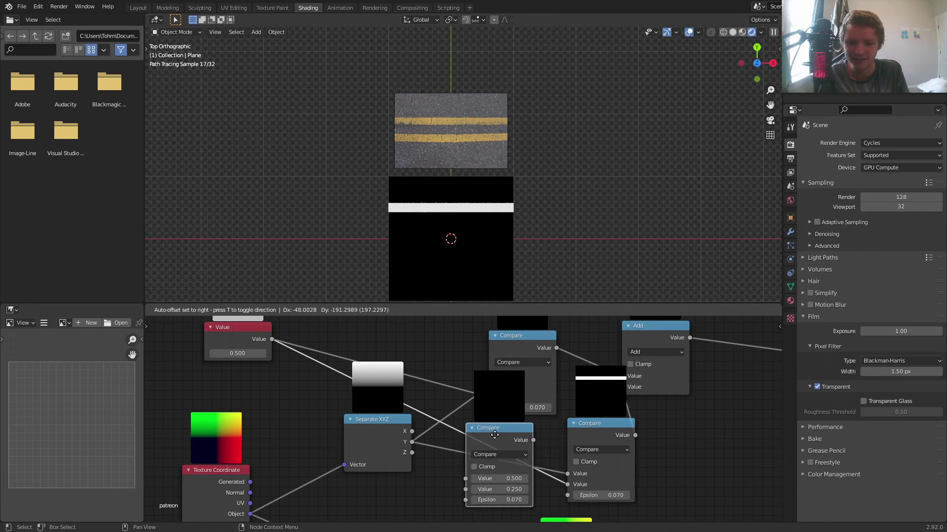
left_click(491, 430)
left_click(501, 451)
key("m")
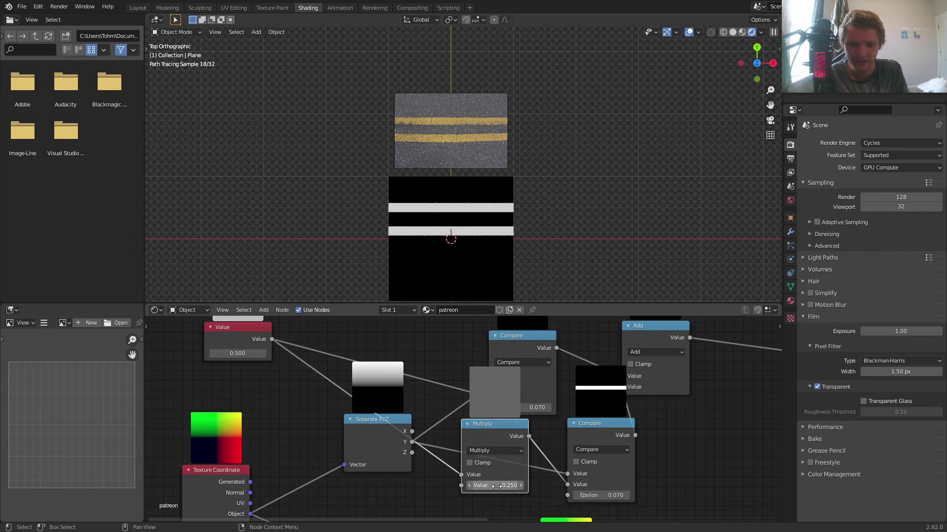
left_click(493, 483)
type("-1")
key("Return")
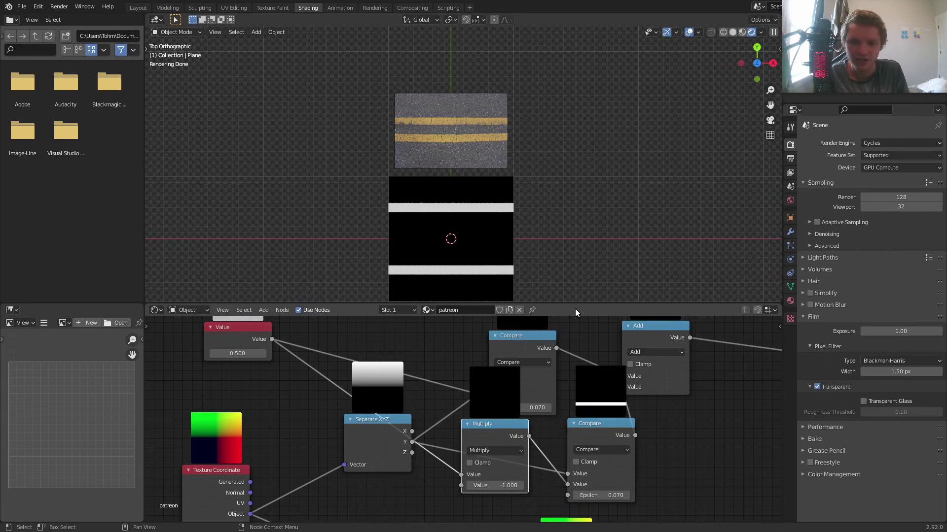
Step: Set the Value node to 0.340 to bring the two stripes closer, and move the node farther from the other nodes
middle_click_drag(351, 389, 487, 408)
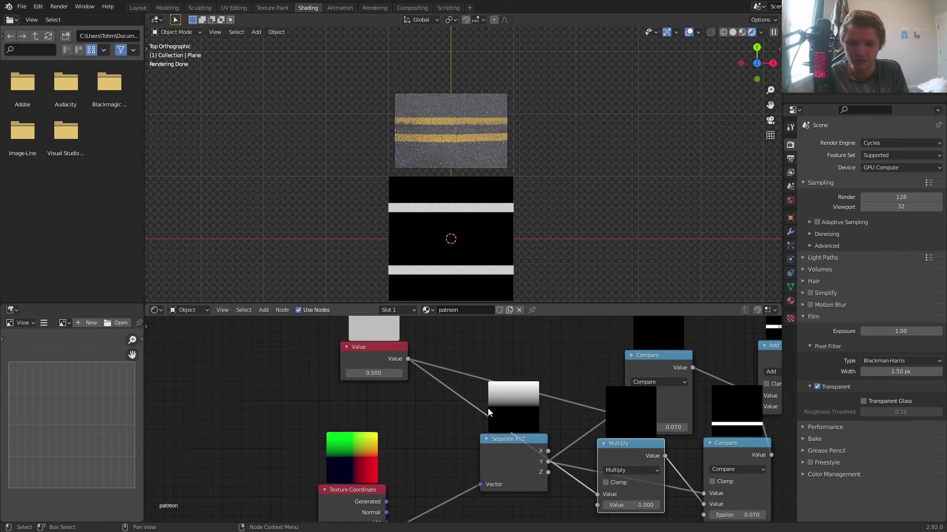
scroll(471, 411, "up", 2)
left_click_drag(349, 370, 298, 370, "shift")
left_click_drag(353, 334, 74, 335)
Step: Join the Value node's two outgoing links with a reroute and place it near the Compare and Multiply nodes
scroll(228, 393, "down", 4)
scroll(229, 393, "down", 1)
right_click_drag(282, 419, 303, 306, "shift")
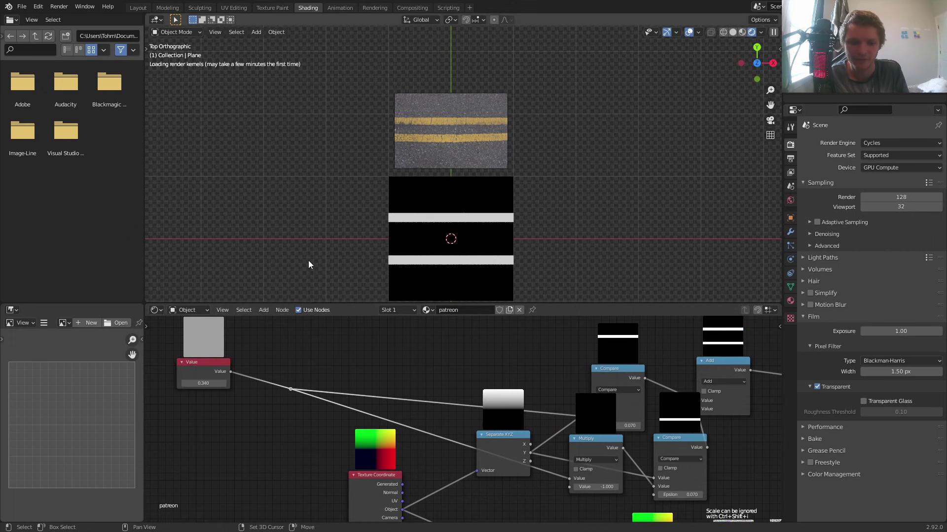
left_click_drag(269, 408, 310, 379)
left_click_drag(289, 389, 546, 380)
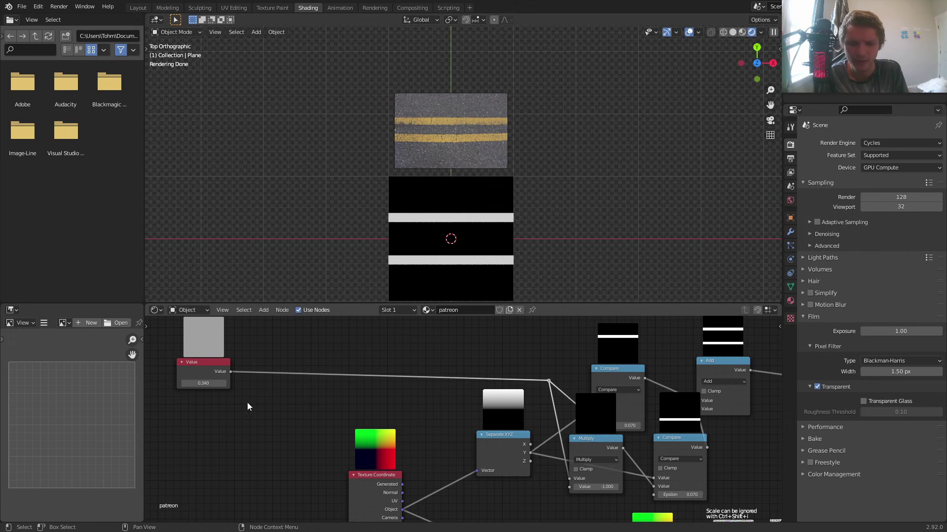
Step: Duplicate the Value node below the original, shift the Multiply node aside, and link the duplicate to both Compare nodes' Epsilon inputs
left_click(213, 362)
key("shift+d")
left_click(209, 407)
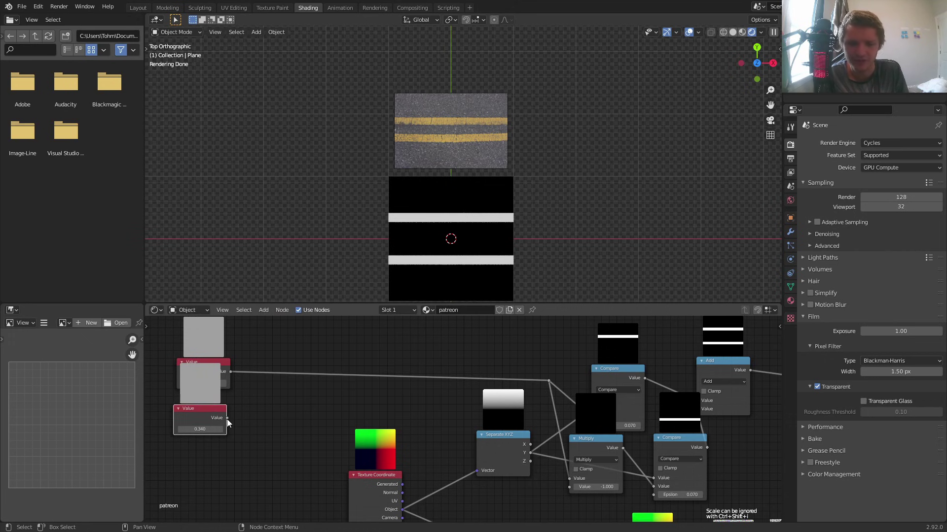
left_click(227, 419)
left_click_drag(596, 450, 559, 468)
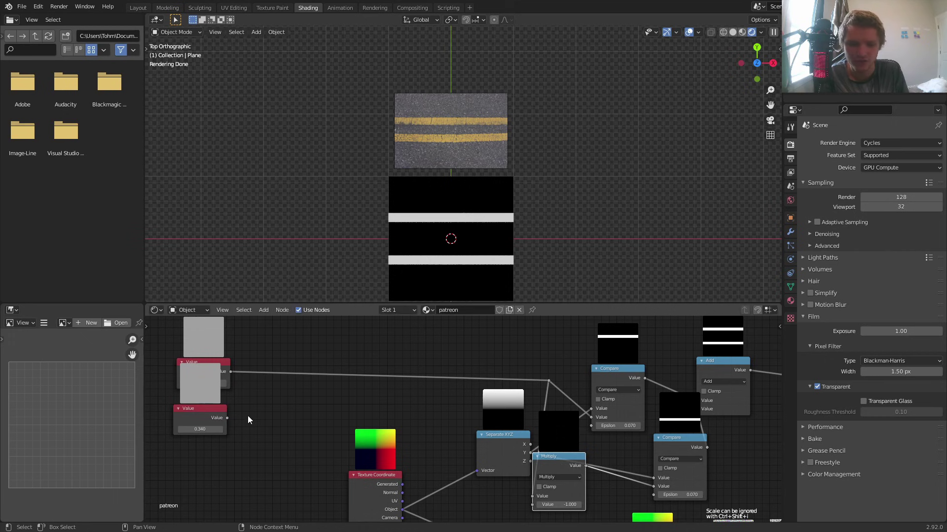
right_click_drag(223, 417, 592, 421, "alt")
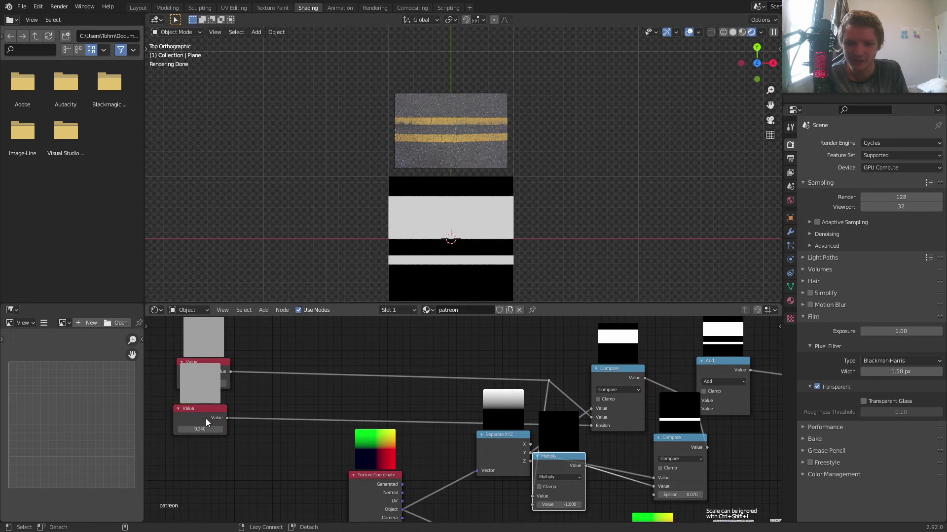
right_click_drag(206, 419, 659, 487, "alt")
middle_click_drag(255, 432, 495, 437)
scroll(464, 419, "up", 5)
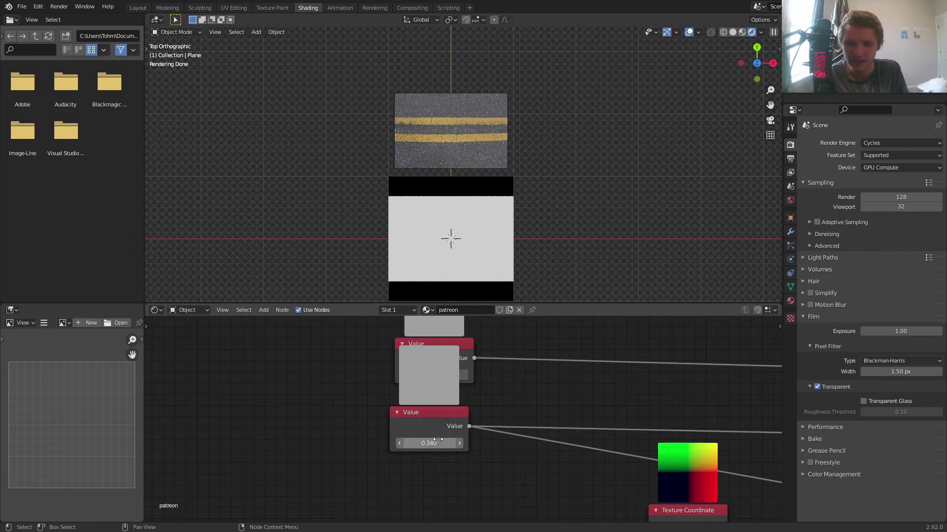
Step: Set the lower Value node that controls the stripe thickness to 0.1
left_click_drag(430, 443, 422, 444)
left_click(432, 442)
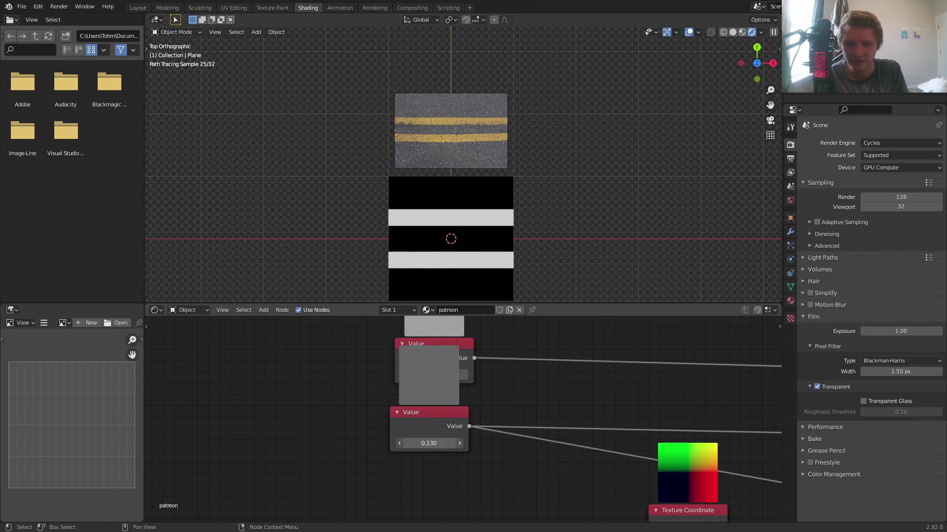
type(".1")
key("Return")
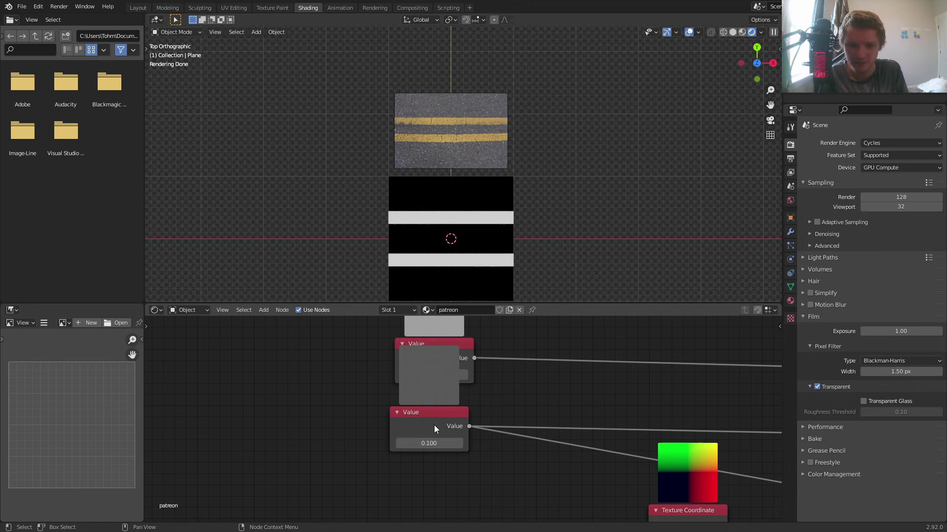
Step: Move the thickness Value node farther out and set both its name and label to "thicc"
left_click_drag(434, 425, 256, 414)
key("n")
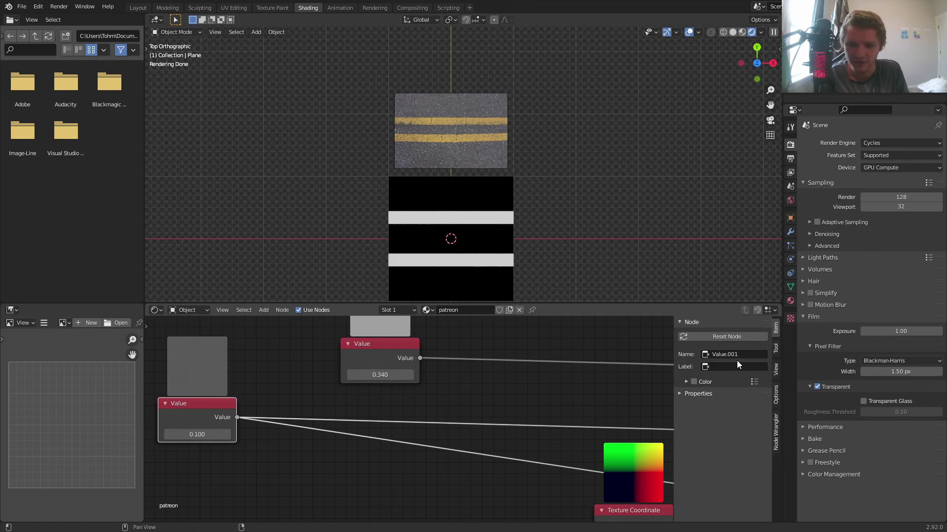
left_click(727, 354)
type("thicc")
key("Return")
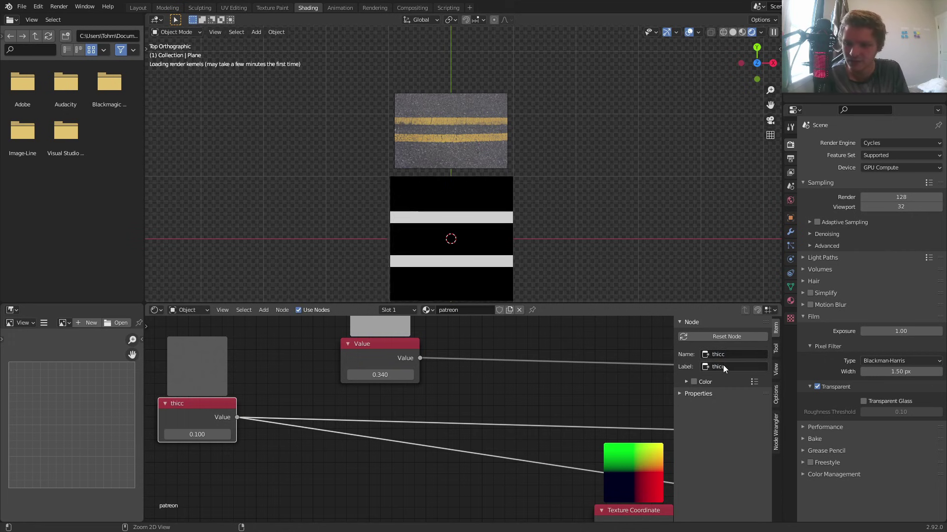
Step: Set both the name and label of the other Value node to "space"
left_click(402, 360)
left_click(732, 354)
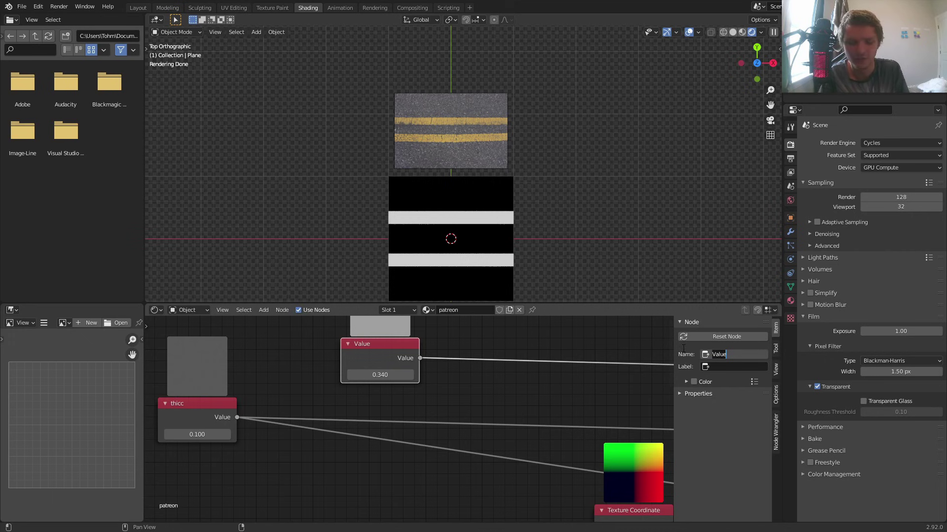
type("space")
key("Return")
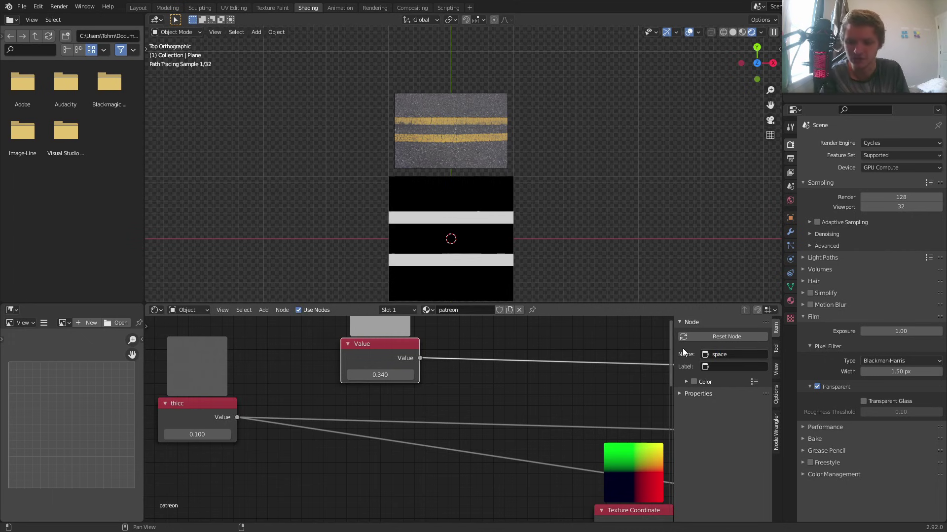
type("space")
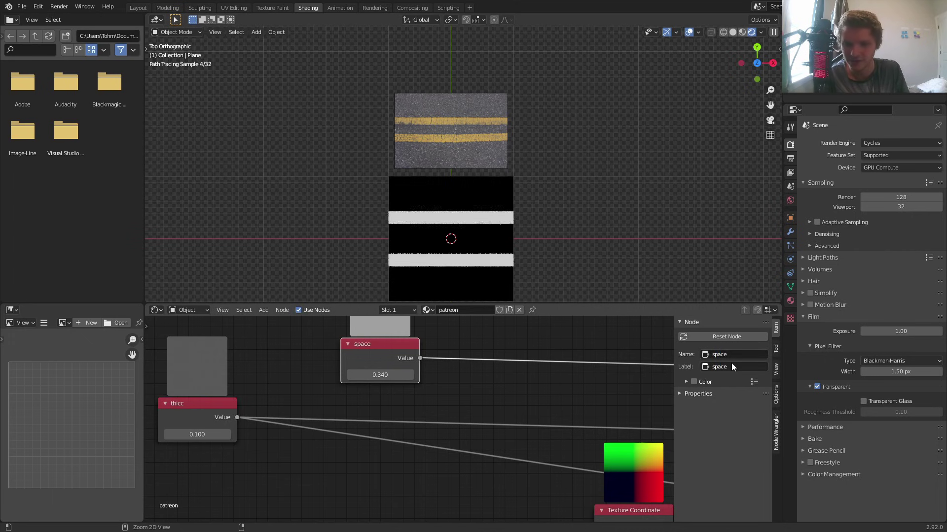
Step: Move the two Value nodes away from the rest of the network and set the space value to 0.25
left_click_drag(392, 346, 226, 321)
middle_click_drag(274, 343, 439, 378)
left_click_drag(358, 439, 268, 421)
left_click(380, 384)
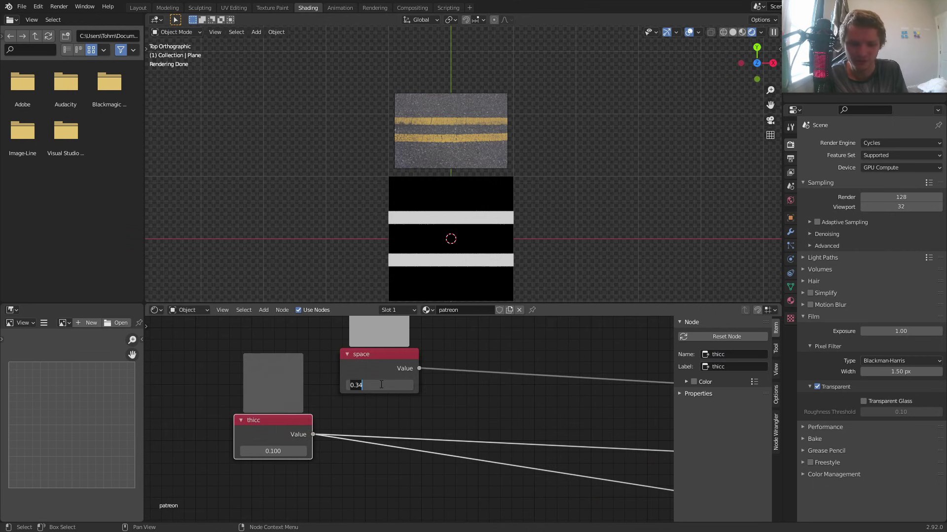
type(".")
type(".2")
key("Return")
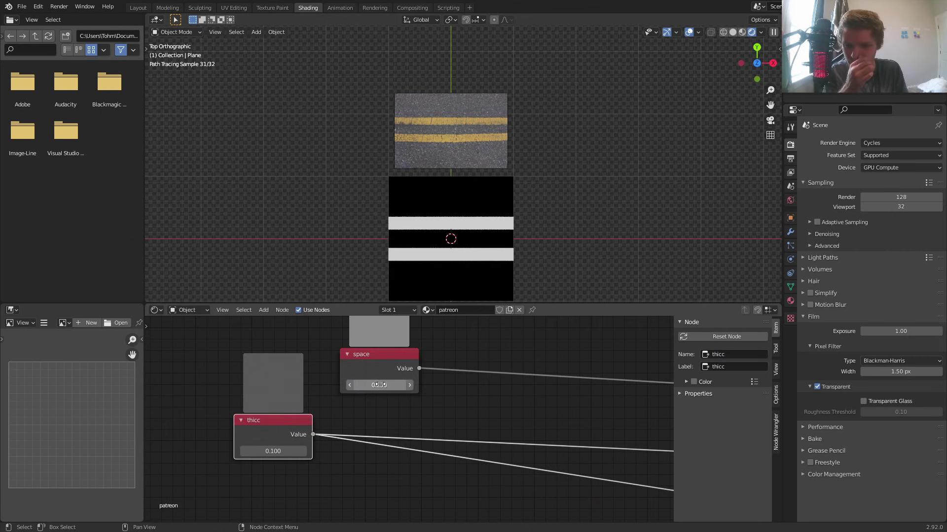
Step: Set the thicc value to 0.075
left_click(277, 450)
key("BackSpace")
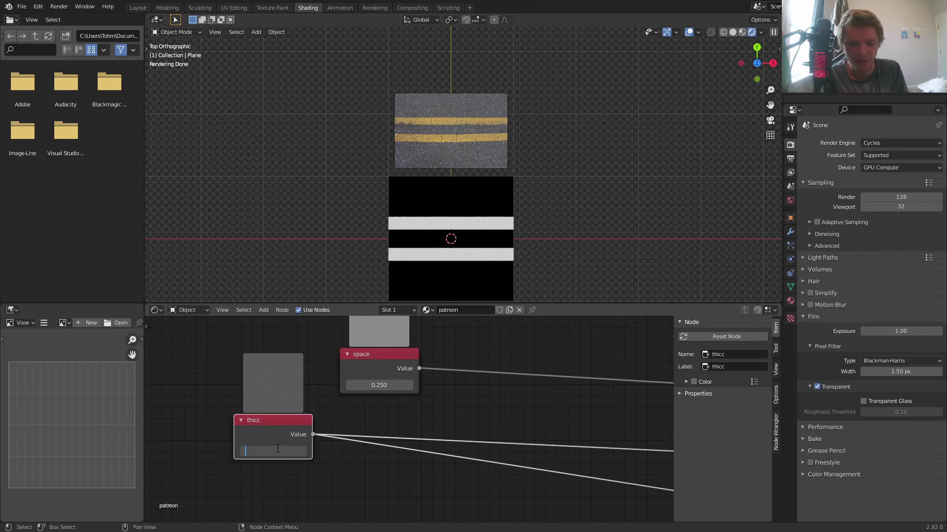
type(".075")
key("Return")
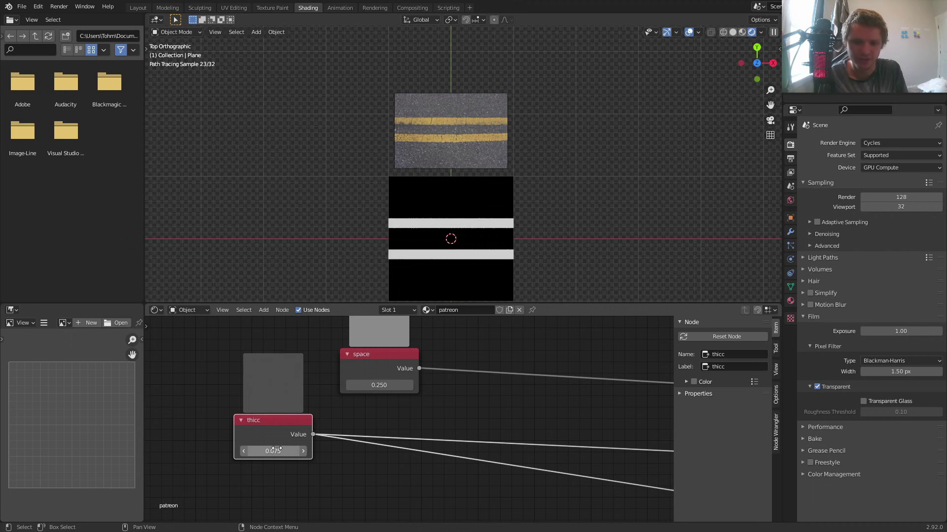
Step: Try moving the reference road image over the striped plane, and undo the move
scroll(446, 398, "down", 1)
scroll(446, 396, "down", 2)
middle_click_drag(558, 422, 218, 370)
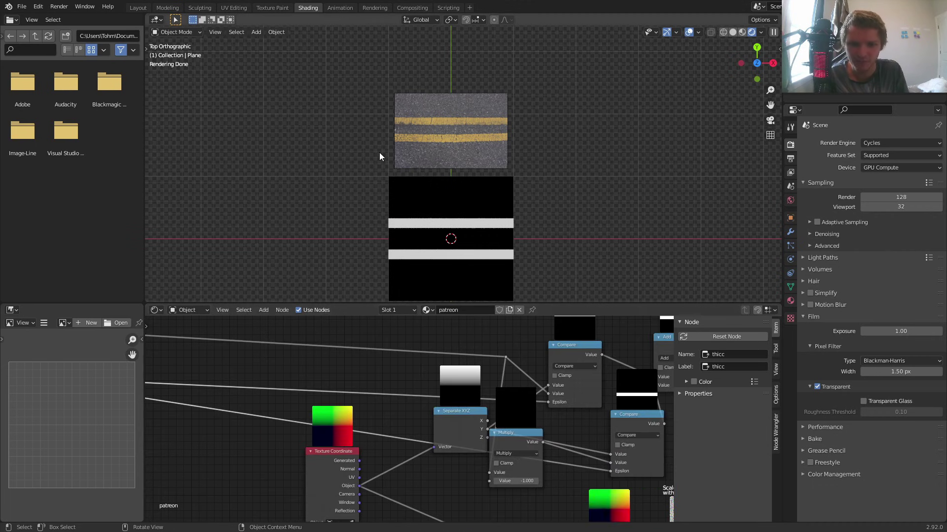
left_click(436, 118)
key("g")
left_click(465, 224)
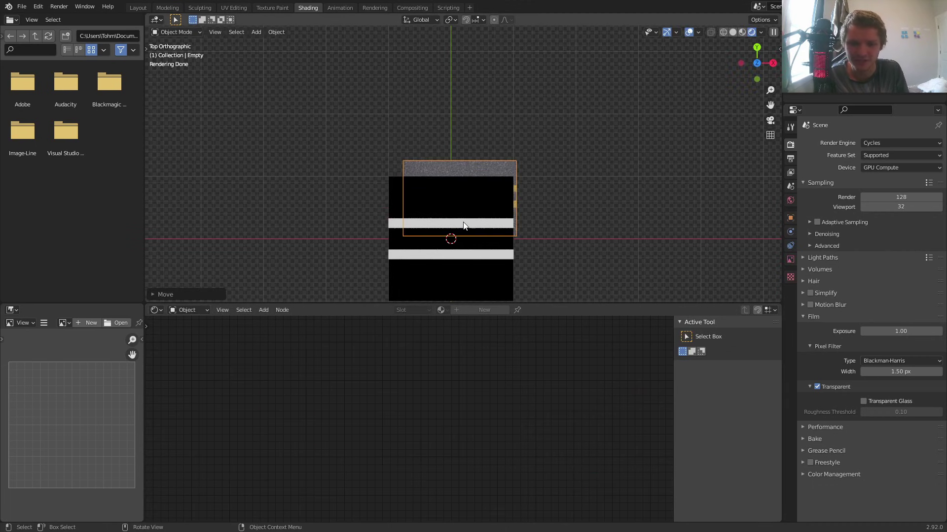
key("ctrl+z")
Step: Reselect the plane and move its Principled BSDF and output nodes farther away to make room in the network
left_click(468, 227)
scroll(475, 400, "down", 4)
middle_click_drag(560, 396, 344, 390)
left_click_drag(548, 459, 454, 380)
key("g")
left_click(537, 392)
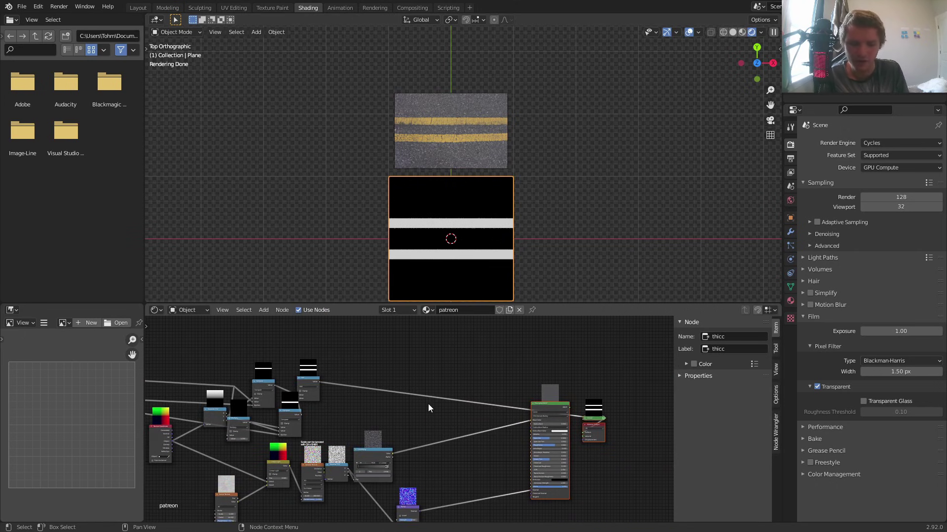
Step: Connect the Principled BSDF back to the Material Output to preview the full asphalt shader
scroll(401, 408, "up", 2)
scroll(401, 409, "up", 1)
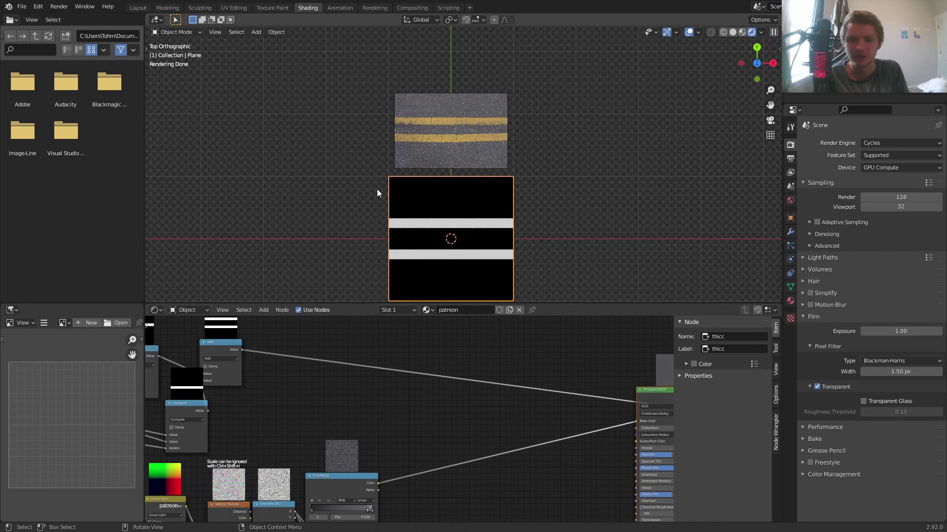
middle_click_drag(584, 407, 399, 389)
left_click(483, 377, "ctrl+shift")
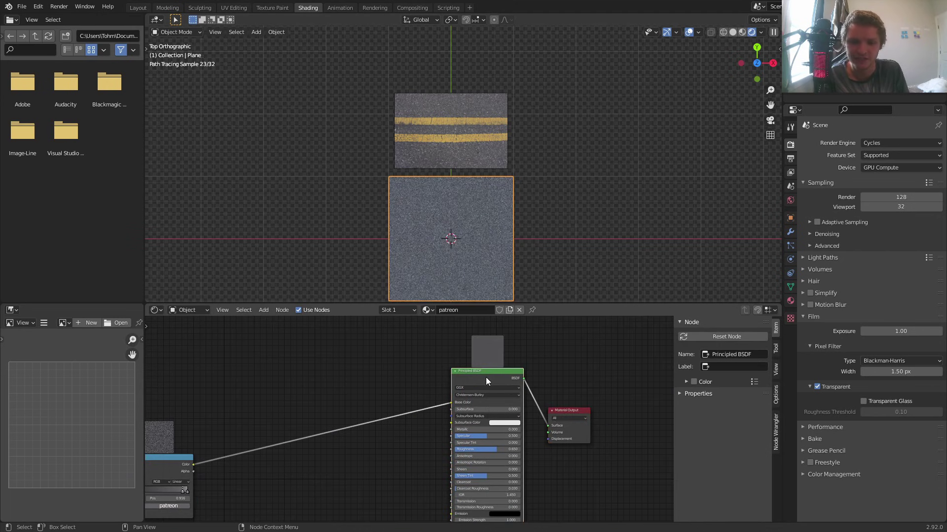
Step: Insert a Mix color node between the ColorRamp and the Principled BSDF's Base Color
middle_click_drag(281, 408, 521, 383)
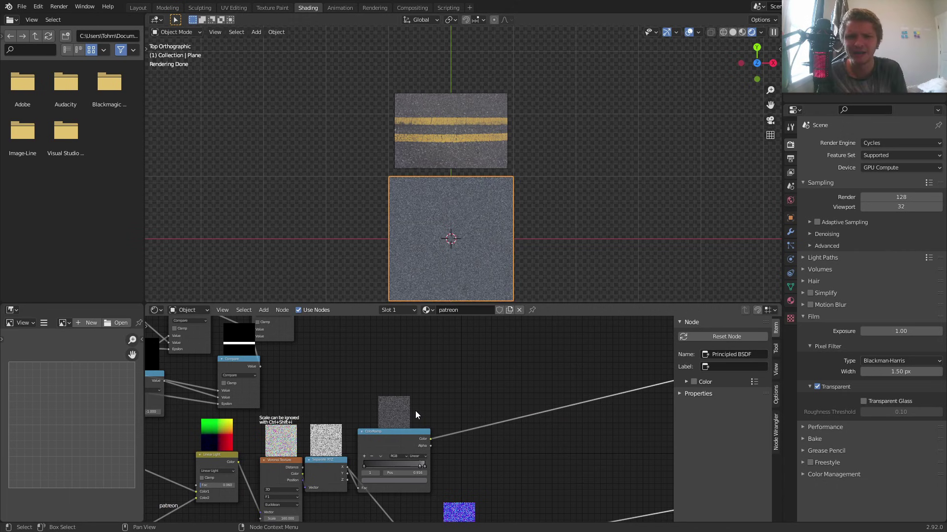
scroll(466, 122, "up", 5)
scroll(467, 123, "up", 1)
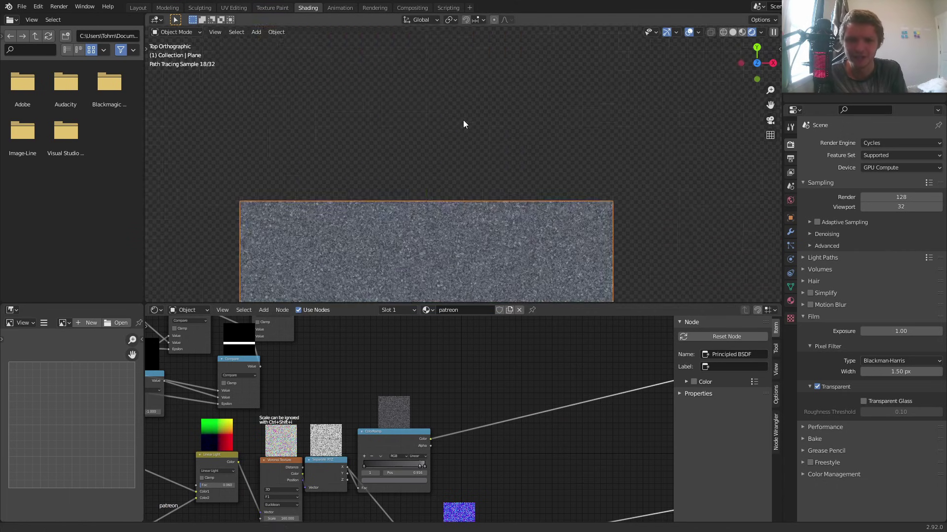
middle_click_drag(463, 119, 461, 191, "shift")
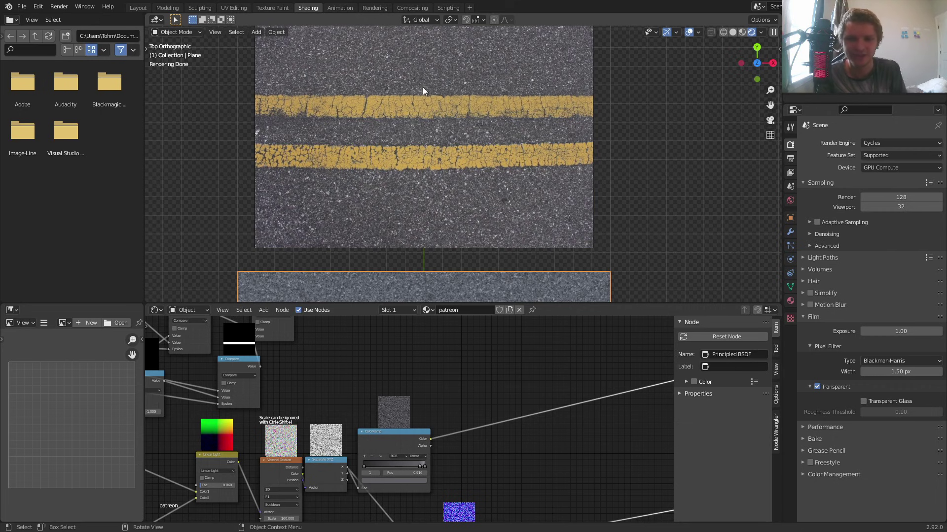
scroll(438, 89, "up", 3)
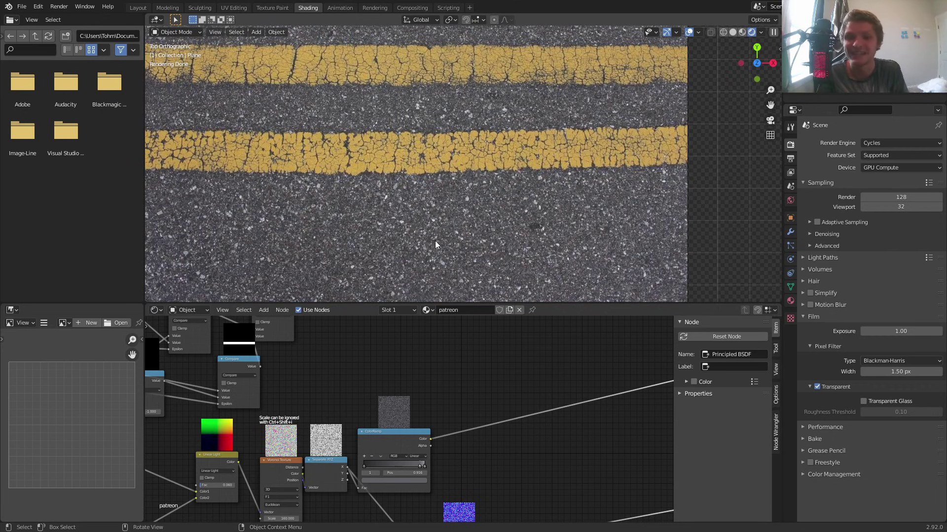
key("shift+a")
left_click(483, 389)
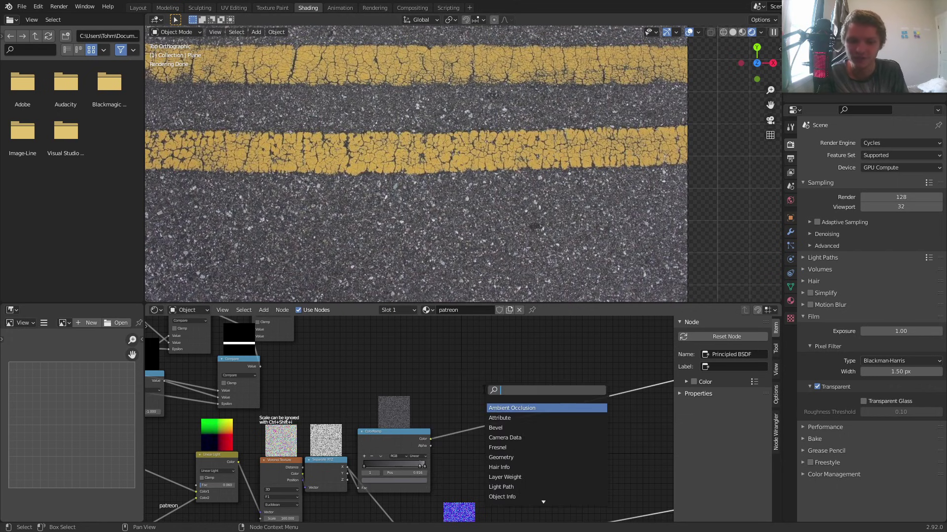
type("mix")
key("Down")
key("Return")
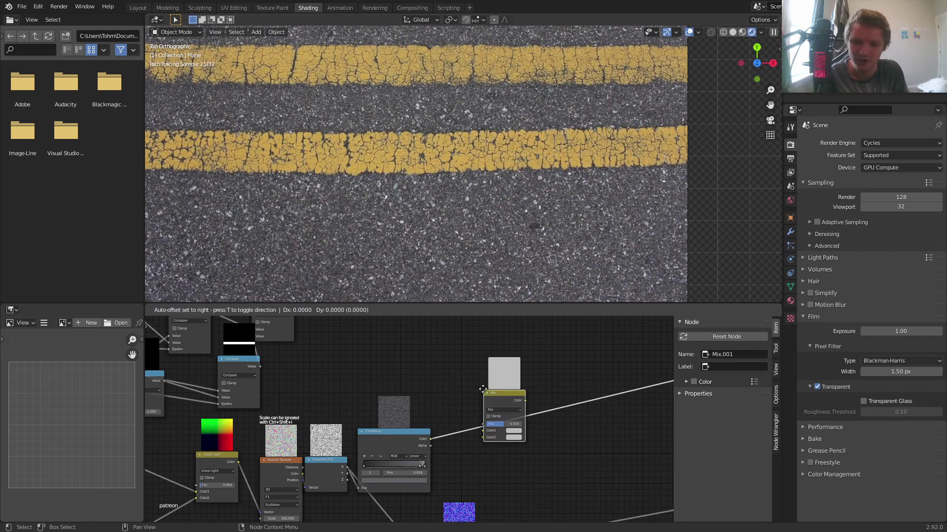
left_click(483, 390)
left_click(523, 362)
Step: Connect the stripe mask's Add node output to the Mix node's Fac input
middle_click_drag(469, 356, 474, 429)
left_click_drag(300, 379, 511, 460)
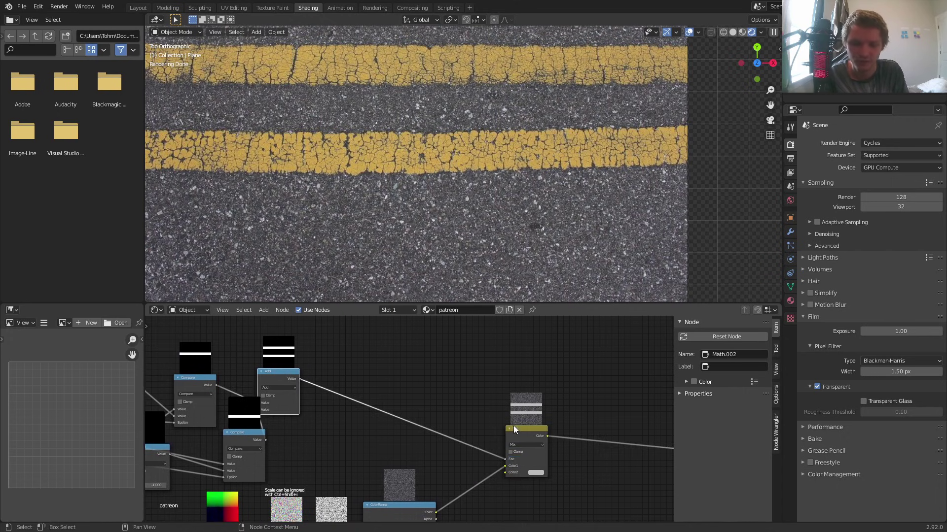
middle_click_drag(511, 425, 410, 411)
scroll(410, 413, "up", 5)
left_click(446, 469)
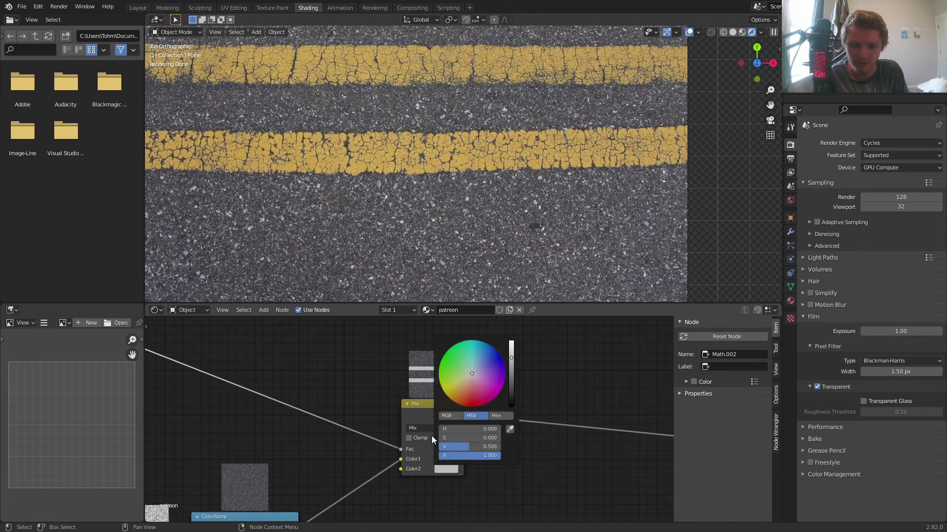
Step: Preview the Principled BSDF and view the striped asphalt plane beside the reference image
middle_click_drag(630, 444, 400, 399)
left_click(459, 392, "ctrl+shift")
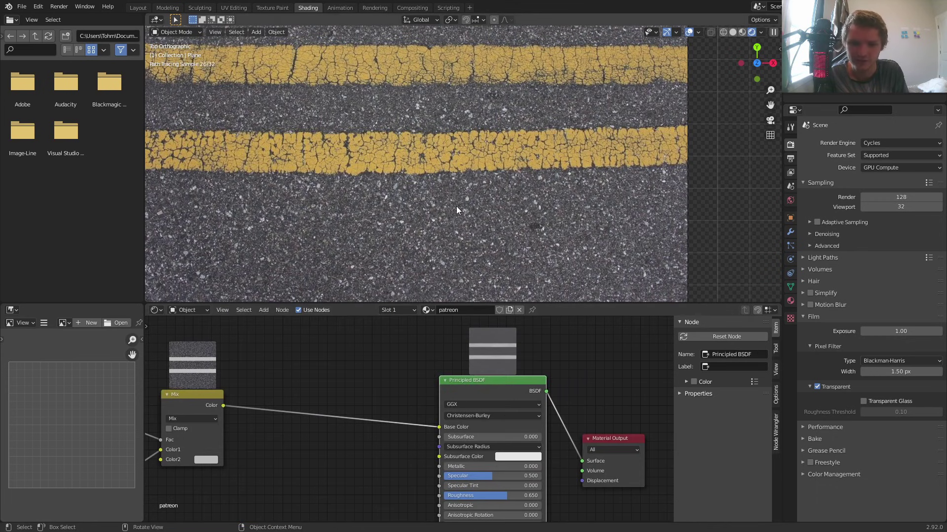
scroll(456, 207, "down", 6)
middle_click_drag(439, 244, 433, 141, "shift")
middle_click_drag(363, 385, 649, 349)
scroll(543, 385, "up", 3)
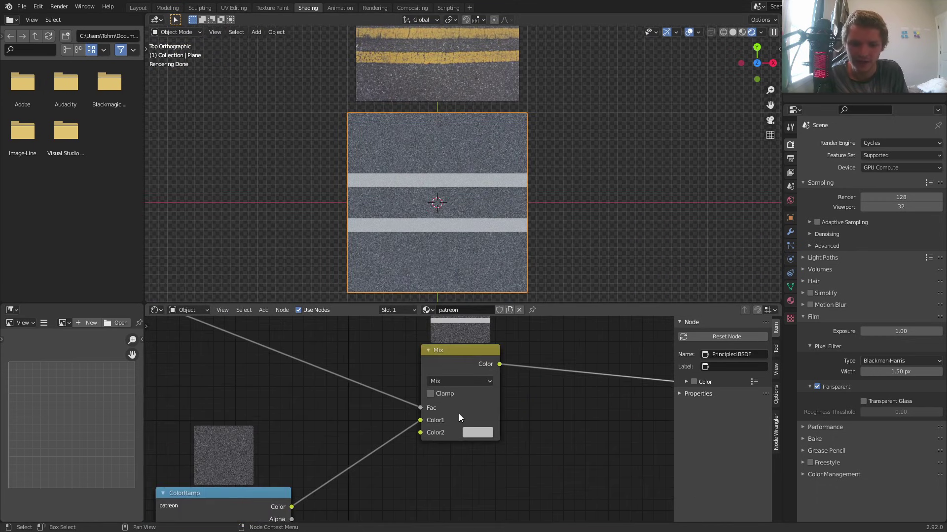
left_click(469, 425)
left_click(475, 432)
left_click_drag(476, 333, 527, 317)
key("ctrl+z")
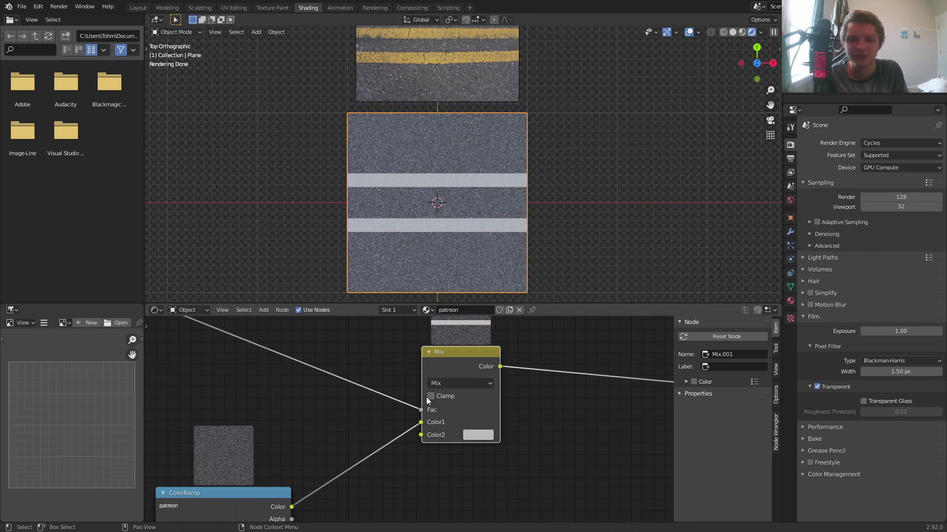
Step: Set the space value to 0.2 to bring the two stripes closer together
scroll(316, 373, "down", 7)
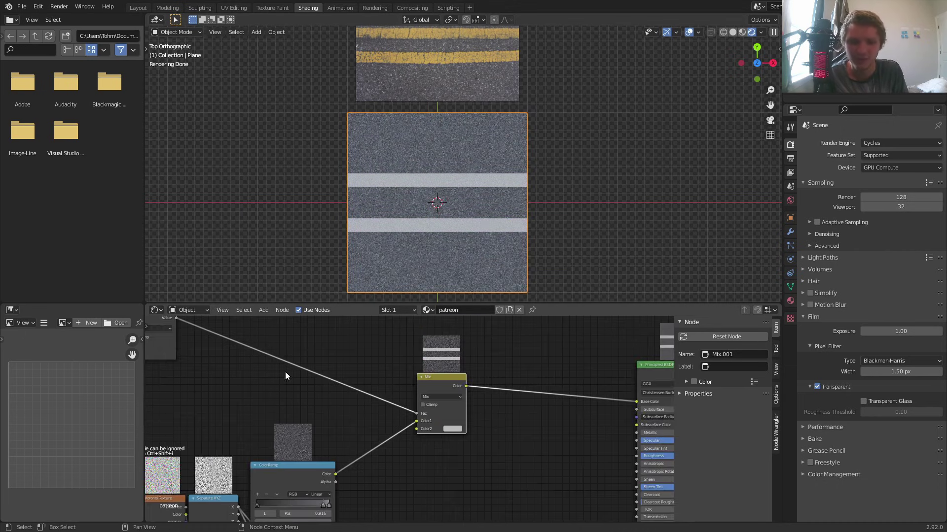
middle_click_drag(281, 370, 534, 445)
middle_click_drag(509, 411, 240, 351)
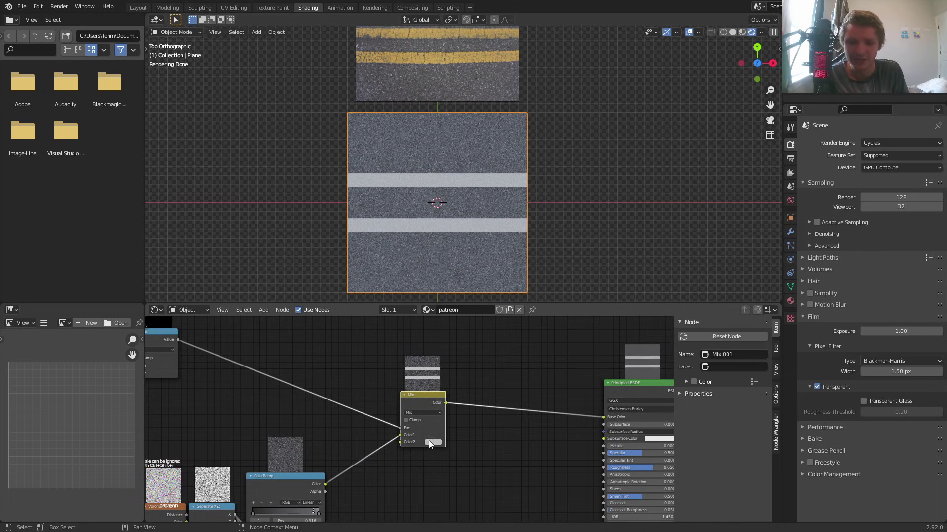
middle_click_drag(276, 396, 525, 388)
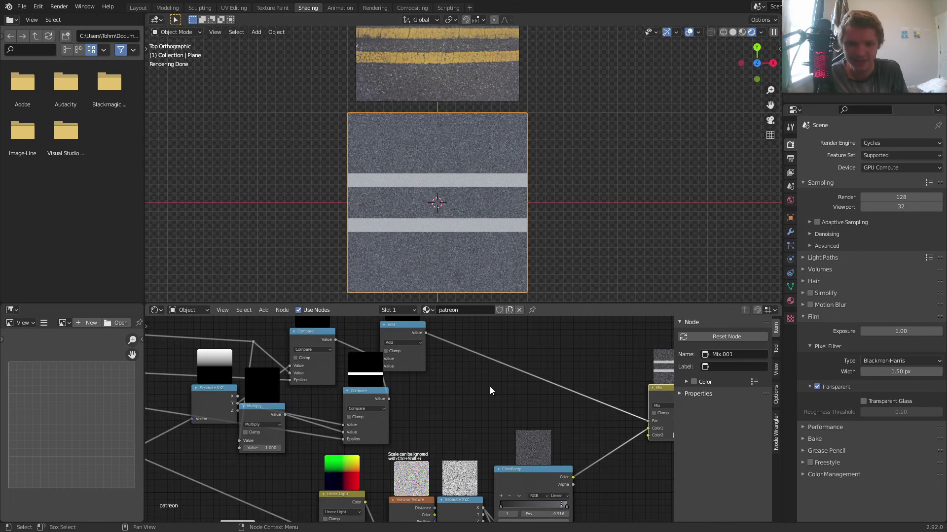
middle_click_drag(254, 381, 404, 391)
middle_click_drag(165, 395, 393, 404)
middle_click_drag(222, 372, 423, 392)
scroll(425, 390, "up", 5)
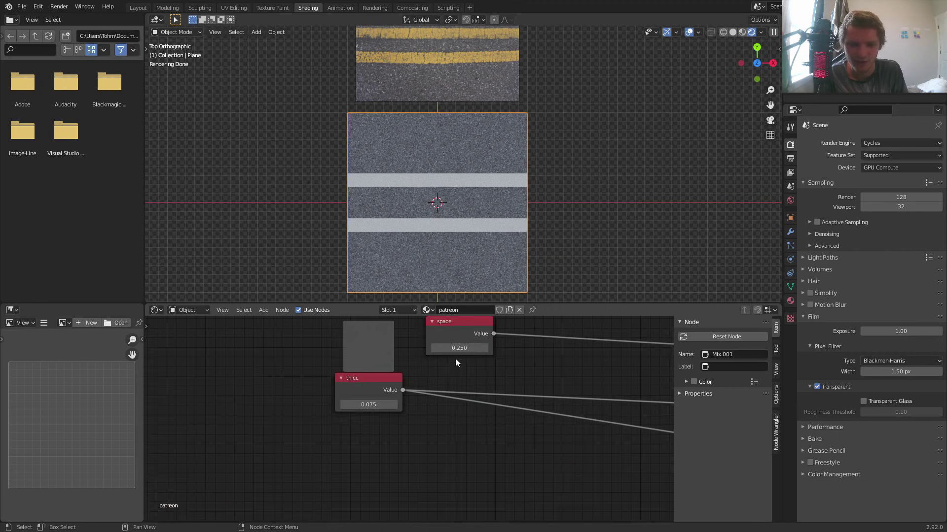
left_click(457, 349)
key("BackSpace")
key("Return")
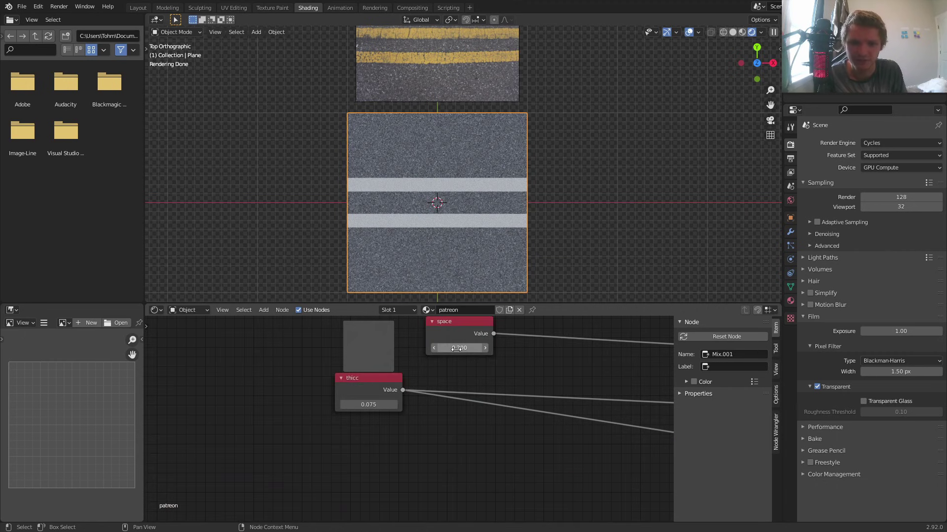
scroll(493, 151, "down", 2)
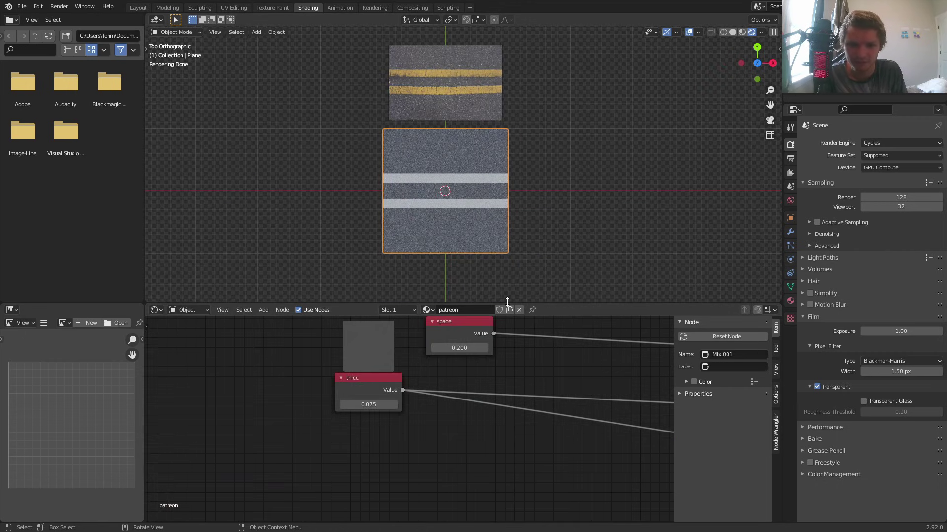
middle_click_drag(566, 406, 320, 353)
middle_click_drag(582, 373, 154, 363)
scroll(431, 374, "down", 12)
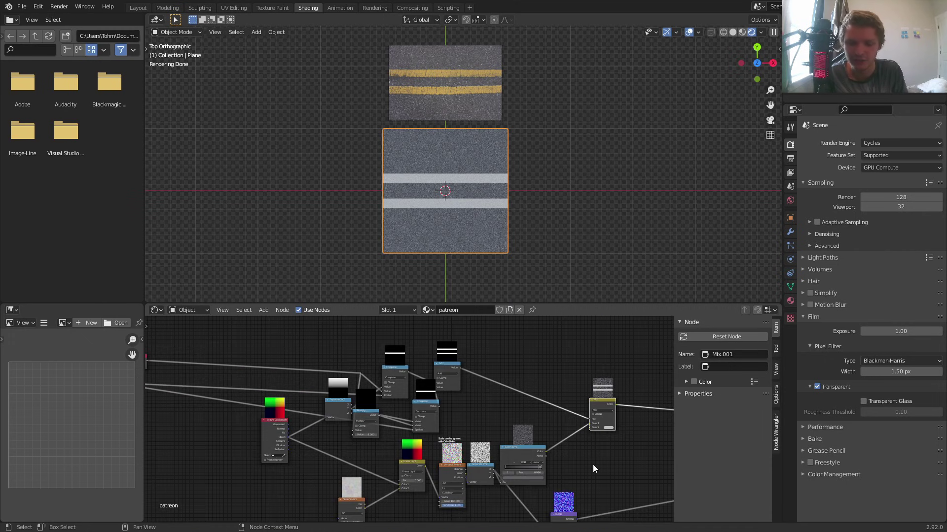
middle_click_drag(262, 355, 409, 376)
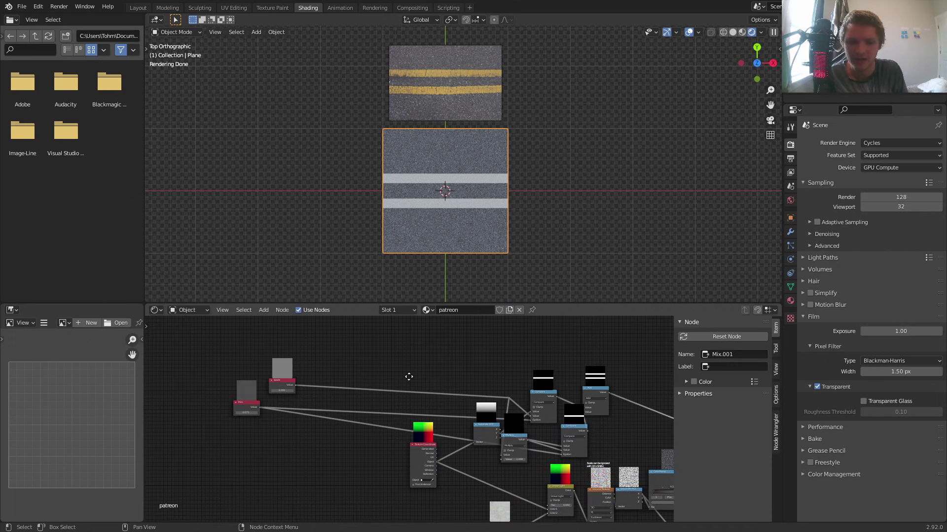
Step: Add a reroute on the thickness value's outgoing links and move both value nodes closer to the stripe mask nodes
left_click_drag(292, 444, 204, 363)
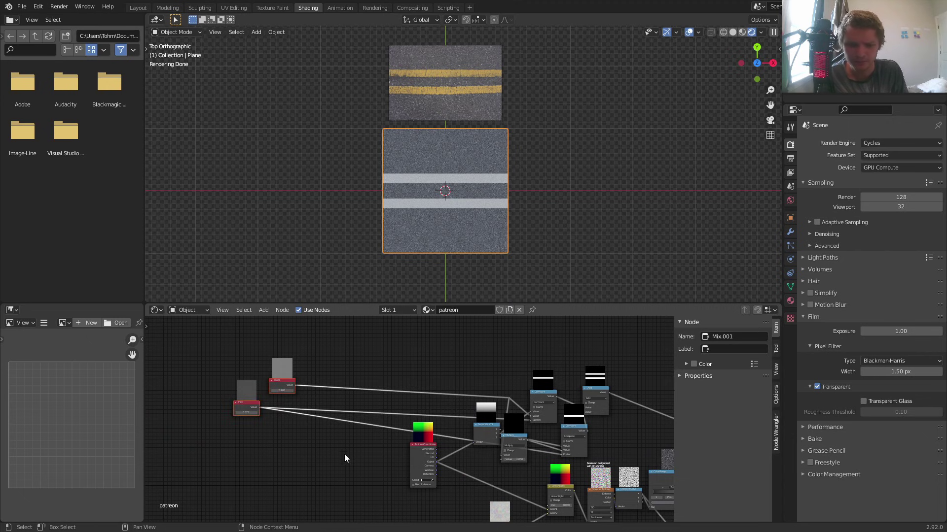
right_click_drag(345, 454, 342, 400, "shift")
key("g")
left_click(468, 422)
left_click_drag(304, 436, 197, 337)
key("g")
left_click(337, 327)
Step: Examine the reference photo's stripe edges and move the Linear Light mix node closer to the Noise Texture node
scroll(461, 167, "up", 5)
scroll(457, 172, "up", 6)
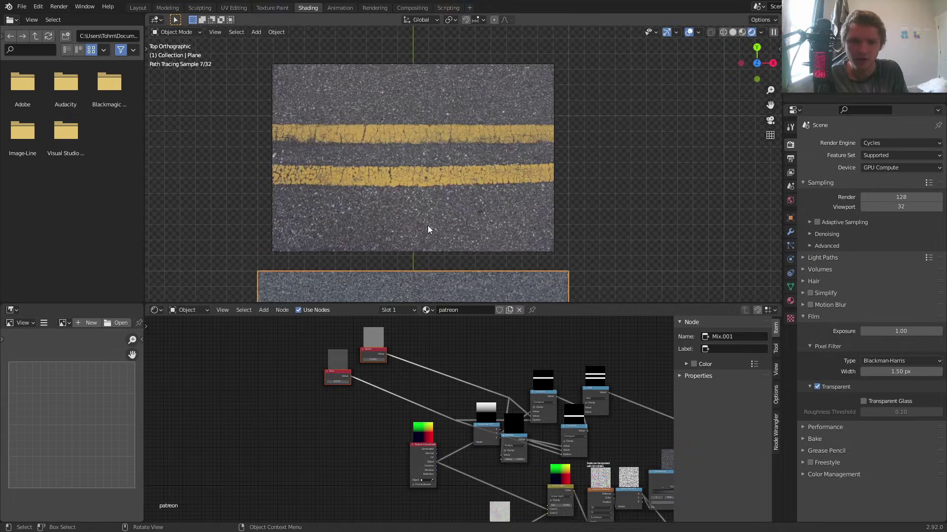
middle_click_drag(326, 134, 497, 159, "shift")
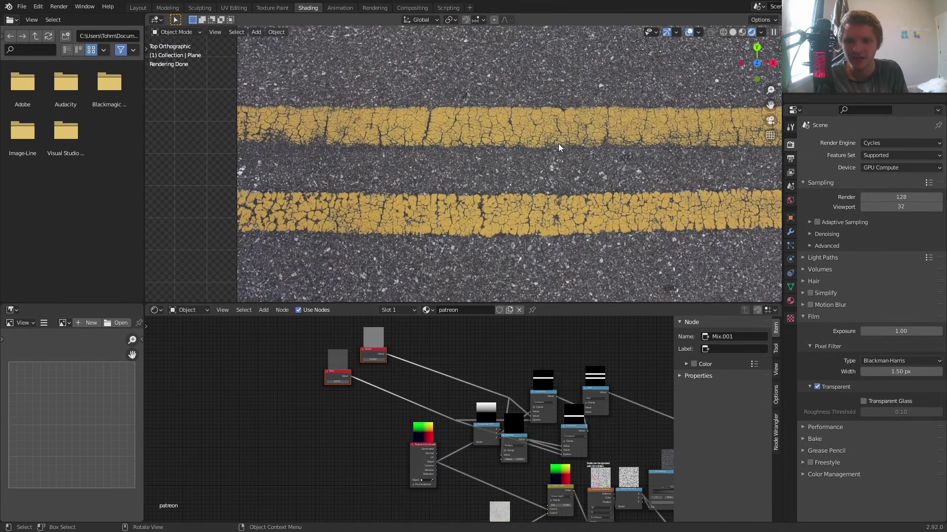
middle_click_drag(594, 424, 394, 394)
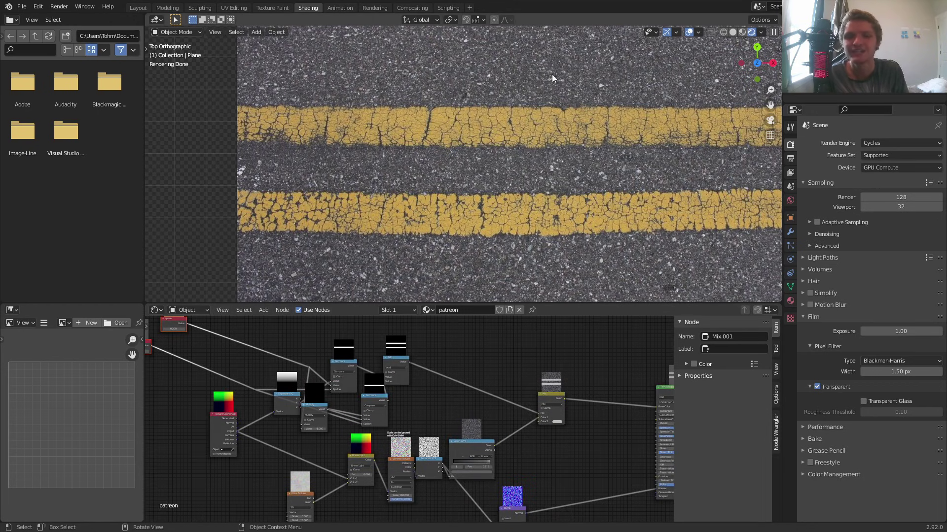
middle_click_drag(313, 419, 378, 314)
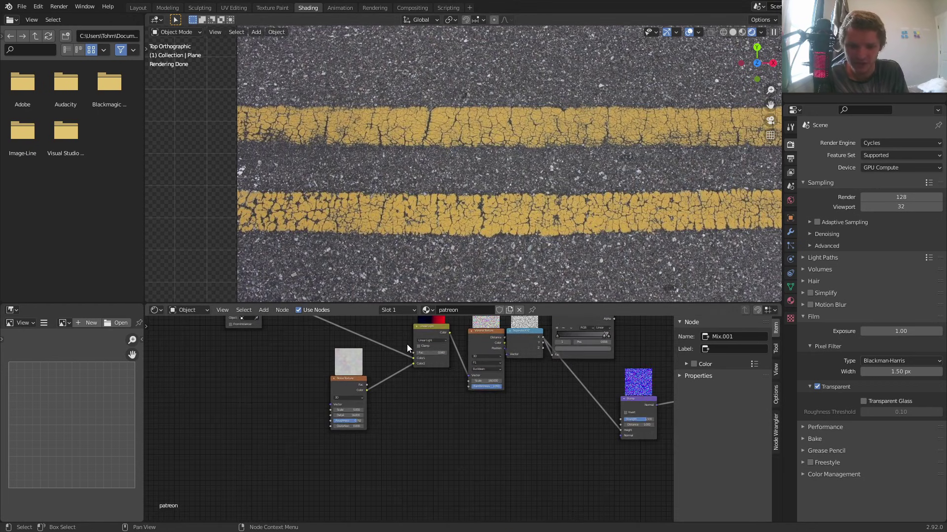
scroll(406, 345, "up", 4)
middle_click_drag(436, 391, 430, 470)
left_click_drag(439, 456, 393, 460)
scroll(431, 432, "down", 3)
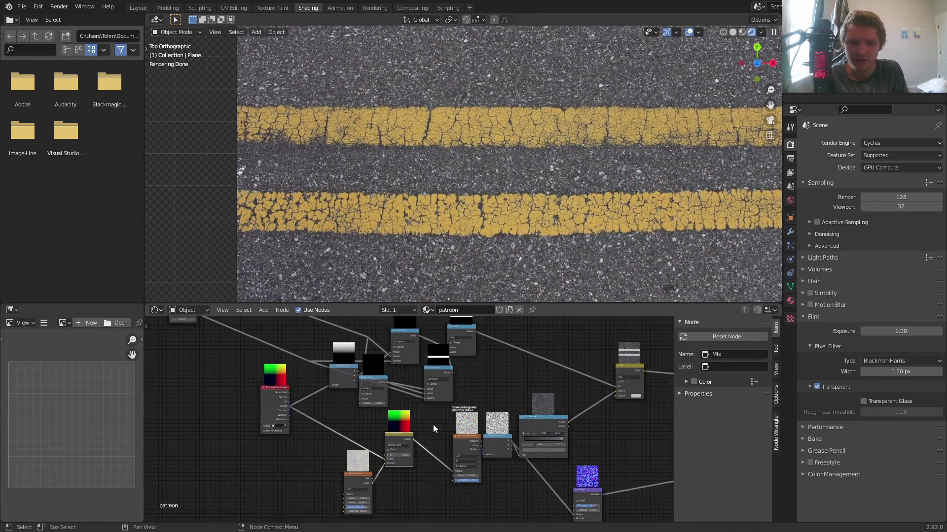
middle_click_drag(432, 425, 418, 467)
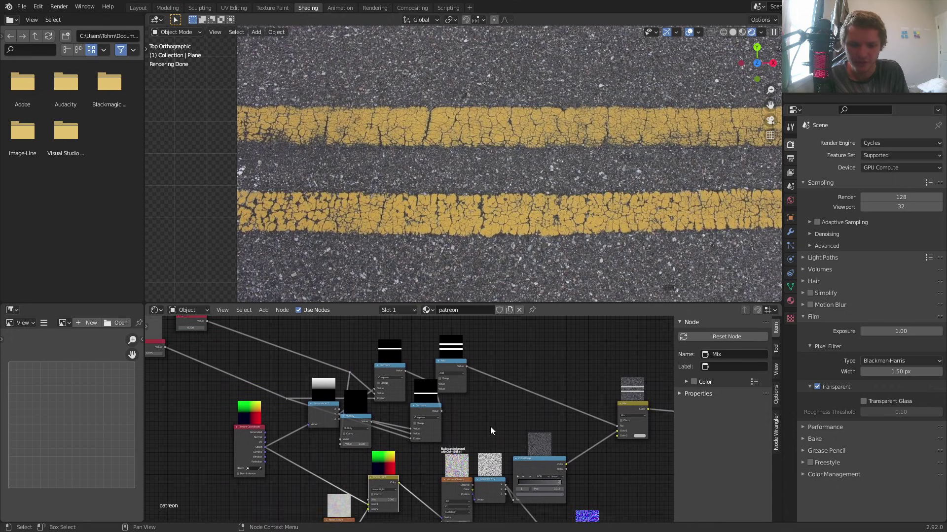
Step: Move the stripe mask nodes nearer the Mix node and connect the Linear Light node's Color output to their Separate XYZ Vector input
left_click_drag(483, 423, 304, 340)
key("g")
left_click(414, 520)
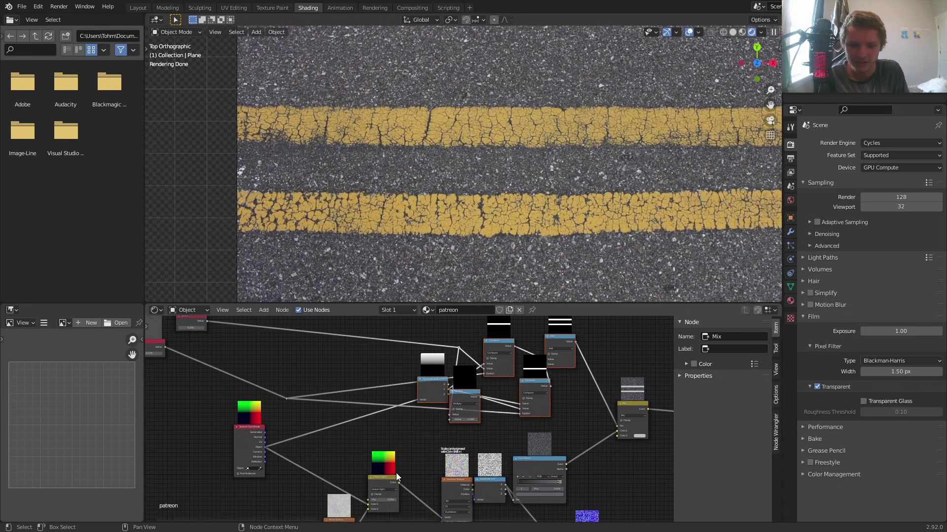
scroll(302, 461, "up", 2)
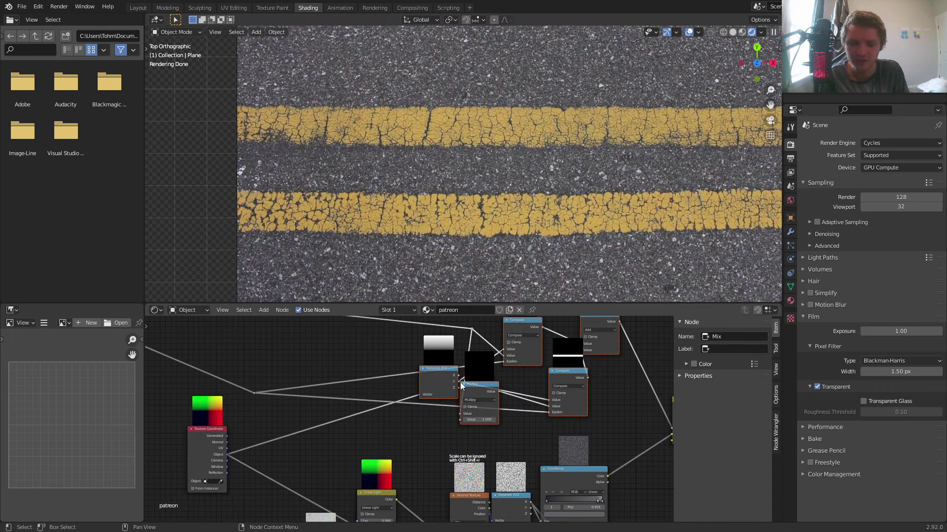
scroll(461, 380, "down", 3)
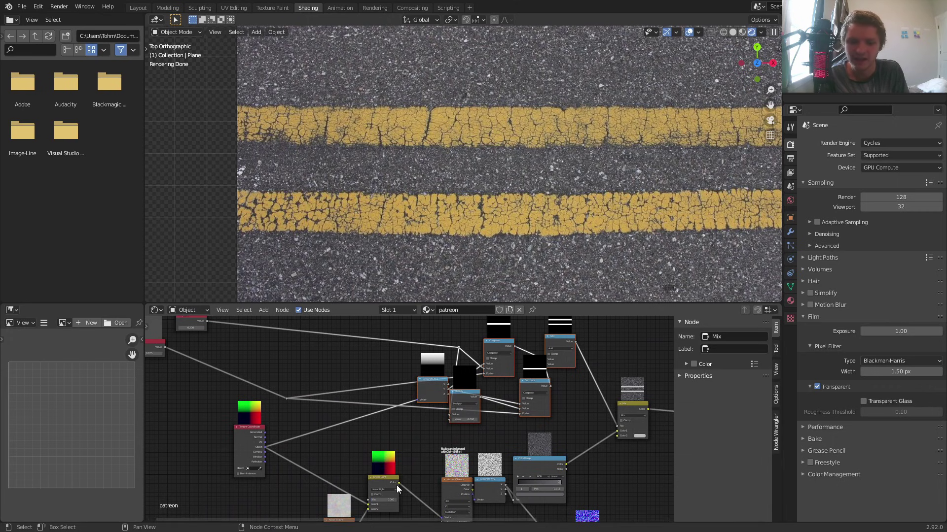
left_click_drag(399, 483, 418, 401)
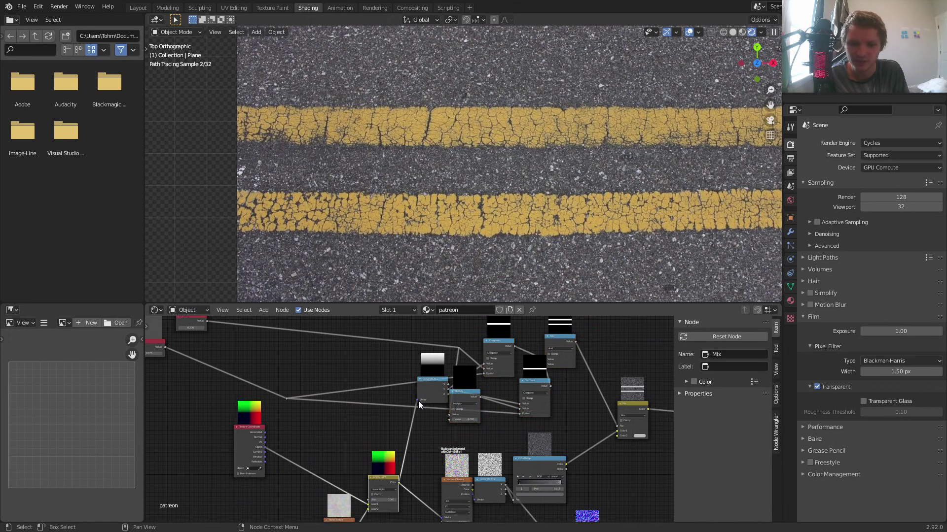
Step: Compare the stripe edges on the plane with and without the Linear Light distortion
middle_click_drag(589, 430, 517, 407)
scroll(507, 236, "down", 3)
middle_click_drag(503, 224, 442, 177, "shift")
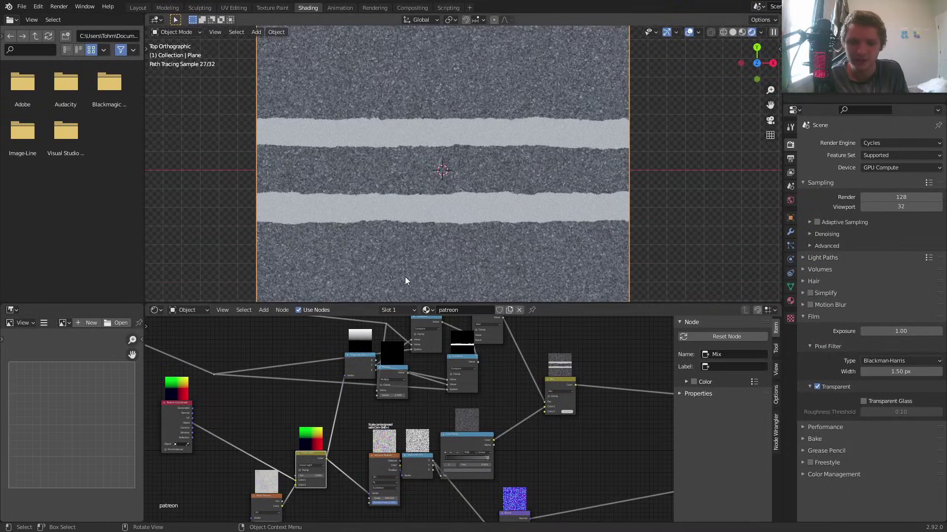
key("ctrl+z")
key("ctrl+shift+z")
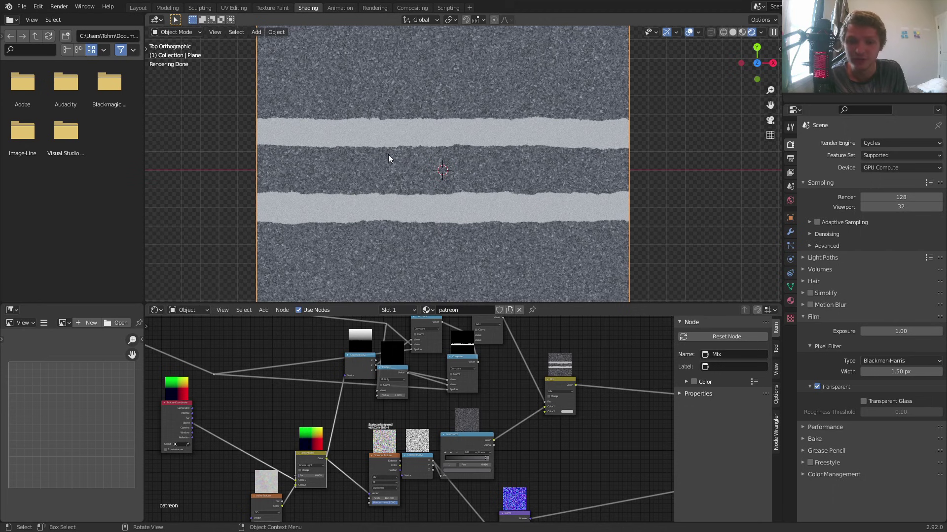
scroll(388, 156, "down", 1)
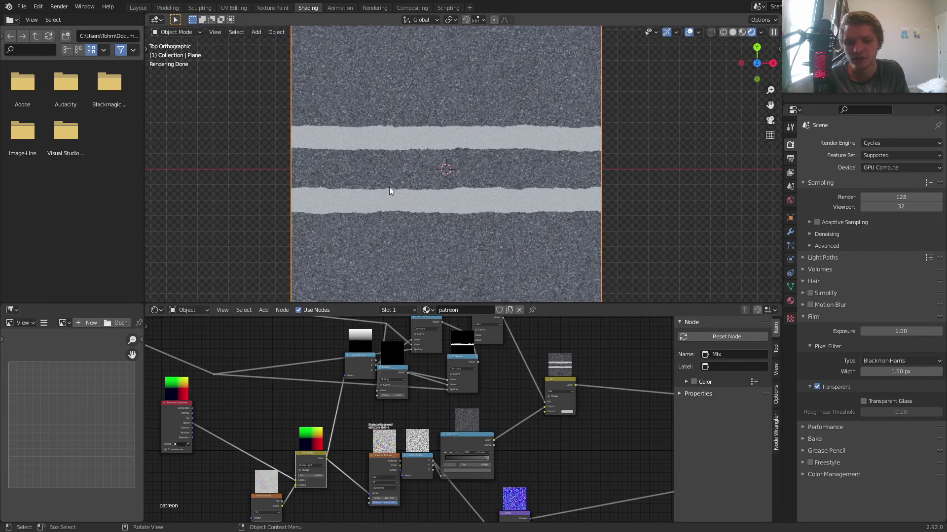
Step: Try adjusting the Linear Light node's Fac value
middle_click_drag(298, 436, 448, 404)
scroll(448, 404, "up", 7)
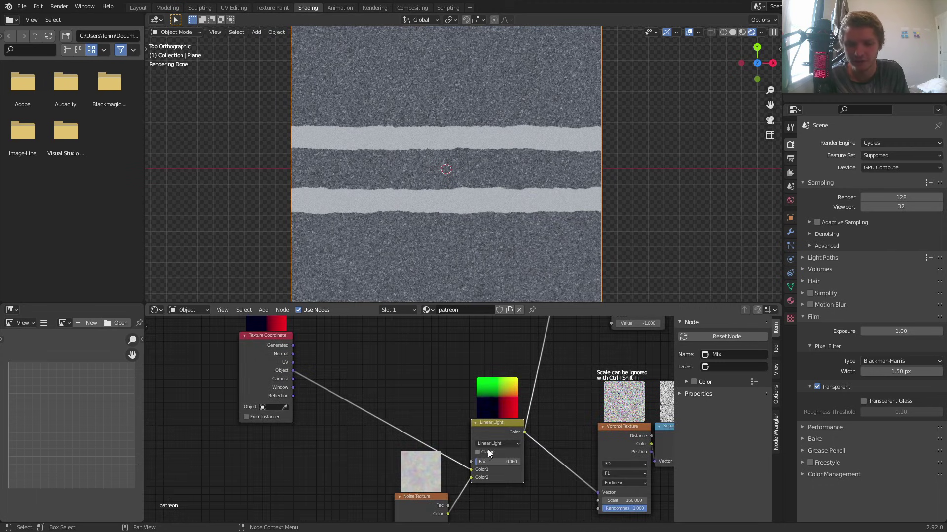
left_click_drag(485, 460, 492, 461)
key("ctrl+z")
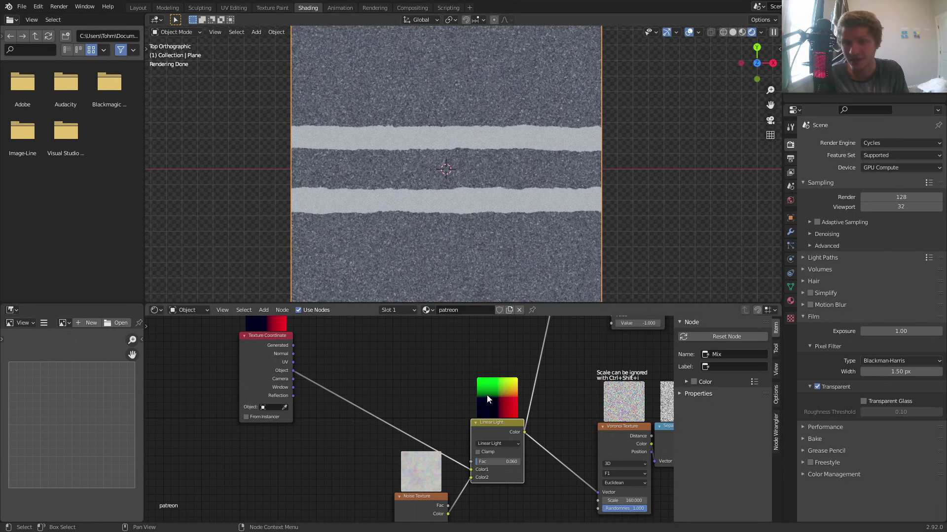
middle_click_drag(466, 443, 405, 379)
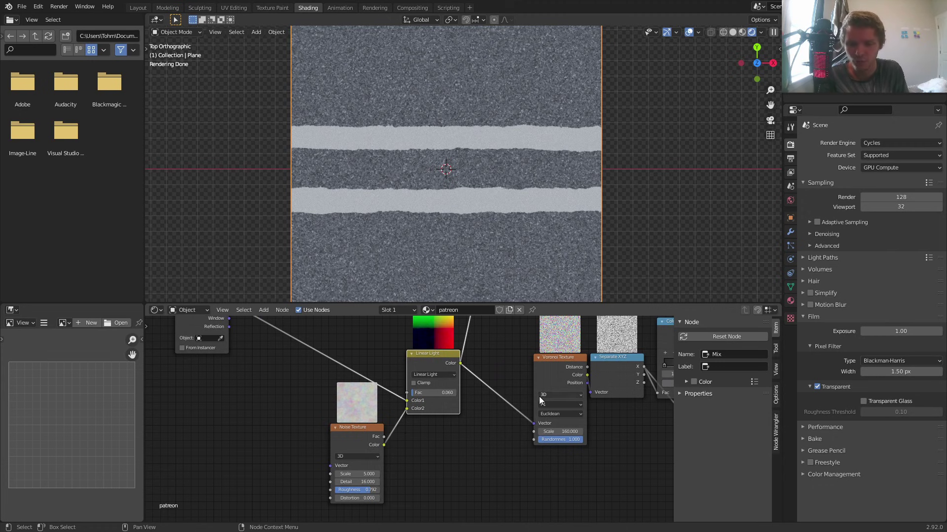
left_click(542, 368)
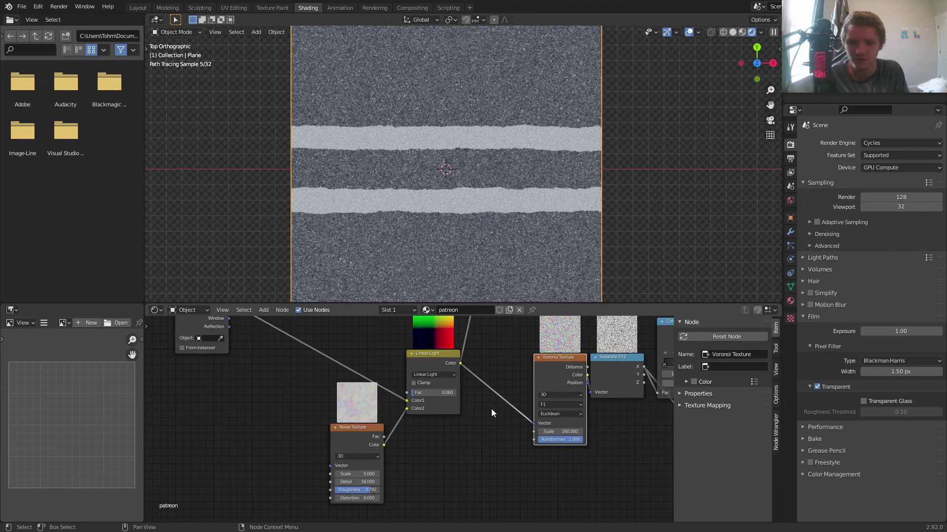
left_click(359, 429)
left_click(535, 371)
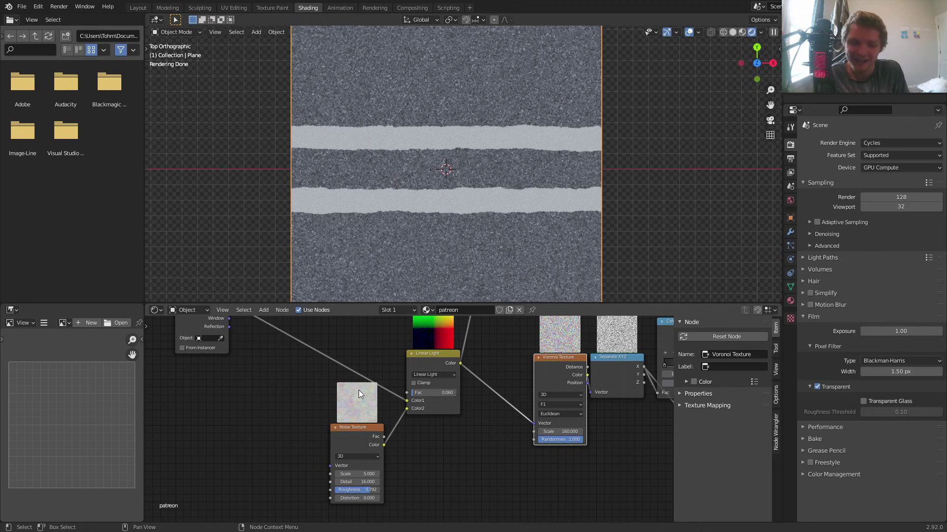
scroll(440, 408, "down", 1)
scroll(442, 395, "down", 2)
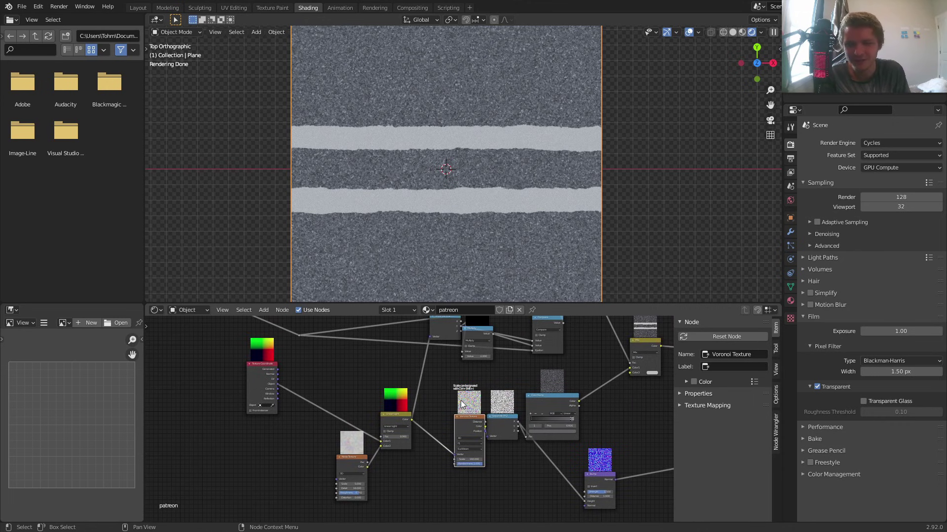
Step: Move the Noise Texture and Linear Light nodes away from the Voronoi Texture and add a reroute on the Linear Light's outgoing links
middle_click_drag(462, 404, 377, 421)
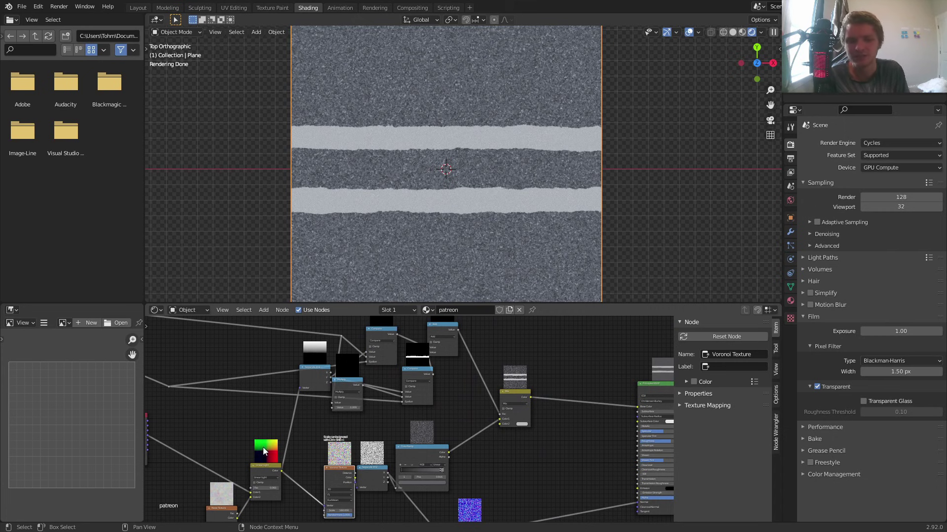
middle_click_drag(265, 464, 347, 414)
left_click_drag(351, 478, 286, 411)
key("g")
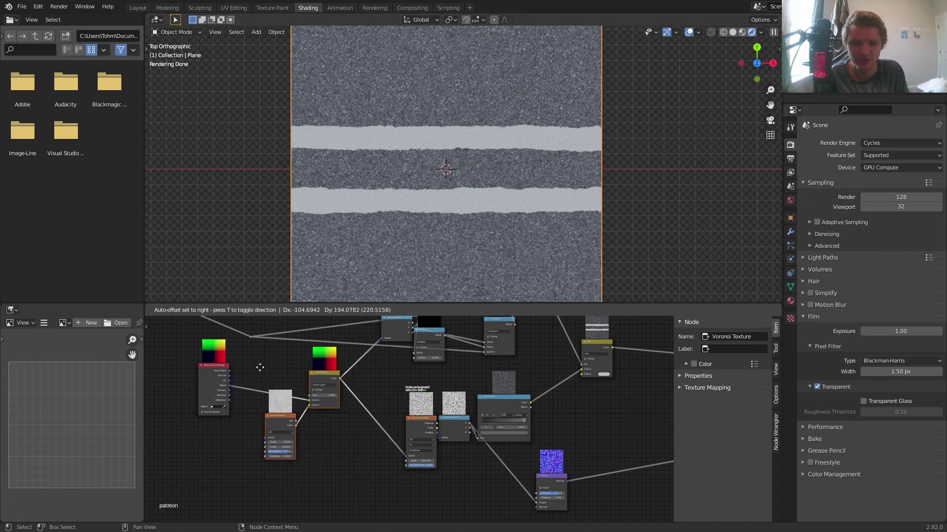
left_click(239, 371)
right_click_drag(341, 387, 326, 357, "shift")
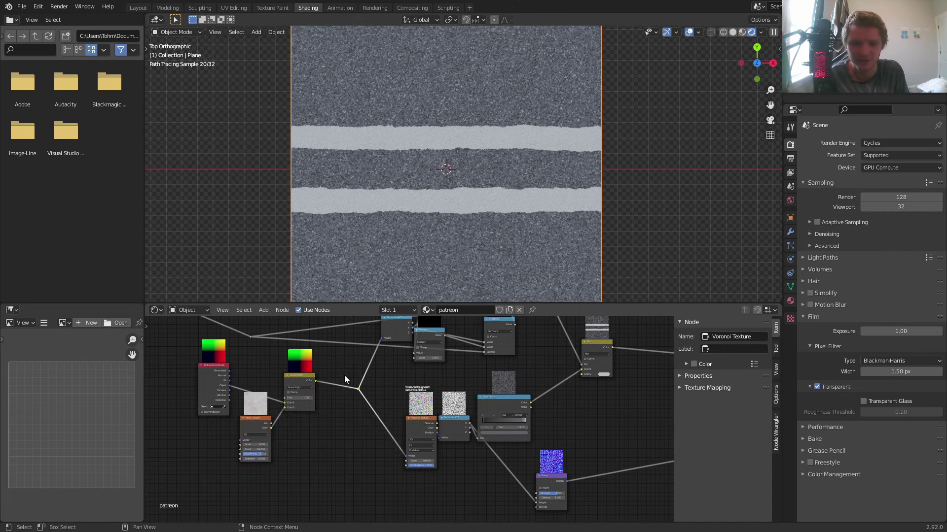
Step: Set the Mix node's Color2 to the yellow sampled from the reference photo's lower stripe
middle_click_drag(448, 362, 393, 423)
middle_click_drag(476, 391, 423, 449)
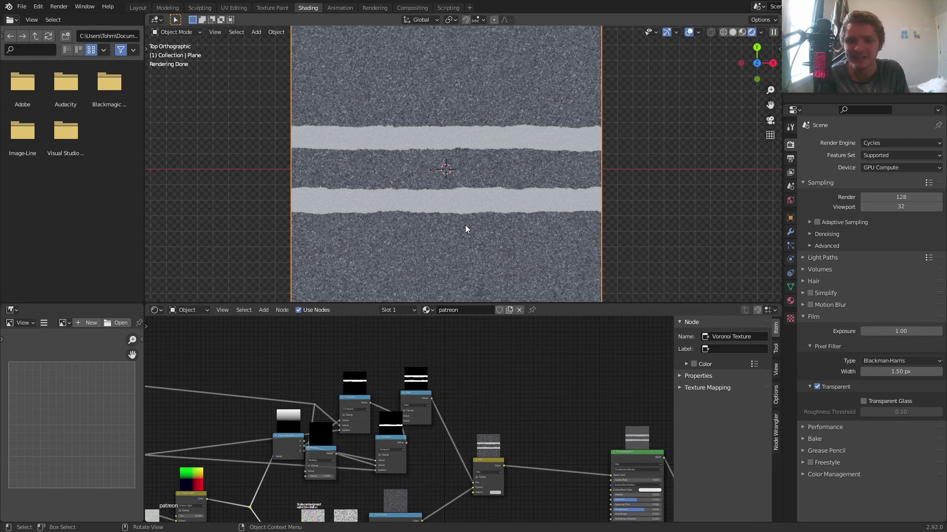
scroll(427, 436, "up", 4)
scroll(451, 191, "down", 4)
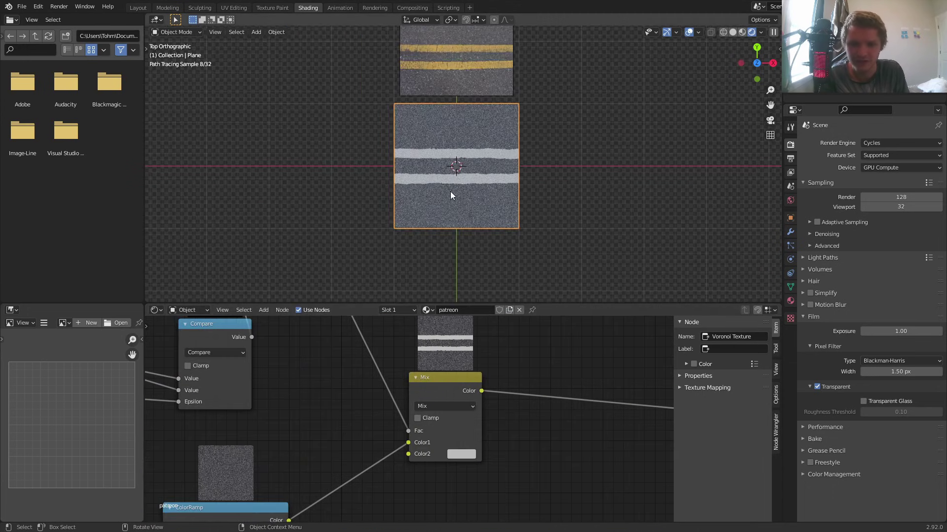
middle_click_drag(451, 191, 449, 203, "shift")
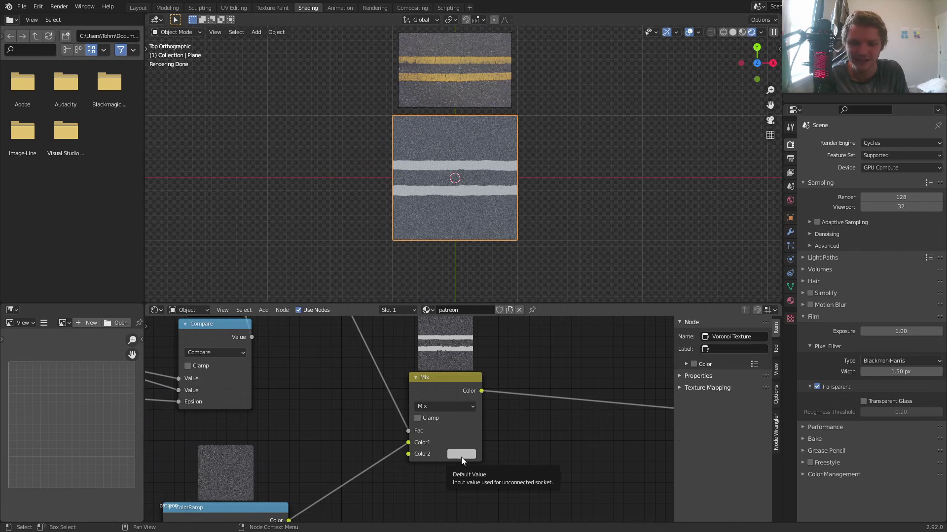
key("e")
left_click(477, 77)
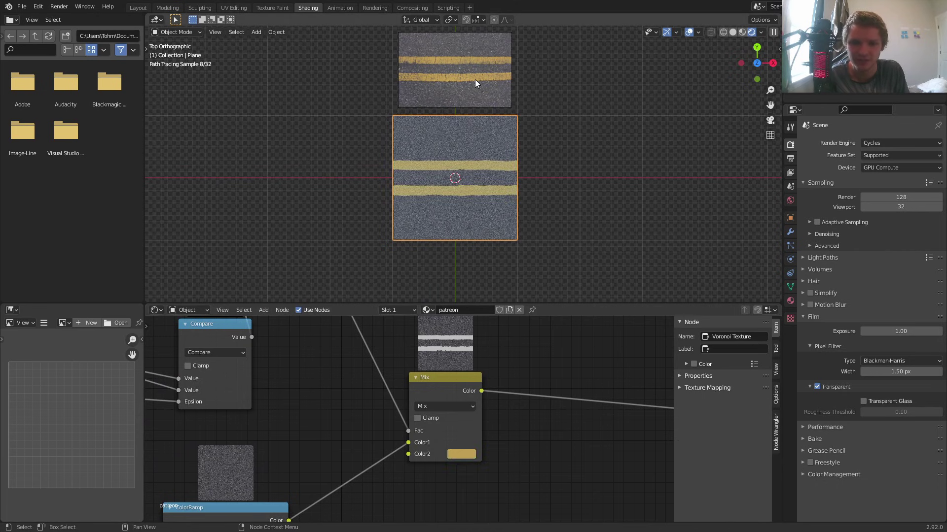
Step: Adjust the Mix node's Color2 to a more saturated orange-yellow
left_click(464, 453)
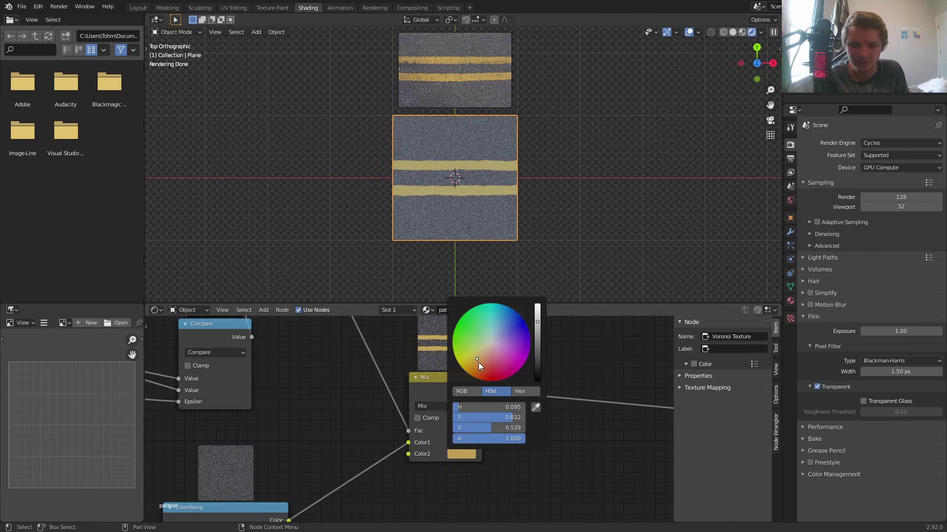
left_click(473, 372)
left_click_drag(472, 372, 473, 366)
Step: Examine the cracked paint on the reference photo's stripes and compare it with the rendered plane
scroll(446, 90, "up", 5)
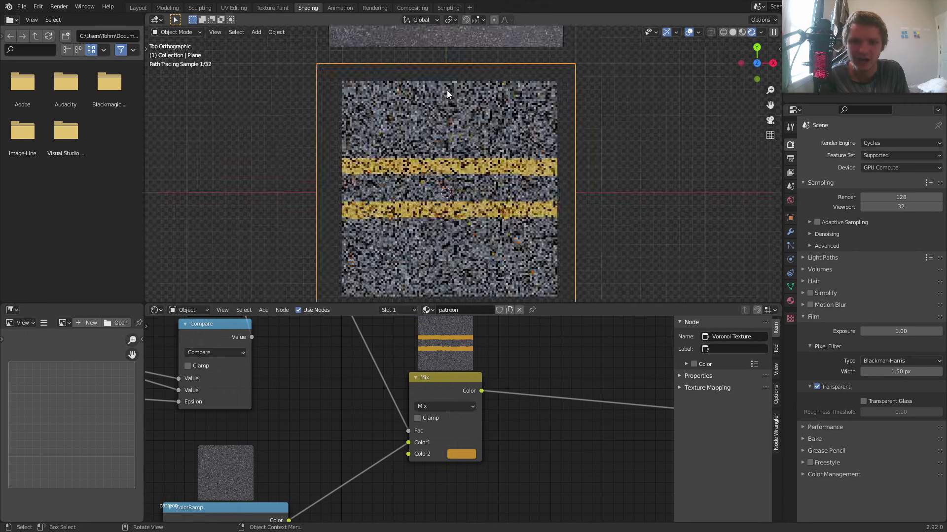
middle_click_drag(442, 84, 430, 234, "shift")
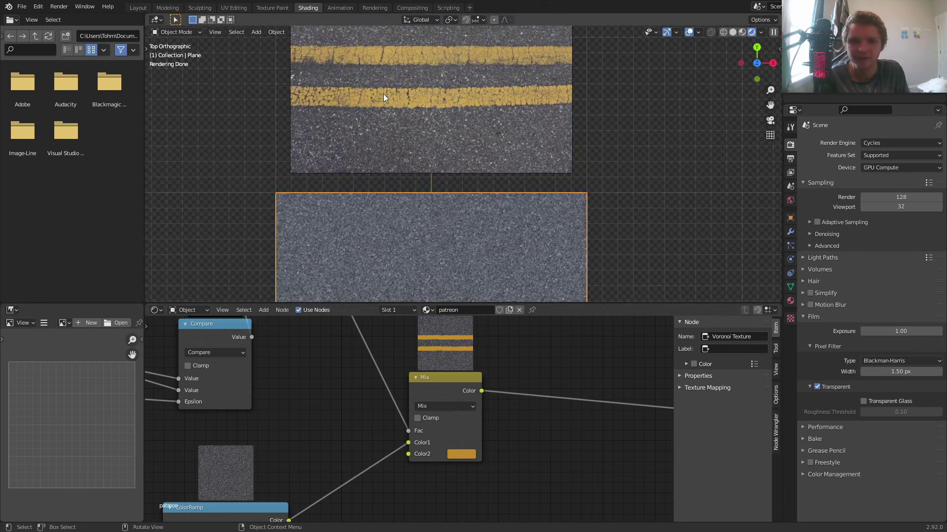
scroll(471, 205, "up", 4)
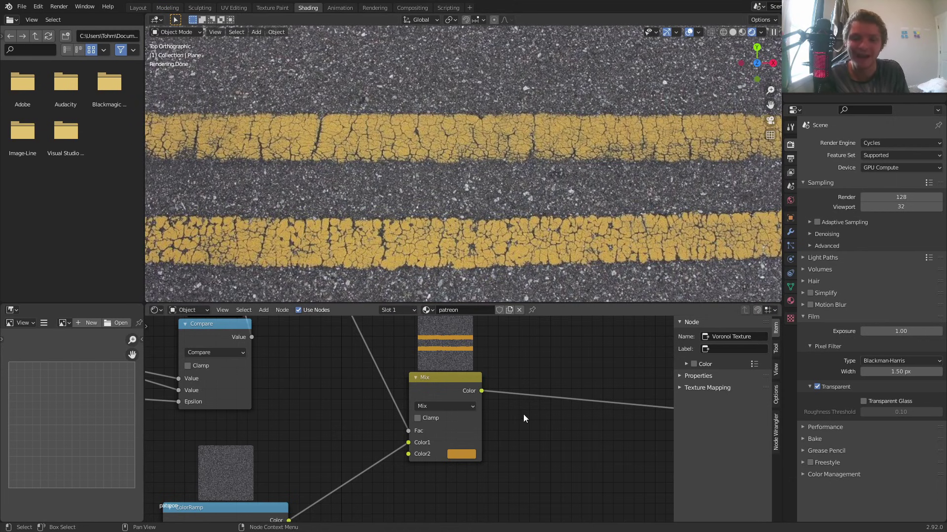
scroll(517, 412, "down", 7)
middle_click_drag(362, 376, 444, 434)
scroll(443, 192, "down", 6)
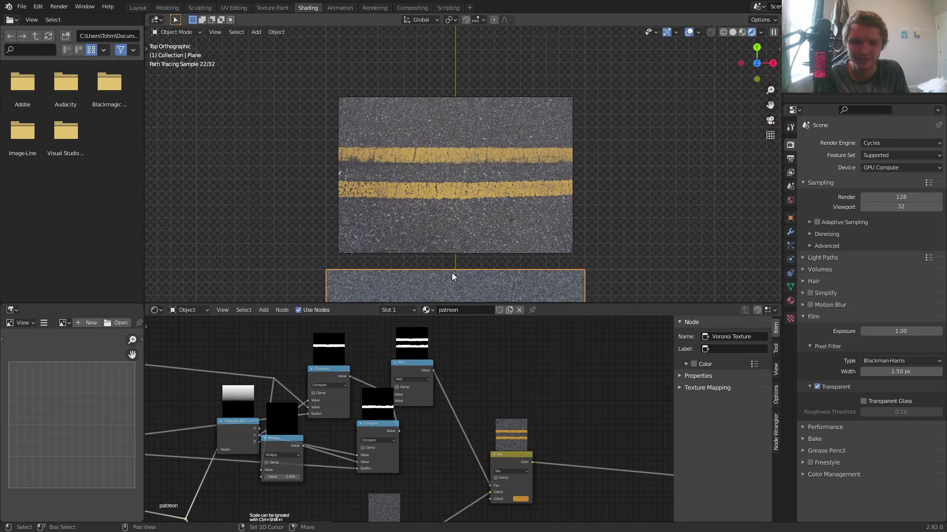
middle_click_drag(451, 274, 462, 169, "shift")
scroll(418, 102, "up", 4)
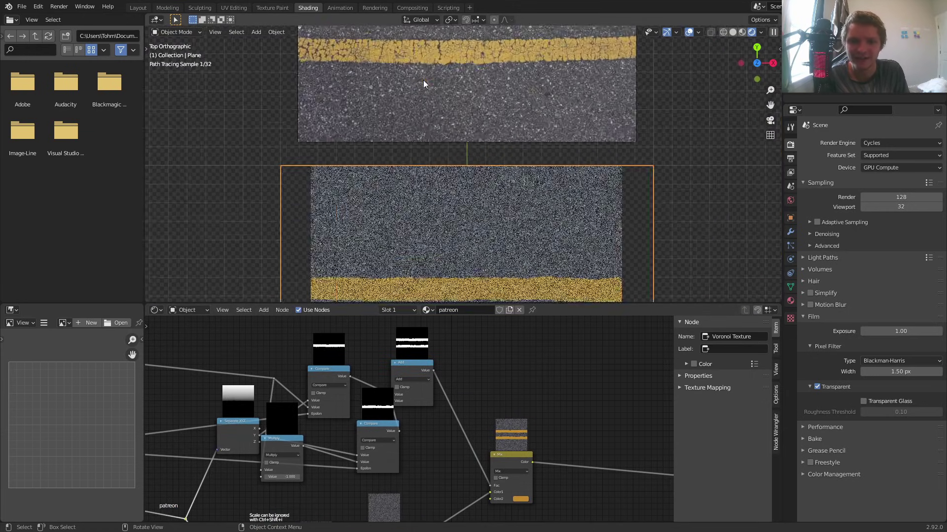
Step: Add a Voronoi Texture node above the Compare nodes and preview it on the plane
middle_click_drag(446, 365, 457, 445)
key("shift+a")
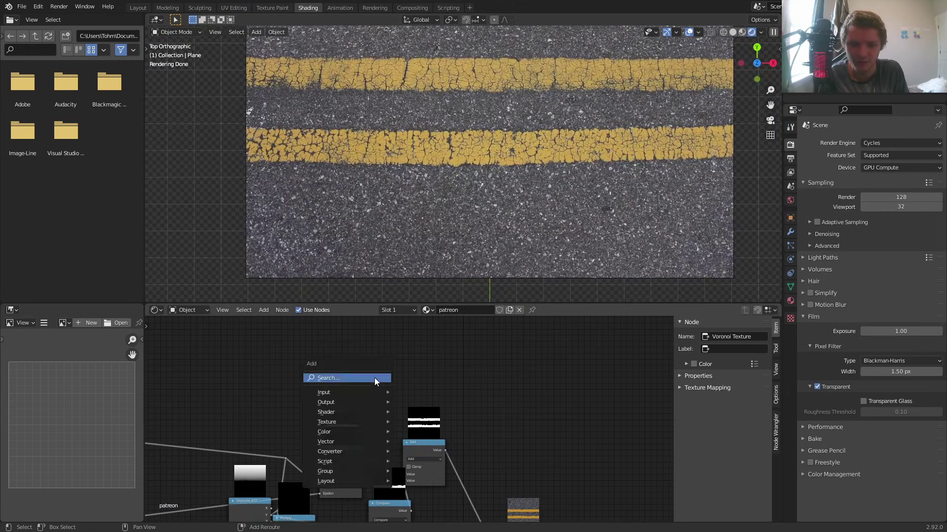
left_click(374, 378)
type("vor")
key("Return")
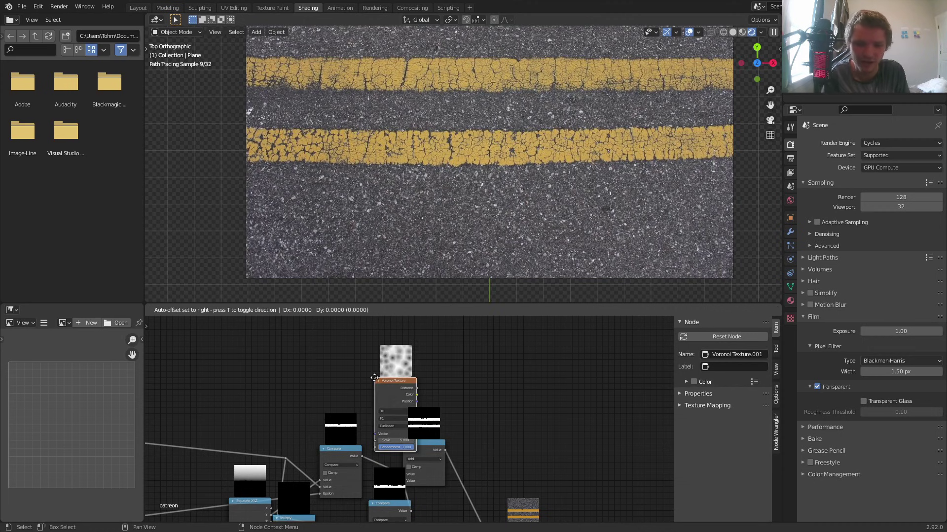
left_click(262, 337)
left_click(261, 337, "ctrl+shift")
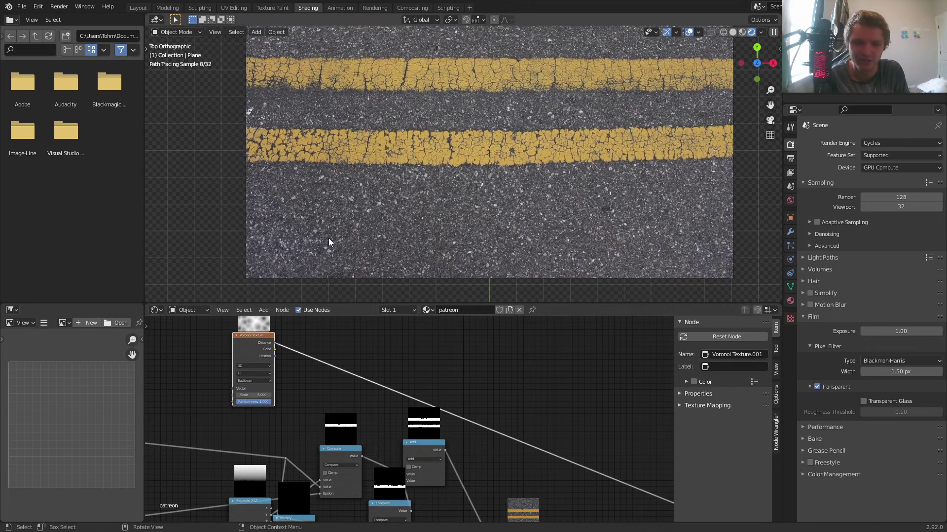
Step: Set the new Voronoi Texture's feature to Distance to Edge
scroll(376, 204, "down", 5)
middle_click_drag(261, 367, 417, 380)
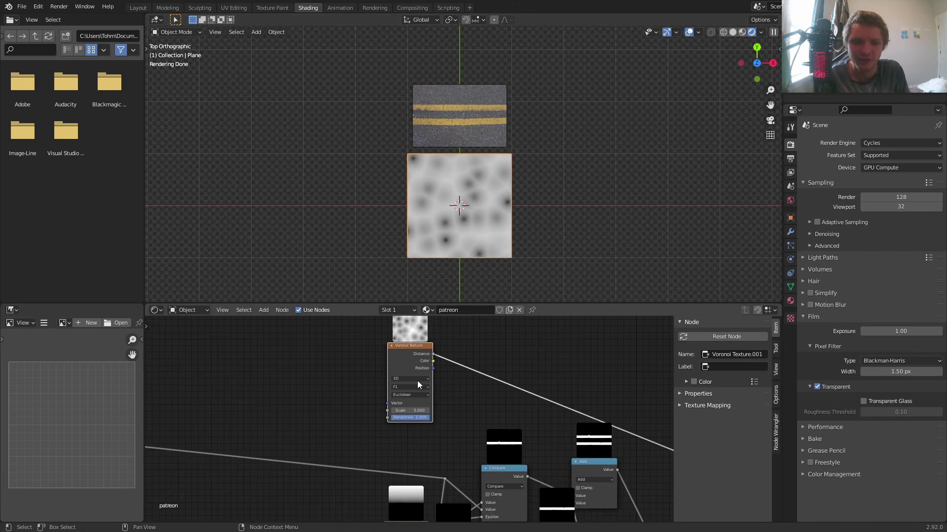
scroll(414, 382, "up", 7)
left_click(394, 366)
left_click(403, 414)
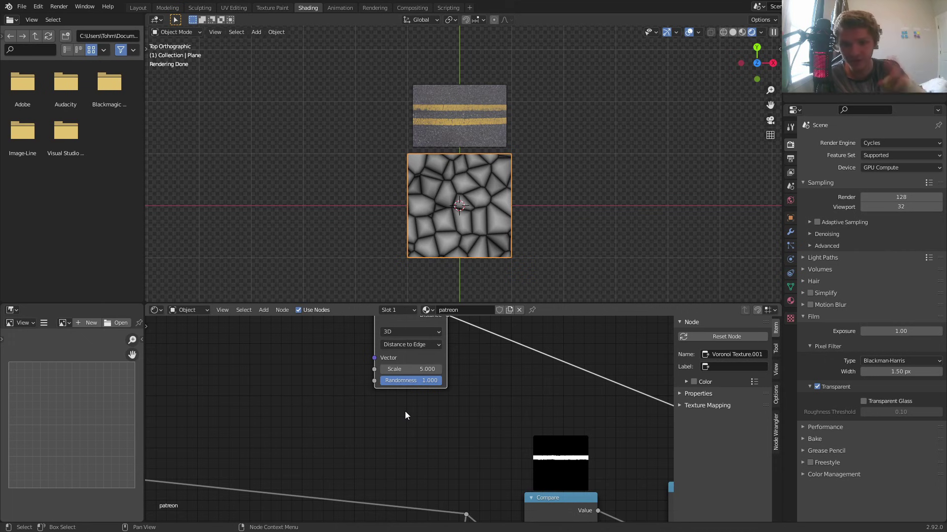
middle_click_drag(496, 369, 416, 406)
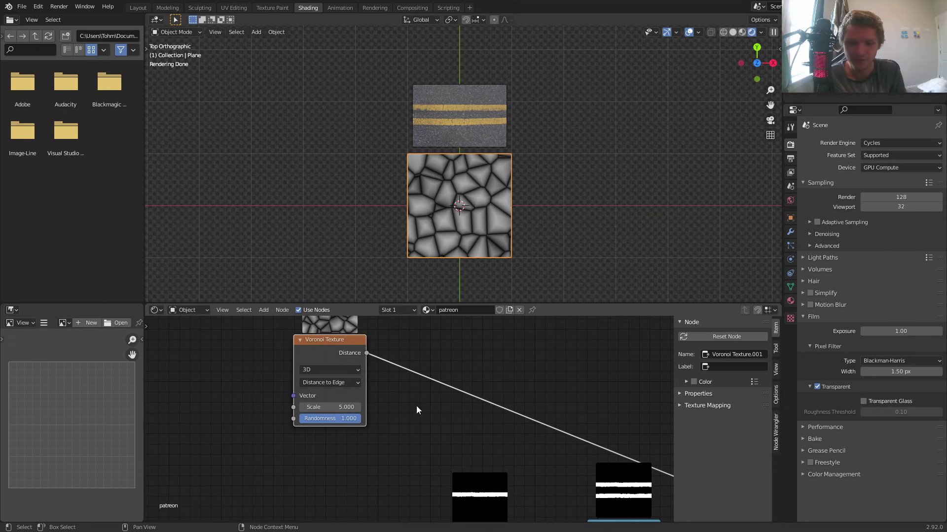
Step: Insert a ColorRamp on the Voronoi Texture's Distance output and set its white stop to position 0.440
key("shift+a")
left_click(435, 358)
type("color")
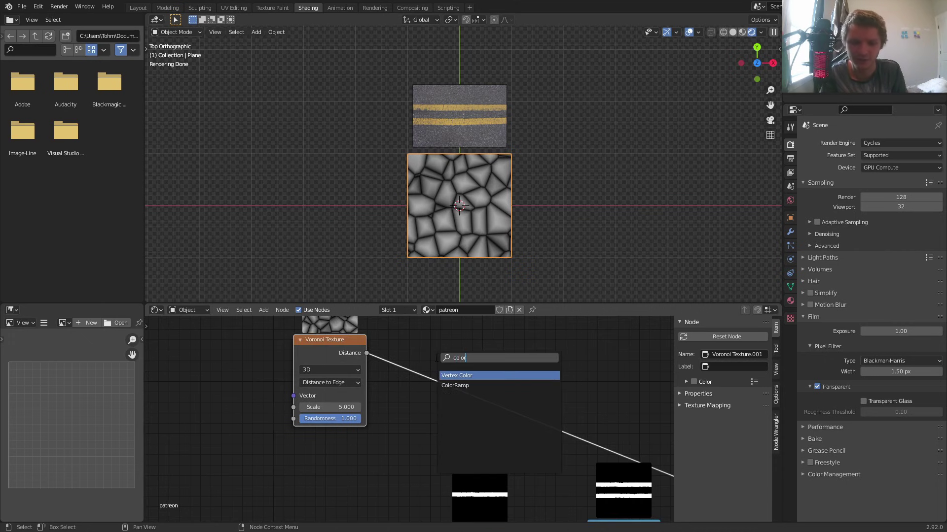
key("Down")
key("Return")
left_click(433, 337)
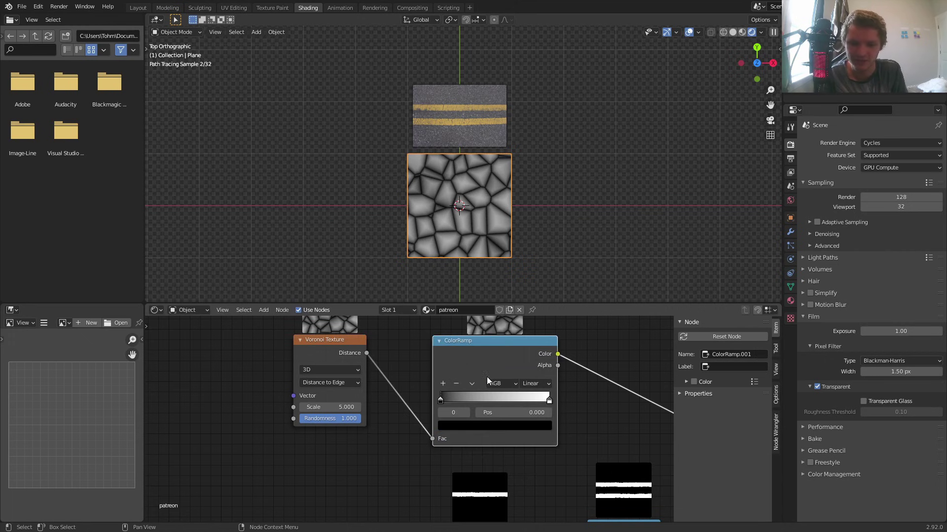
left_click(469, 409)
left_click_drag(508, 409, 369, 408)
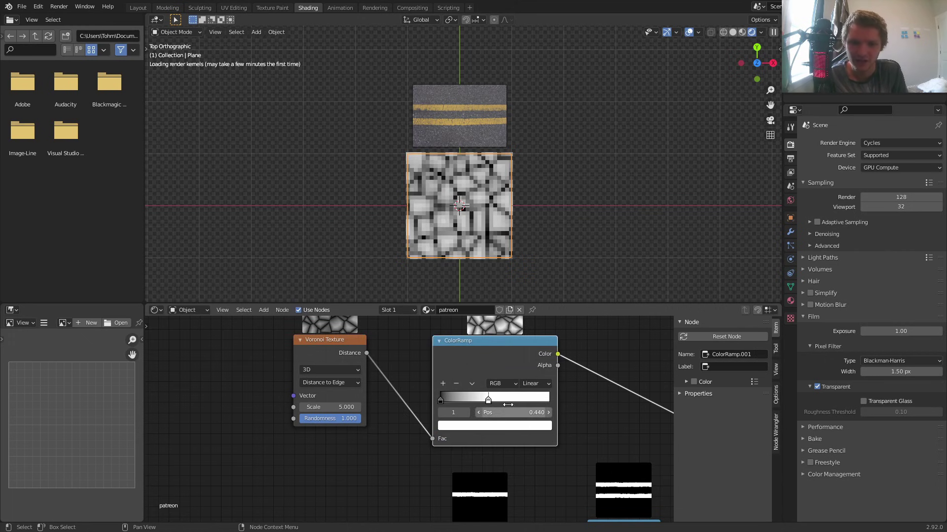
Step: Reposition the Add node that combines the stripes and the yellow Mix node to make room between them
middle_click_drag(580, 401, 344, 321)
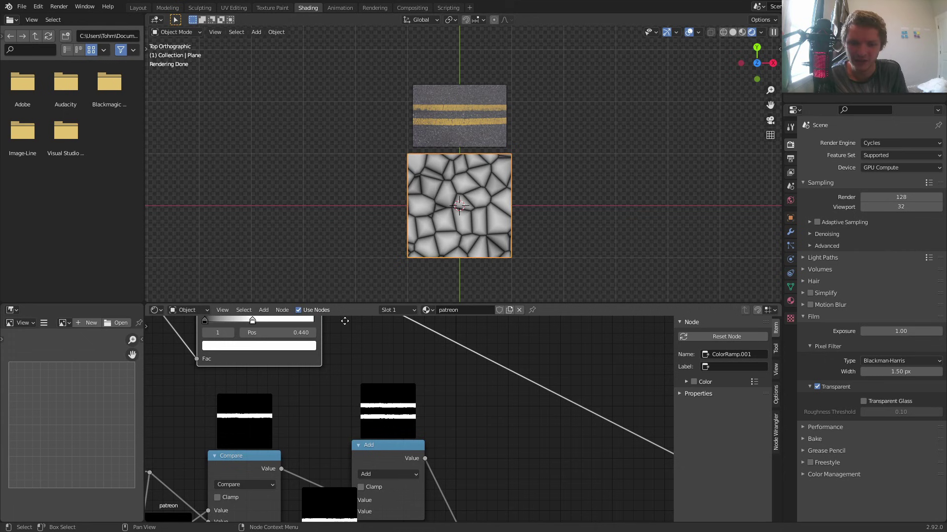
left_click(412, 463)
left_click_drag(414, 452, 398, 416)
scroll(417, 436, "down", 6)
middle_click_drag(417, 435, 384, 389)
left_click_drag(474, 495, 529, 489)
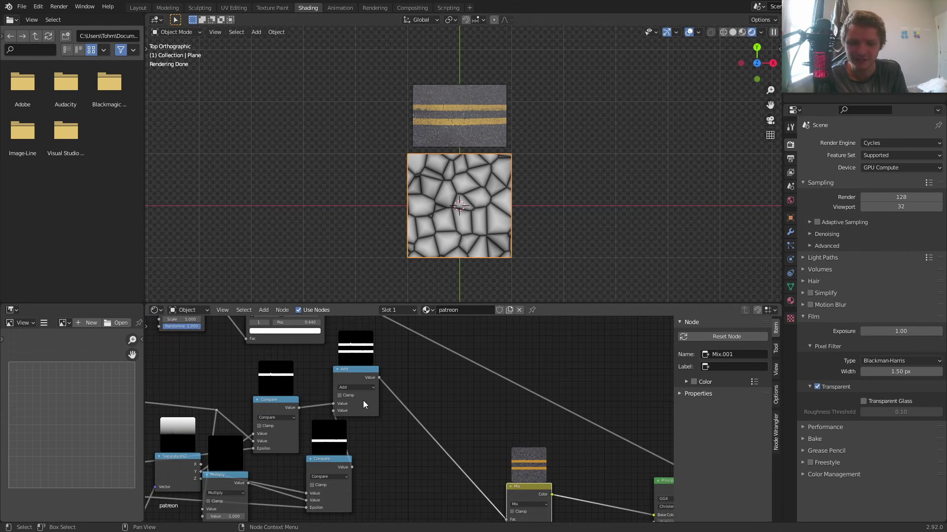
Step: Duplicate the Add node onto the link to the Mix factor and change the copy's operation to Multiply
scroll(363, 400, "up", 3)
middle_click_drag(363, 400, 362, 417)
left_click(360, 379)
key("shift+d")
left_click(469, 423)
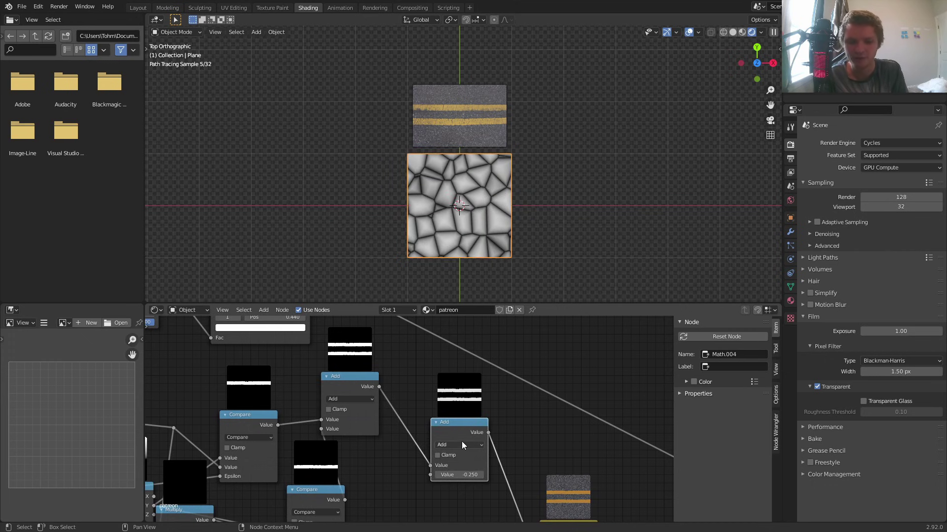
left_click(462, 442)
key("m")
Step: Connect the crack ColorRamp's Color output to the Multiply node's second Value
middle_click_drag(434, 423, 448, 429)
scroll(382, 358, "down", 2)
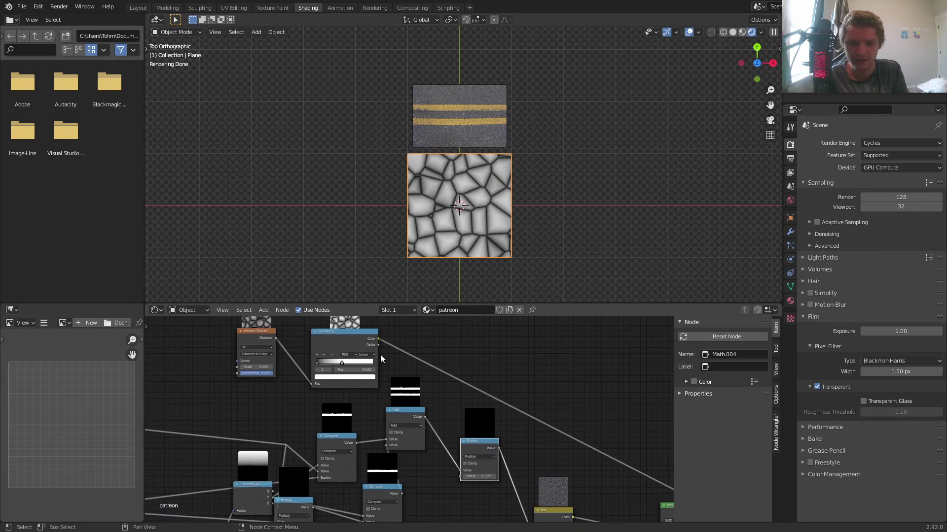
left_click_drag(379, 340, 459, 476)
scroll(488, 458, "up", 4)
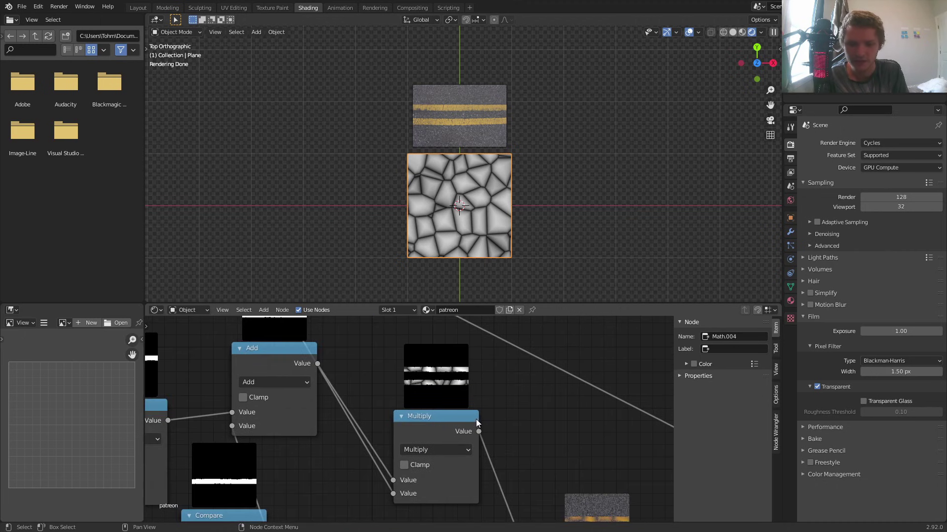
Step: Examine how the cracks mask the stripes in the Multiply and Mix node previews
scroll(489, 463, "up", 2)
middle_click_drag(622, 457, 382, 410)
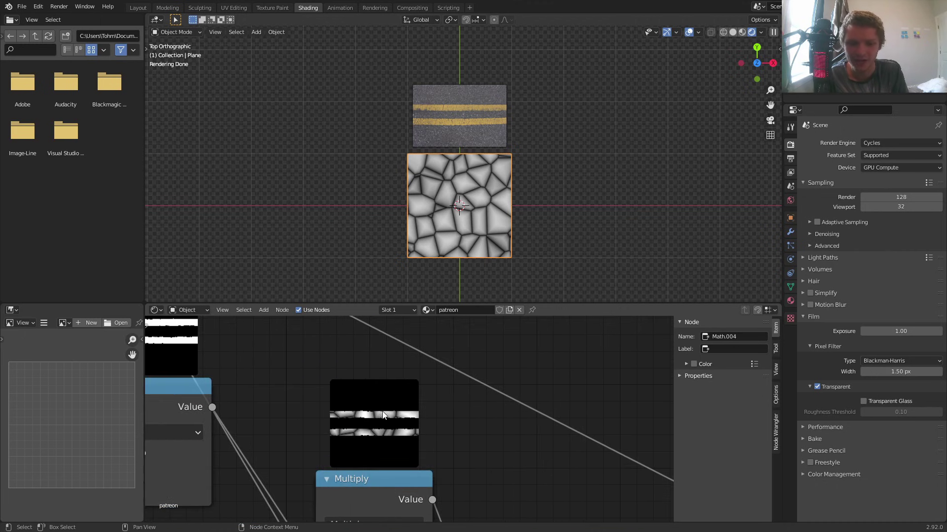
scroll(383, 409, "up", 3)
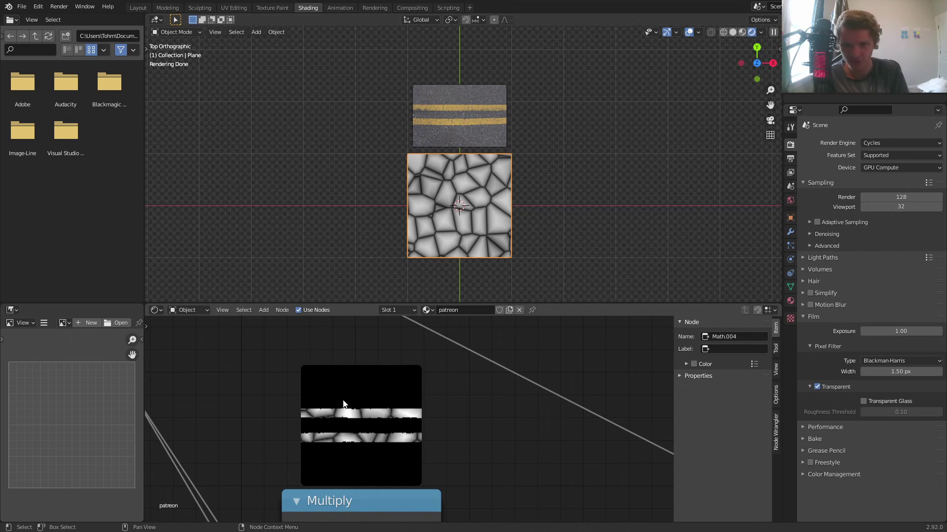
middle_click_drag(368, 433, 583, 470)
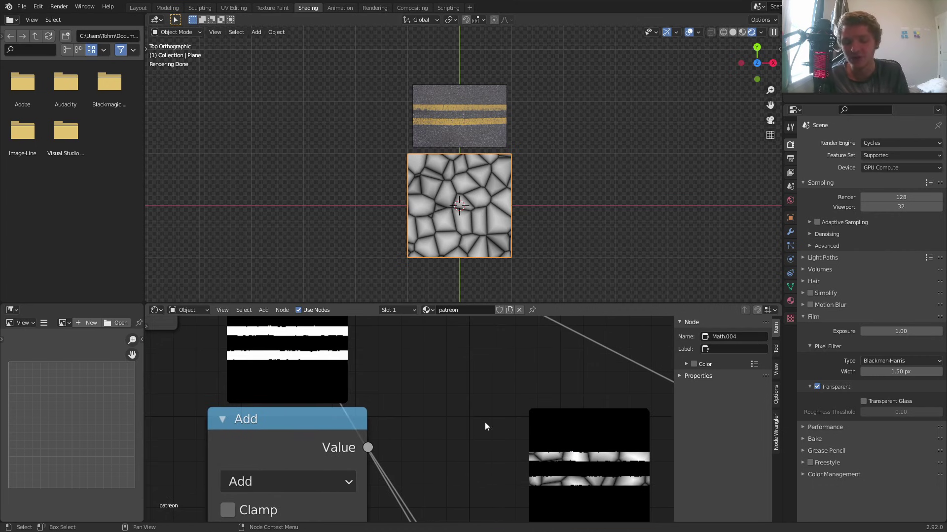
scroll(485, 426, "down", 3)
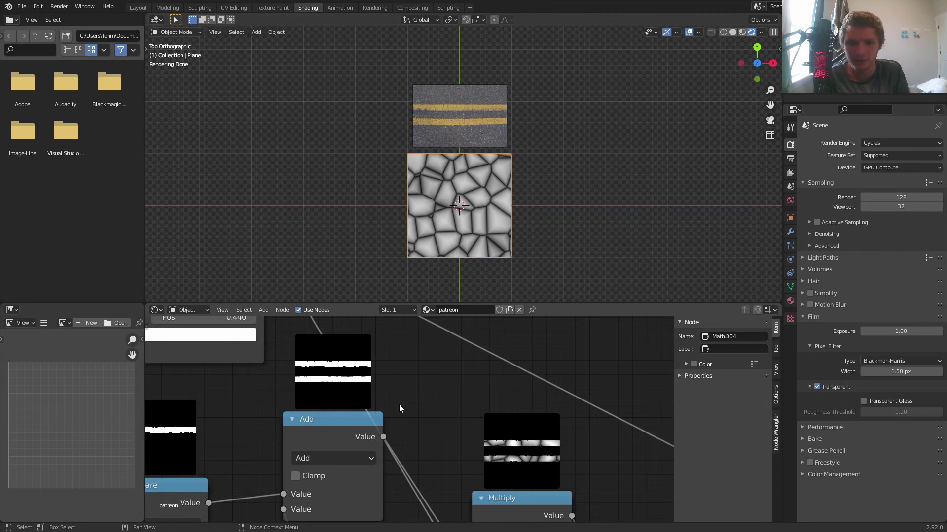
middle_click_drag(550, 480, 330, 359)
scroll(393, 410, "down", 4)
middle_click_drag(508, 453, 415, 368)
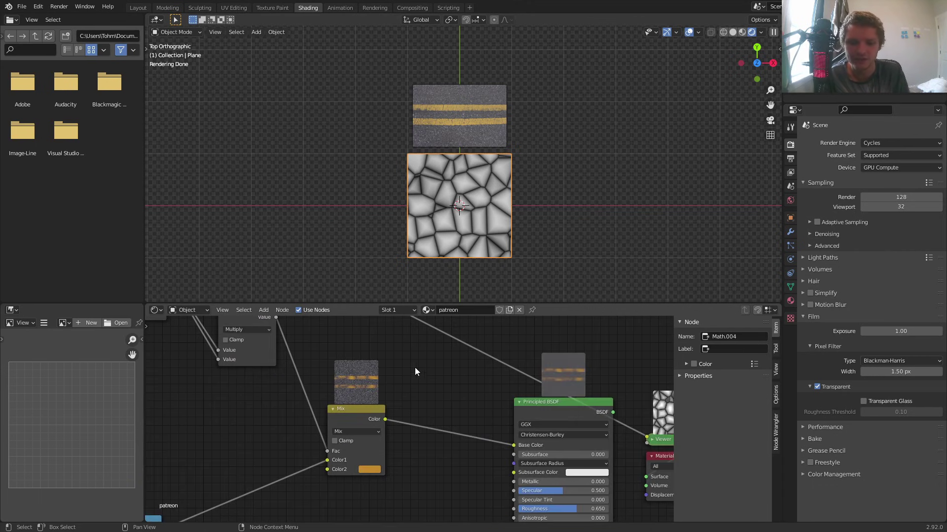
scroll(351, 371, "up", 7)
middle_click_drag(352, 368, 439, 434)
scroll(439, 433, "up", 6)
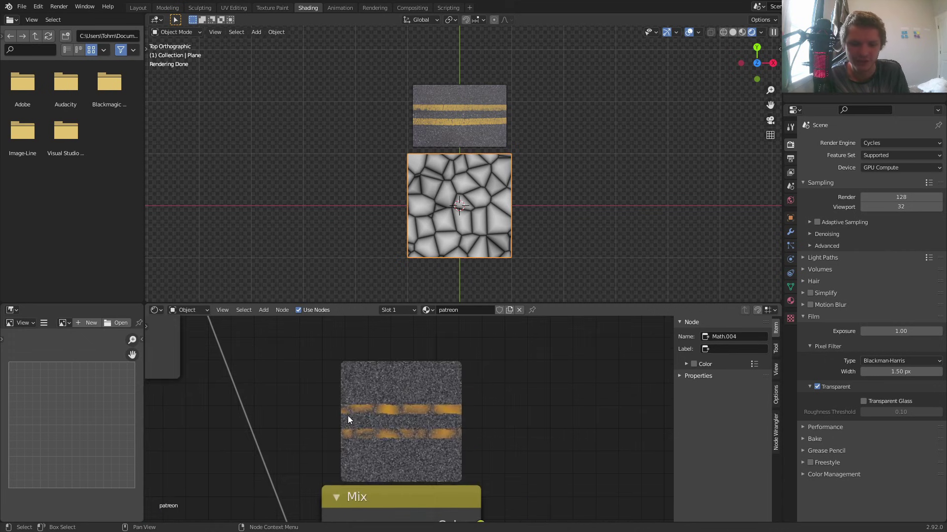
Step: Output the Principled BSDF on the plane to show the full road material
scroll(389, 409, "down", 6)
middle_click_drag(533, 422, 276, 396)
left_click(482, 436, "ctrl+shift")
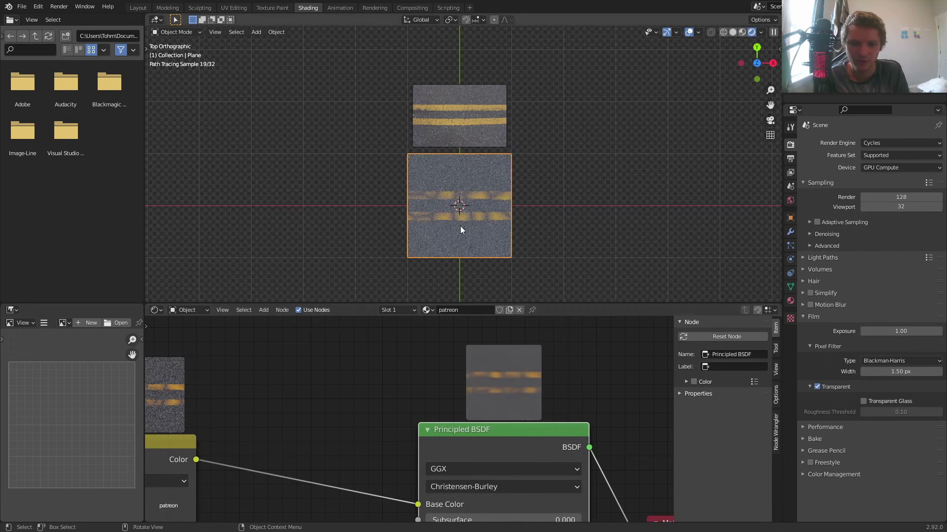
scroll(460, 220, "up", 3)
Step: Try a Scale of 25 on the crack Voronoi Texture, and set it to 50
middle_click_drag(150, 387, 443, 450)
middle_click_drag(173, 381, 461, 433)
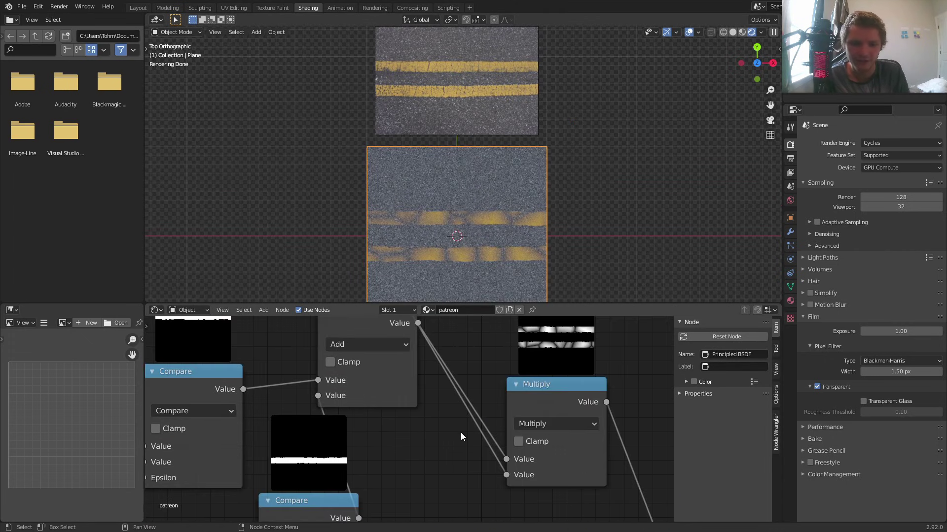
middle_click_drag(280, 357, 412, 446)
scroll(412, 446, "down", 6)
middle_click_drag(342, 394, 473, 466)
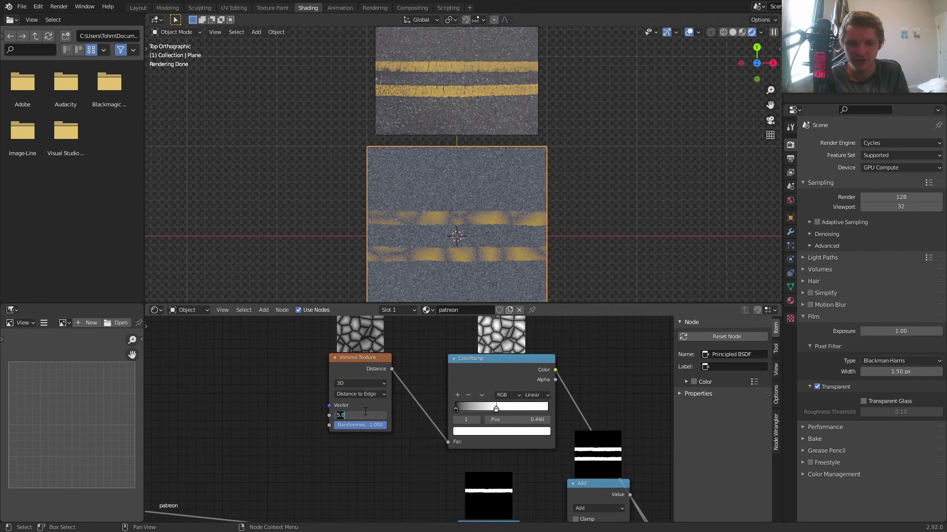
type("2")
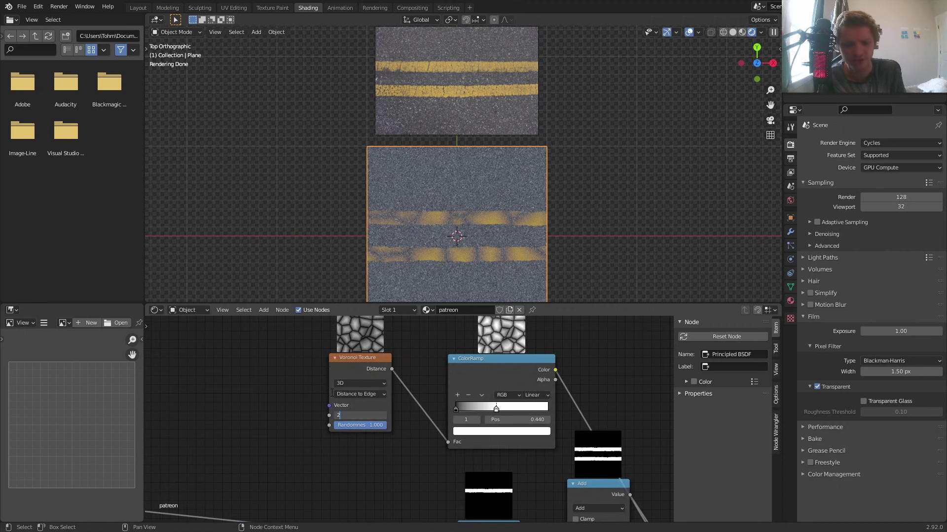
type("5")
key("Return")
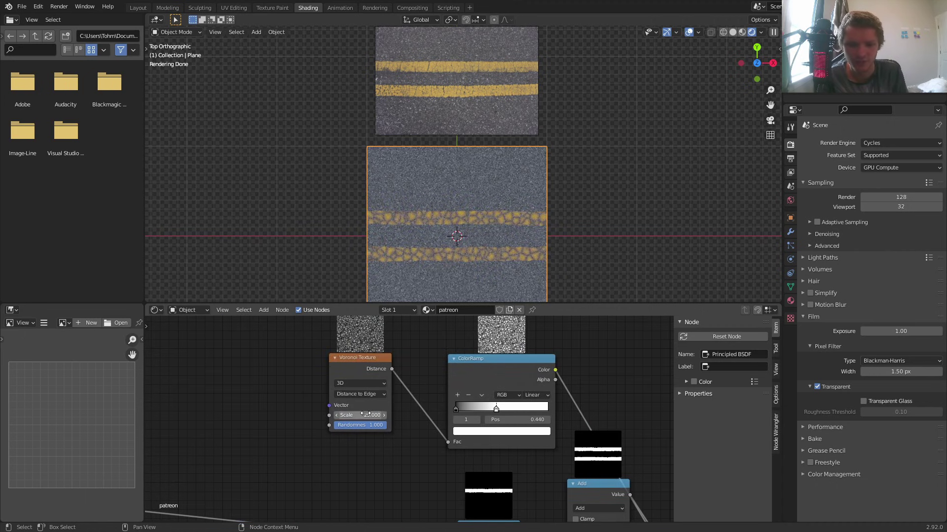
type("50")
key("Return")
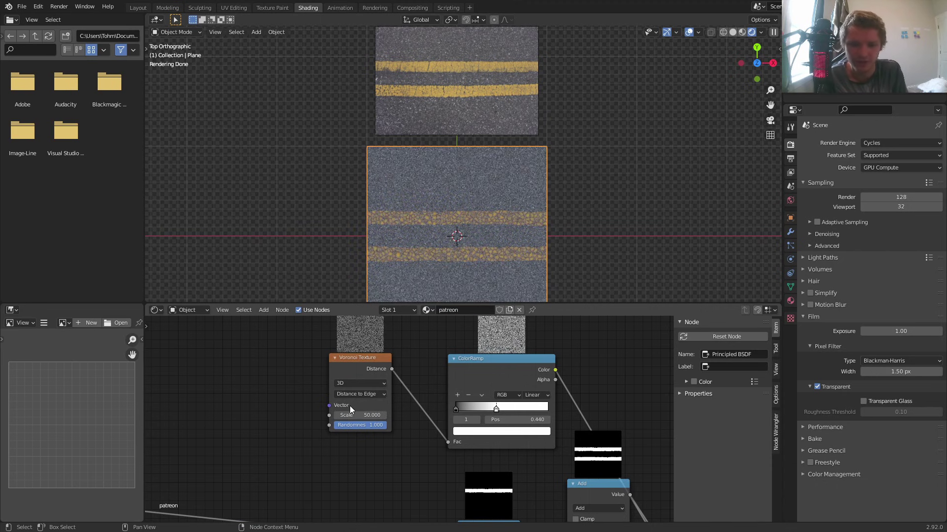
Step: Thin the paint cracks by setting the ColorRamp's white stop to position 0.100
scroll(499, 415, "up", 2)
scroll(499, 416, "up", 2)
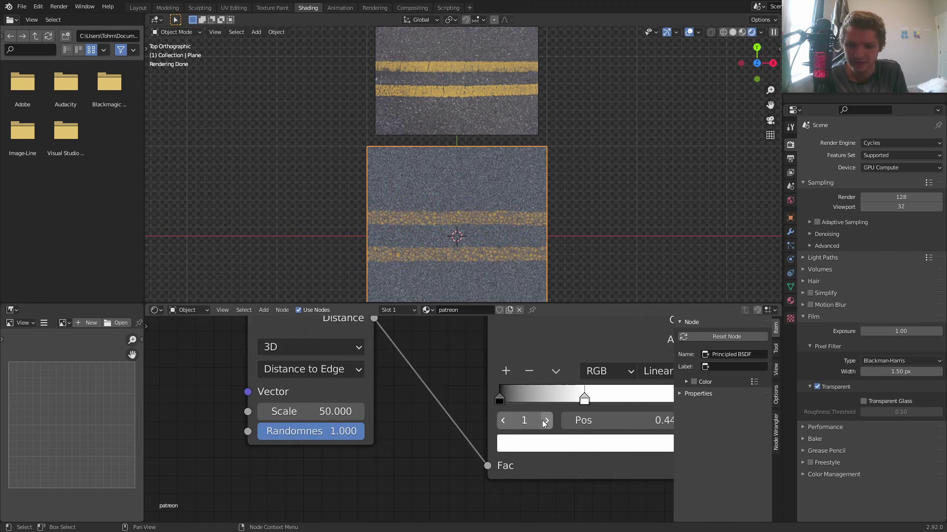
scroll(475, 425, "up", 1)
left_click_drag(476, 425, 409, 425)
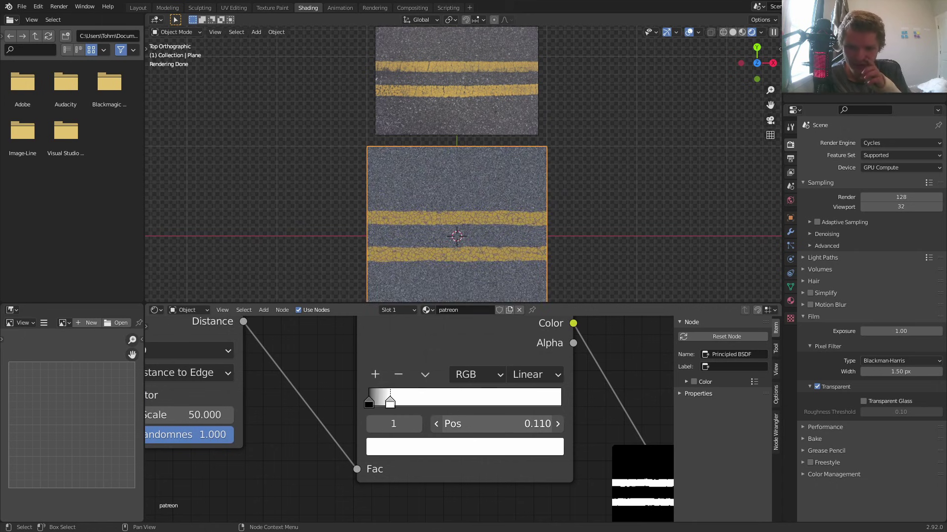
scroll(472, 237, "up", 6)
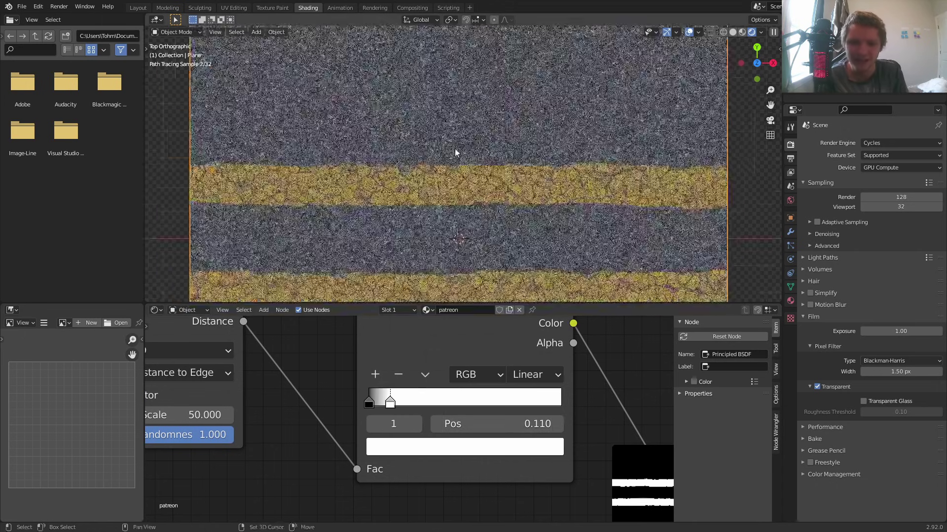
mouse_move(472, 424)
left_mouse_down()
mouse_move(588, 424)
mouse_move(460, 424)
mouse_move(470, 424)
left_mouse_up()
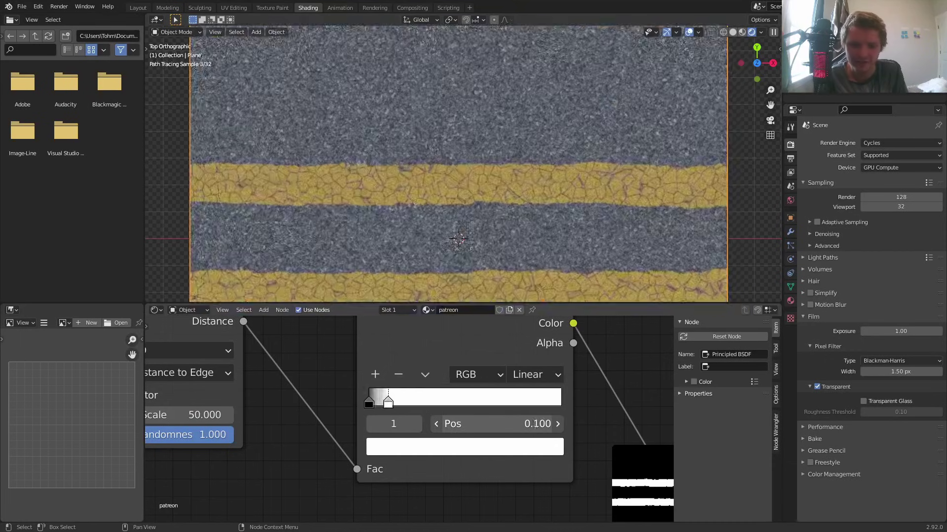
Step: Move the crack Voronoi Texture away from its ColorRamp and connect the Linear Light node's Color output to its Vector input
scroll(359, 241, "down", 4)
middle_click_drag(278, 365, 340, 430)
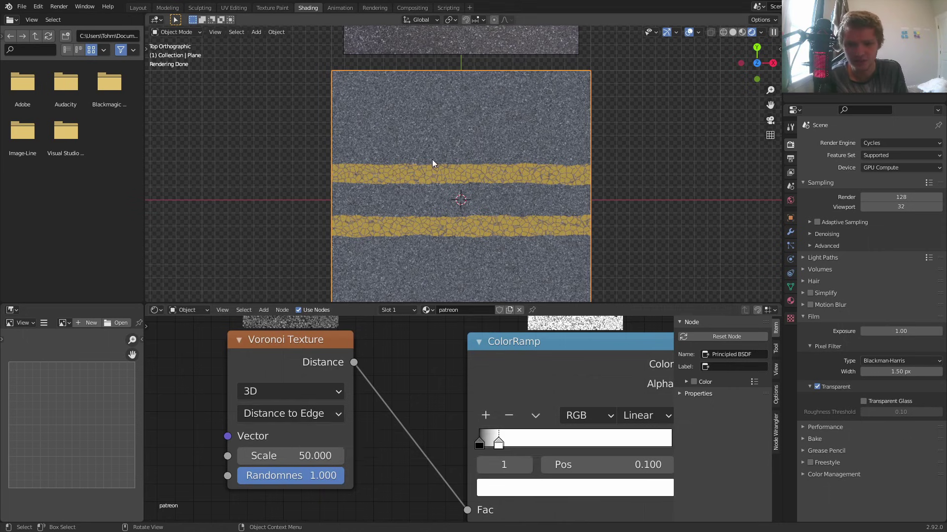
scroll(443, 171, "up", 3)
scroll(291, 399, "down", 5)
middle_click_drag(289, 401, 413, 404)
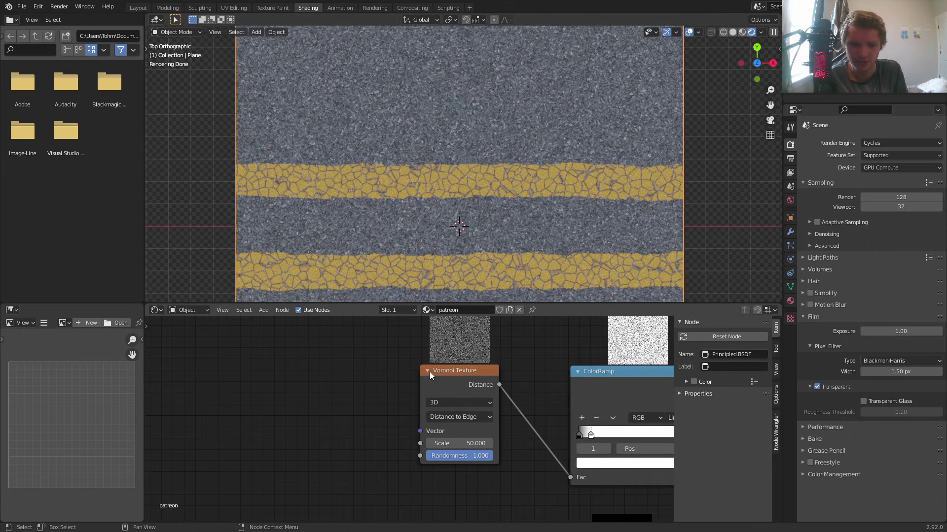
left_click_drag(430, 371, 375, 377)
scroll(367, 388, "down", 7)
middle_click_drag(338, 433, 348, 400)
left_click_drag(377, 482, 415, 346)
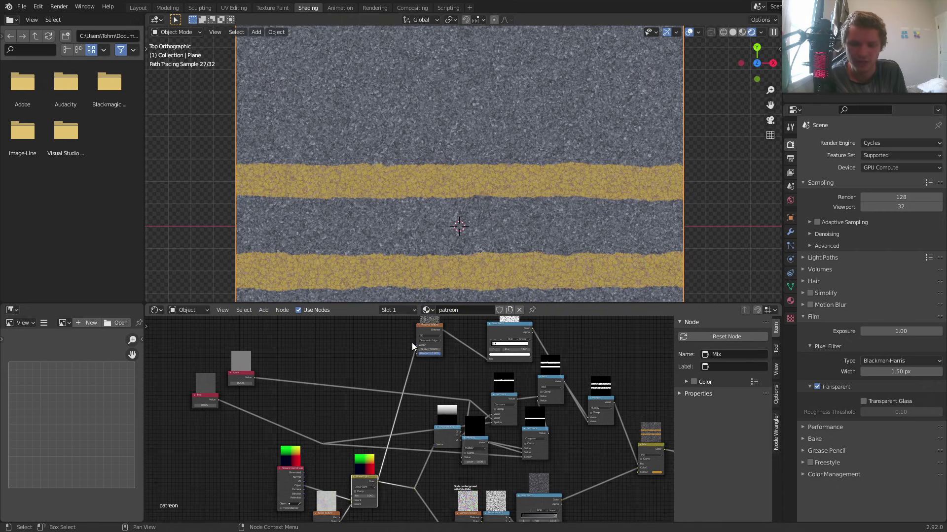
scroll(437, 194, "up", 5)
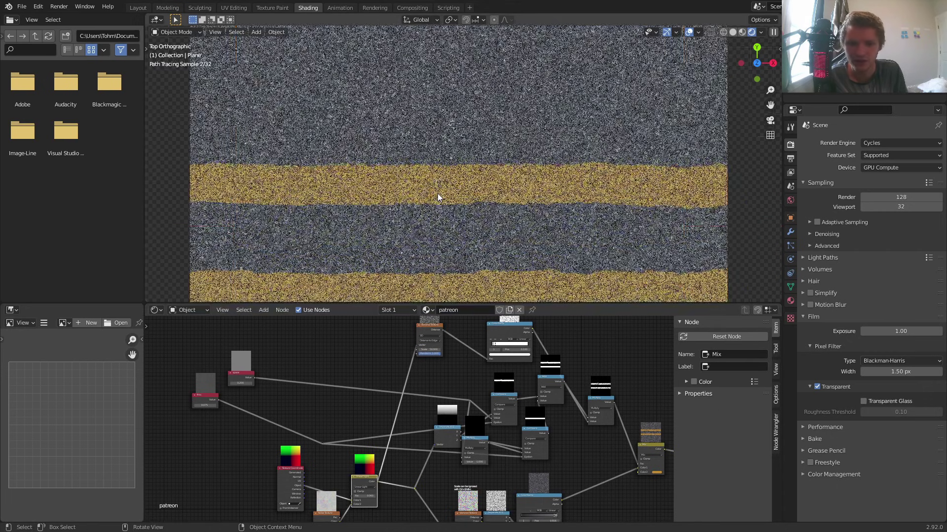
scroll(513, 197, "down", 6)
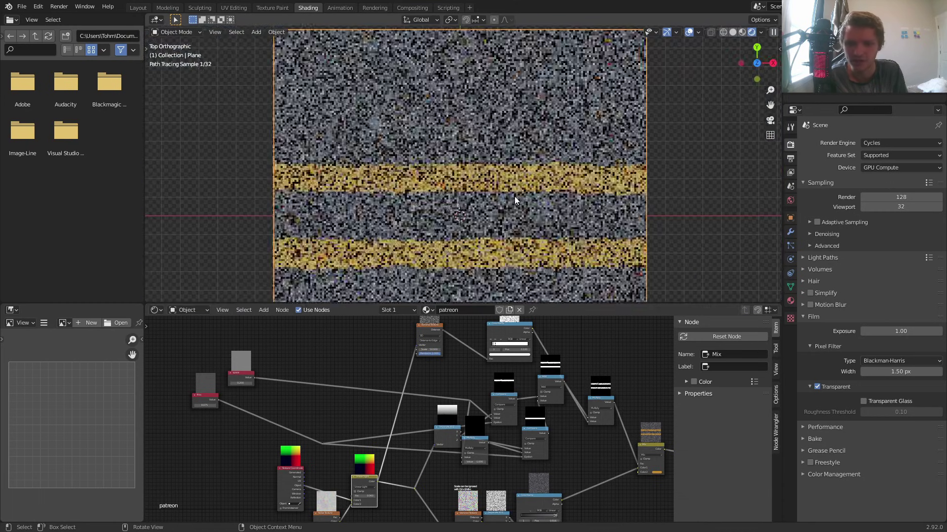
Step: Try the crack ColorRamp's white stop at position 0.341 to widen the paint cracks
middle_click_drag(502, 370, 402, 420)
scroll(402, 423, "up", 6)
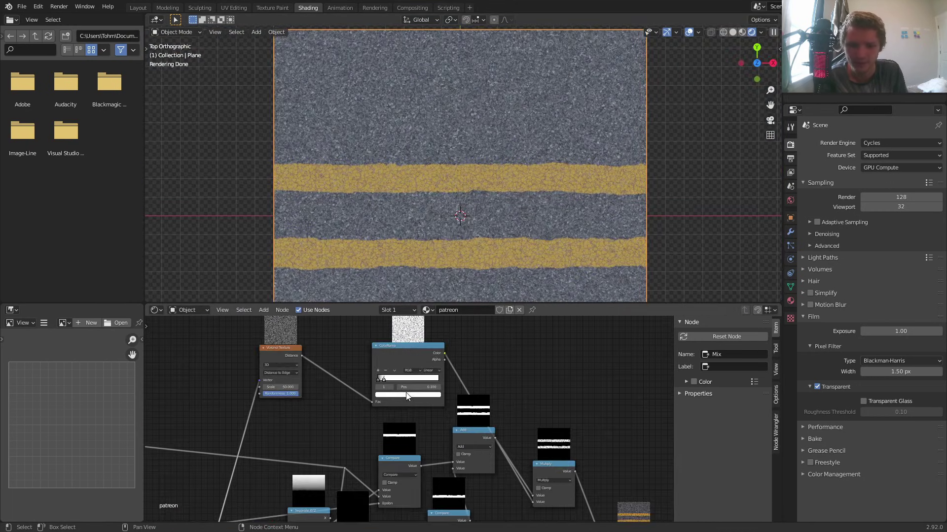
mouse_move(347, 399)
left_mouse_down()
mouse_move(425, 399)
mouse_move(345, 398)
left_mouse_up()
left_click_drag(417, 413, 481, 413)
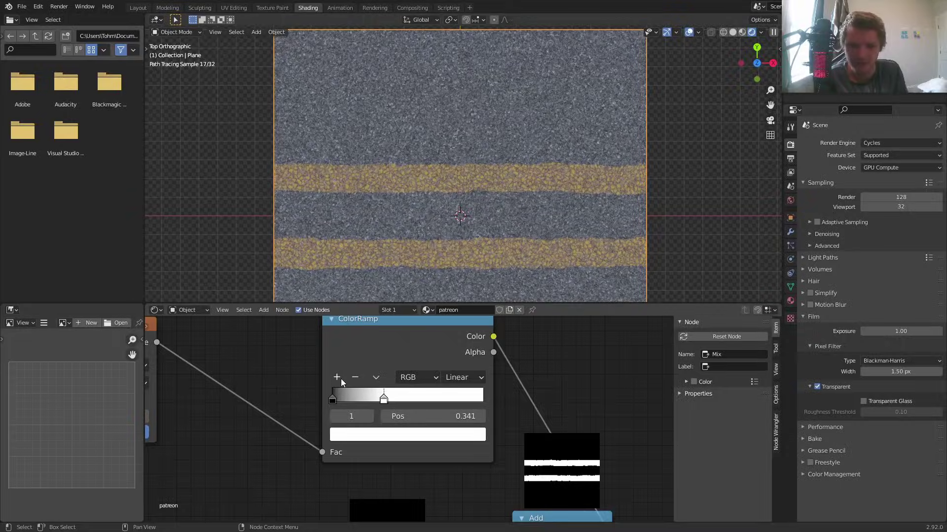
Step: Try adding grey stops at positions 0.171 and 0.085 to the crack ColorRamp, adjusting their brightness
left_click(337, 377)
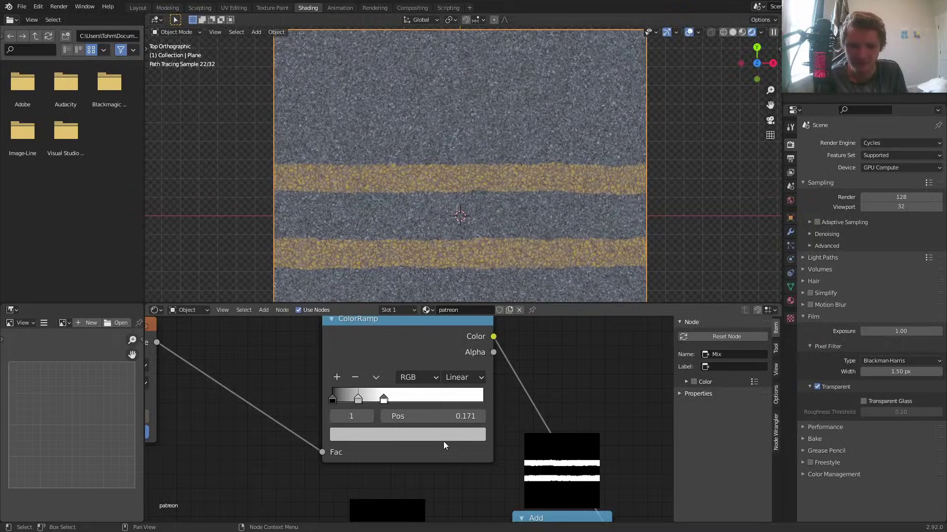
left_click(443, 439)
left_click(454, 309)
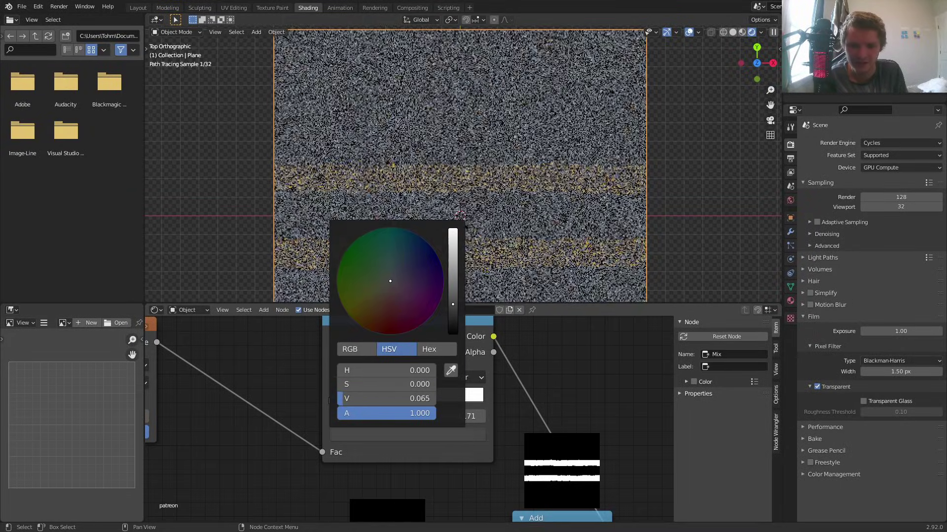
left_click(337, 379)
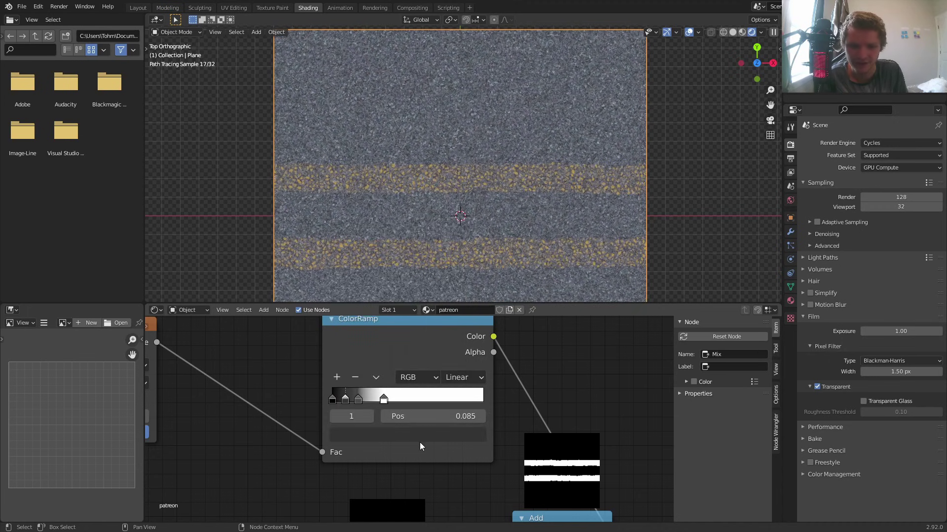
left_click(419, 443)
left_click(440, 435)
left_click_drag(453, 273, 454, 255)
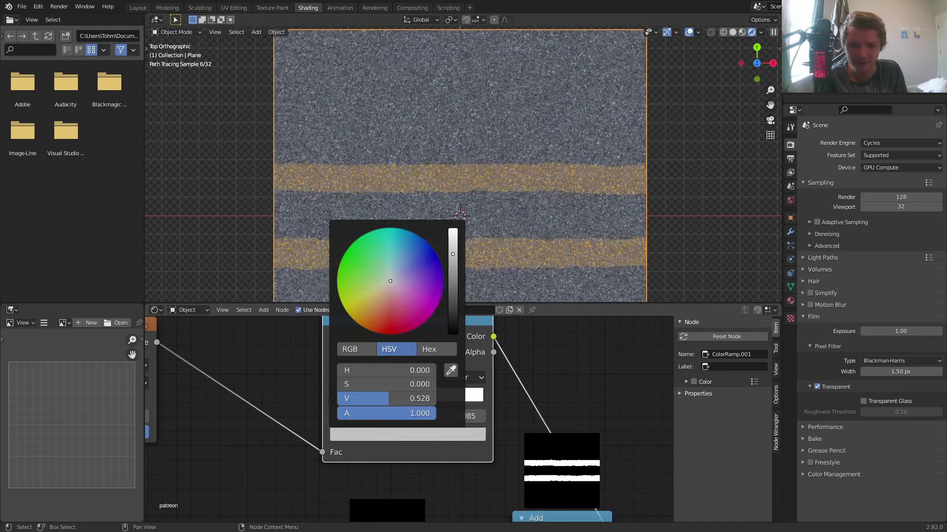
Step: Undo the extra stops and brightness changes on the crack ColorRamp
key("ctrl+z")
key("ctrl+z")
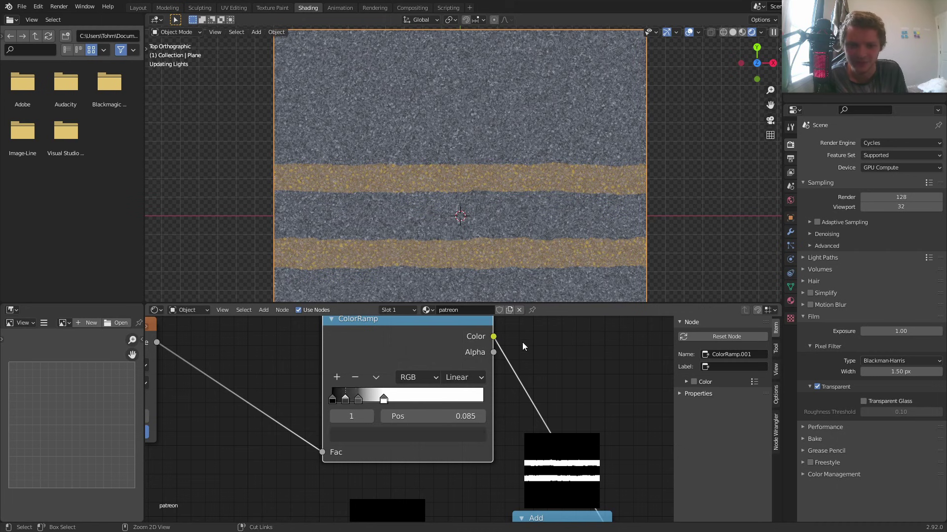
key("ctrl+z")
key("ctrl+z")
key("ctrl+z")
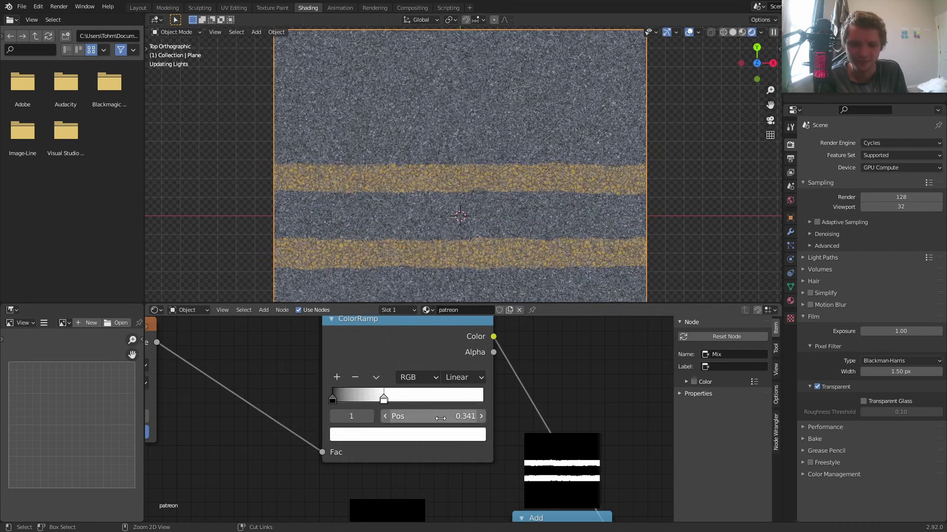
Step: Lower the position of the crack ColorRamp's white stop to thin the paint cracks
left_click_drag(443, 420, 370, 420, "shift")
middle_click_drag(511, 444, 278, 468)
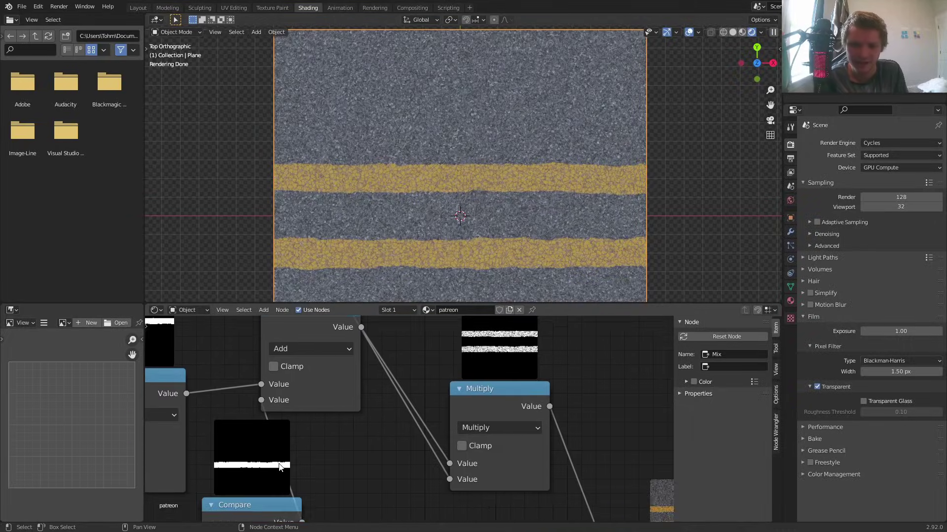
scroll(409, 420, "up", 5)
Step: Examine the cracked stripe mask and compare the road plane with the reference photo in perspective
middle_click_drag(531, 324, 428, 421)
scroll(428, 421, "up", 1)
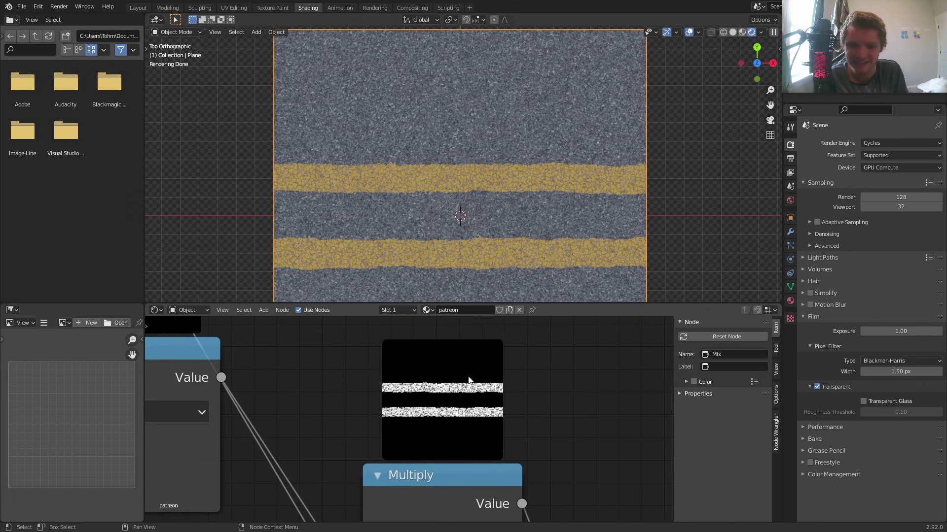
scroll(436, 378, "down", 2)
scroll(442, 211, "down", 5)
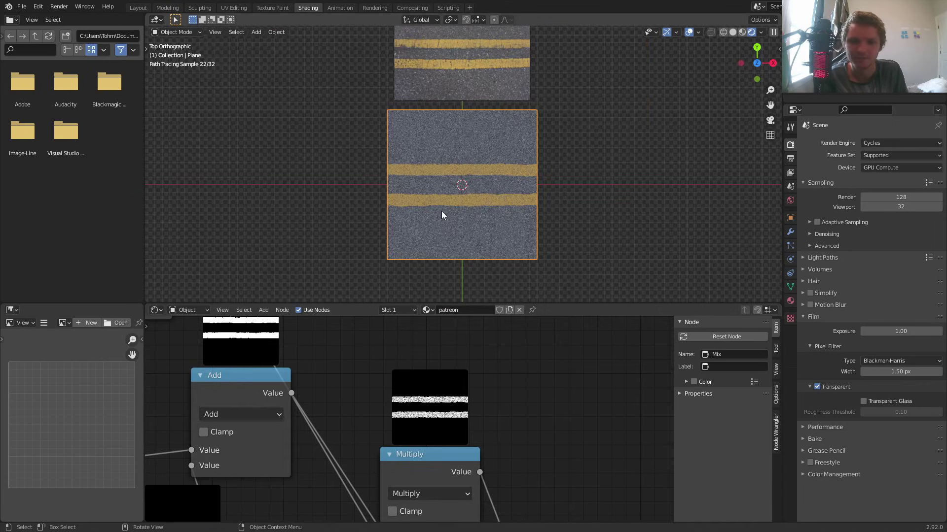
middle_click_drag(290, 406, 231, 316)
middle_click_drag(438, 240, 410, 179)
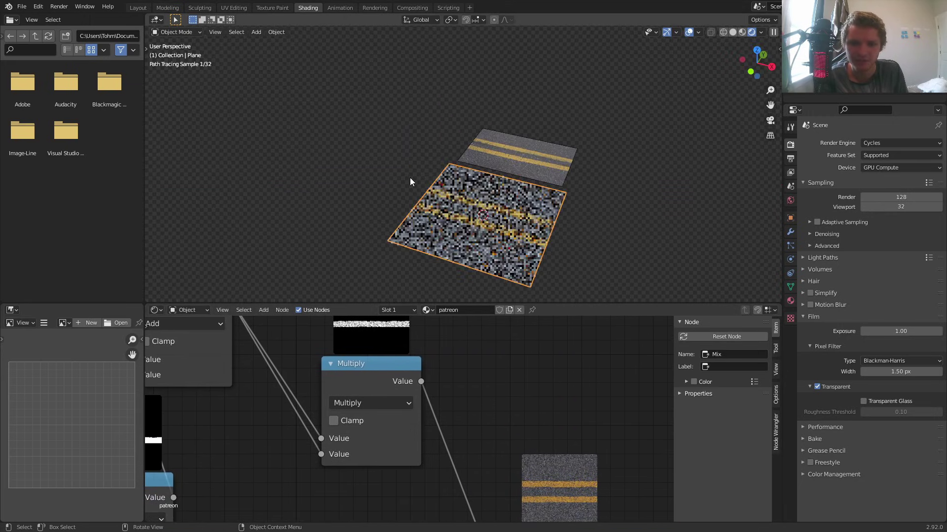
scroll(492, 227, "up", 3)
scroll(434, 181, "up", 3)
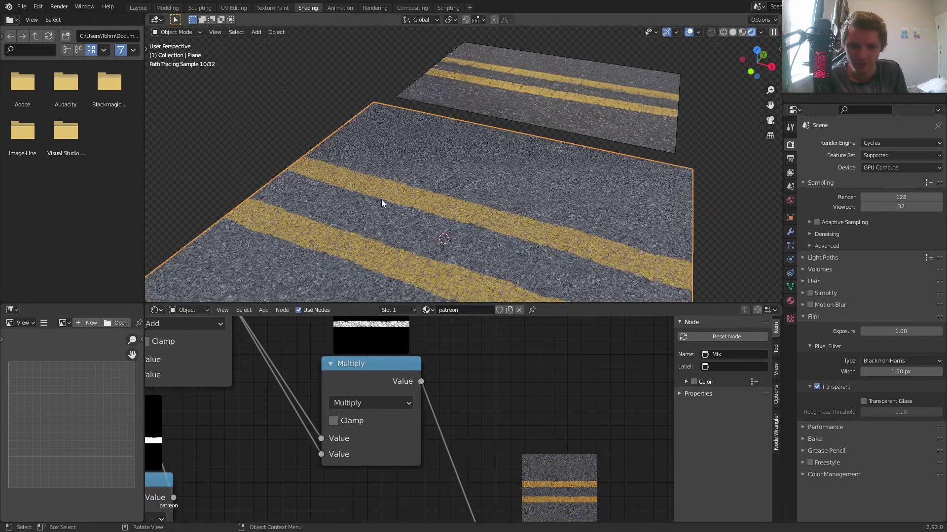
Step: Move the Bump node closer to the Principled BSDF to make room in front of it
scroll(454, 390, "down", 5)
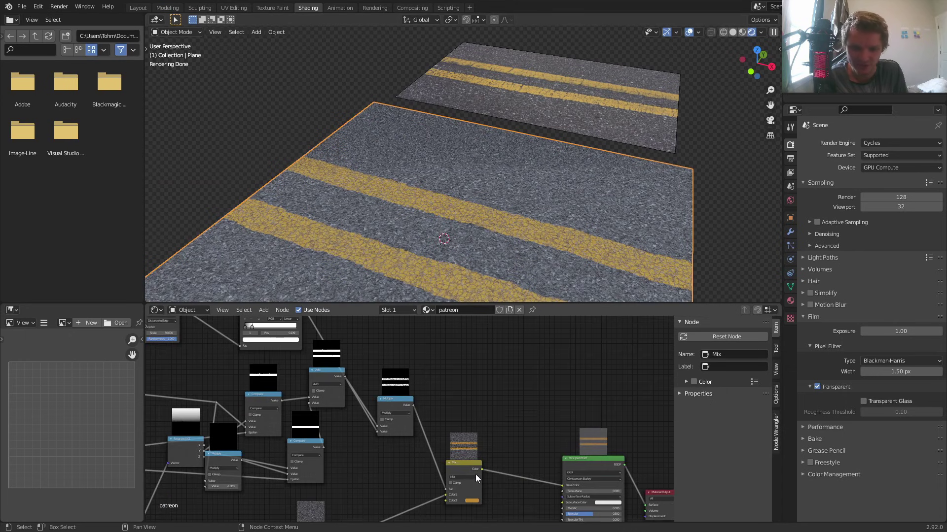
middle_click_drag(476, 474, 439, 425)
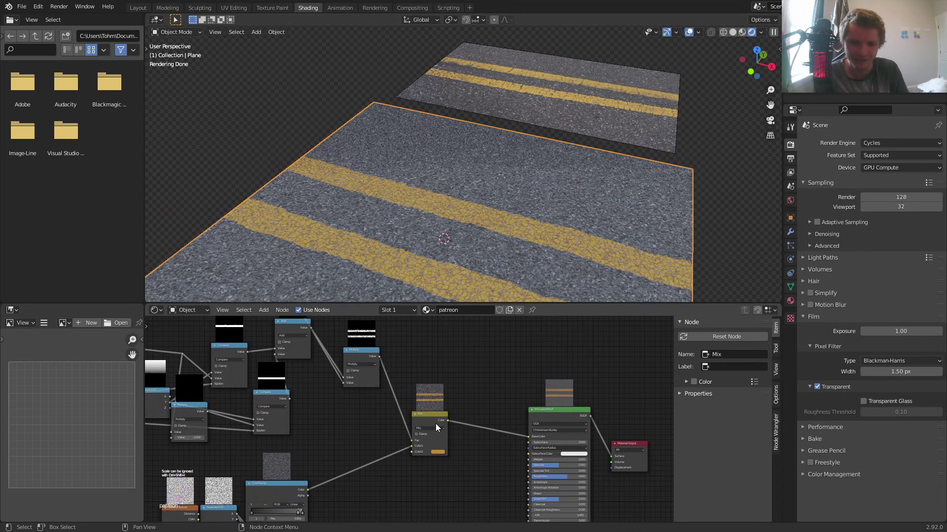
middle_click_drag(420, 430, 470, 308)
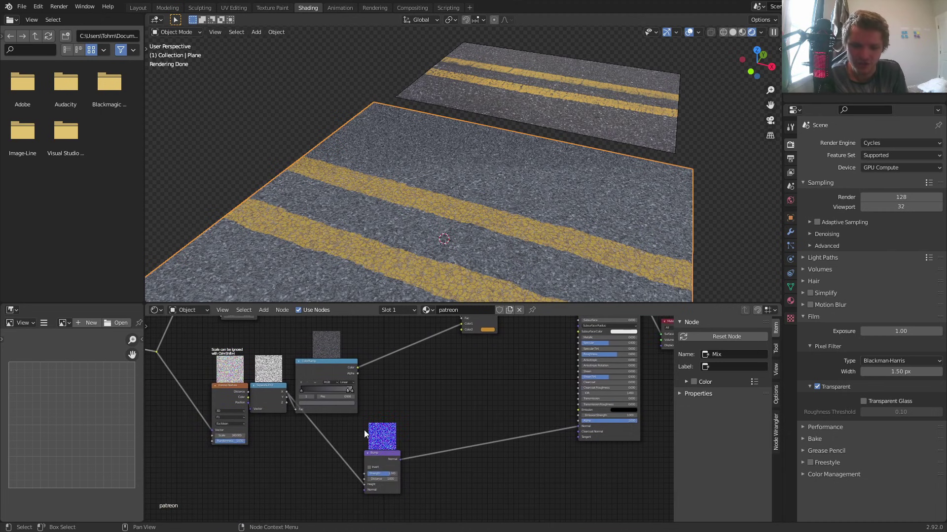
left_click_drag(379, 457, 490, 404)
Step: Enable Clamp on the Multiply node of the cracked stripe mask and reposition the node
middle_click_drag(426, 358, 482, 518)
scroll(463, 425, "up", 2)
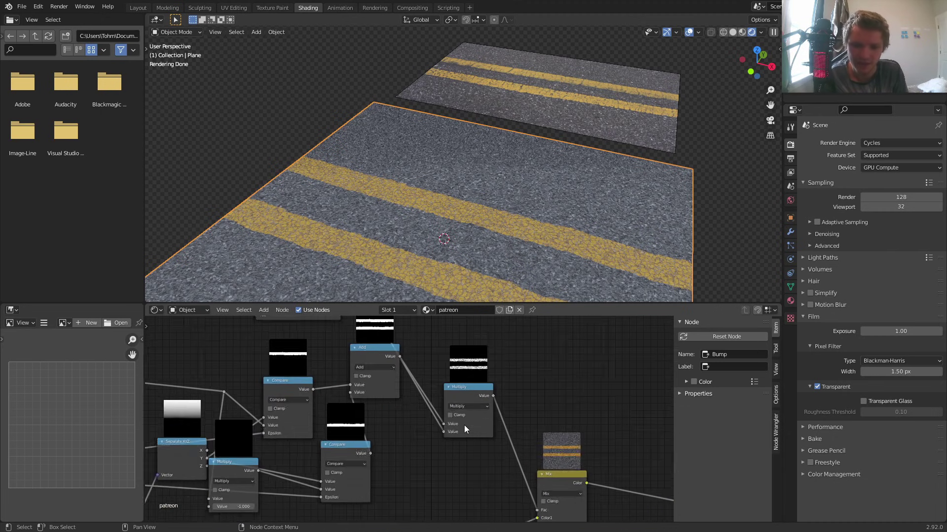
left_click(453, 415)
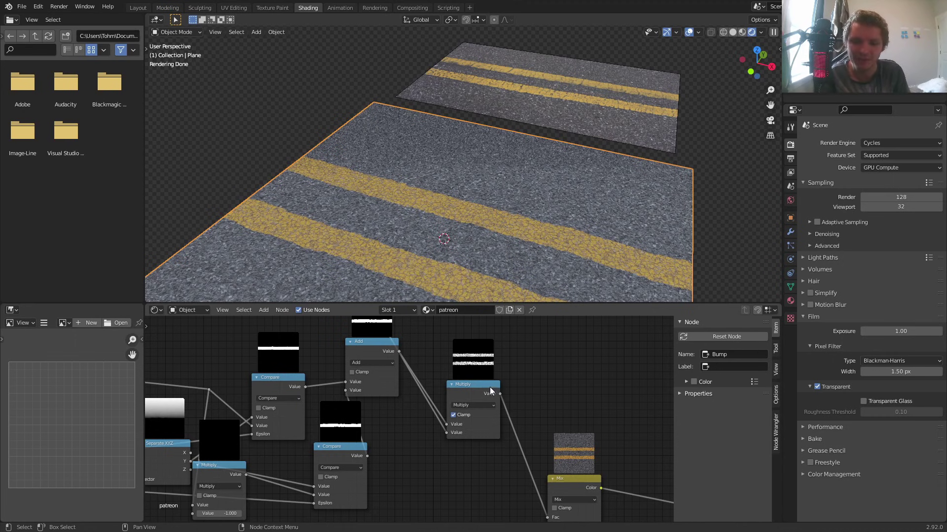
left_click_drag(486, 388, 457, 419)
Step: Move the asphalt ColorRamp clear and insert an Add Math node between Separate XYZ and the Bump node's Height
middle_click_drag(442, 454, 430, 253)
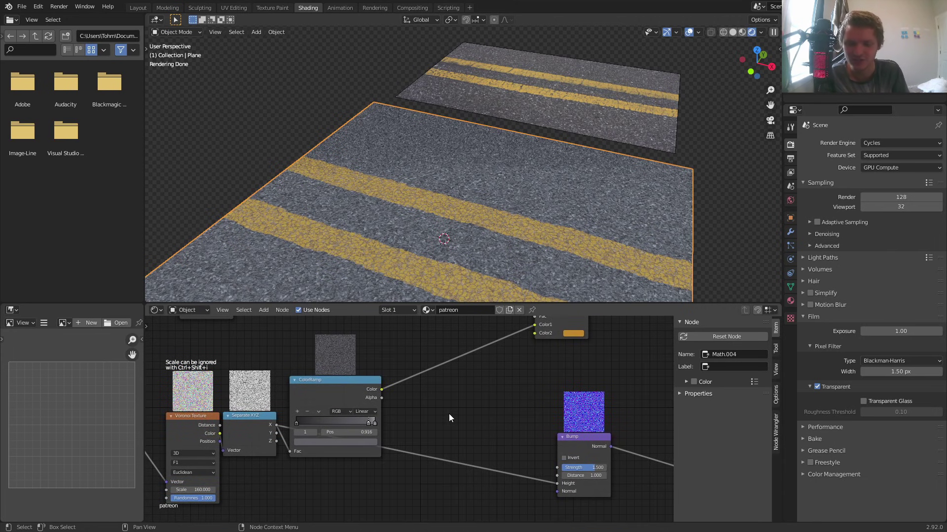
left_click_drag(376, 385, 389, 333)
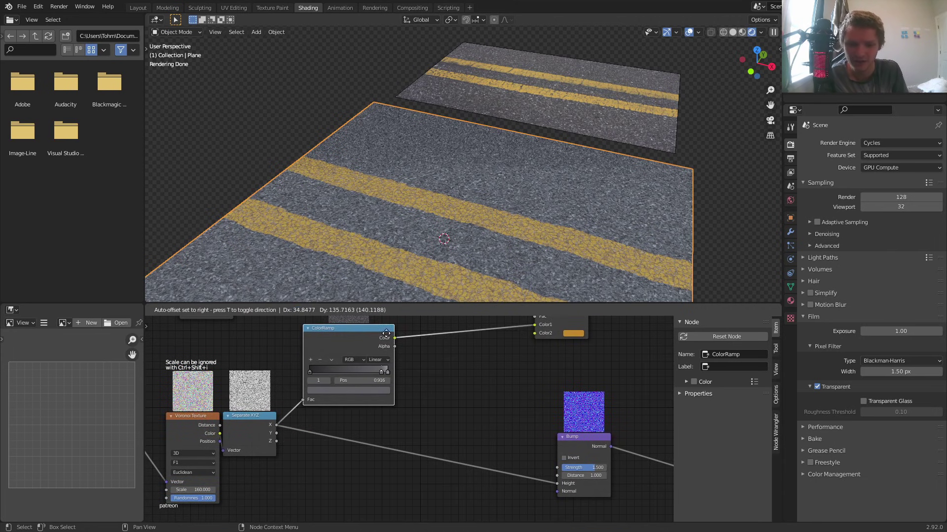
key("shift+a")
left_click(290, 396)
type("math")
key("Return")
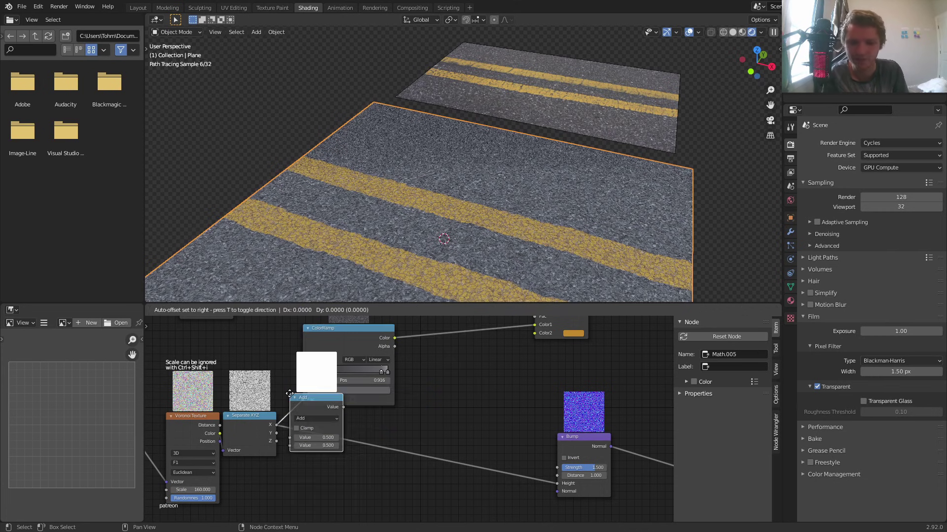
left_click(481, 449)
left_click_drag(494, 464, 502, 438)
Step: Connect the cracked stripe mask's Multiply output to the free Value input of the new Add node
scroll(463, 395, "down", 3)
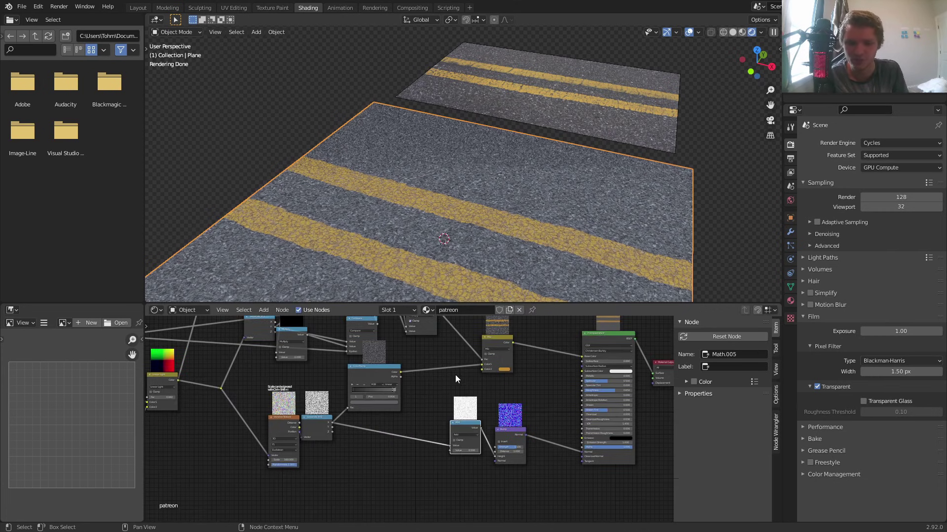
middle_click_drag(447, 353, 443, 393)
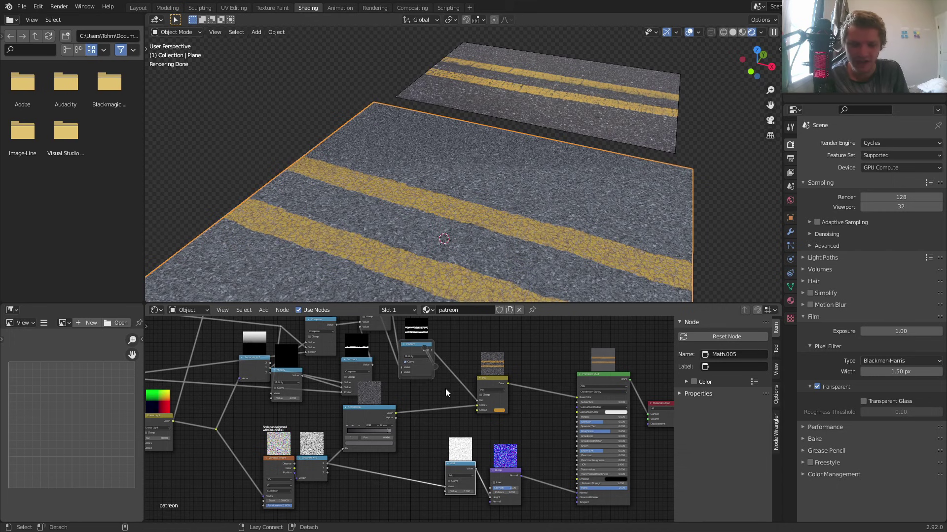
left_click_drag(431, 350, 445, 492)
Step: Compare the paint's bump with the Add node muted and unmuted, then inspect both planes from the top view
middle_click_drag(444, 276, 409, 182)
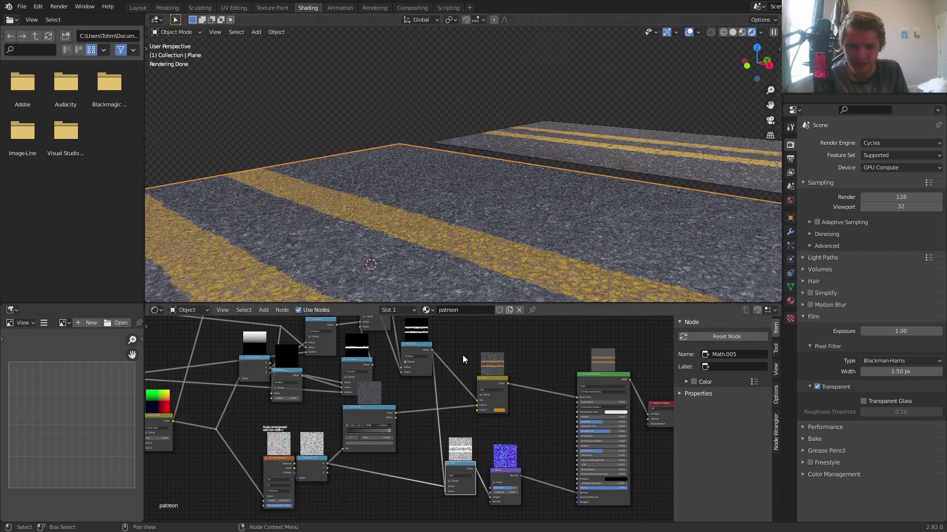
key("m")
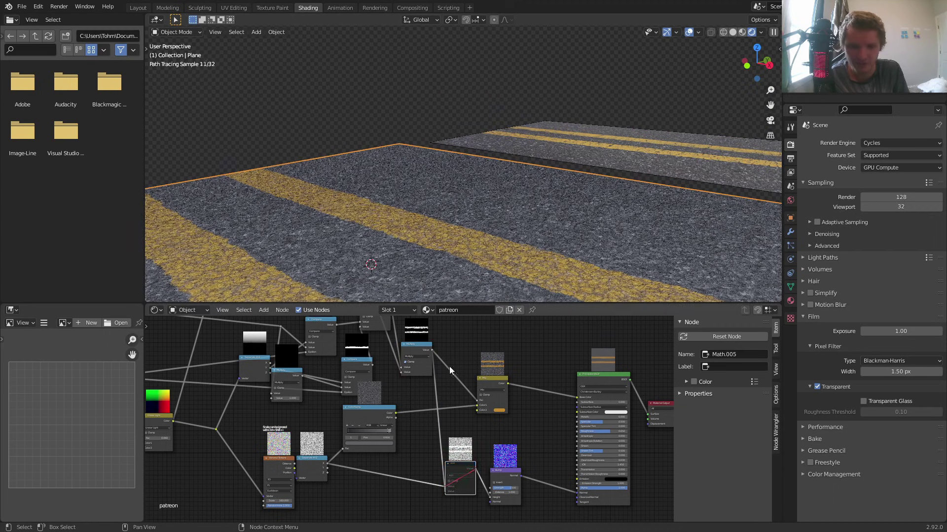
key("m")
scroll(415, 227, "down", 4)
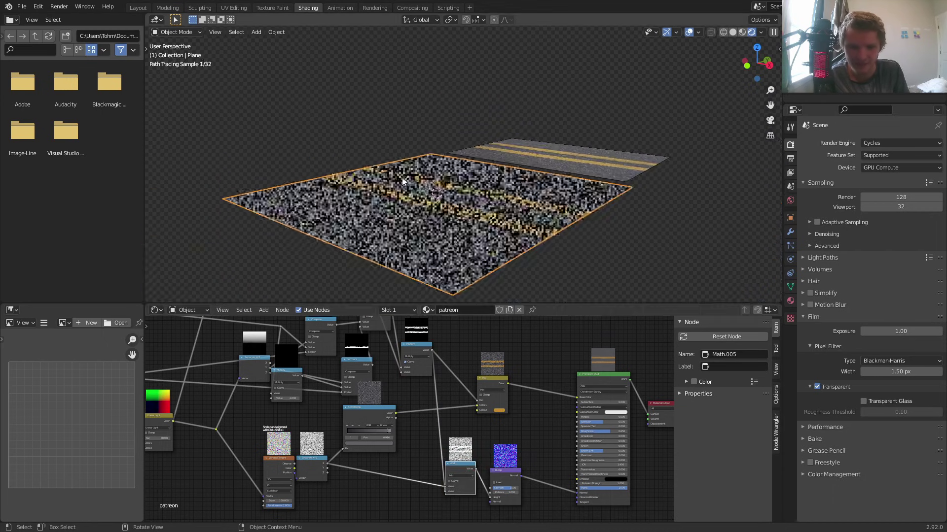
middle_click_drag(405, 185, 449, 241)
middle_click_drag(495, 209, 465, 212)
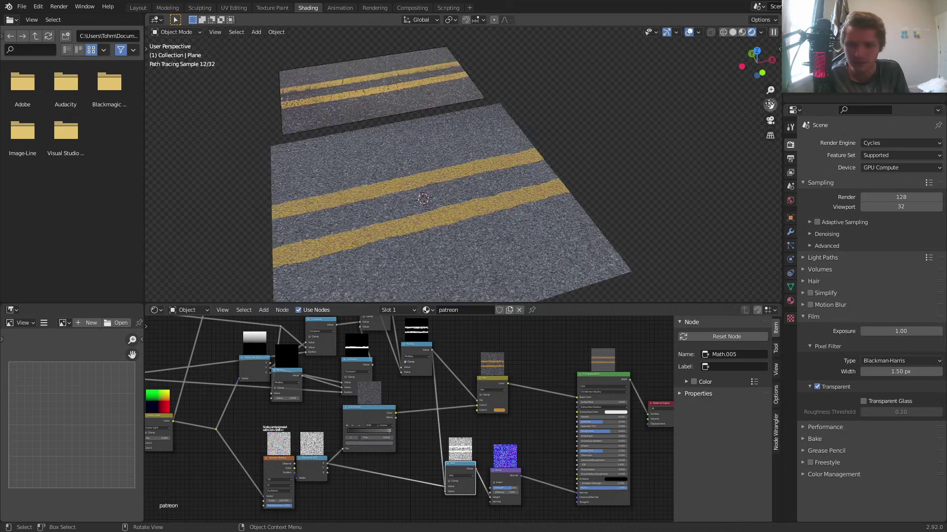
left_click(755, 51)
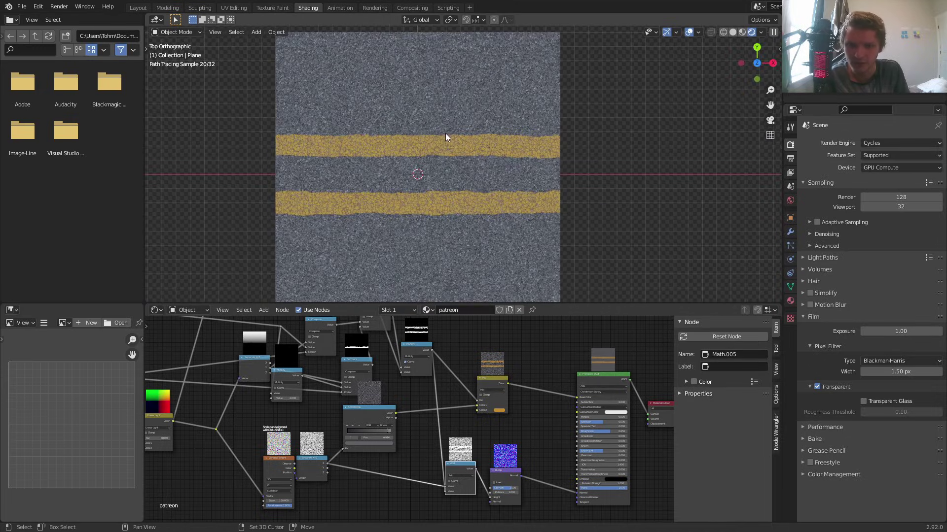
scroll(441, 202, "down", 4)
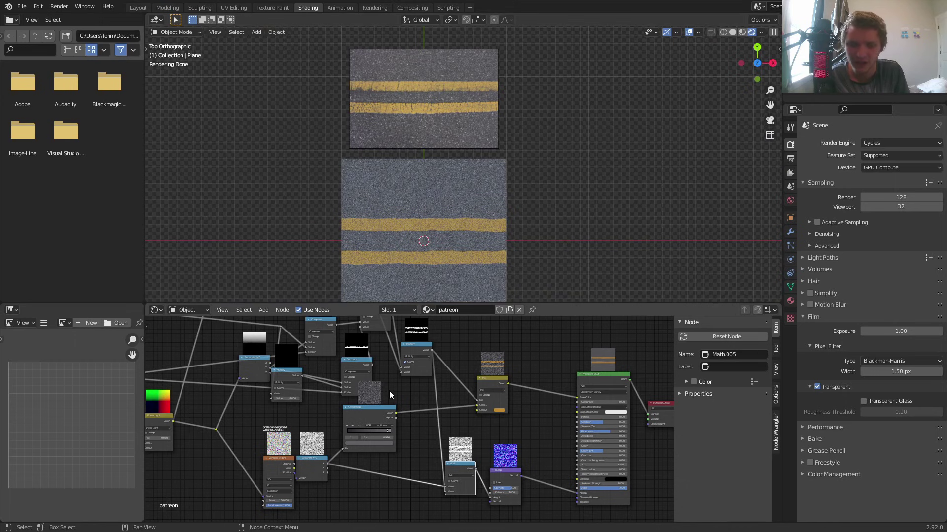
Step: Try spruit_sunrise_2k.hdr and artist_workshop_2k.hdr as the World environment image
left_click(791, 200)
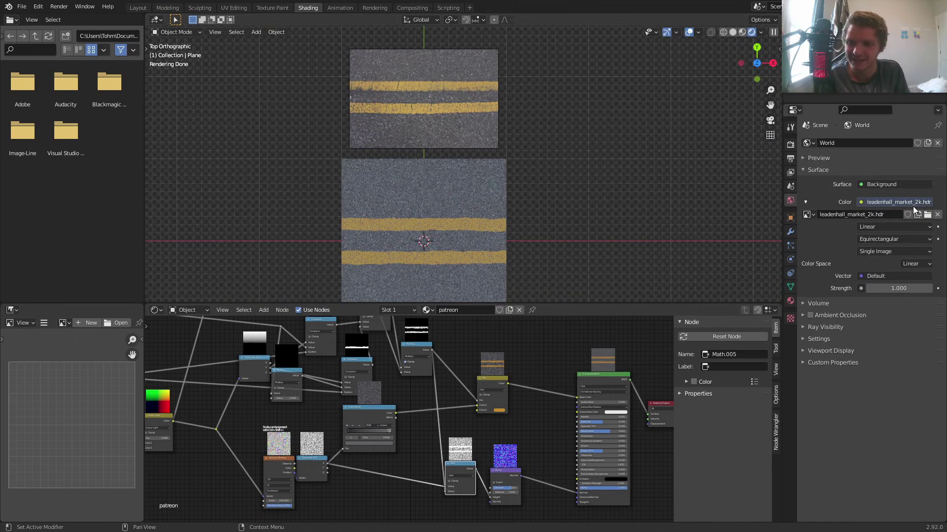
left_click(927, 214)
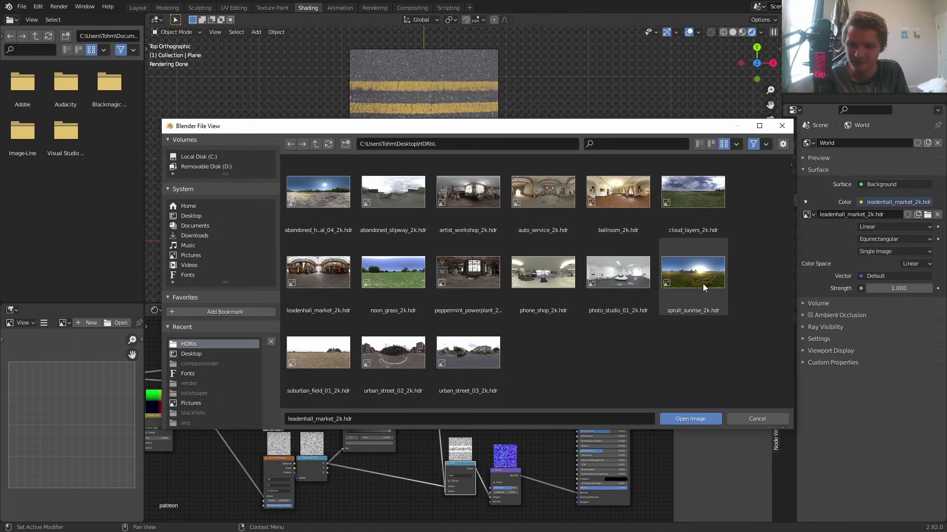
double_click(704, 288)
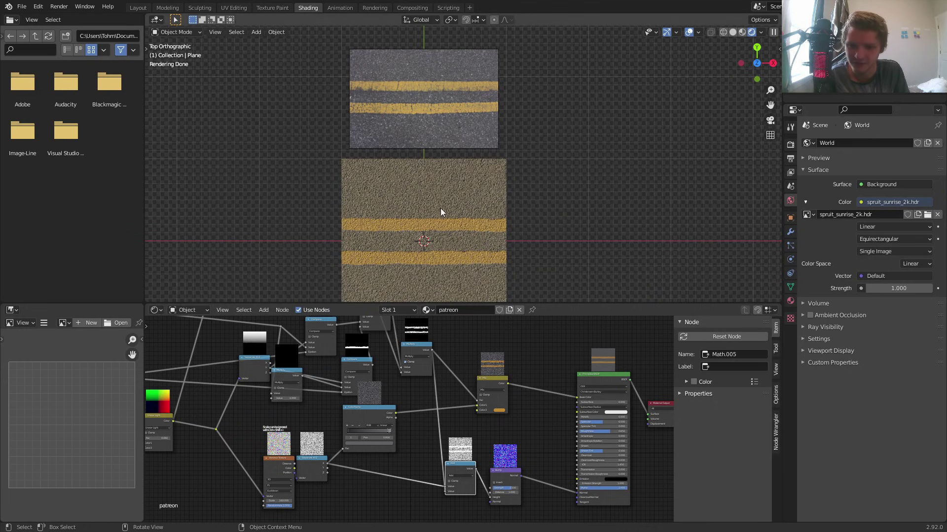
left_click(927, 215)
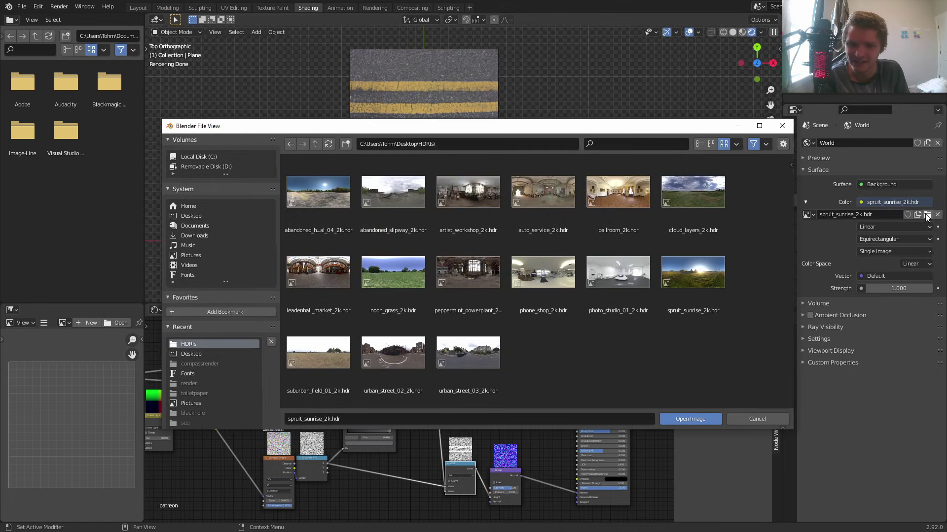
double_click(484, 191)
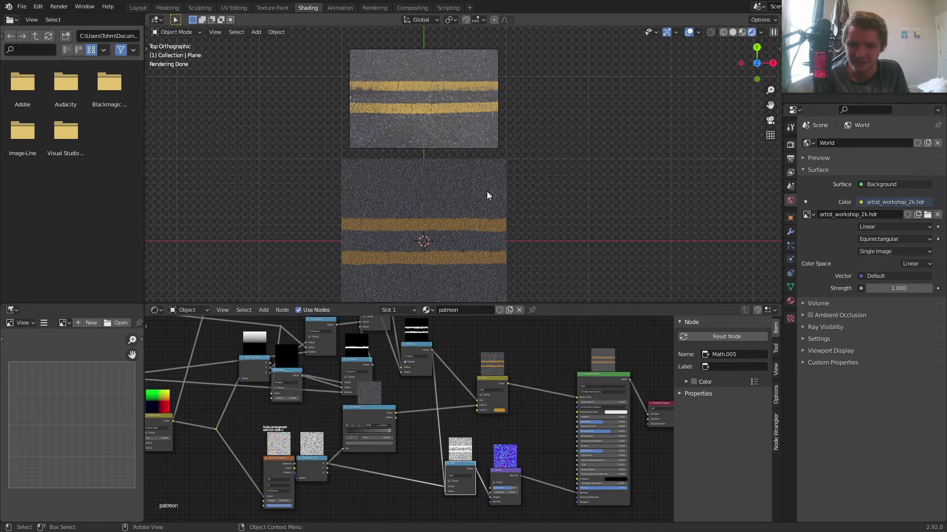
Step: Load abandoned_slipway_2k.hdr as the World environment image
left_click(927, 215)
double_click(396, 197)
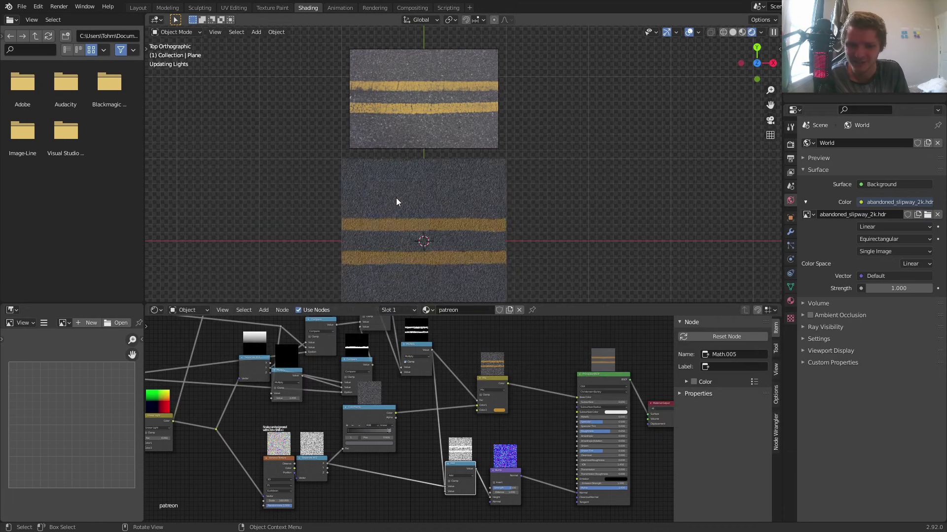
Step: Load abandoned_hopper_terminal_04_2k.hdr as the World environment image
left_click(928, 214)
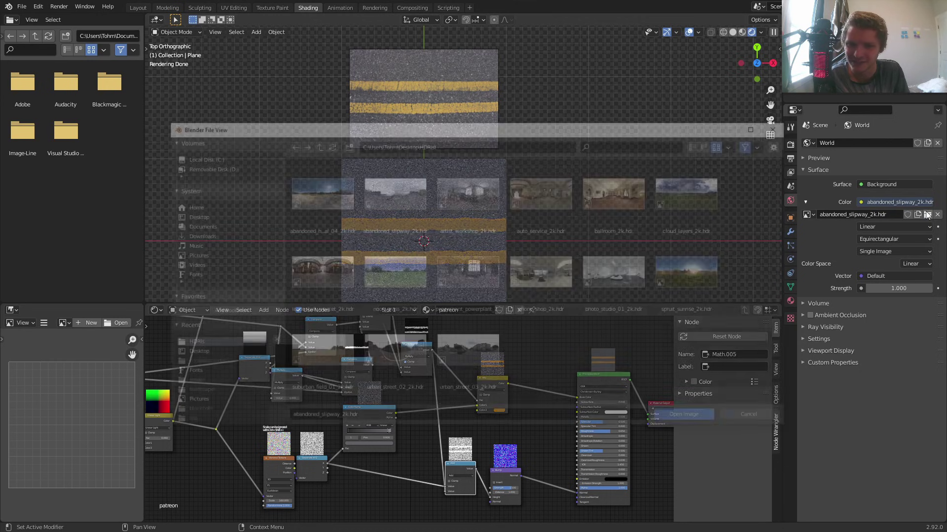
double_click(307, 199)
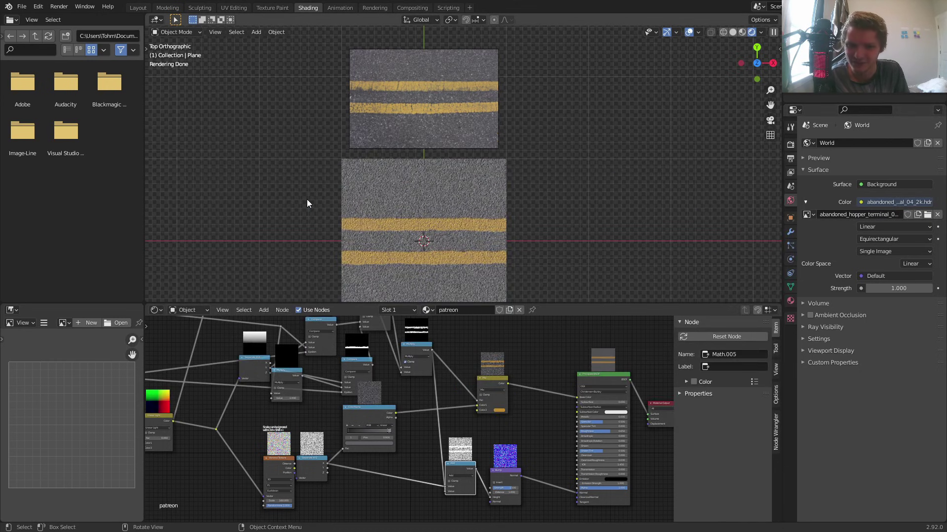
Step: Set the Bump node's Strength to 1, shift the node away from the Add node, and inspect both planes in perspective
scroll(397, 419, "up", 4)
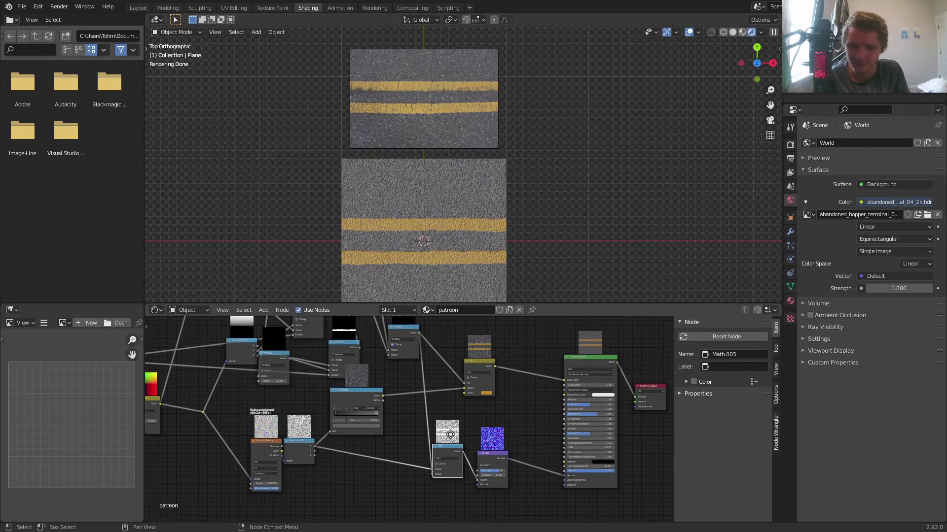
double_click(485, 463)
type("1")
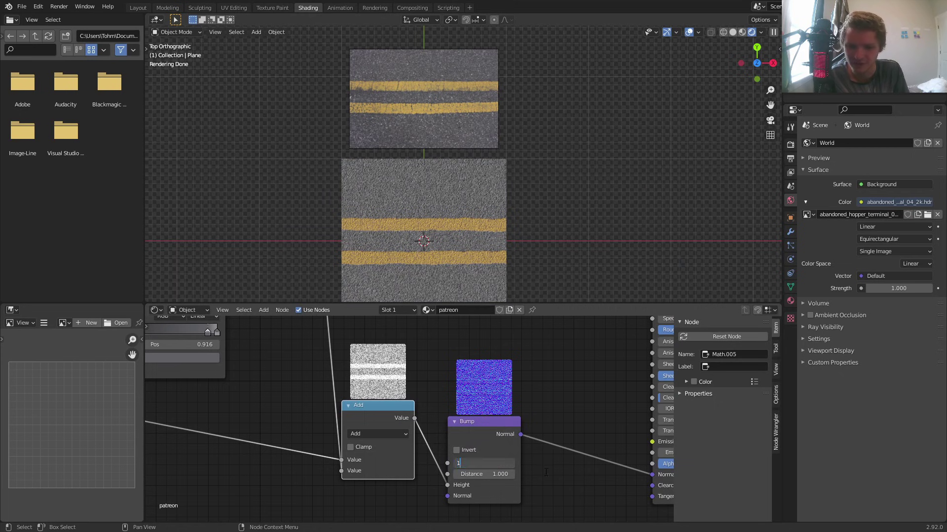
key("Return")
left_click_drag(502, 437, 525, 428)
scroll(456, 170, "up", 2)
middle_click_drag(428, 203, 426, 72, "shift")
middle_click_drag(409, 159, 431, 72)
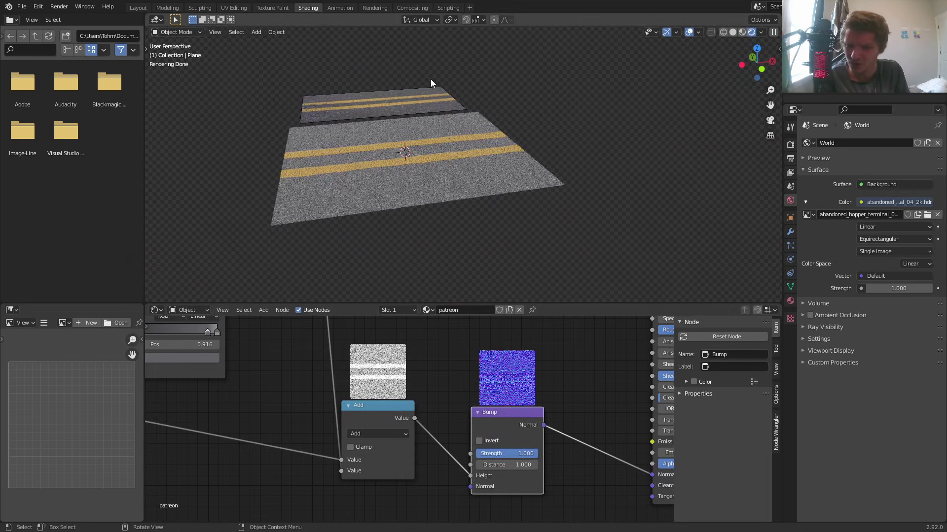
Step: Try stretching the procedural plane's mesh along X, check the stripes over its full length, and undo the stretch
left_click(757, 49)
scroll(459, 164, "down", 3)
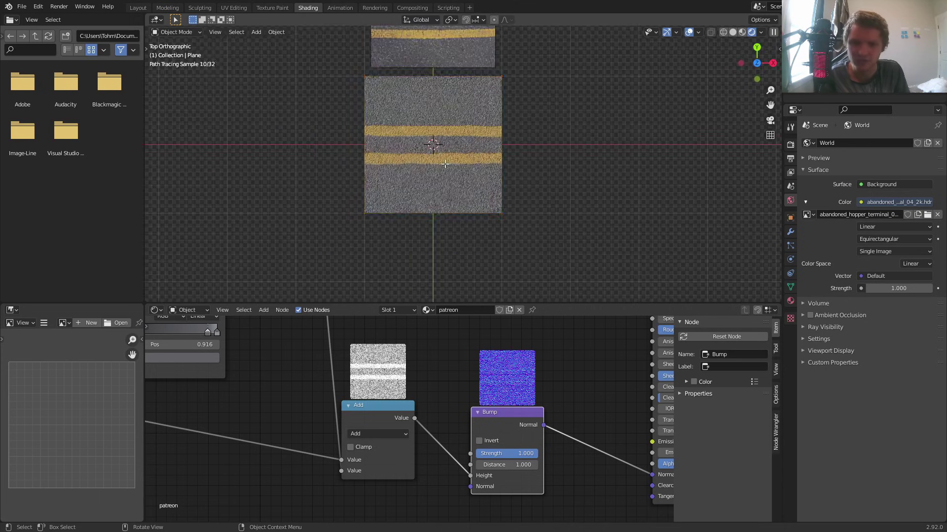
key("Tab")
scroll(456, 168, "down", 2)
key("s")
key("x")
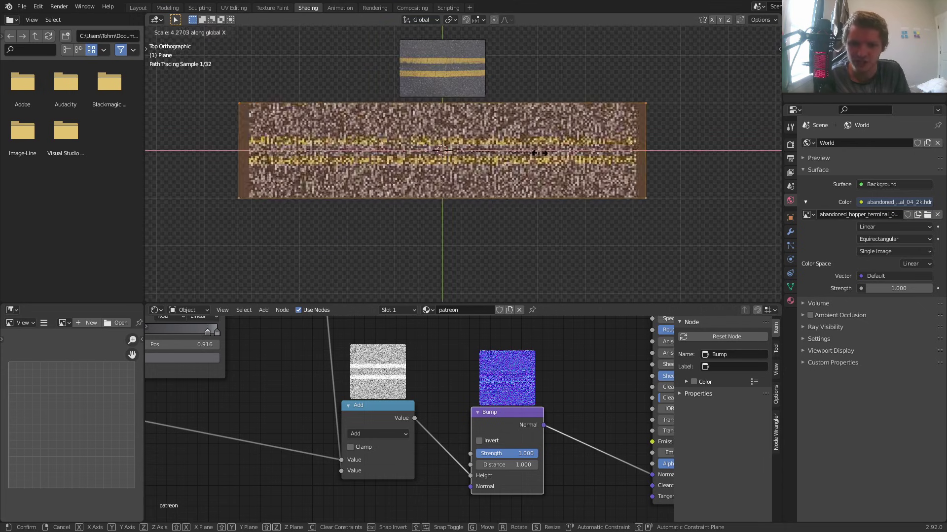
left_click(567, 150)
key("Tab")
scroll(559, 153, "up", 5)
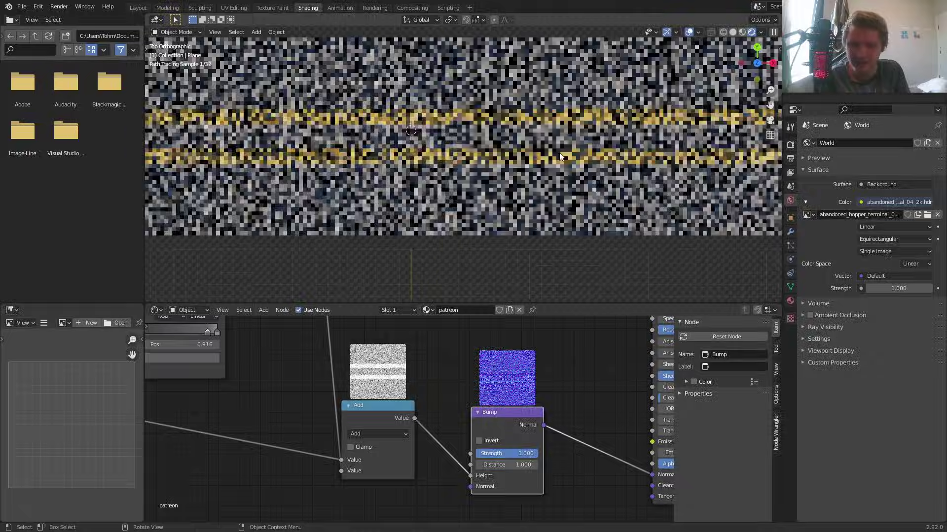
mouse_move(661, 128)
middle_mouse_down("shift")
mouse_move(339, 147)
mouse_move(524, 151)
middle_mouse_up("shift")
scroll(493, 150, "up", 3)
middle_click_drag(217, 144, 539, 151, "shift")
scroll(513, 149, "down", 6)
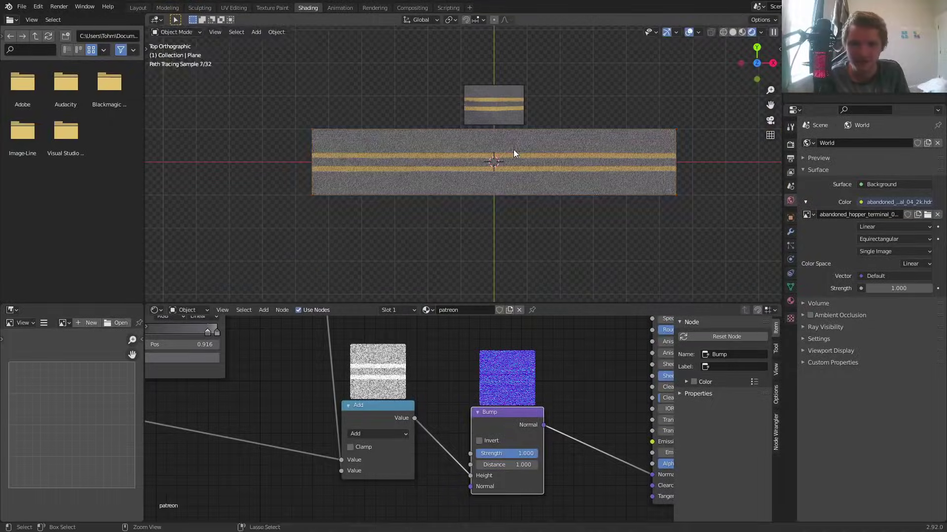
key("Tab")
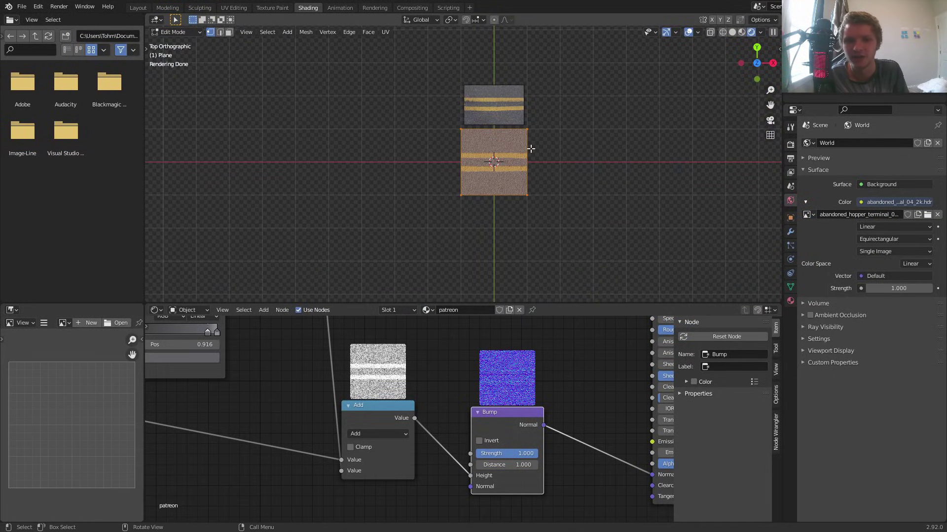
Step: Try extruding the plane's +X edge three times in different directions to extend the road with angled segments
key("2")
left_click(530, 149)
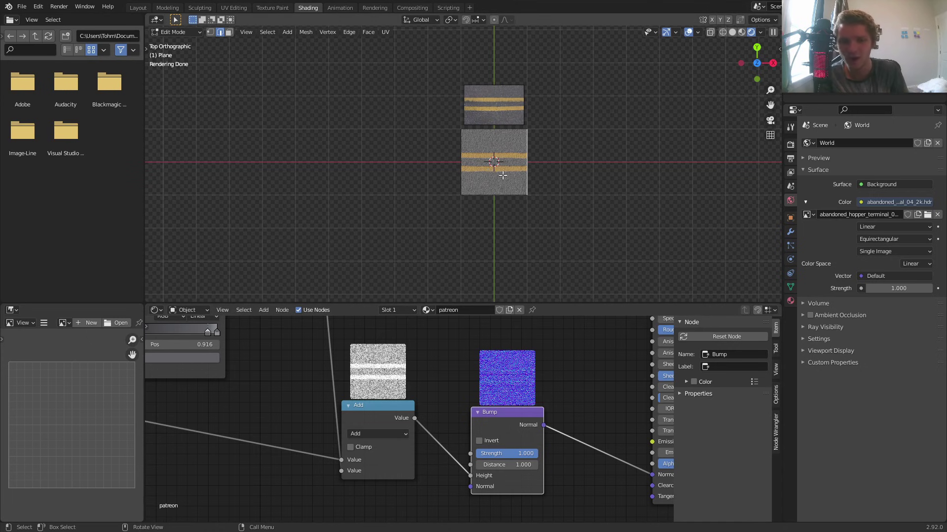
scroll(285, 375, "down", 5)
scroll(414, 422, "up", 6)
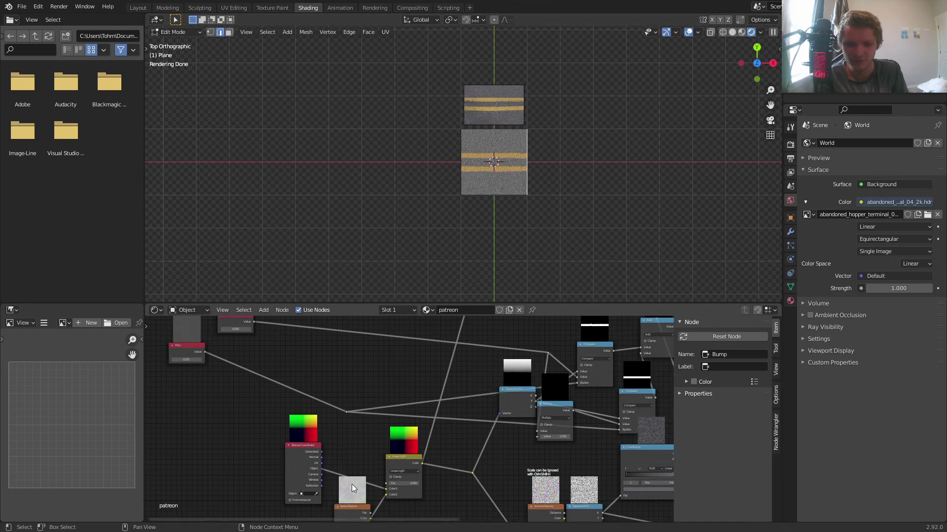
middle_click_drag(490, 426, 338, 464)
scroll(356, 443, "up", 5)
key("e")
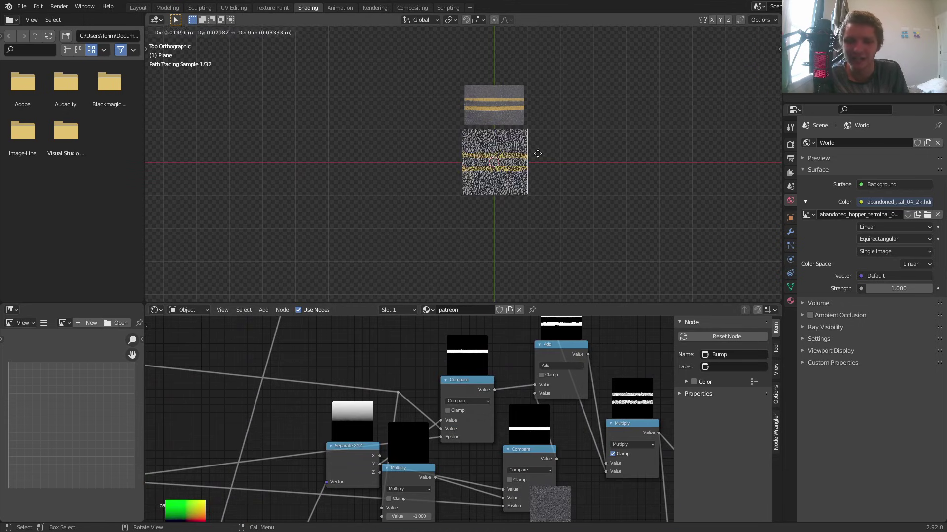
left_click(600, 217)
key("e")
left_click(697, 257)
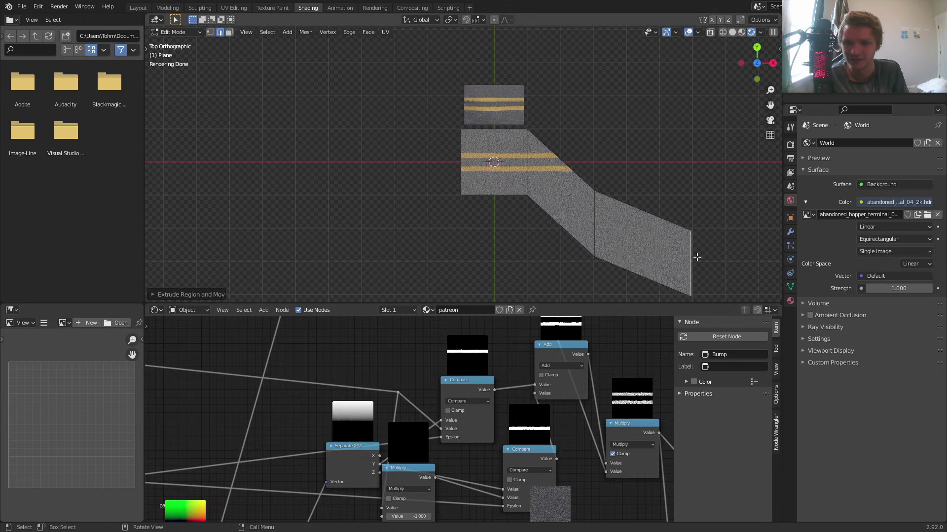
key("e")
left_click(344, 167)
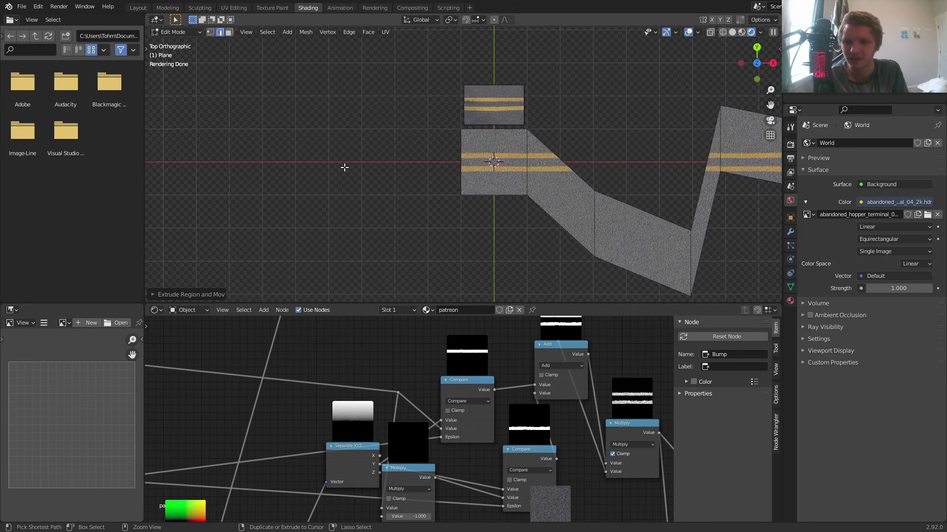
Step: Undo the edge extrusions on the procedural plane and return to Object Mode
key("ctrl+z")
key("ctrl+z")
key("ctrl+z")
key("ctrl+z")
key("ctrl+z")
key("Tab")
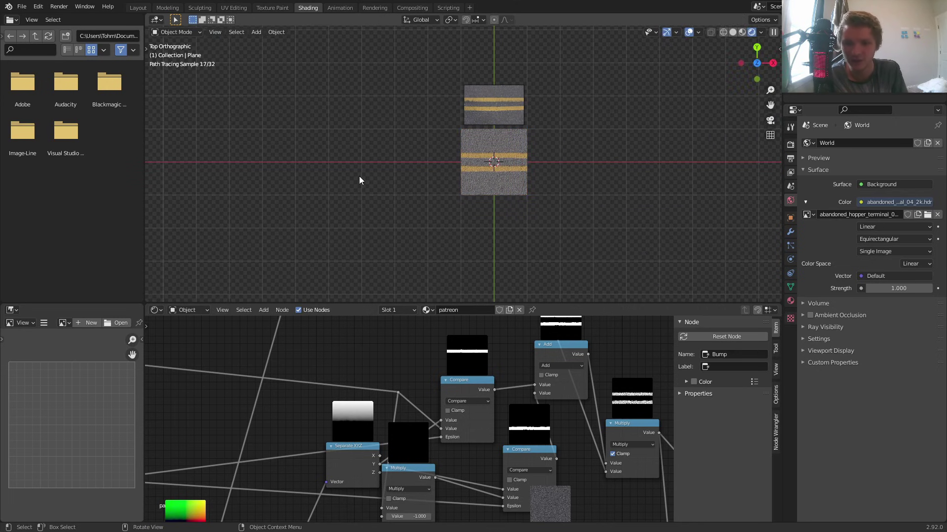
Step: Save the file and compare the reference photo's cracked stripes with the procedural stripes up close
key("ctrl+s")
scroll(492, 146, "up", 3)
middle_click_drag(603, 120, 518, 176, "shift")
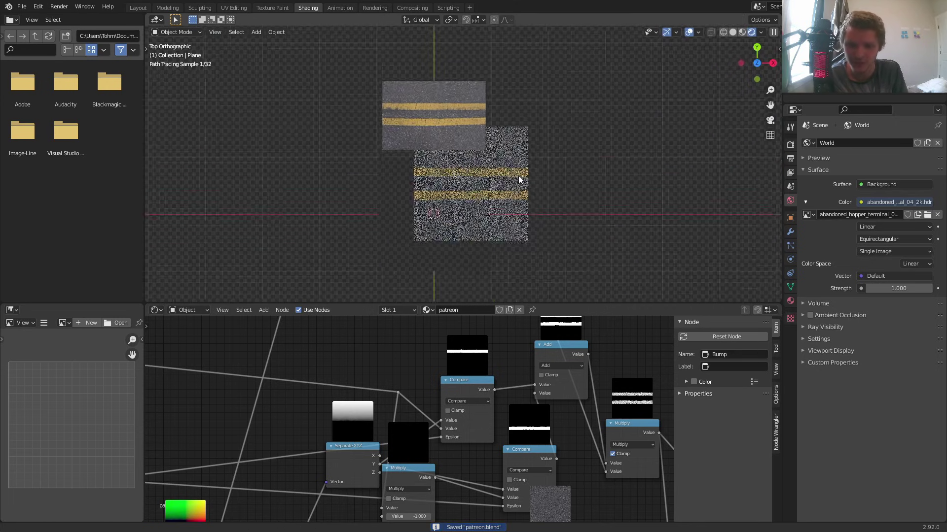
scroll(477, 166, "up", 2)
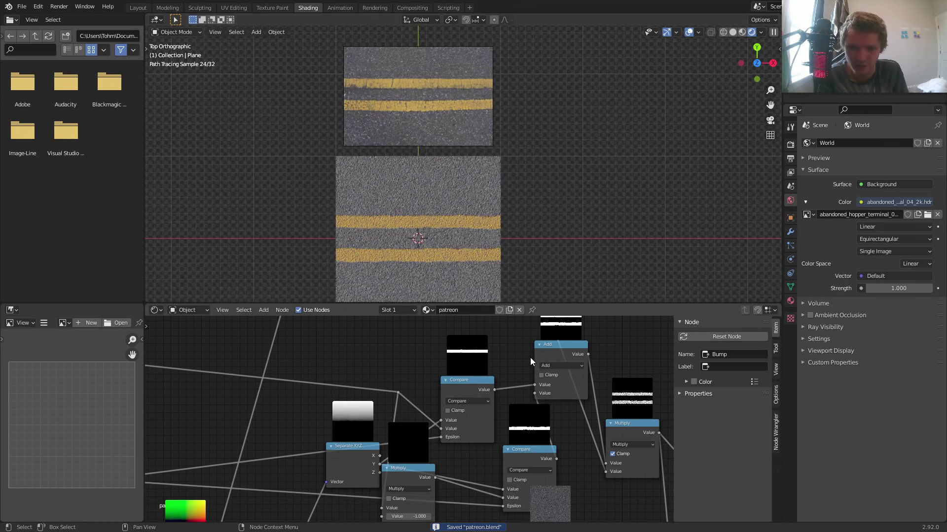
middle_click_drag(582, 414, 391, 387)
scroll(393, 54, "up", 7)
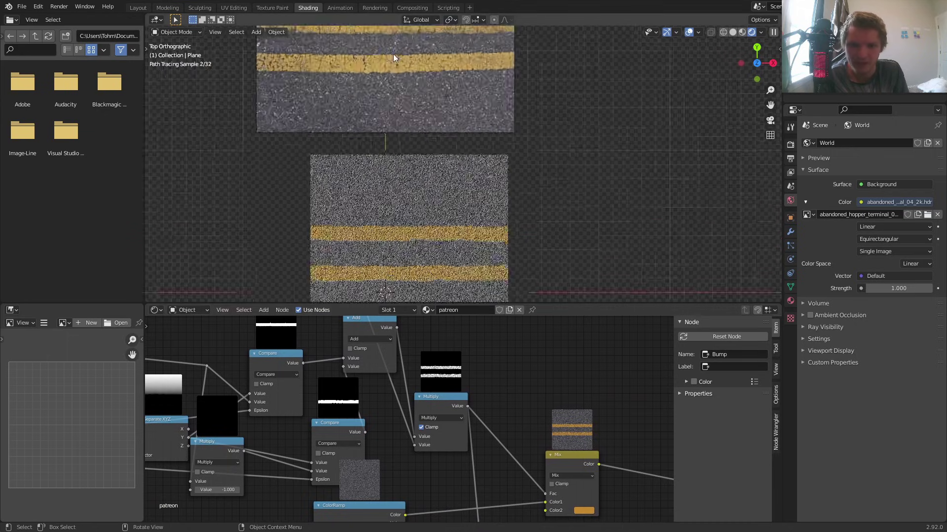
middle_click_drag(445, 38, 452, 71, "shift")
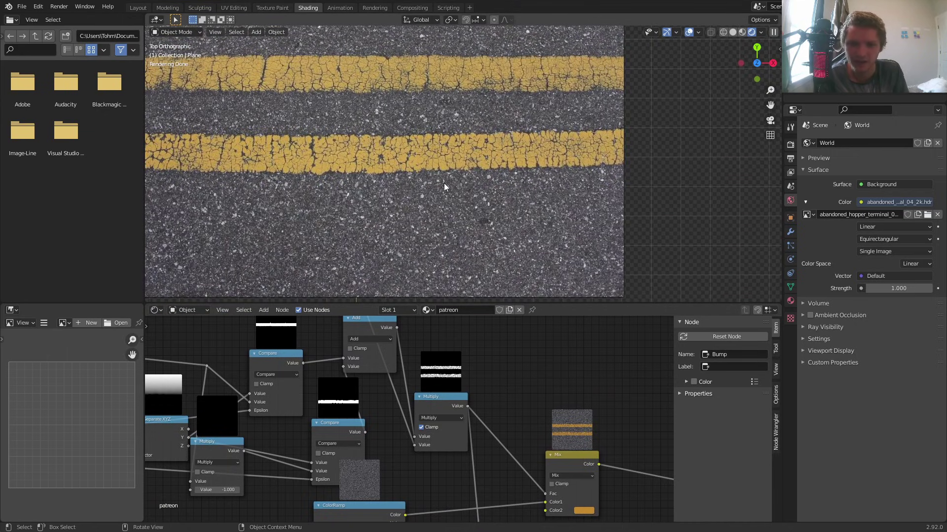
mouse_move(446, 183)
middle_mouse_down("shift")
mouse_move(471, 151)
mouse_move(503, 190)
mouse_move(525, 127)
middle_mouse_up("shift")
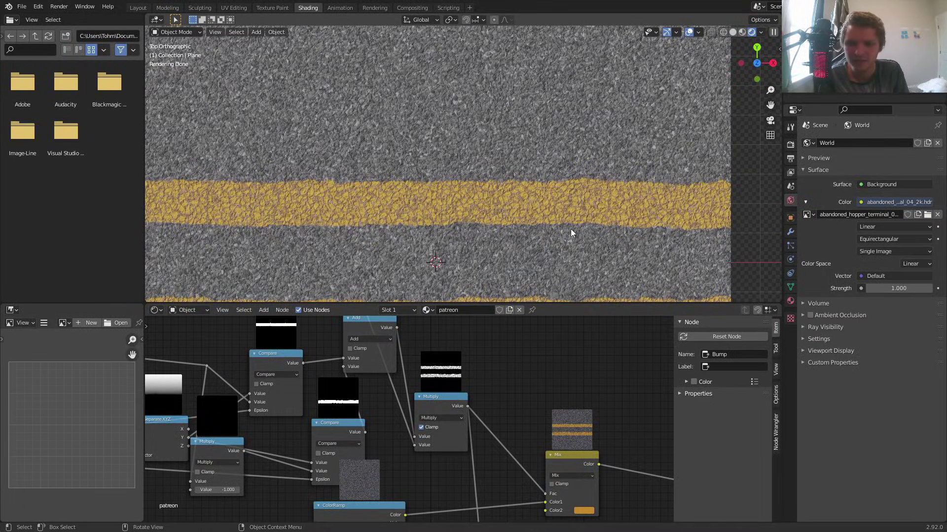
scroll(395, 209, "up", 5)
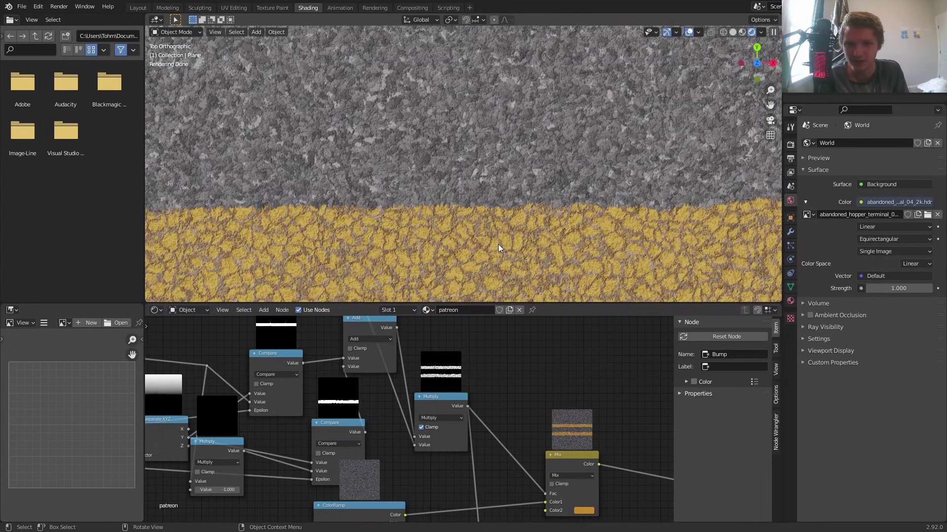
key("ctrl+s")
Step: Preview the Separate XYZ output and the Add node's output that feeds the bump height
scroll(493, 233, "down", 6)
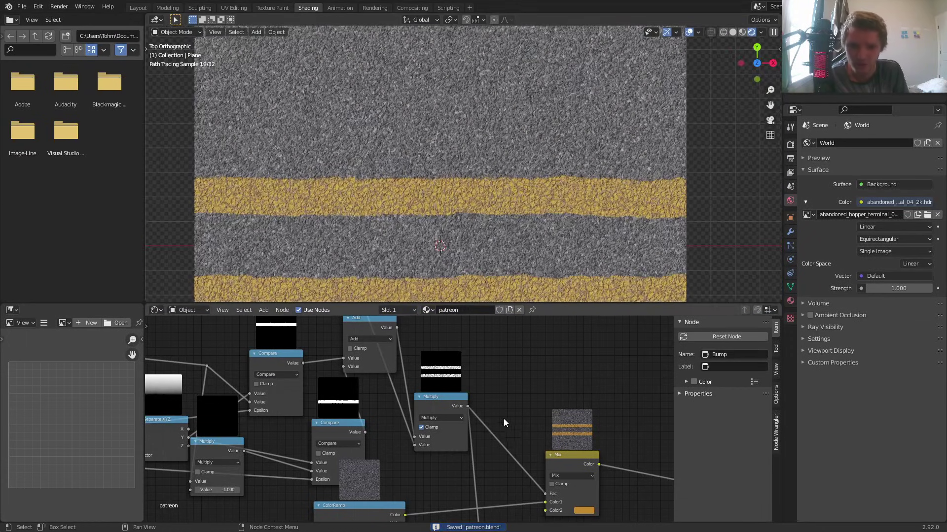
middle_click_drag(463, 435, 453, 481)
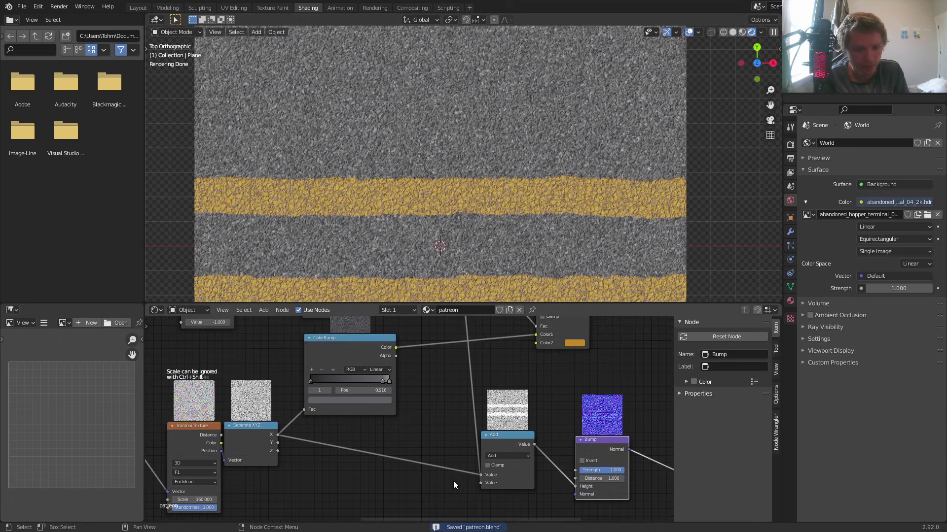
scroll(433, 405, "down", 3)
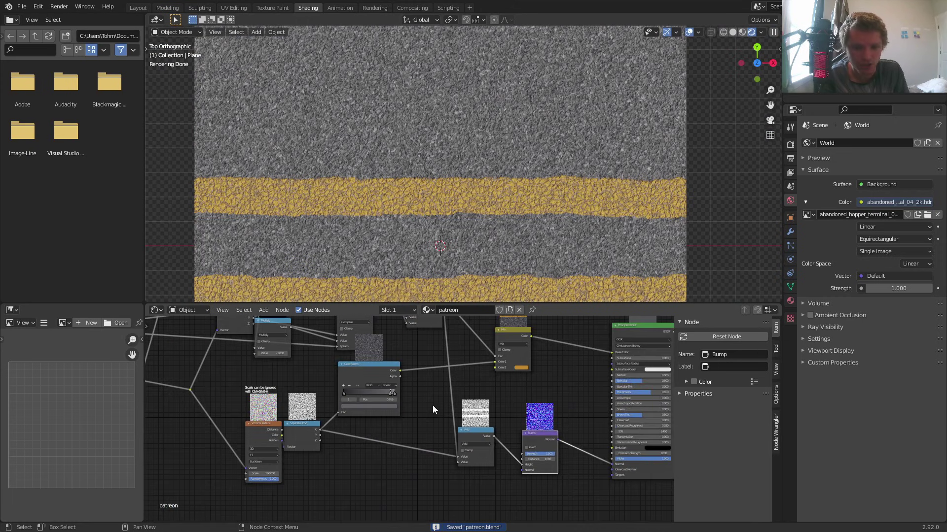
left_click(306, 426, "ctrl+shift")
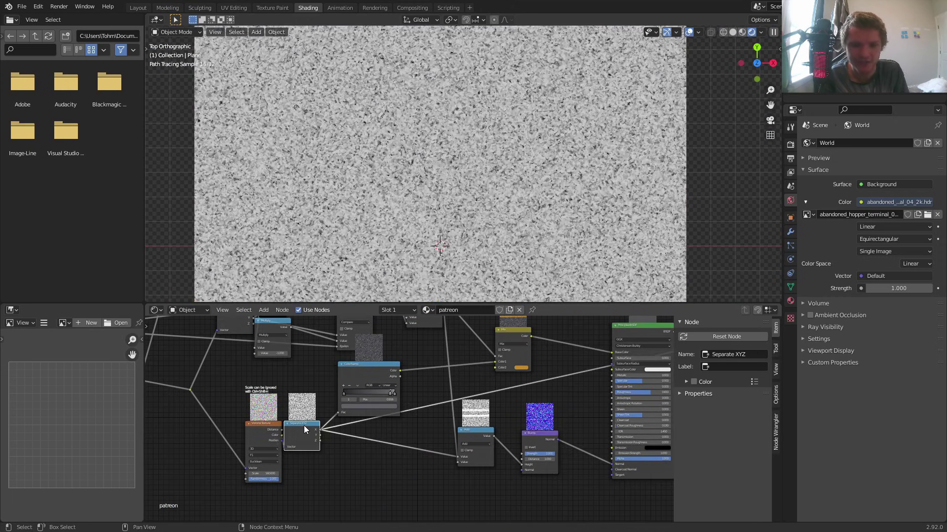
left_click(477, 429, "ctrl+shift")
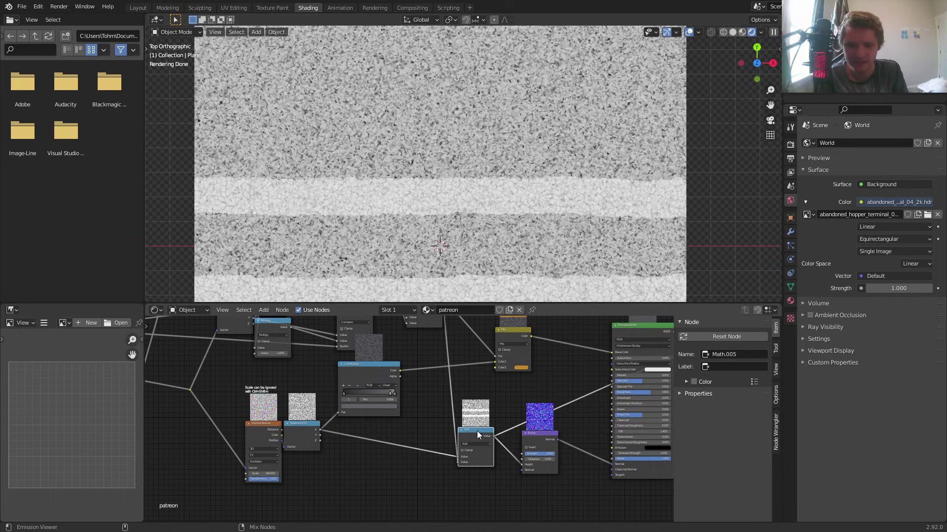
scroll(460, 446, "up", 3)
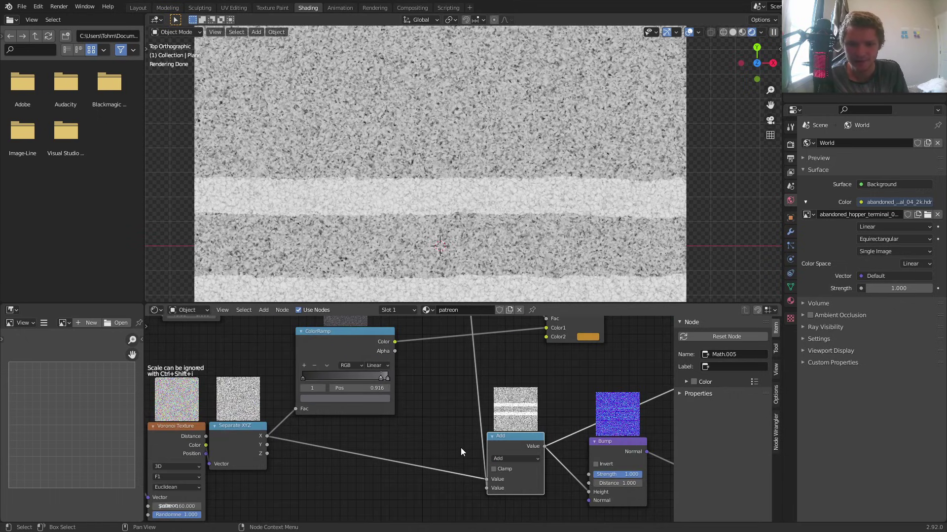
Step: Enable Clamp on the Add node feeding the bump and switch the preview back to the Principled BSDF
left_click(495, 472)
middle_click_drag(610, 433, 309, 445)
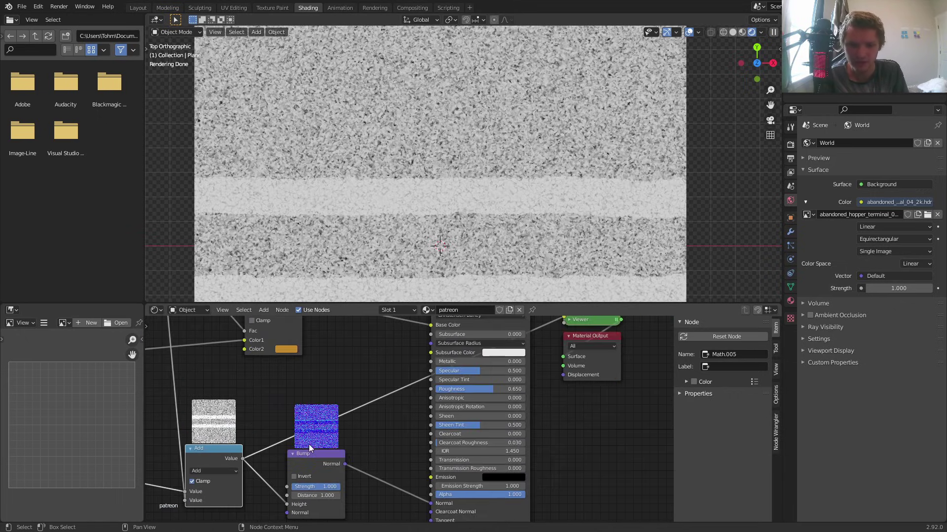
middle_click_drag(504, 355, 463, 519)
left_click(464, 452, "ctrl+shift")
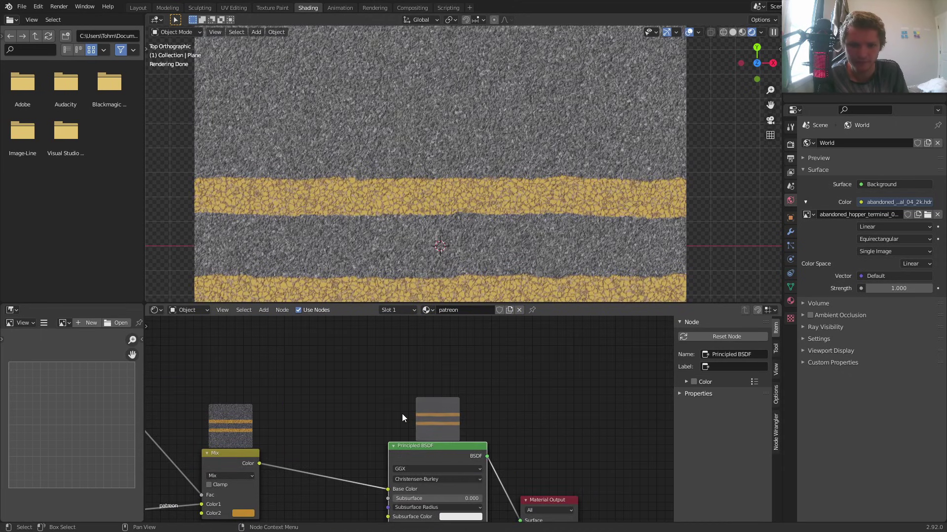
Step: Inspect the clamped paint bump on the upper stripe up close, select the Add node, and save the file
middle_click_drag(402, 413, 622, 205)
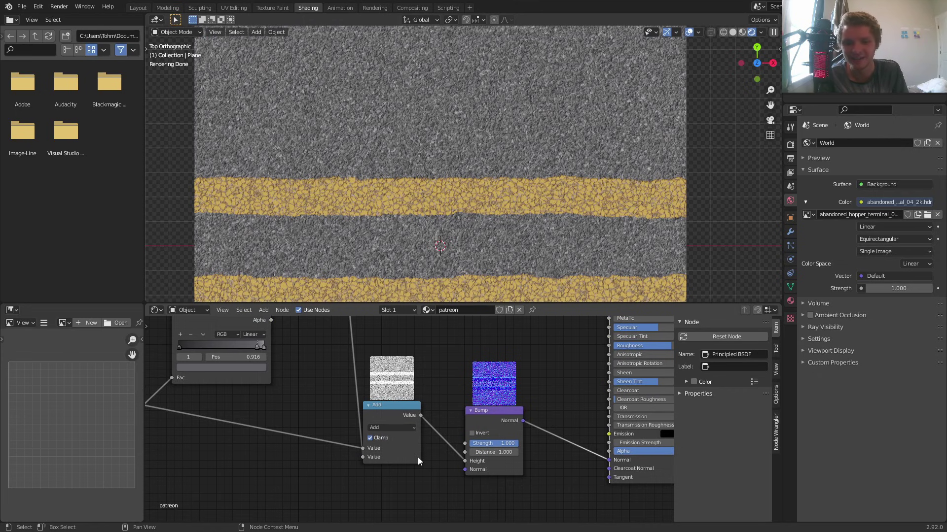
scroll(493, 196, "up", 2)
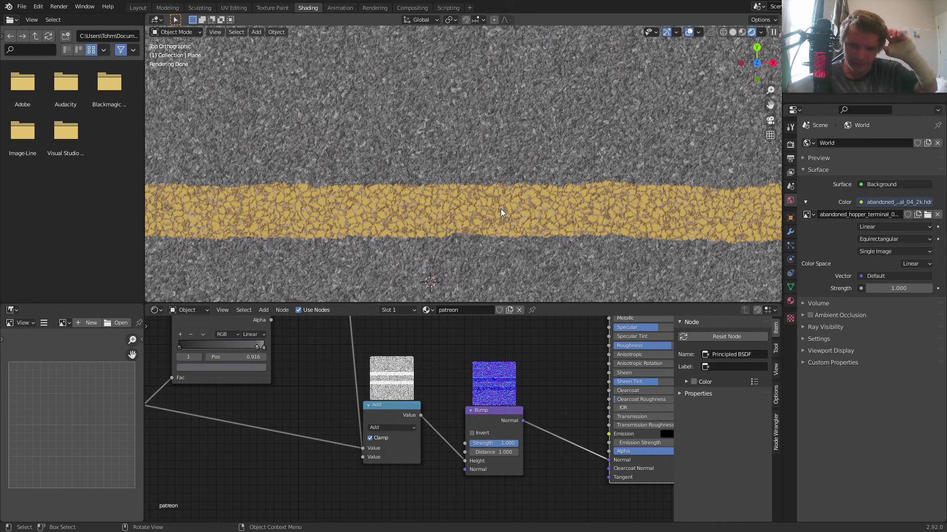
left_click(403, 407)
scroll(403, 406, "down", 2)
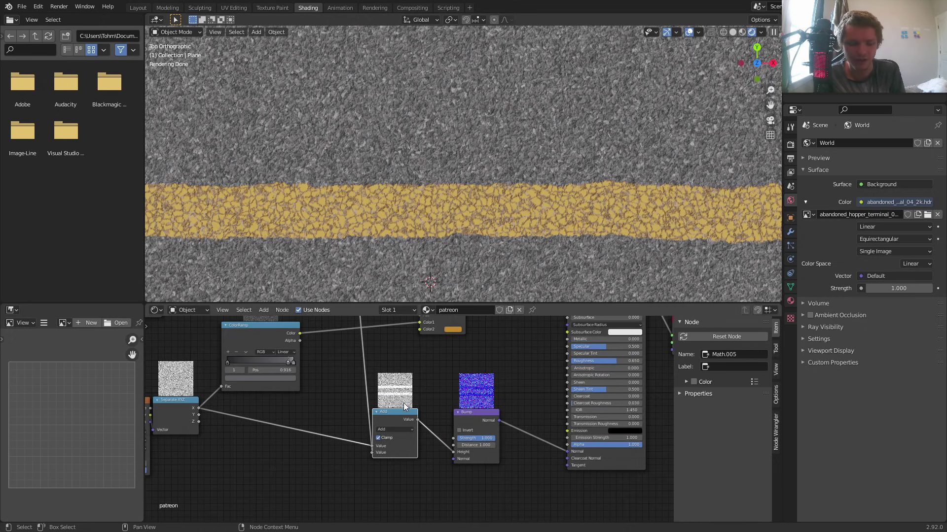
key("ctrl+s")
Step: Preview the Separate XYZ node's X output on the plane
middle_click_drag(348, 395, 455, 400)
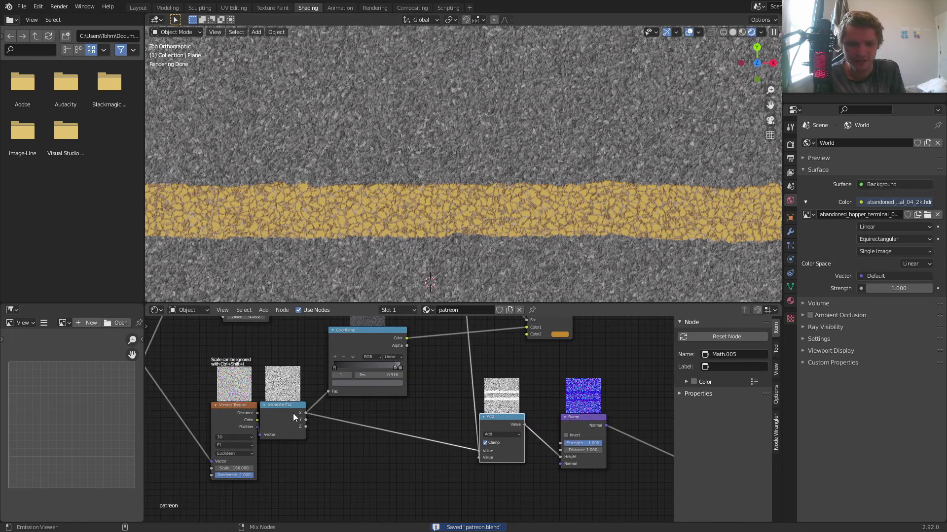
left_click(293, 413, "ctrl+shift")
middle_click_drag(399, 360, 400, 366)
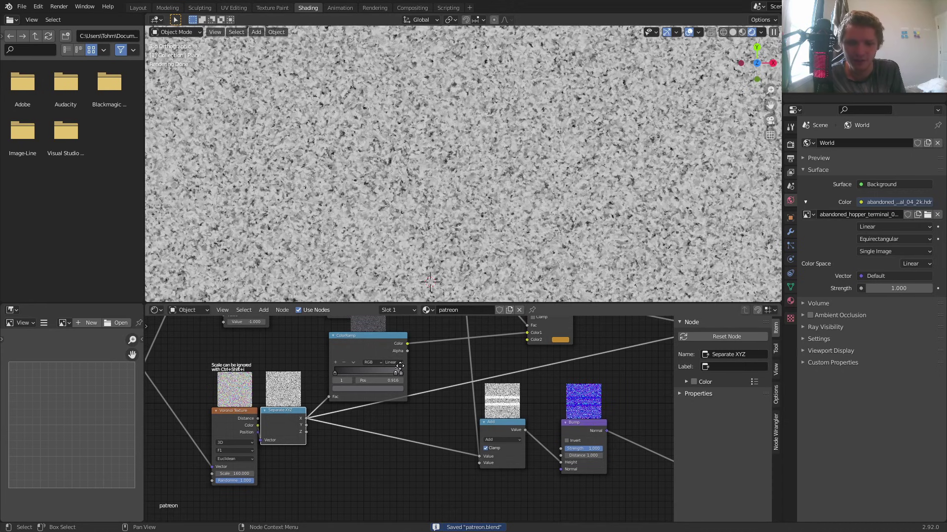
Step: Duplicate the bump's Add node, insert the copy after the Separate XYZ node's X output, and set it to Multiply
left_click(496, 421)
key("shift+d")
left_click(441, 393)
left_click_drag(440, 397, 350, 473)
left_click(352, 483)
key("m")
scroll(409, 433, "down", 6)
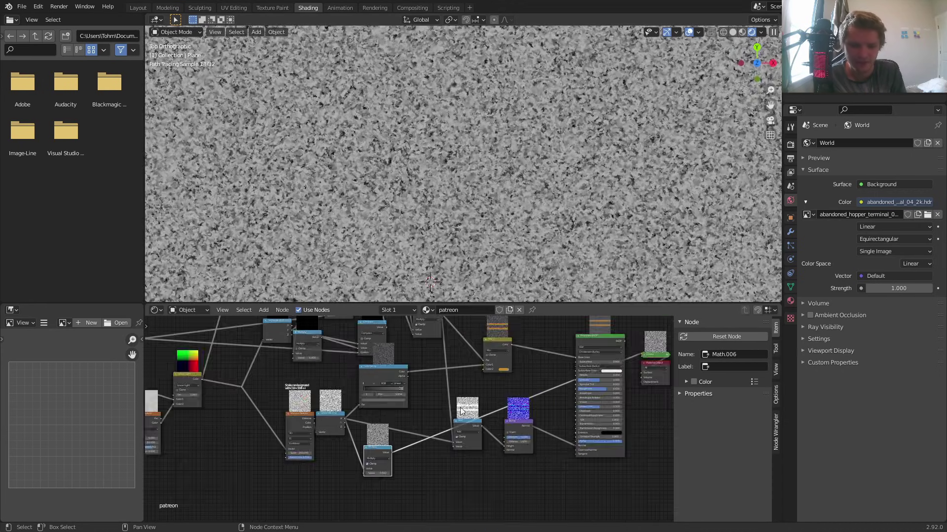
Step: Connect the stripe mask's Multiply output to the second value of the new Multiply node below the ColorRamp
middle_click_drag(462, 355, 461, 403)
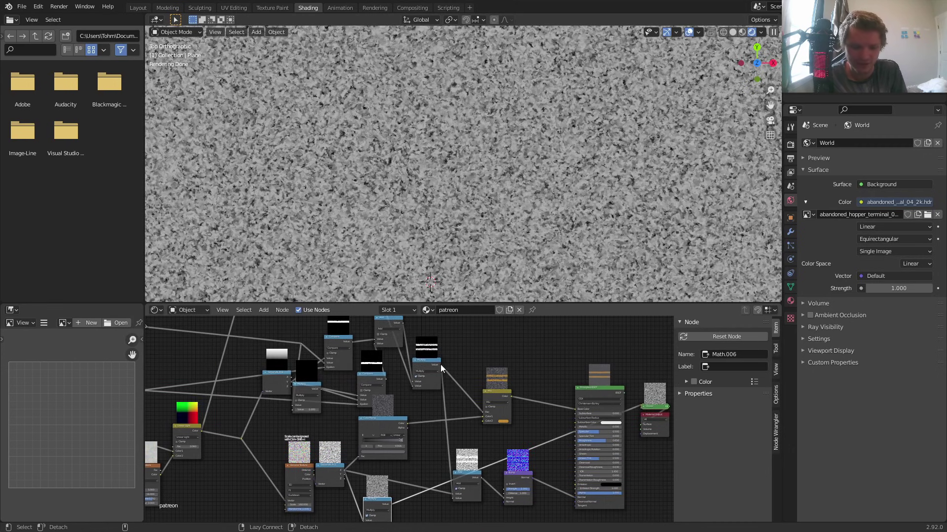
right_click_drag(441, 365, 370, 514, "alt")
middle_click_drag(380, 513, 428, 442)
scroll(428, 443, "up", 8)
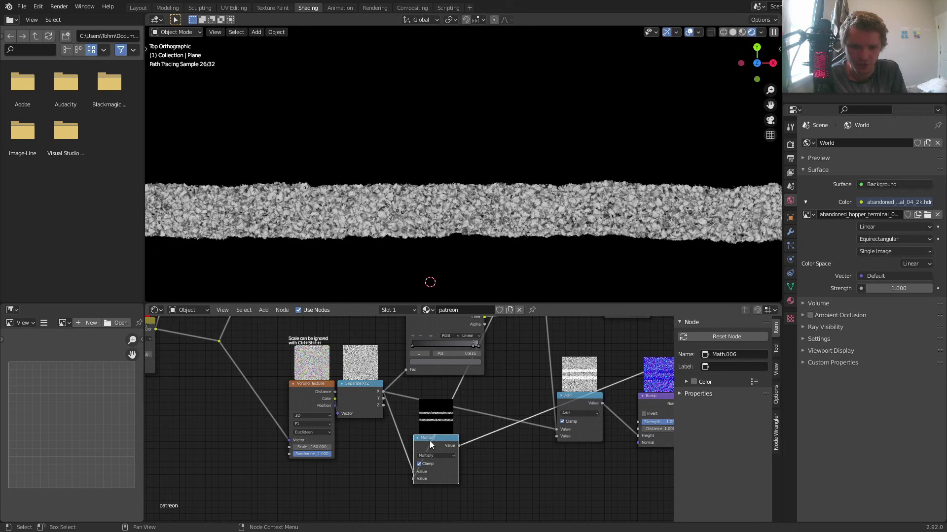
Step: Change the new math node's operation to Subtract and inspect its mask on the plane
left_click(433, 469)
key("s")
scroll(400, 200, "down", 5)
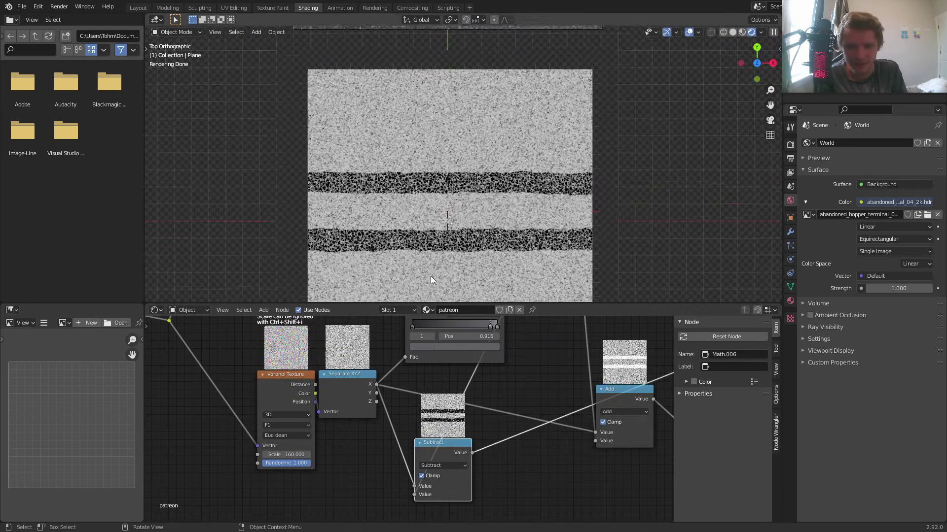
scroll(431, 279, "up", 2)
scroll(431, 279, "up", 2)
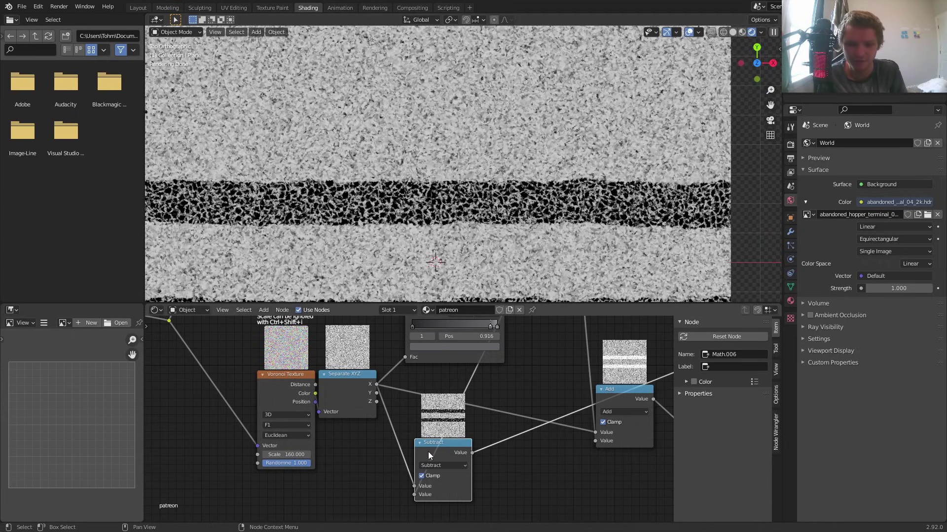
Step: Feed the Subtract output into the Bump node's Height and switch the preview back to the Principled BSDF
middle_click_drag(492, 442, 270, 457)
left_click_drag(270, 458, 495, 445)
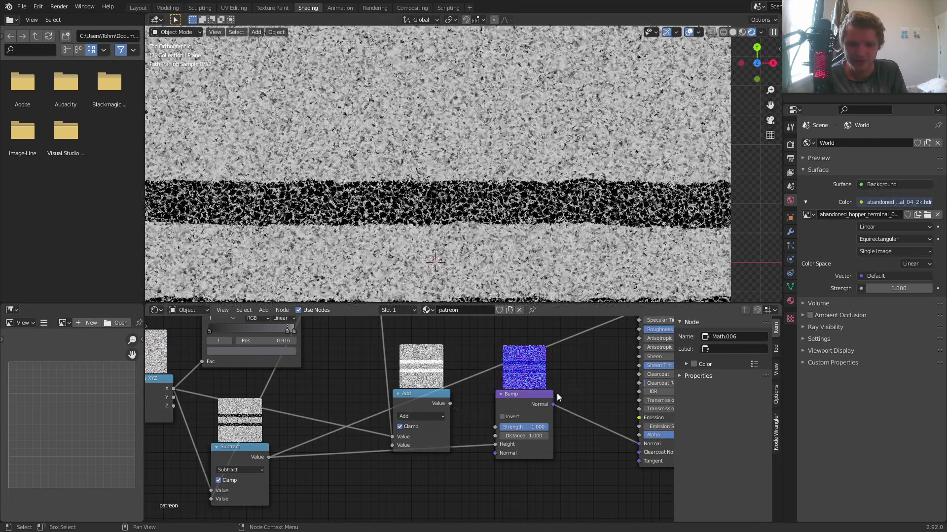
scroll(557, 393, "down", 7)
middle_click_drag(557, 393, 452, 517)
left_click(533, 417, "ctrl+shift")
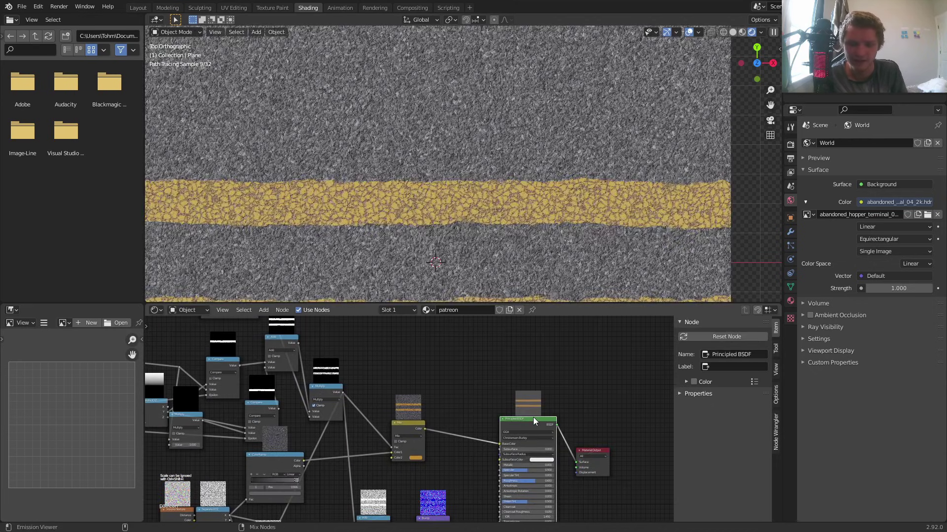
Step: Undo the Subtract experiment and delete the duplicated Add node between Separate XYZ and the bump's Add node
middle_click_drag(448, 424, 430, 343)
left_click(408, 423)
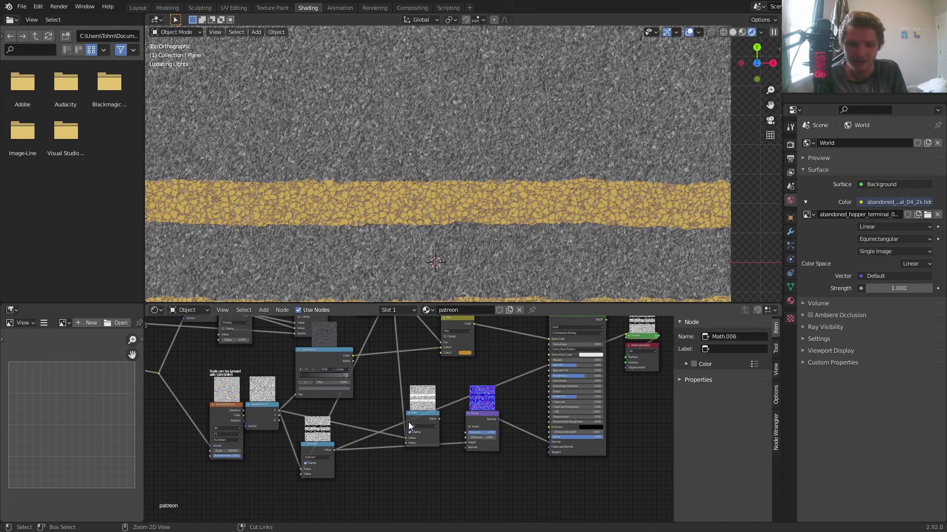
left_click(408, 423, "ctrl+shift")
key("ctrl+z")
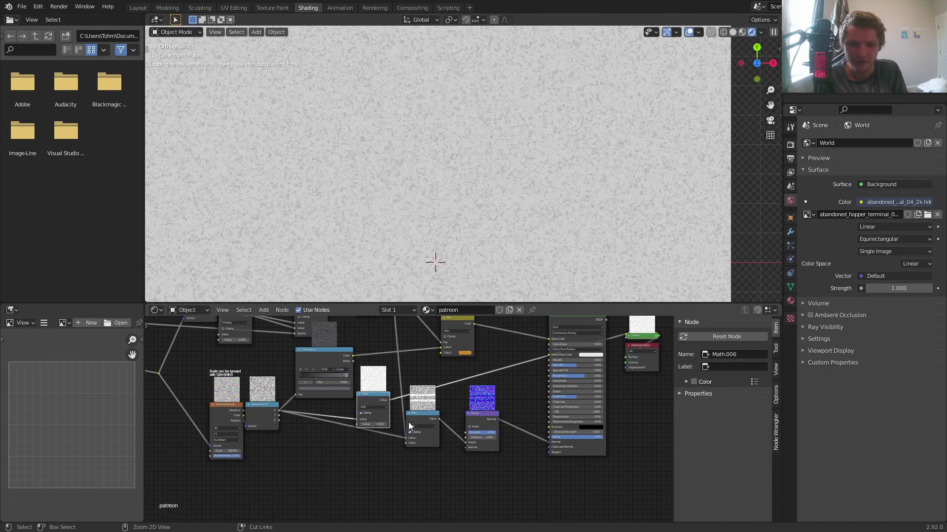
left_click(371, 406)
key("ctrl+x")
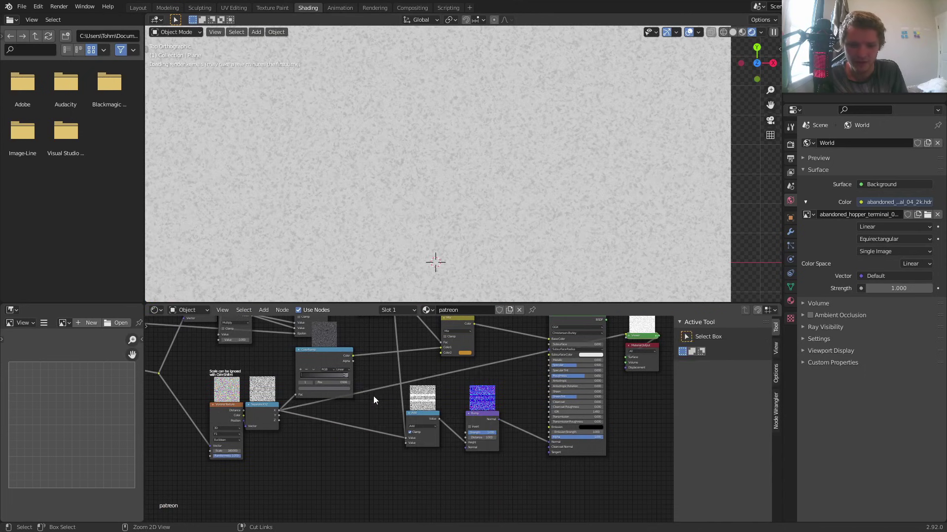
Step: Select the bump's Add node, switch the preview back to the Principled BSDF, and save the file
left_click(419, 421)
middle_click_drag(538, 372, 511, 429)
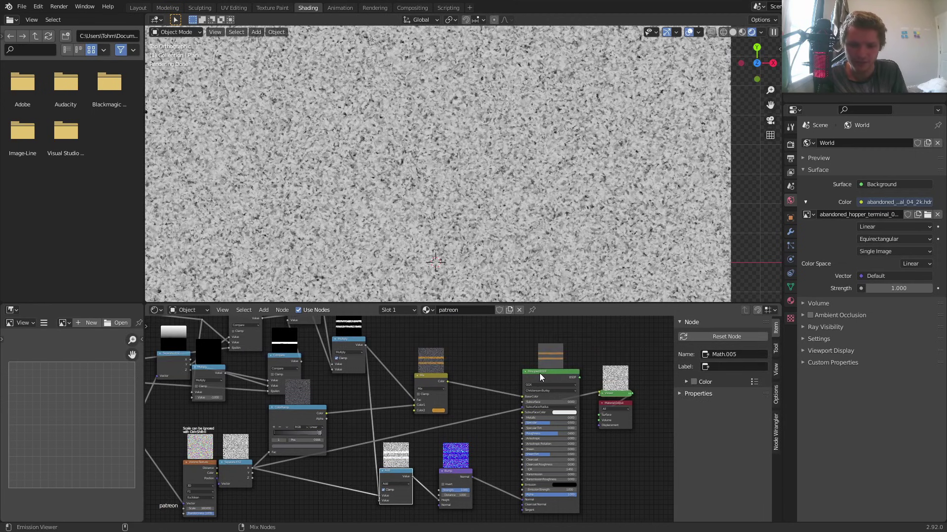
left_click(539, 374, "ctrl+shift")
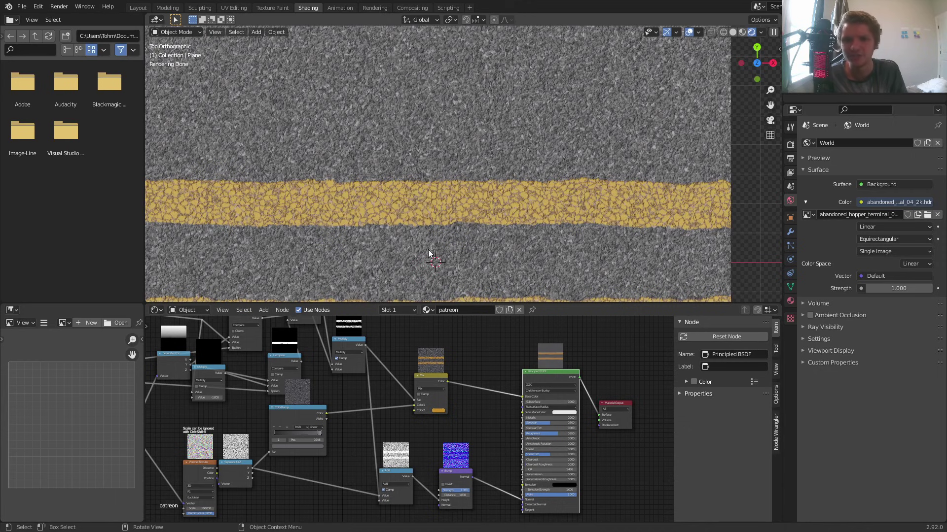
middle_click_drag(410, 479, 439, 447)
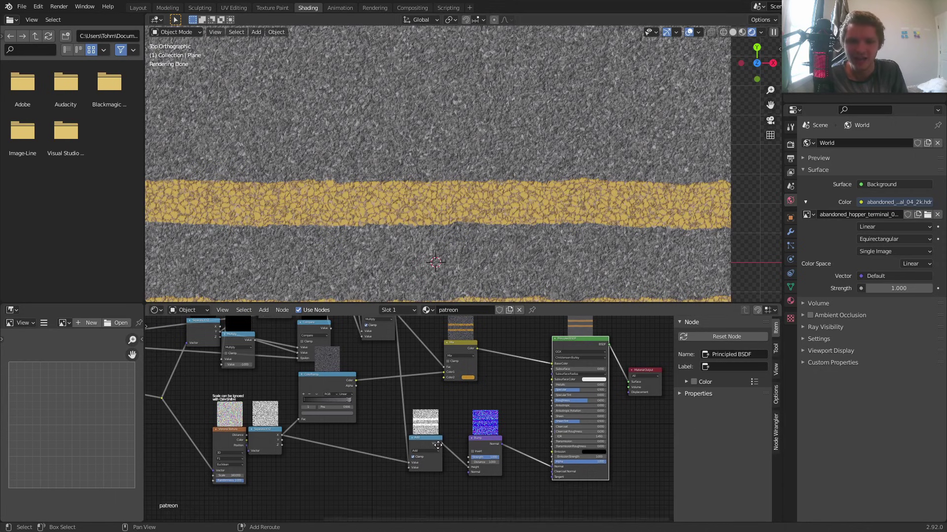
middle_click_drag(420, 391, 483, 409)
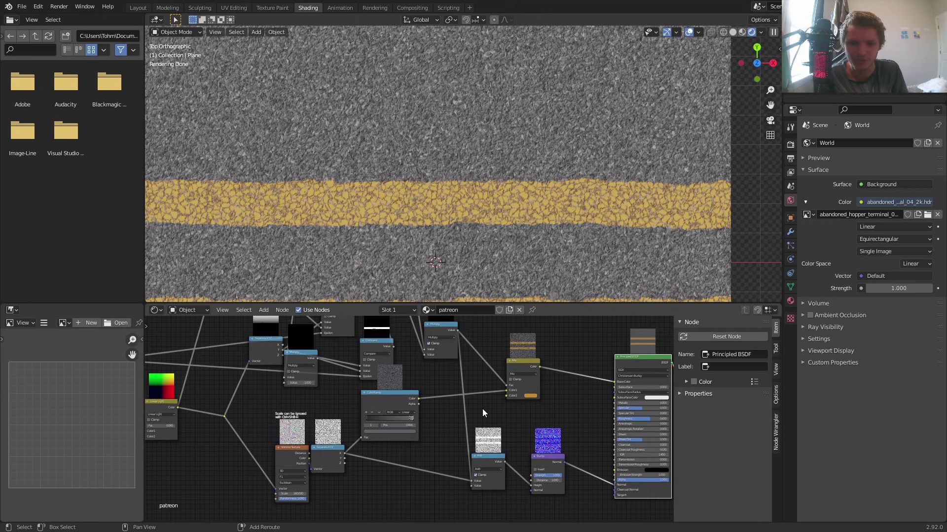
key("ctrl+s")
scroll(483, 409, "down", 2)
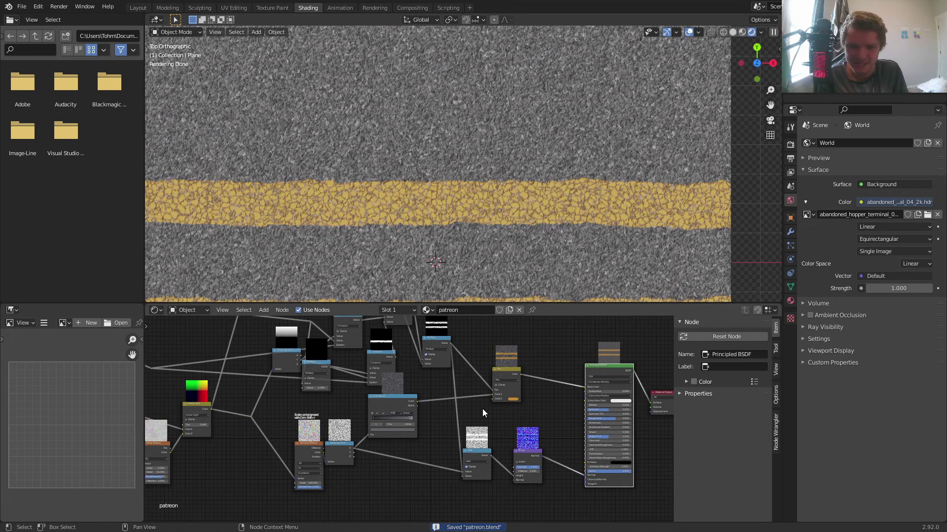
scroll(482, 410, "up", 1)
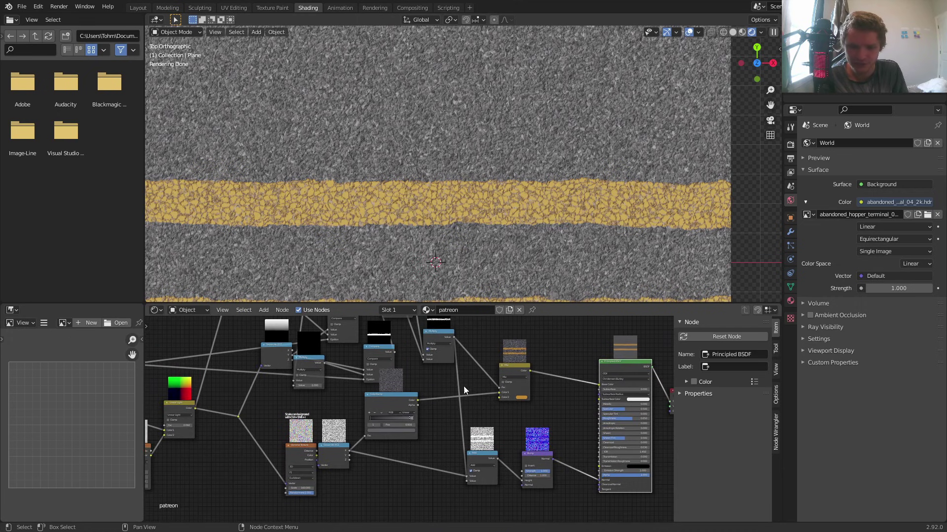
Step: Move the stripe mask's Multiply node up and farther away from the Add node that combines both stripes
middle_click_drag(435, 349, 447, 410)
left_click_drag(446, 395, 476, 333)
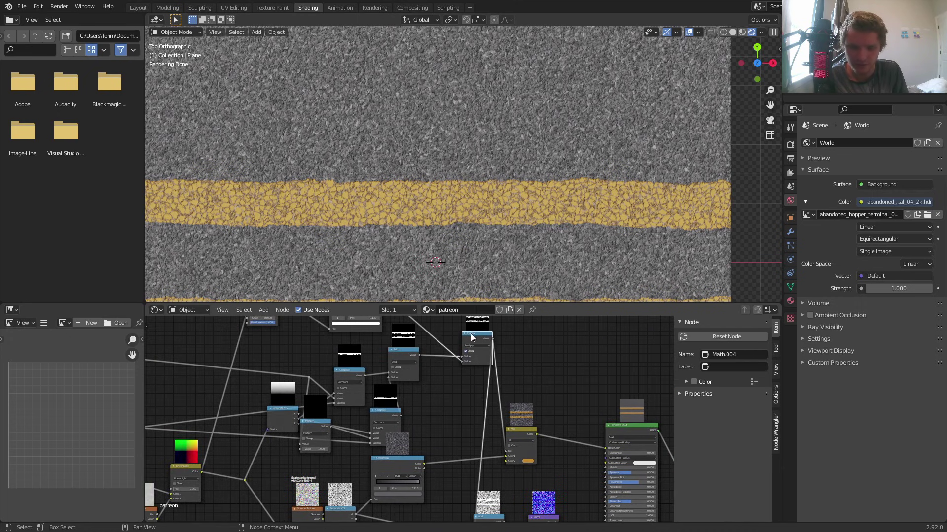
scroll(411, 353, "up", 1)
middle_click_drag(410, 342, 404, 383)
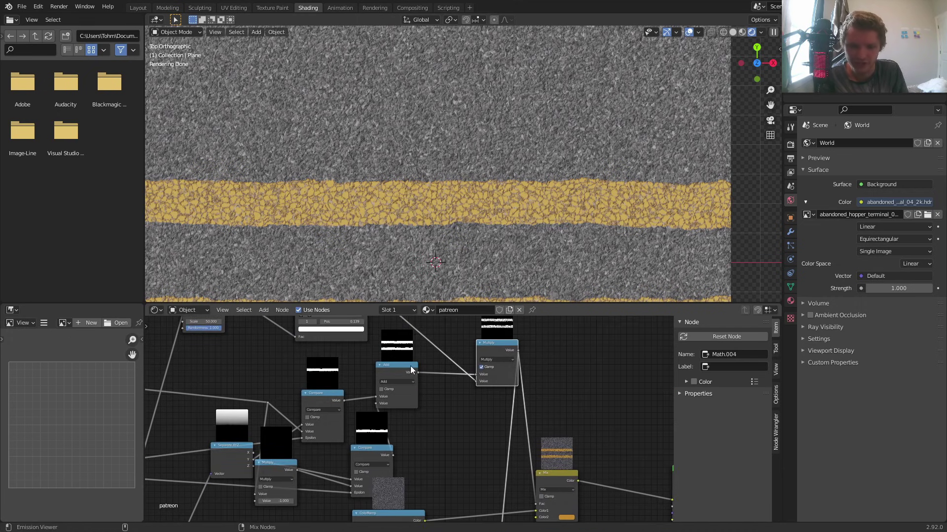
Step: Preview the Add node that combines both stripes, and undo that preview
left_click(409, 368, "ctrl+shift")
middle_click_drag(472, 379, 472, 379)
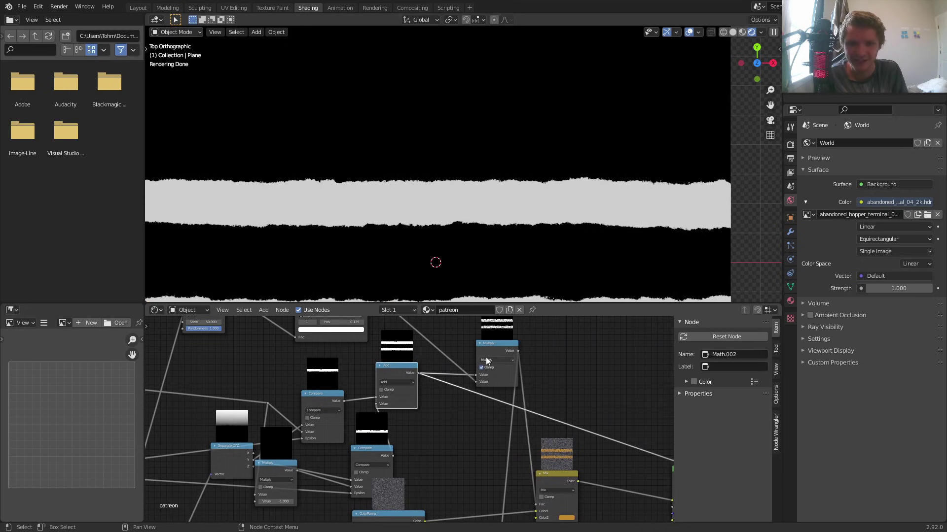
key("ctrl+z")
mouse_move(427, 427)
middle_mouse_down()
mouse_move(427, 332)
mouse_move(339, 420)
middle_mouse_up()
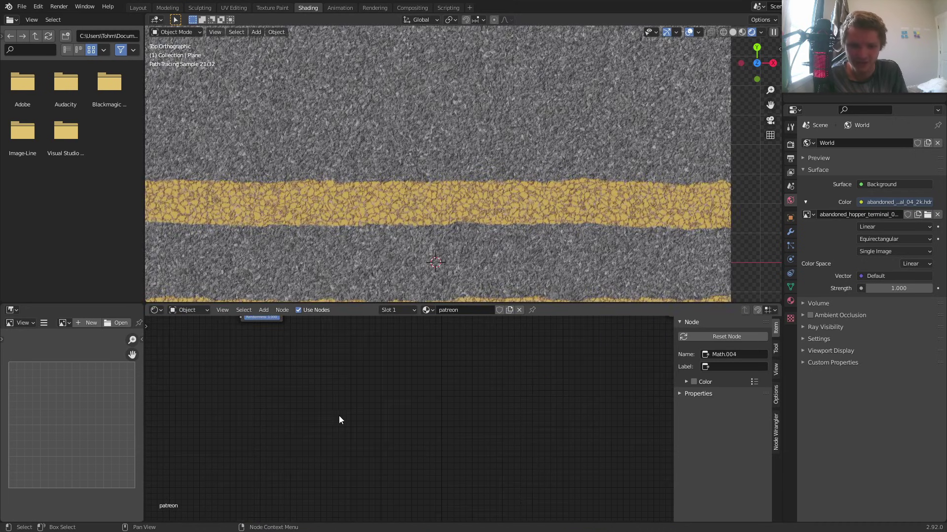
scroll(338, 416, "down", 1)
middle_click_drag(357, 347, 370, 512)
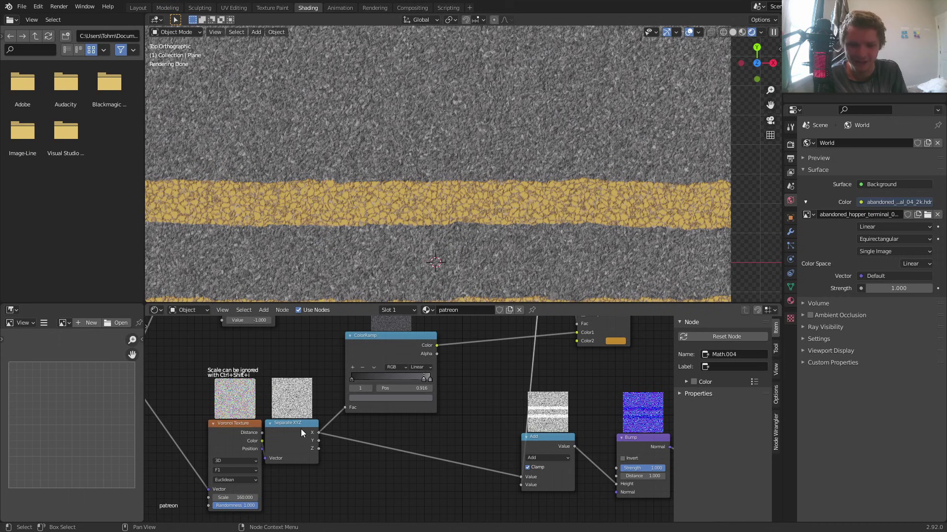
left_click(301, 428)
key("shift+d")
left_click(401, 451)
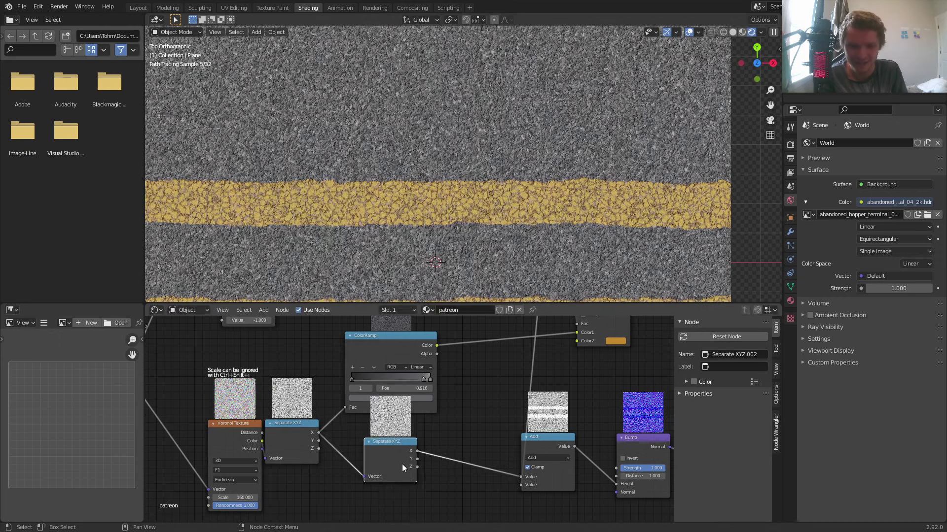
key("ctrl+x")
Step: Duplicate the bump's Add node onto the link from Separate XYZ's X output and set the copy to Subtract
left_click(536, 440)
key("shift+d")
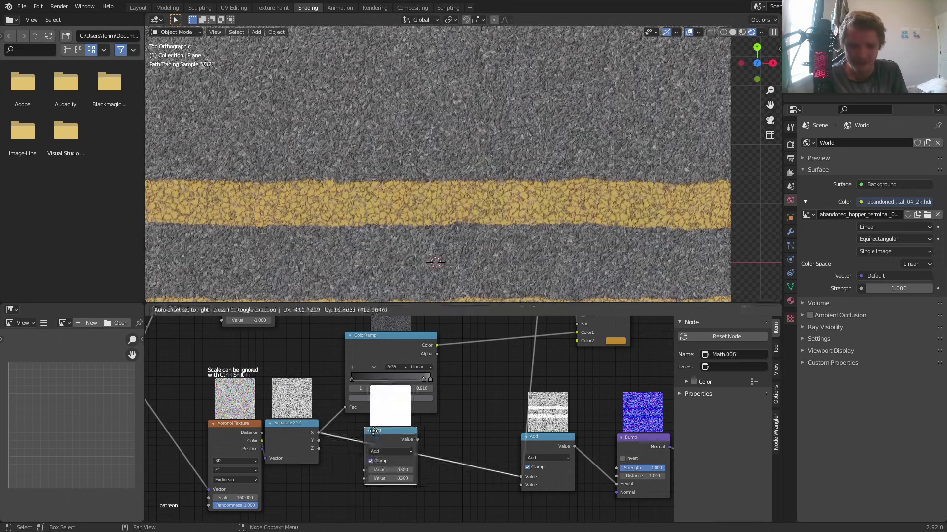
left_click(376, 440)
left_click(379, 456)
key("s")
Step: Connect the combined stripes' Add output to the Subtract node's second value and preview the Subtract result on the plane
scroll(415, 426, "down", 2)
middle_click_drag(449, 368, 439, 424)
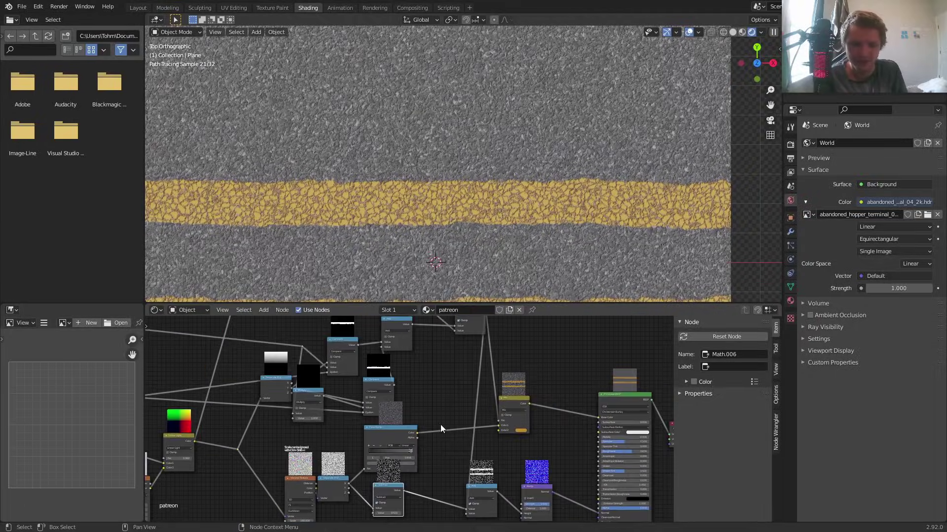
scroll(428, 369, "down", 2)
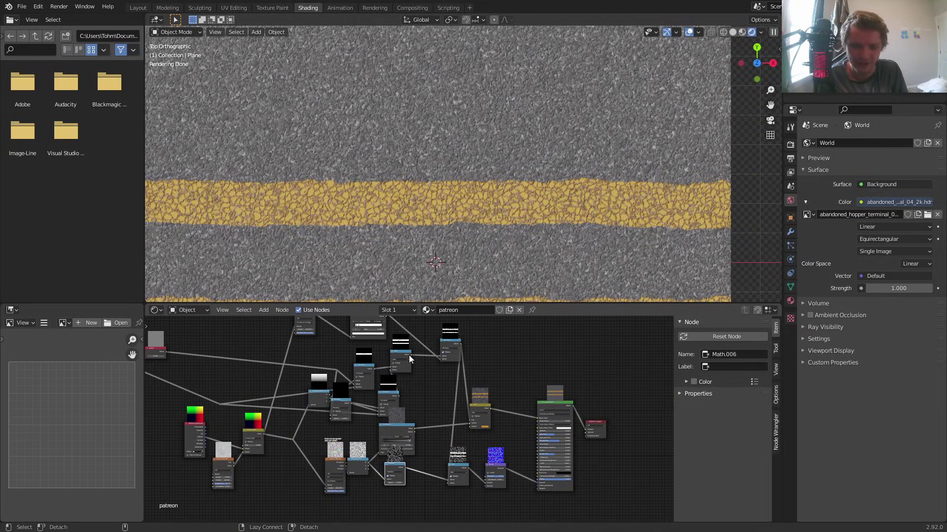
right_click_drag(409, 356, 384, 475, "alt")
scroll(385, 481, "up", 4)
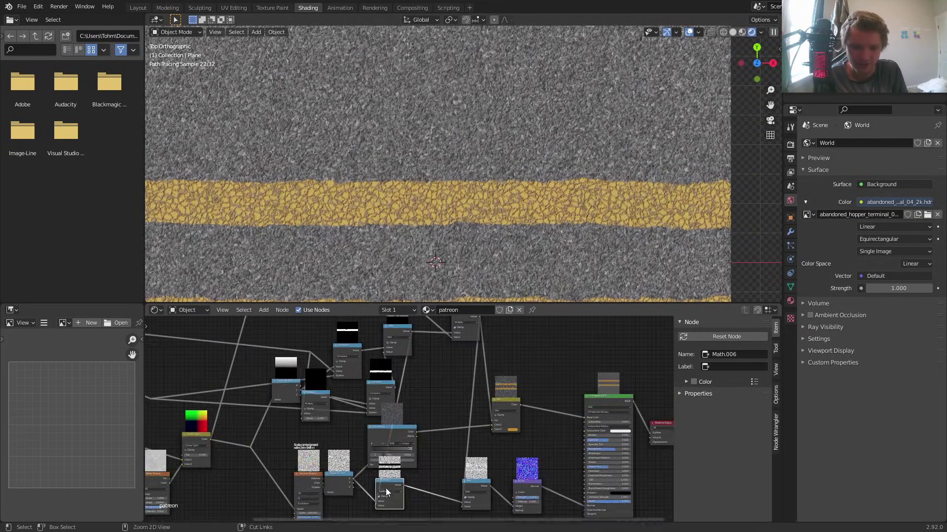
left_click(387, 488, "ctrl+shift")
scroll(396, 160, "down", 5)
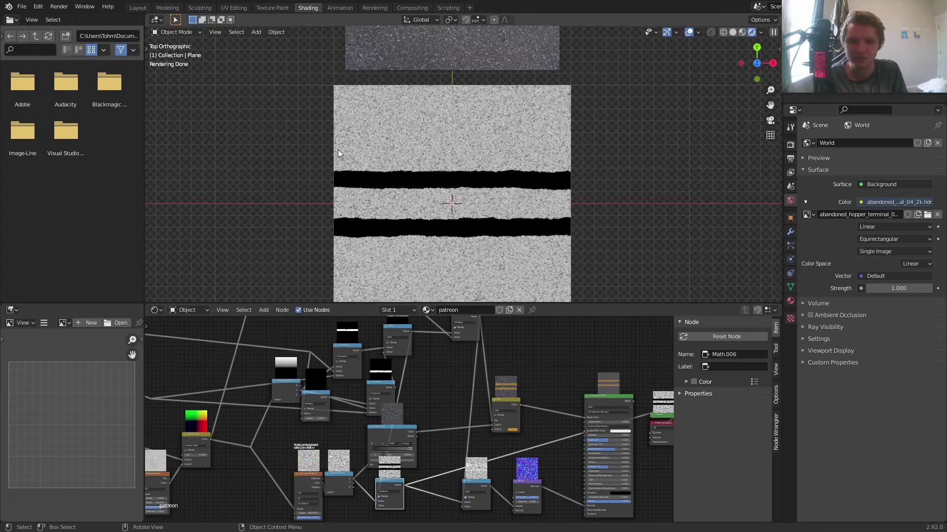
middle_click_drag(453, 479, 439, 434)
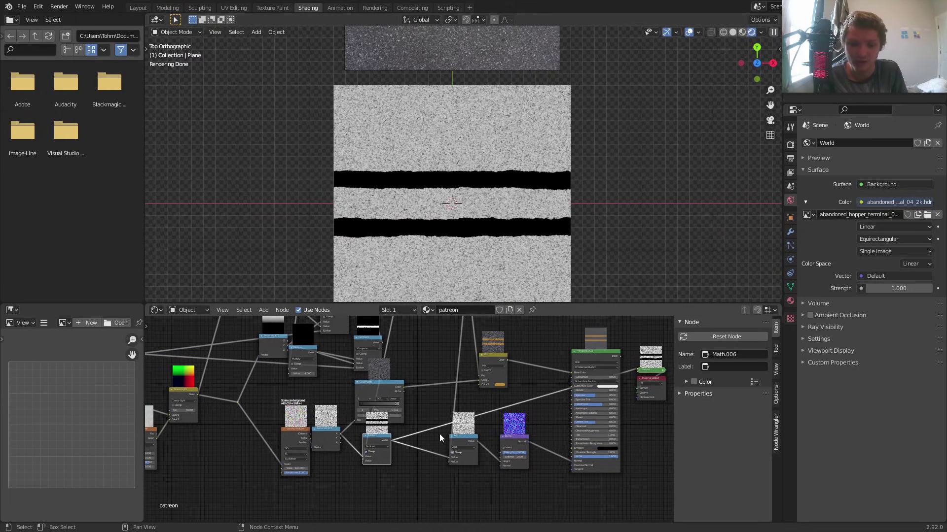
Step: Remove the bump's Add node while keeping its link, preview the Principled BSDF, and inspect the stripe at an angle
left_click(462, 445)
key("ctrl+x")
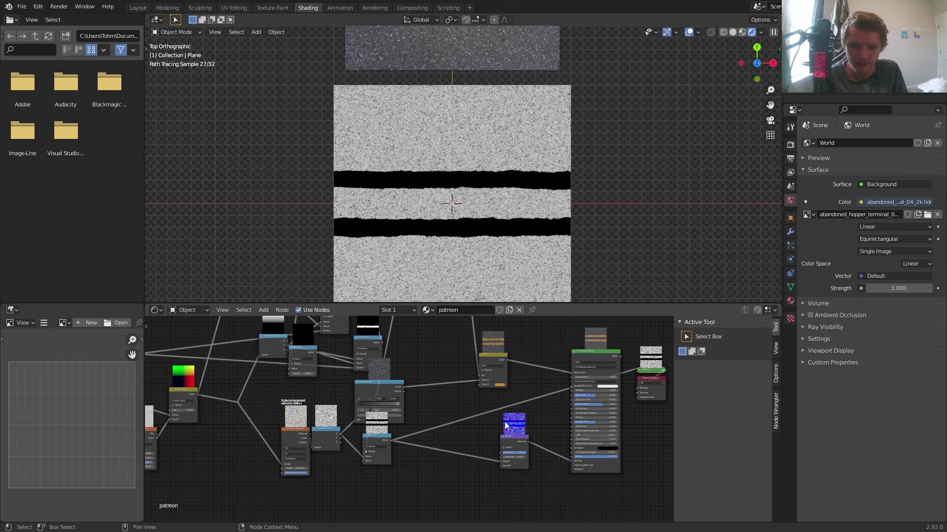
left_click(592, 351, "ctrl+shift")
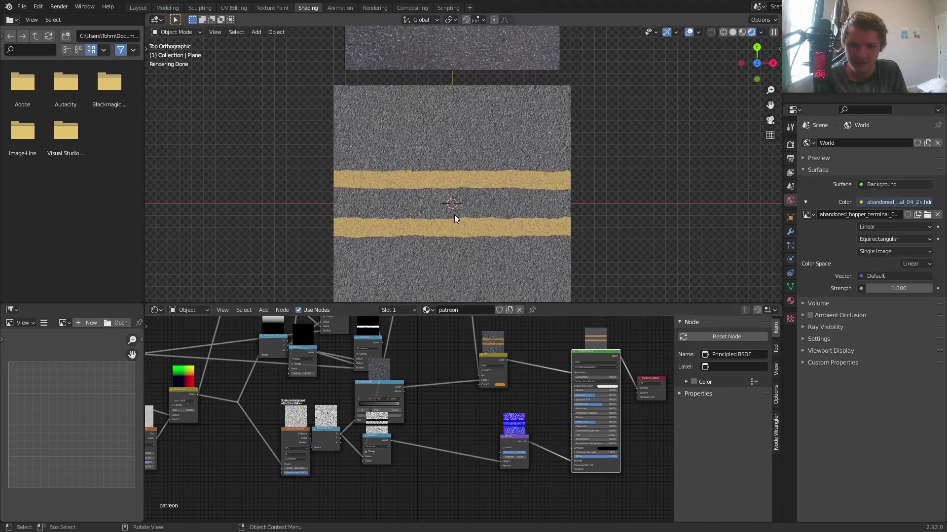
scroll(454, 215, "up", 4)
middle_click_drag(453, 214, 417, 188)
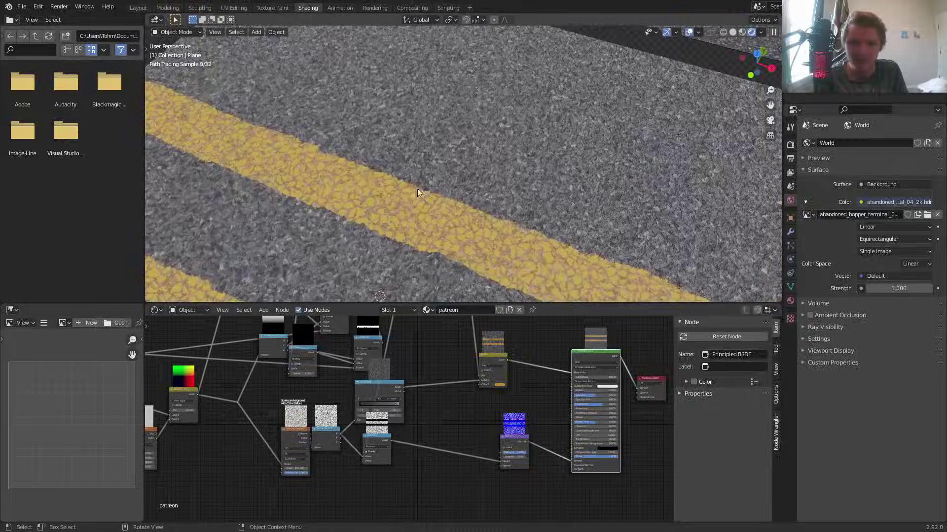
Step: Return to the top view and undo the Add node's removal and the Principled BSDF preview
middle_click_drag(467, 358, 430, 413)
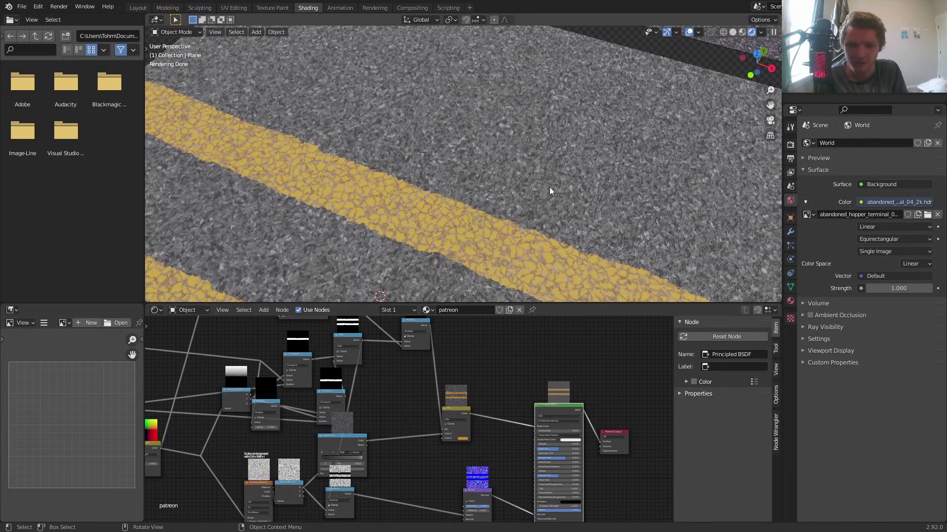
left_click(754, 57)
scroll(690, 134, "down", 4)
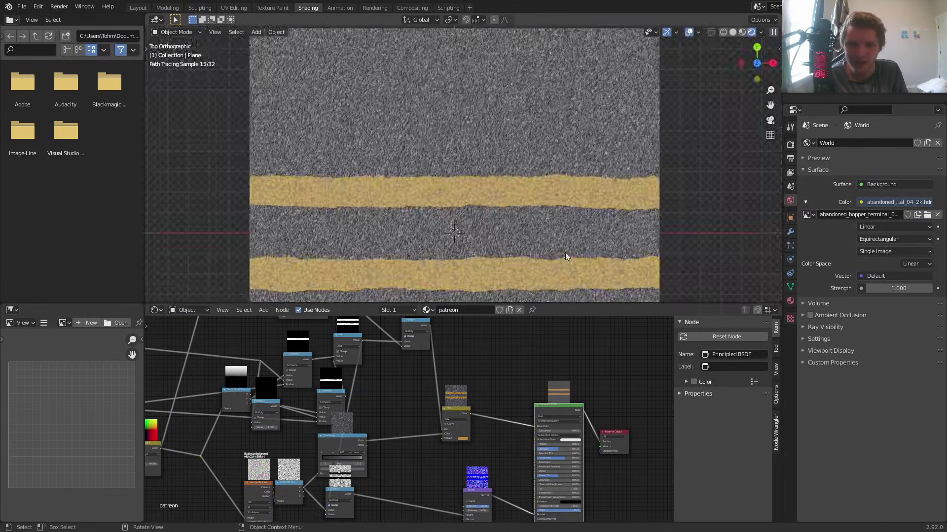
middle_click_drag(416, 425, 424, 400)
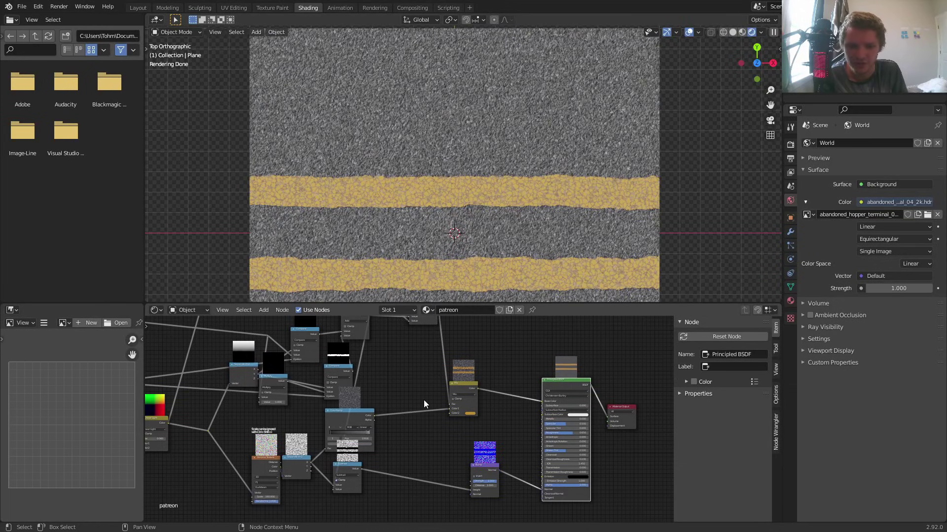
key("ctrl+z")
key("ctrl+z")
key("ctrl+z")
key("ctrl+z")
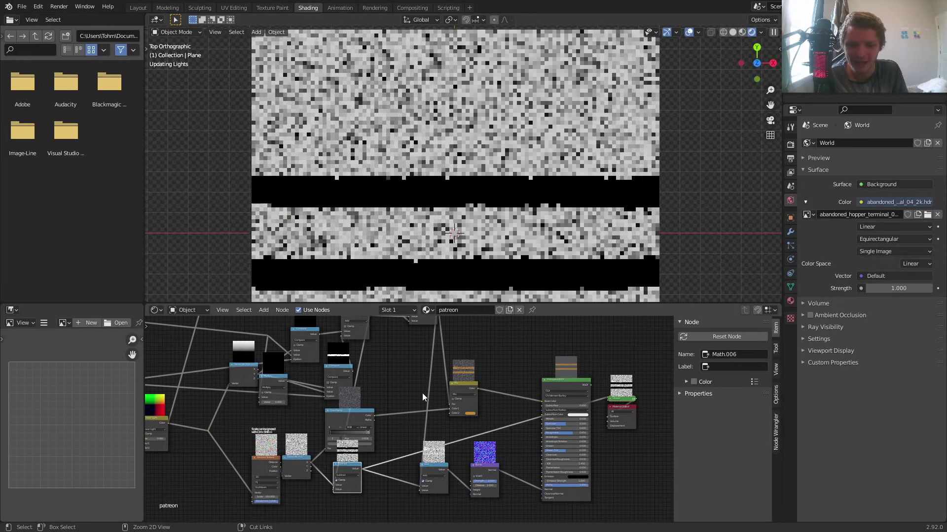
Step: Undo the Subtract node's preview, its link from the combined stripes and its insertion after Separate XYZ
key("ctrl+z")
key("ctrl+z")
key("ctrl+z")
key("ctrl+z")
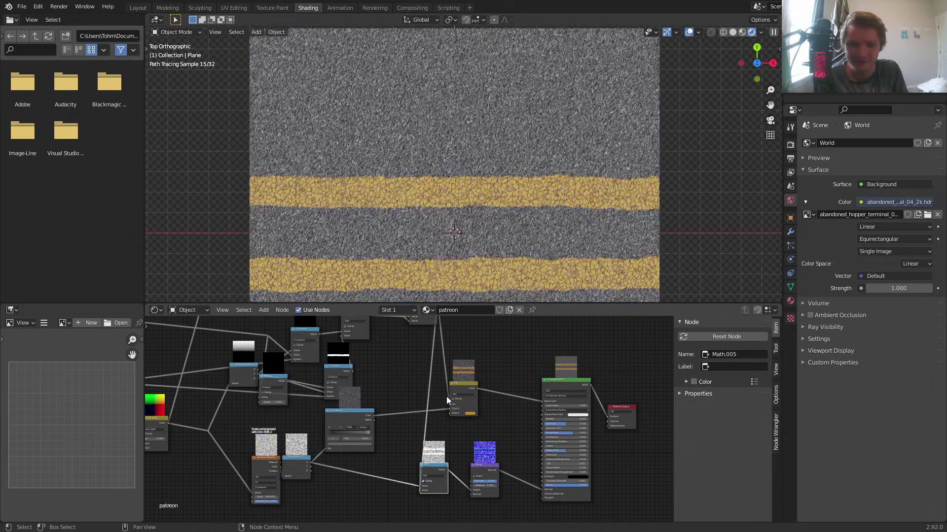
Step: Compare the road plane's stripes with the reference plane from an angled view and save the file
middle_click_drag(443, 276, 357, 141)
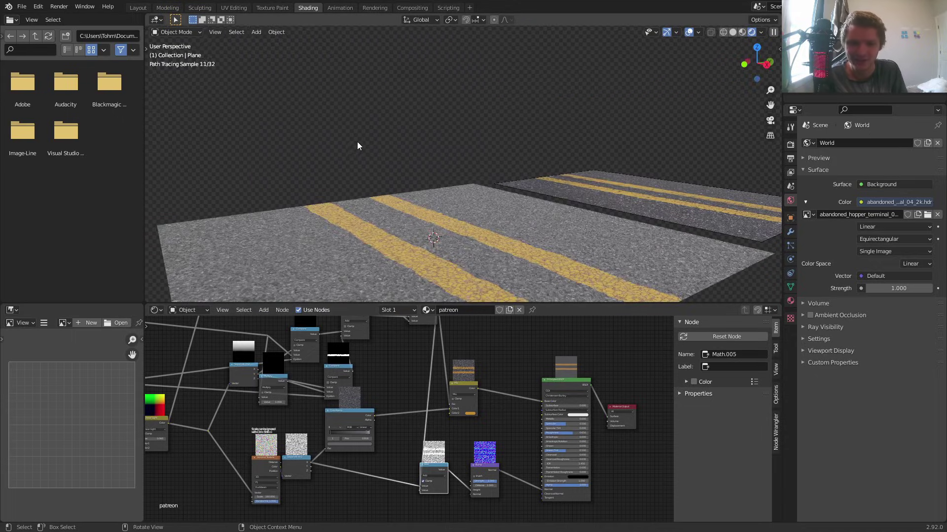
middle_click_drag(377, 208, 397, 264)
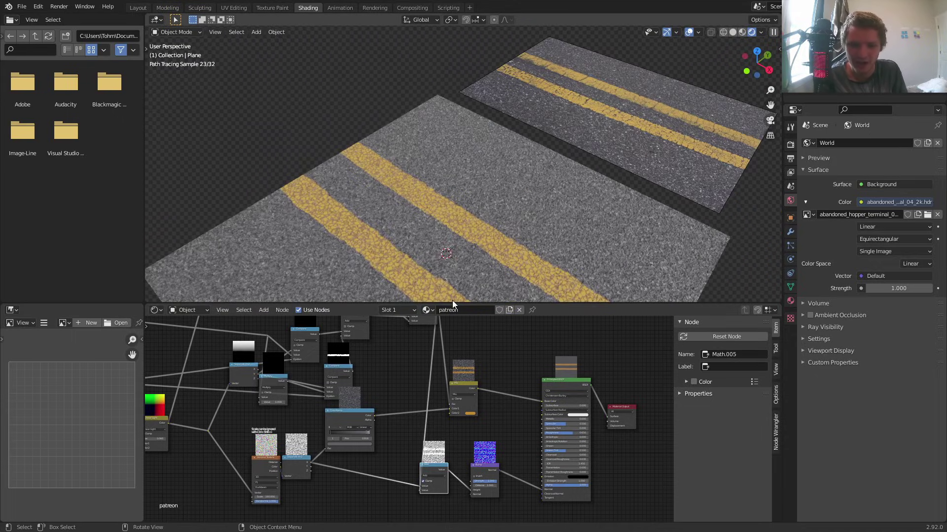
middle_click_drag(444, 387, 444, 437)
scroll(448, 205, "down", 3)
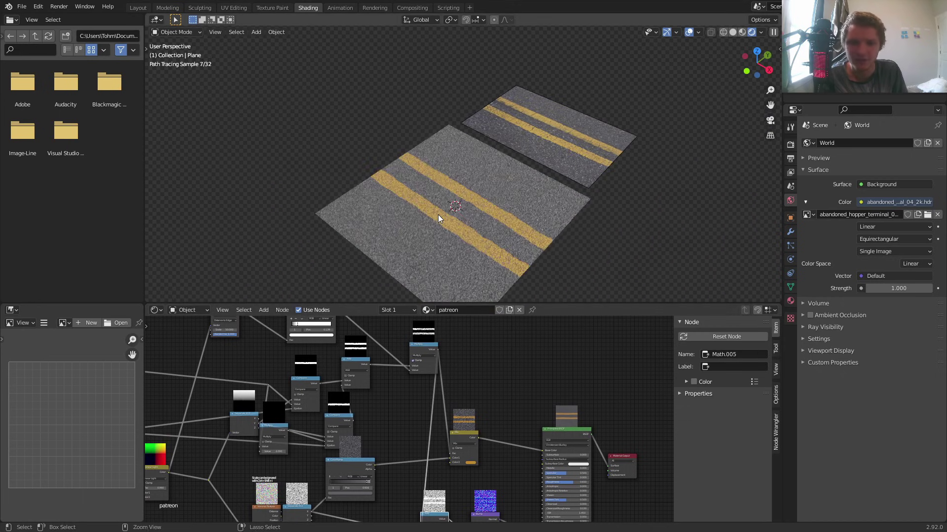
key("ctrl+s")
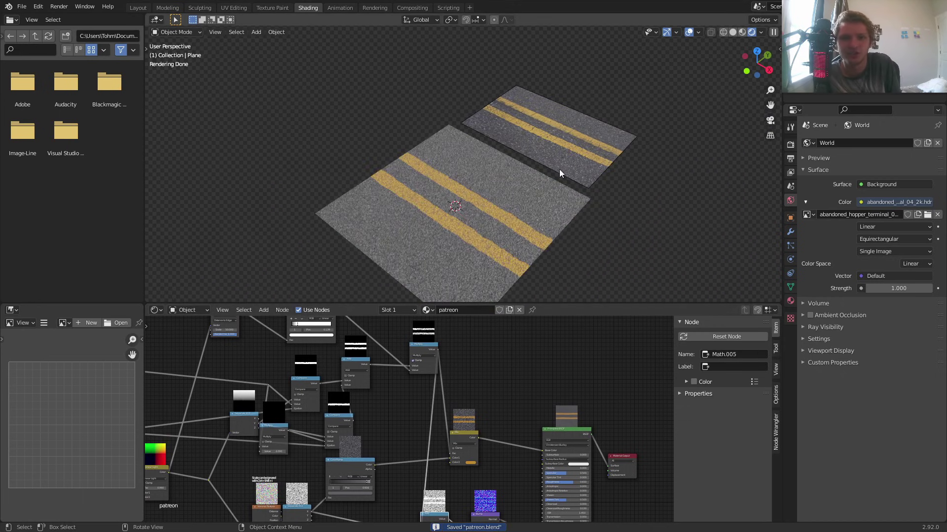
Step: Try extruding the plane's right edge from the top view in Edit Mode, and return to Object Mode with the extrusion undone
left_click(758, 51)
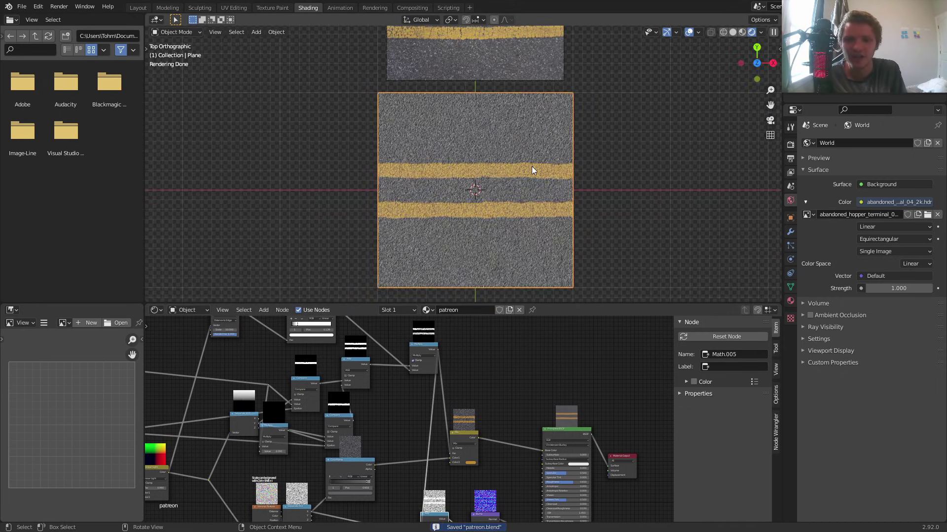
key("Tab")
left_click(541, 173)
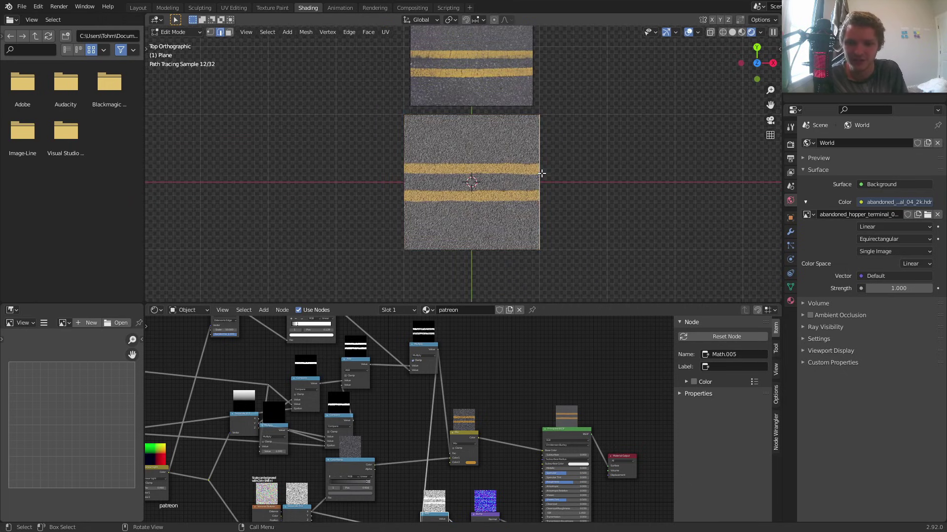
key("e")
left_click(656, 255)
key("ctrl+z")
key("Tab")
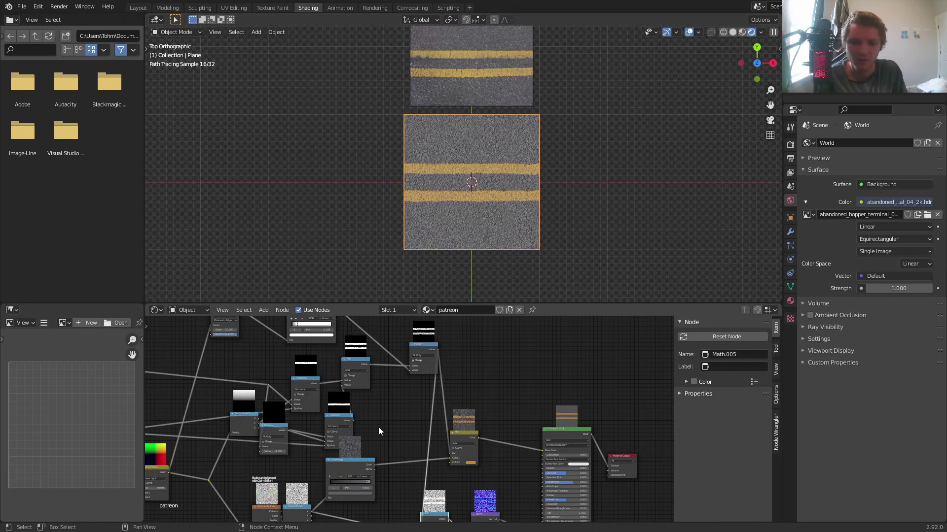
Step: Move the Texture Coordinate, Noise Texture and Linear Light nodes together, away from the rest of the node tree
middle_click_drag(313, 404, 569, 356)
scroll(398, 366, "down", 1)
scroll(398, 365, "down", 4)
left_click_drag(432, 457, 332, 415)
key("g")
left_click(240, 445)
middle_click_drag(364, 419, 536, 400)
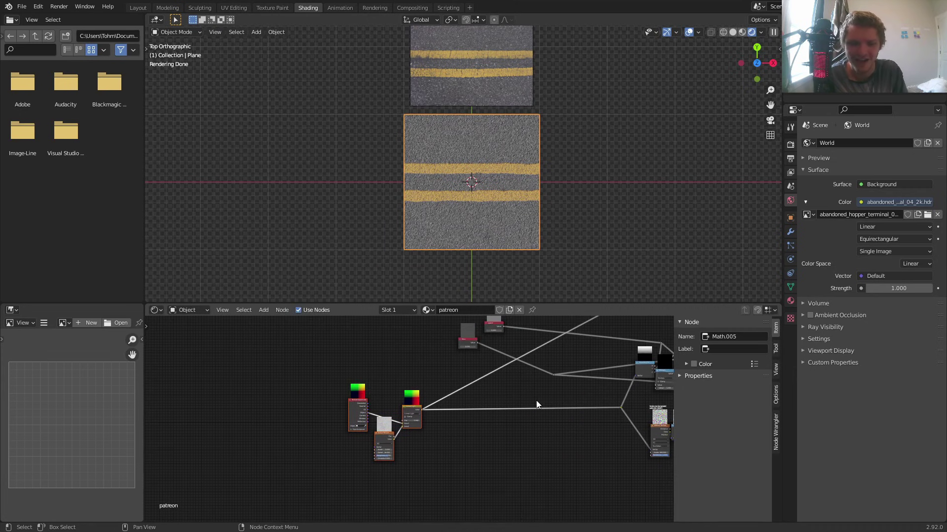
Step: Move the Noise Texture and Linear Light nodes away from the Texture Coordinate node, back toward the rest of the tree
scroll(413, 418, "up", 9)
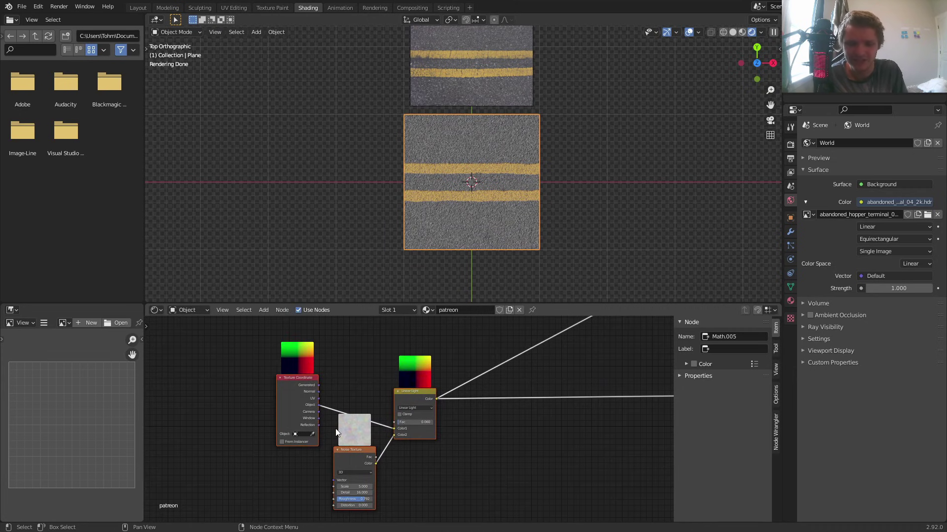
left_click_drag(428, 460, 357, 400)
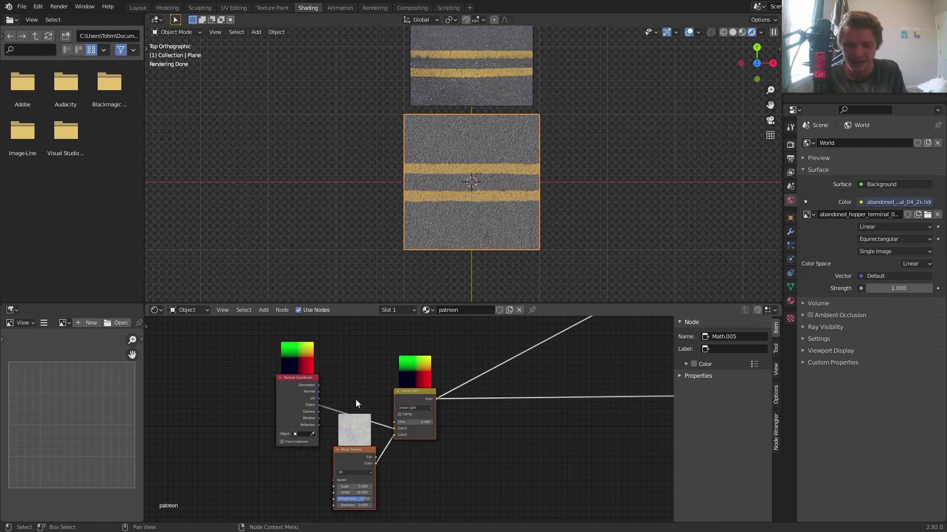
key("g")
left_click(326, 404)
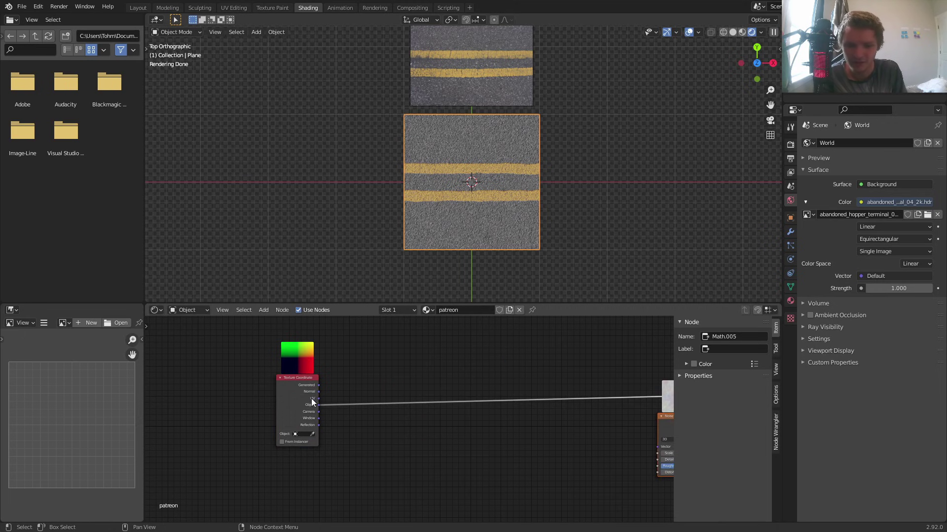
left_click_drag(318, 405, 377, 368)
Step: Insert a reroute point on the link leaving the Texture Coordinate node's Object output
scroll(412, 409, "down", 6)
middle_click_drag(514, 413, 451, 409)
scroll(396, 405, "down", 12)
scroll(450, 411, "up", 14)
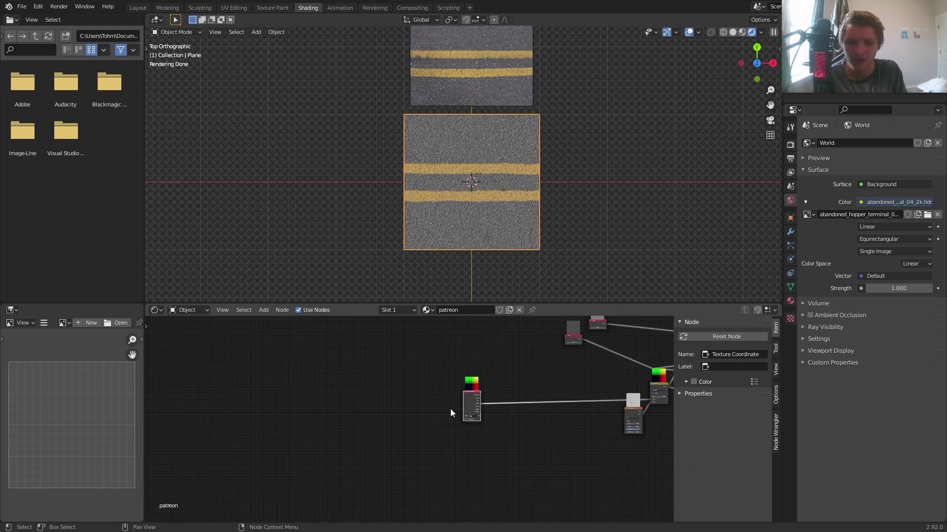
middle_click_drag(547, 380, 364, 399)
scroll(391, 410, "up", 3)
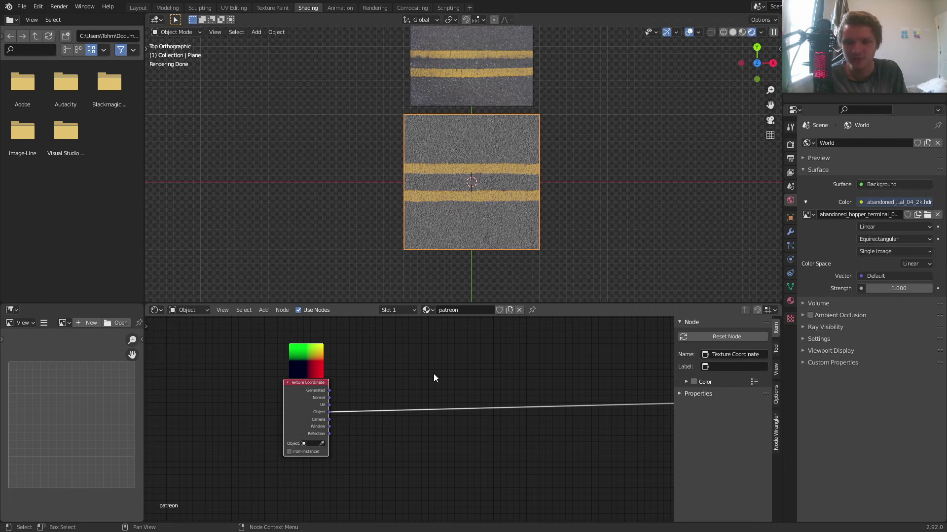
right_click_drag(404, 436, 421, 397, "shift")
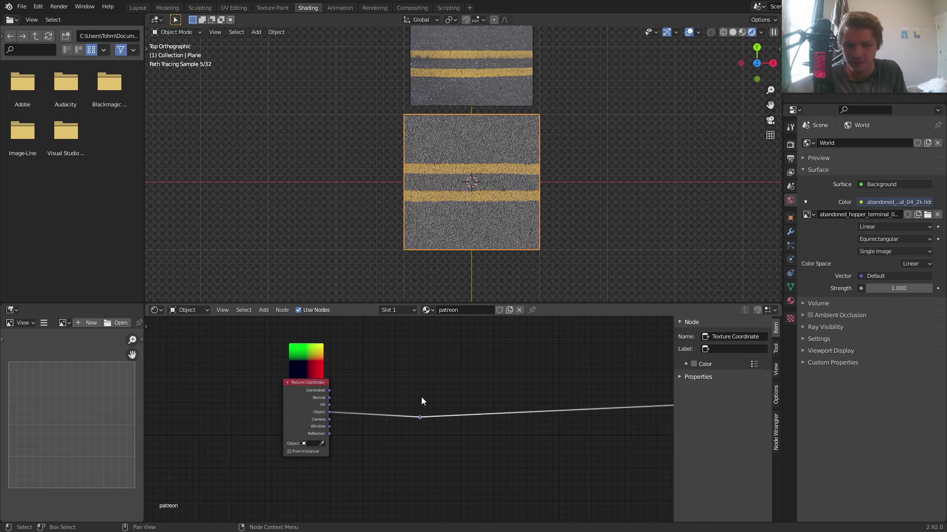
Step: Try feeding the reroute point from the Texture Coordinate's UV output, and undo that connection
scroll(394, 394, "up", 5)
left_click_drag(292, 399, 425, 416)
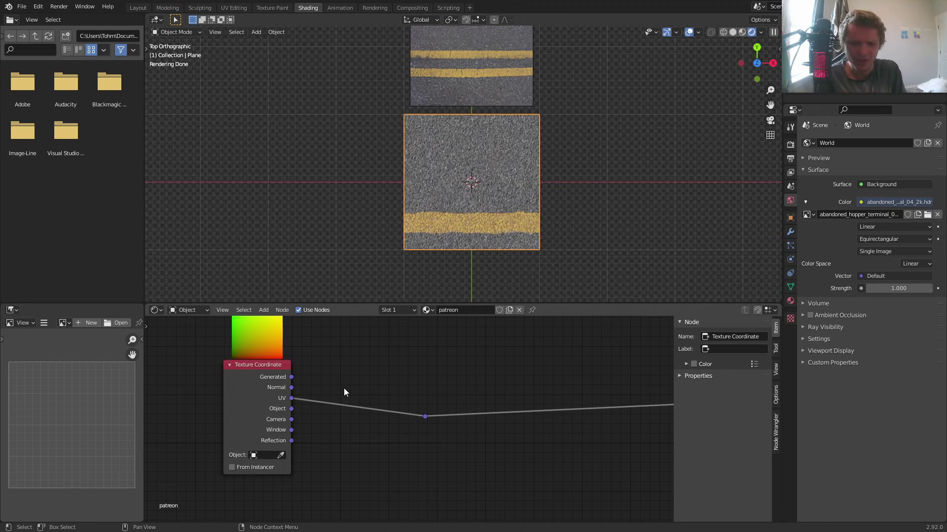
key("ctrl+z")
Step: Preview the Texture Coordinate's UV output on the plane, and switch the preview back to the Principled BSDF
middle_click_drag(264, 369, 342, 412)
scroll(340, 410, "up", 4)
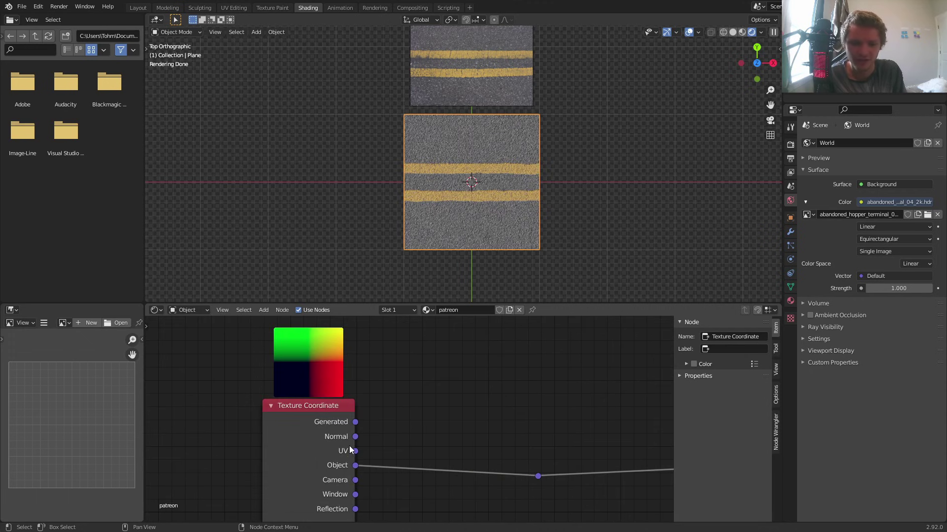
left_click(339, 409, "ctrl+shift")
left_click(339, 409, "ctrl+shift")
left_click(339, 410, "ctrl+shift")
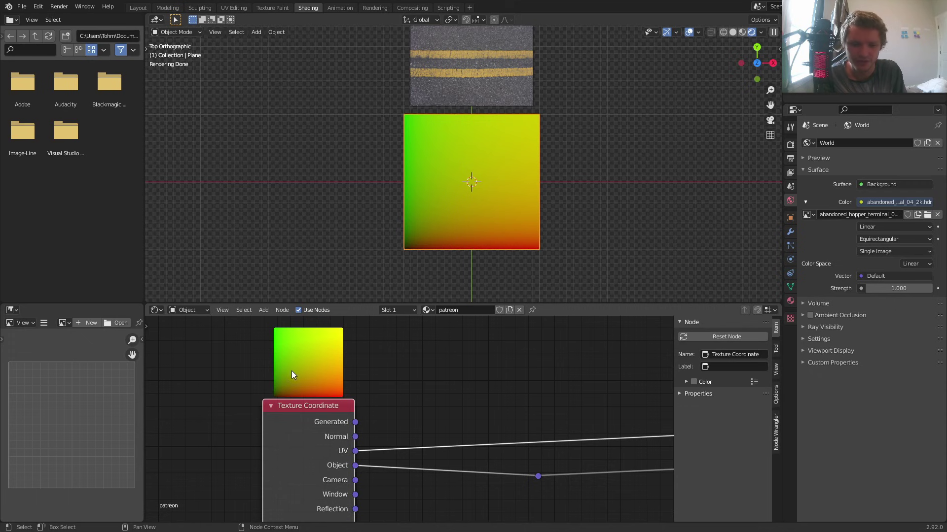
scroll(414, 429, "down", 8)
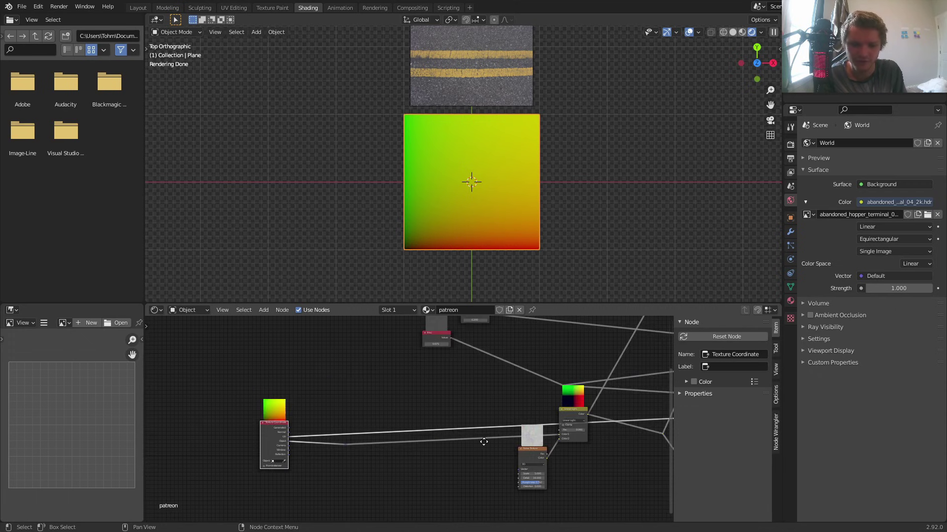
left_click(445, 384, "ctrl+shift")
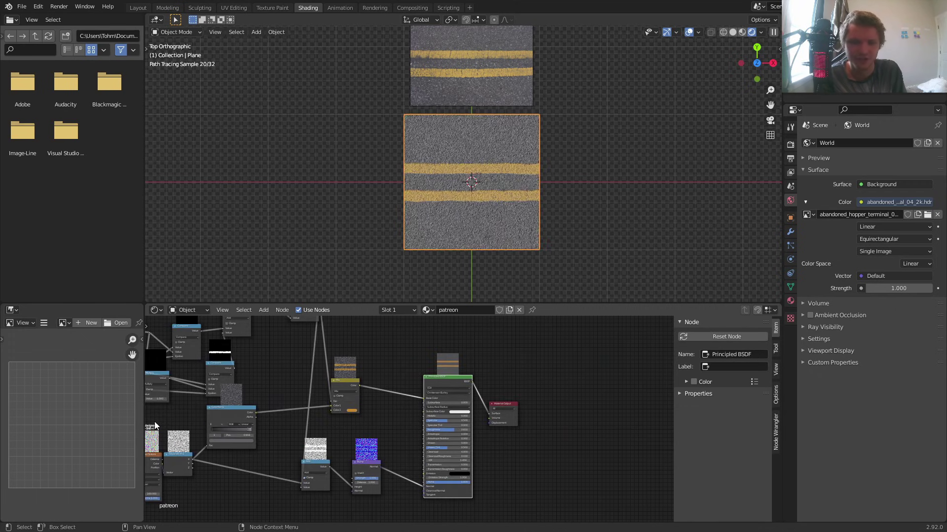
Step: Add a Vector Math node beside the Texture Coordinate node and connect the UV output to its first vector
middle_click_drag(154, 426, 528, 421)
middle_click_drag(231, 430, 587, 442)
scroll(475, 434, "up", 5)
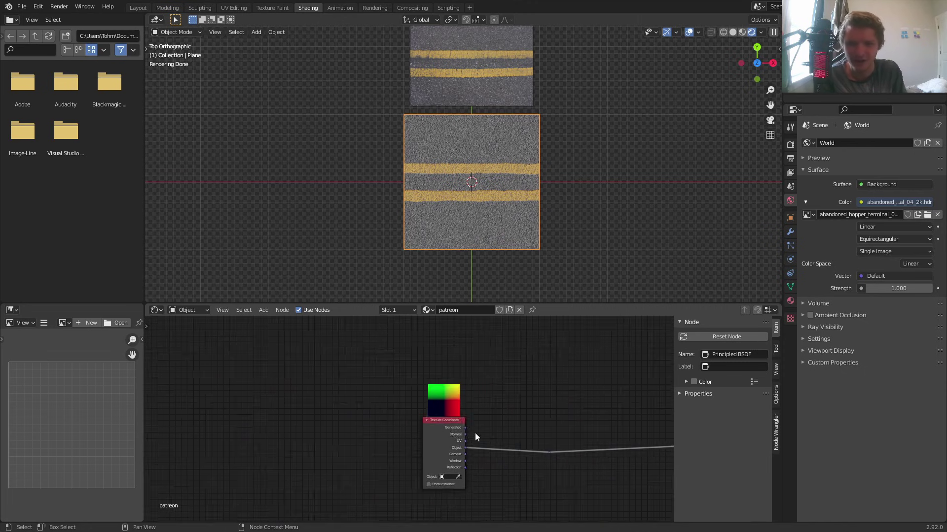
key("shift+a")
left_click(352, 362)
type("vec")
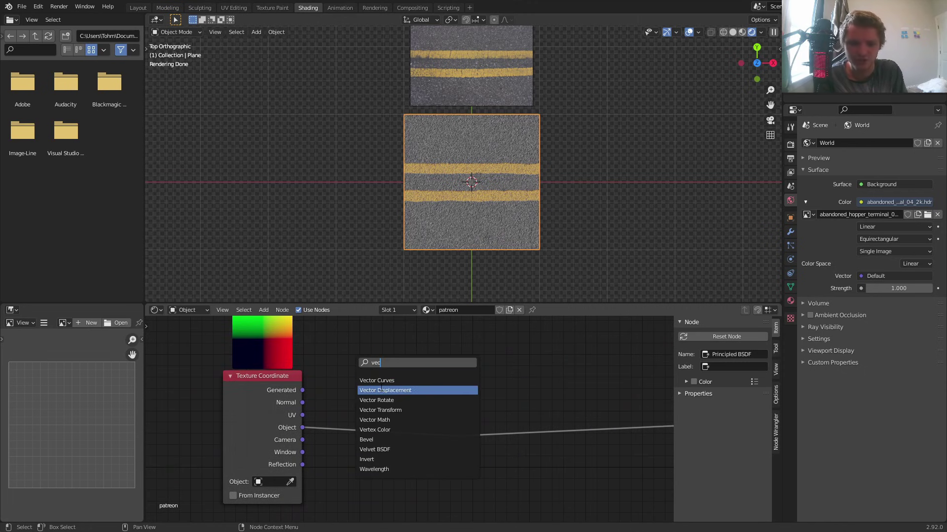
left_click(371, 420)
left_click(373, 336)
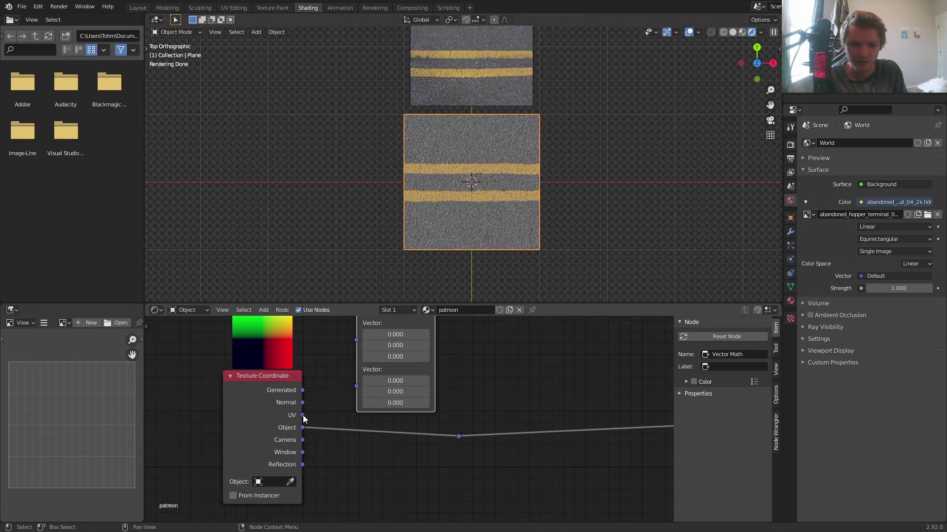
left_click_drag(303, 415, 354, 342)
Step: Set the X and Y values of the vector Add node's second vector to -0.5
middle_click_drag(398, 331, 388, 452)
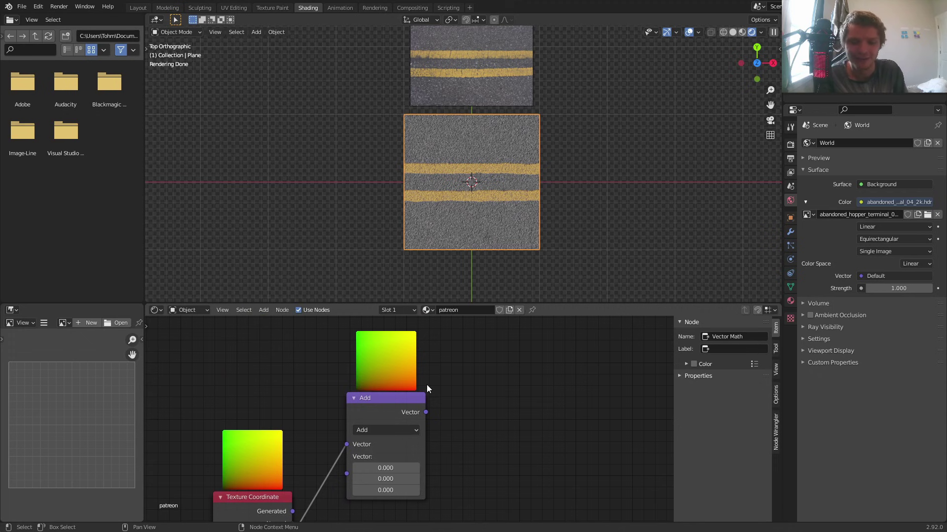
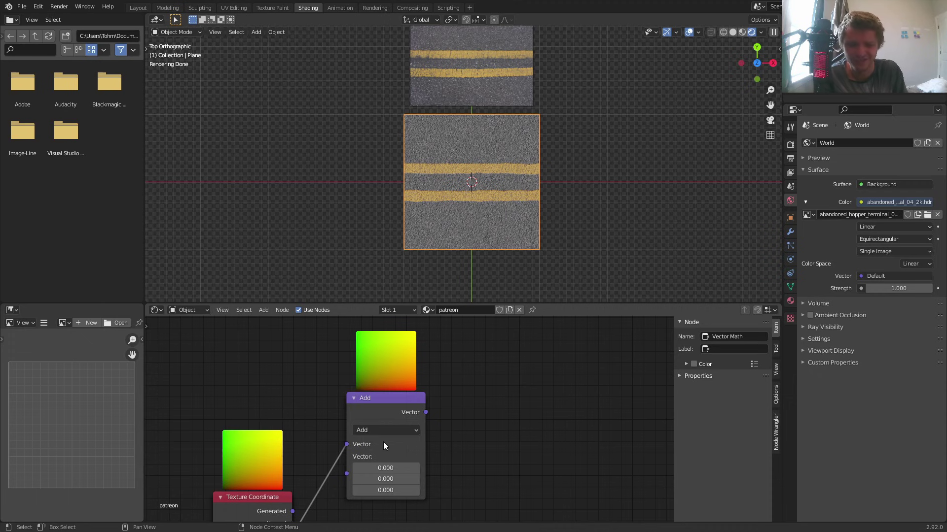
mouse_move(386, 469)
left_mouse_down()
mouse_move(381, 479)
mouse_move(362, 479)
mouse_move(385, 479)
left_mouse_up()
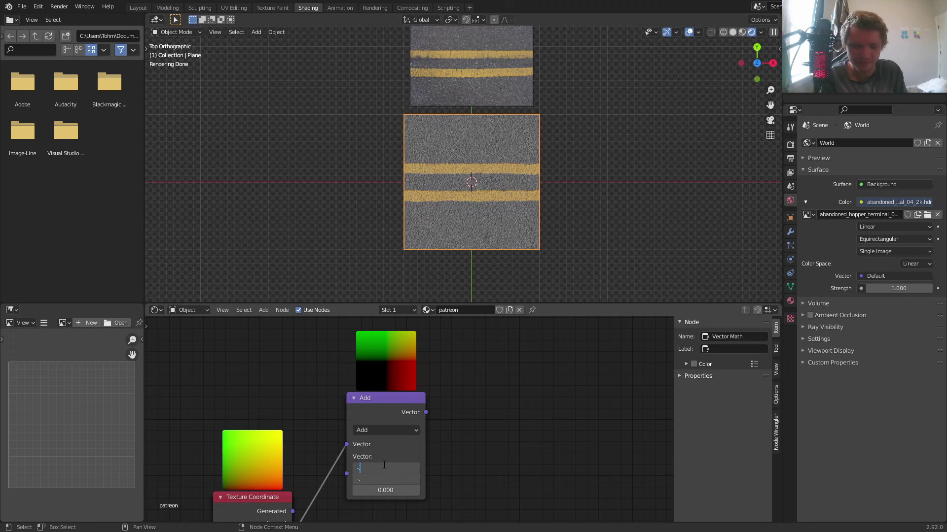
key("Return")
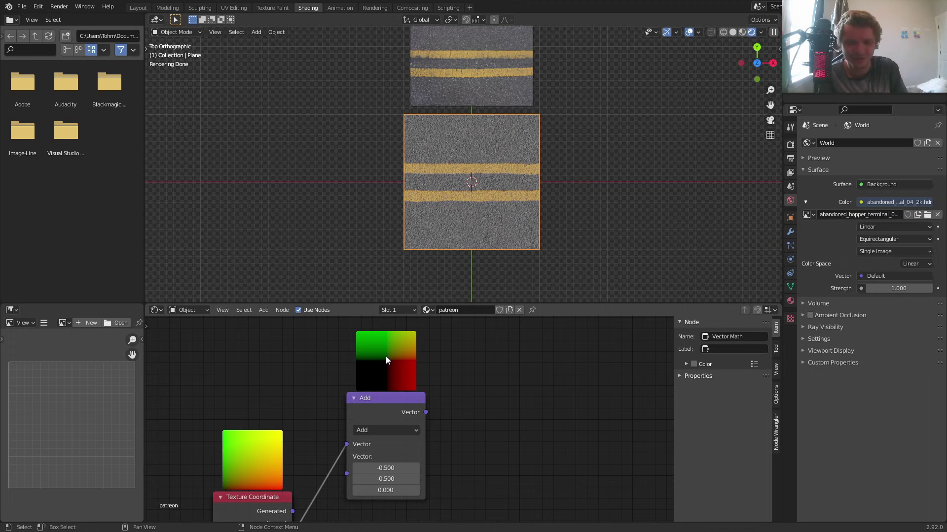
Step: Duplicate the vector Add node and place the copy beside the original
key("shift+d")
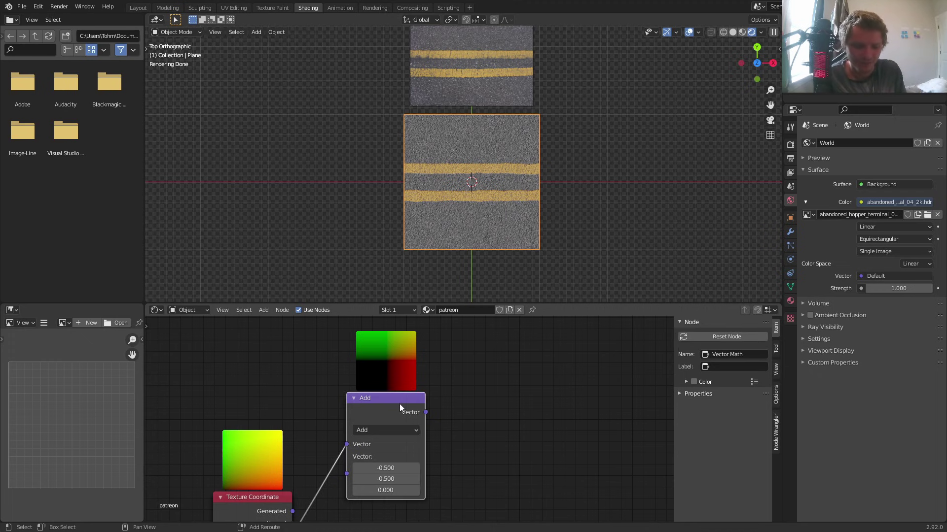
left_click(526, 380)
scroll(442, 427, "down", 3)
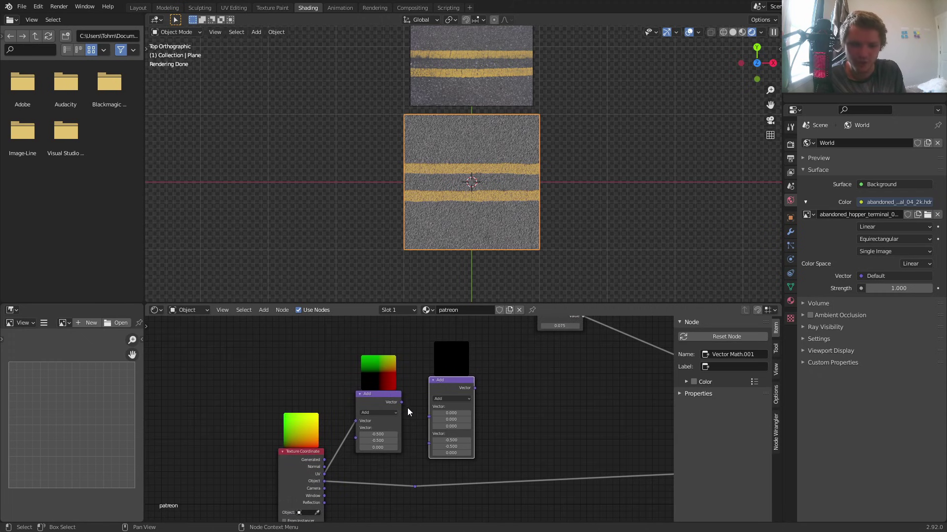
Step: Try connecting the first vector Add node's output to the reroute point, and undo the connection
left_click_drag(403, 405, 415, 486)
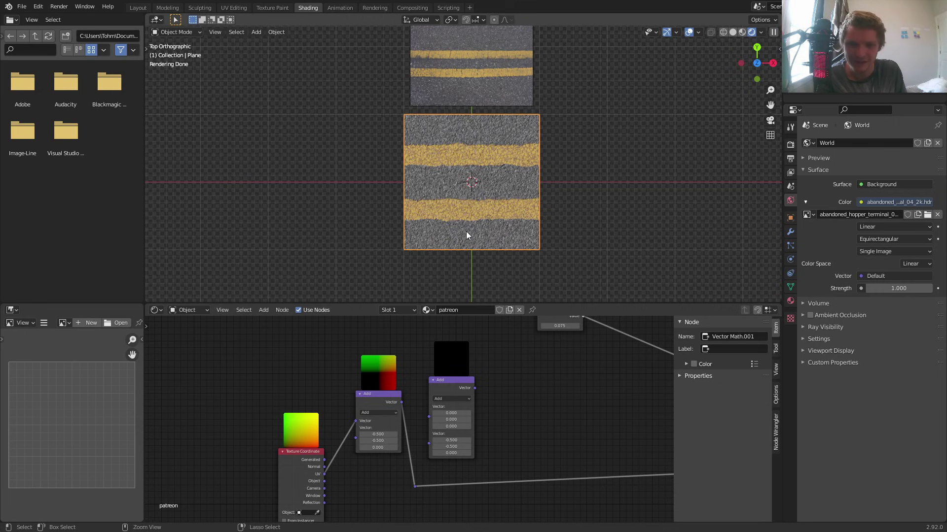
key("ctrl+z")
Step: Connect the first vector Add node to its copy and change the copy to Scale with a factor of 2
scroll(421, 404, "up", 2)
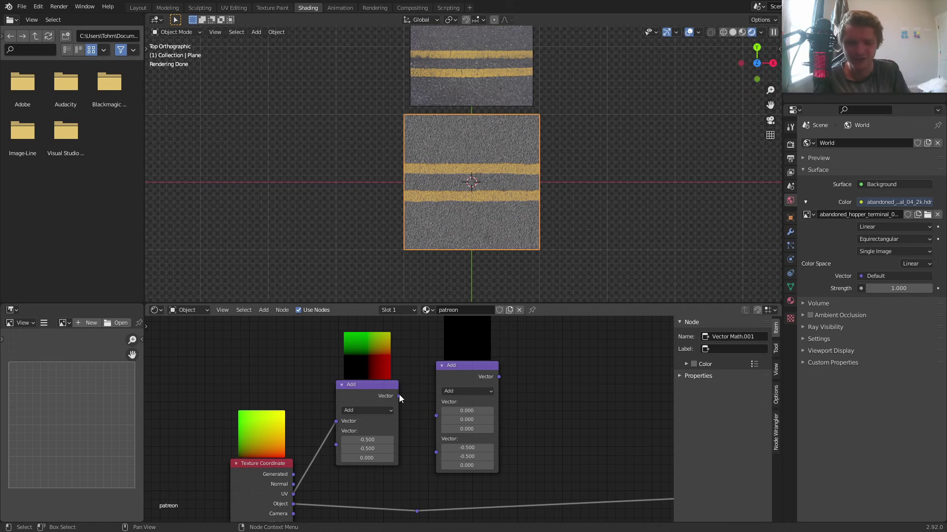
left_click_drag(399, 396, 435, 416)
left_click(451, 392)
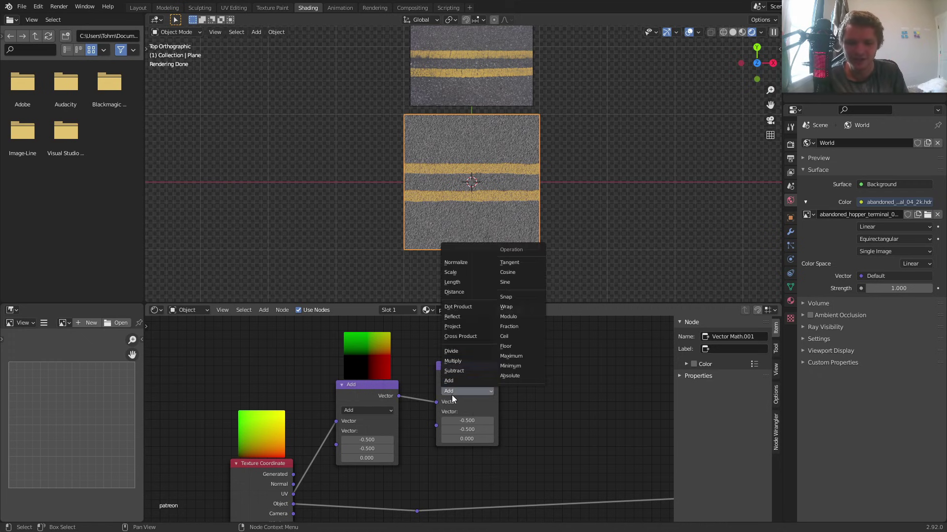
left_click(462, 274)
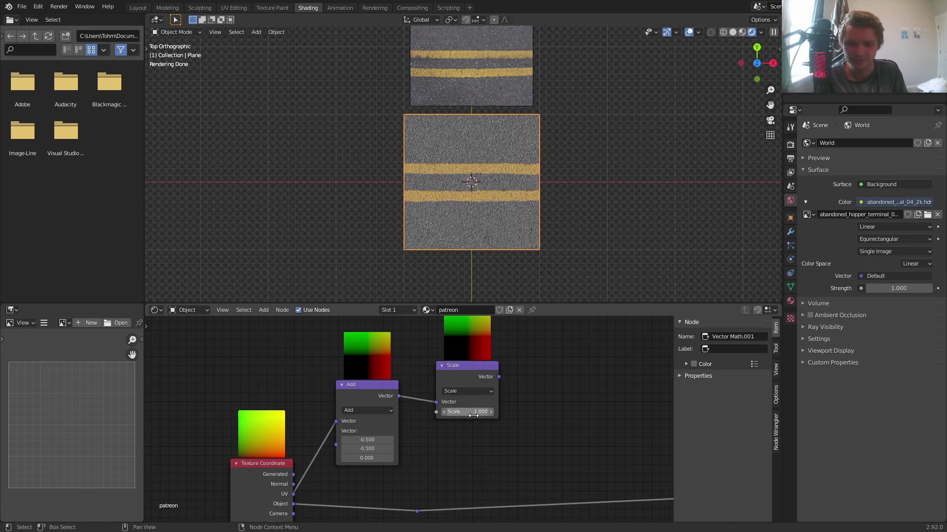
middle_click_drag(287, 448, 326, 438)
Step: Preview the Texture Coordinate's Object output on the plane
left_click(296, 469)
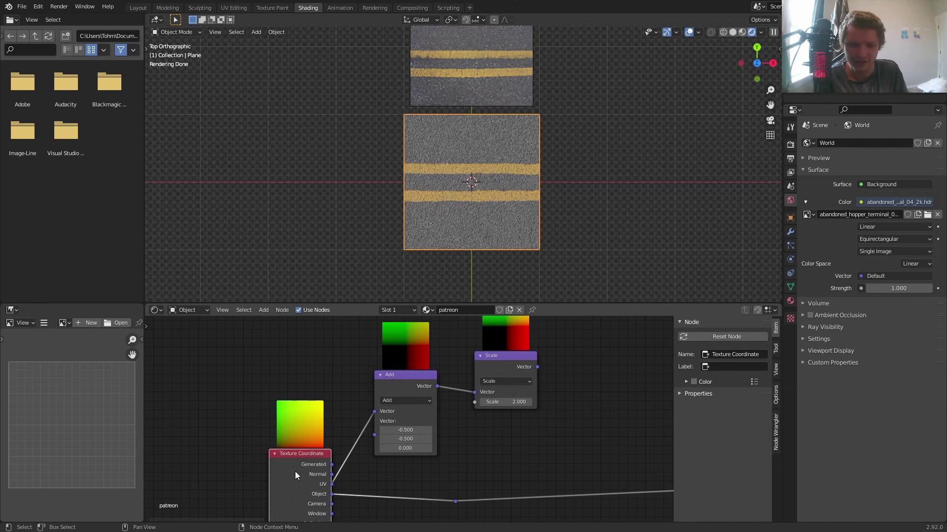
left_click(319, 474, "ctrl+shift")
left_click(318, 475, "ctrl+shift")
left_click(319, 475, "ctrl+shift")
left_click(318, 476, "ctrl+shift")
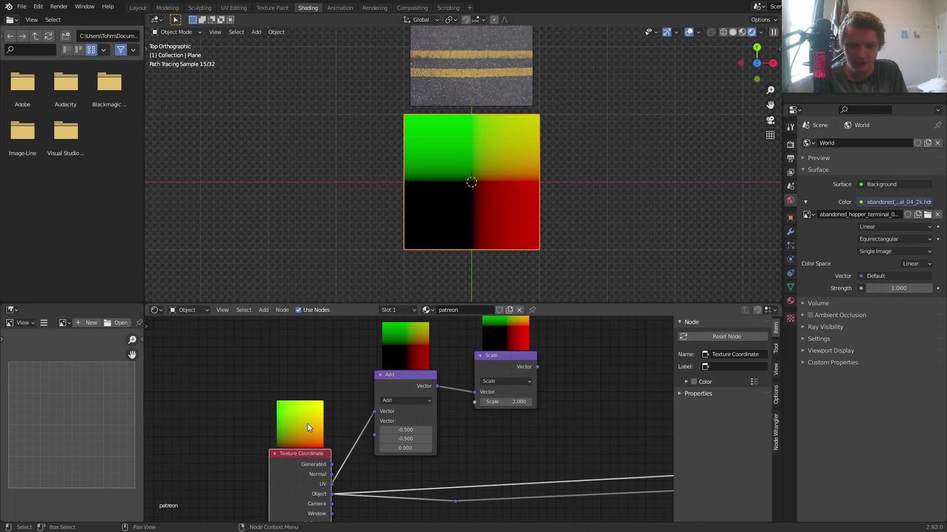
left_click_drag(288, 461, 226, 426)
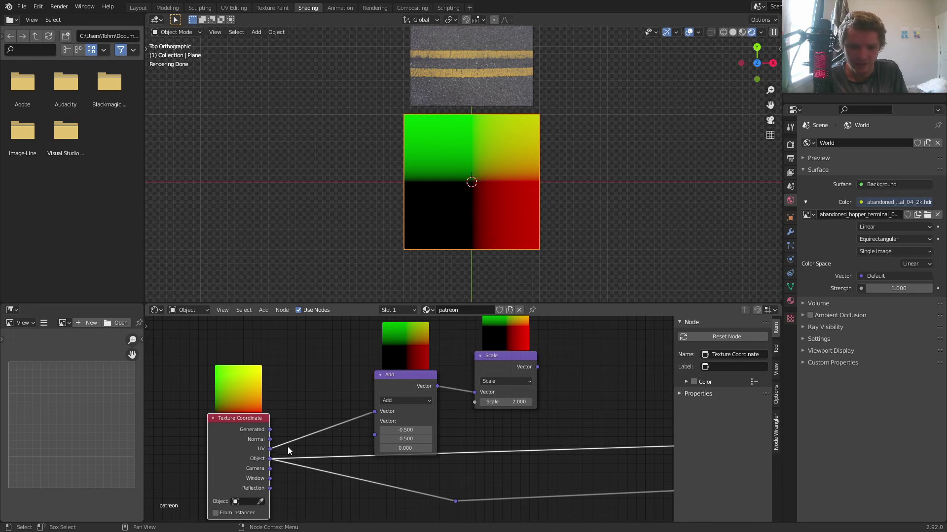
right_click_drag(289, 448, 292, 413, "ctrl")
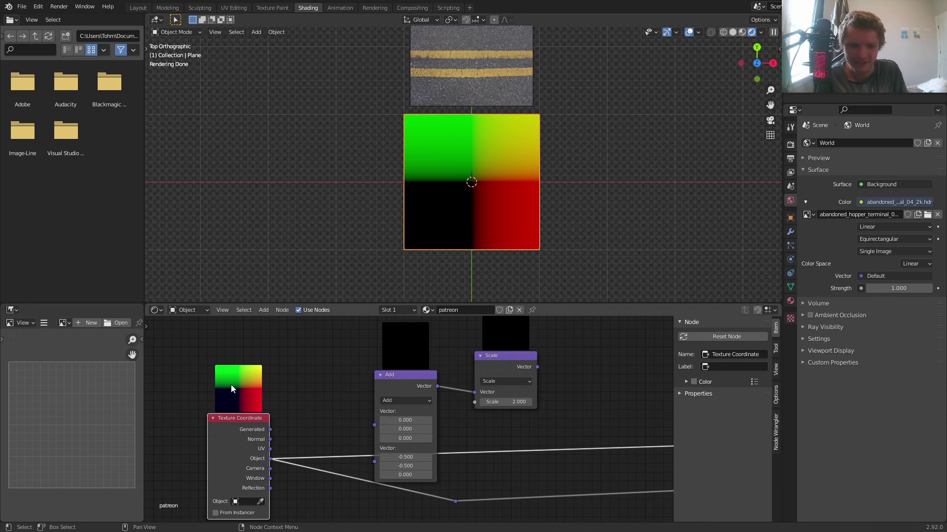
key("ctrl+z")
key("ctrl+z")
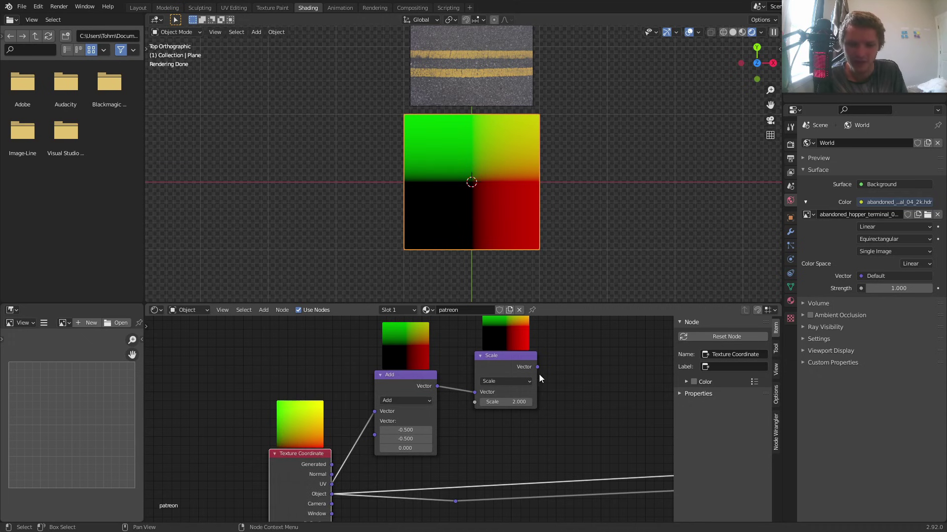
Step: Connect the Scale node's output to the reroute point and space out the Texture Coordinate, Add and Scale nodes
left_click_drag(539, 367, 452, 500)
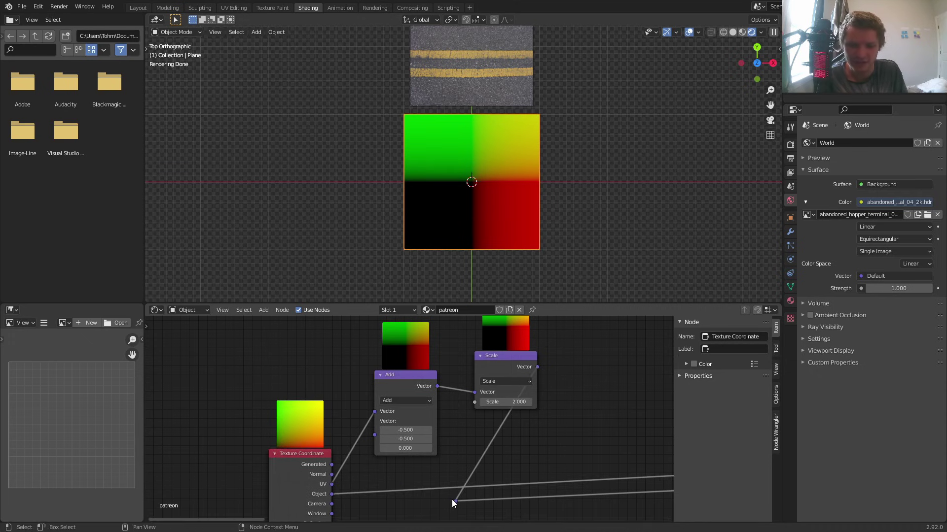
scroll(441, 466, "down", 1)
scroll(440, 467, "down", 2)
mouse_move(391, 463)
right_mouse_down("shift")
mouse_move(405, 480)
mouse_move(433, 457)
right_mouse_up("shift")
key("ctrl+z")
scroll(426, 459, "down", 2)
left_click_drag(326, 453, 255, 403)
left_click_drag(405, 391, 343, 387)
left_click_drag(473, 380, 407, 399)
scroll(330, 423, "up", 6)
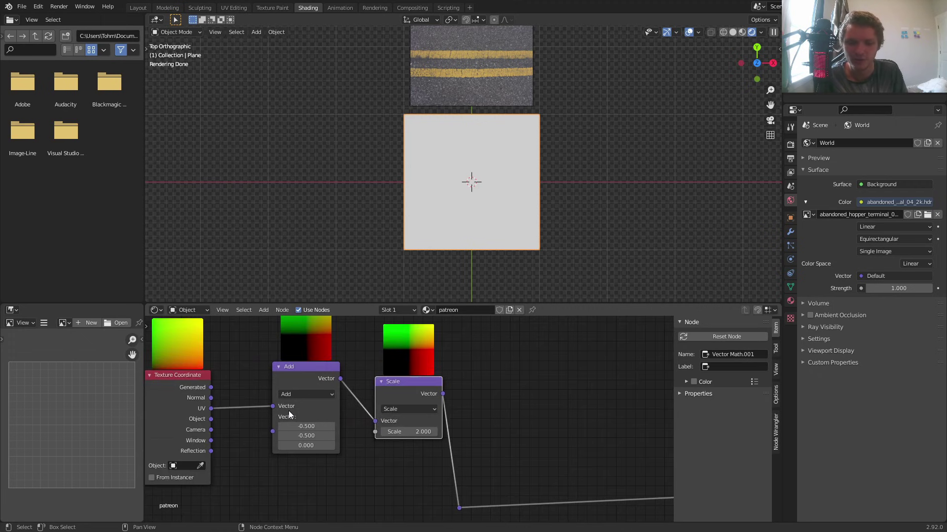
Step: Preview the Principled BSDF shader on the plane and save the file
middle_click_drag(289, 410, 503, 422)
scroll(425, 436, "up", 6)
left_click_drag(444, 420, 490, 364)
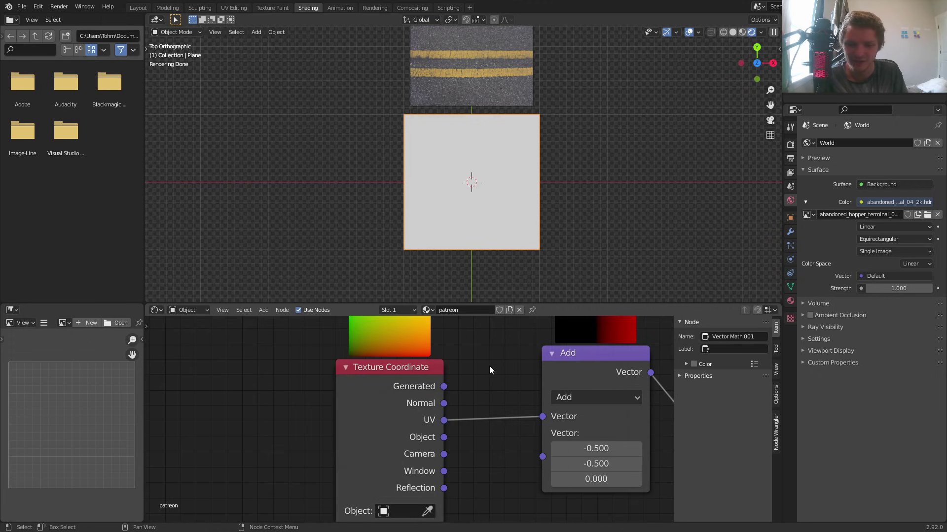
scroll(485, 370, "down", 12)
middle_click_drag(623, 432, 386, 407)
scroll(387, 408, "down", 8)
middle_click_drag(580, 383, 268, 417)
left_click(526, 419, "ctrl+shift")
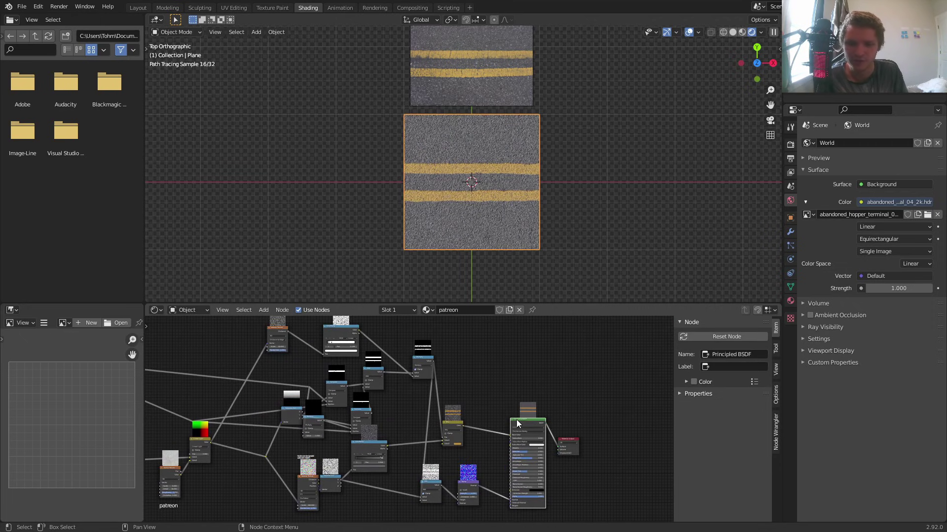
scroll(278, 406, "up", 5)
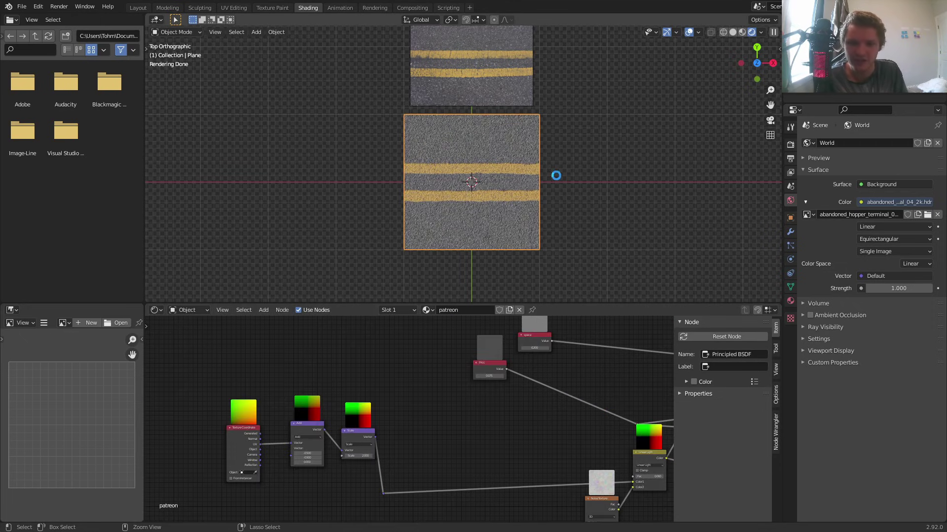
key("ctrl+s")
Step: Try adding a centred vertical loop cut to the plane and moving it, and undo both
scroll(542, 177, "up", 2)
key("Tab")
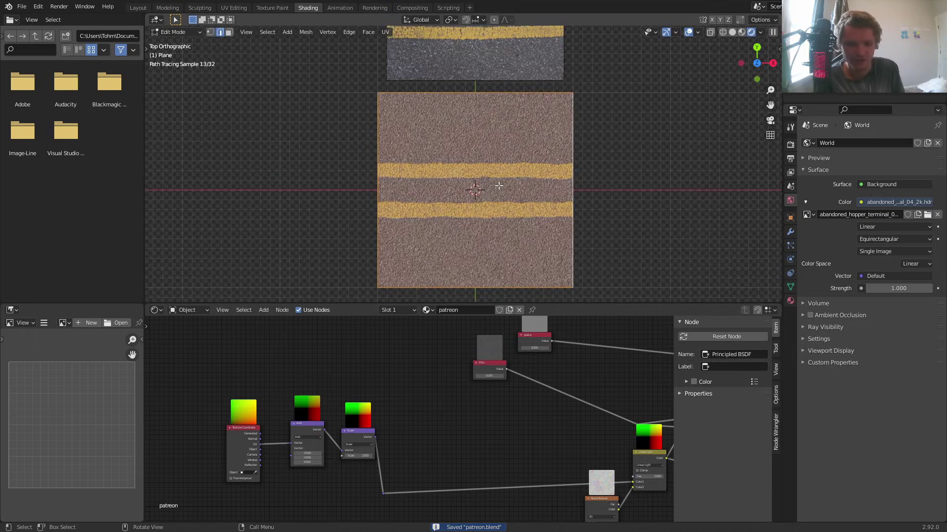
key("ctrl+r")
left_click(469, 287)
right_click(468, 286)
scroll(483, 252, "down", 1)
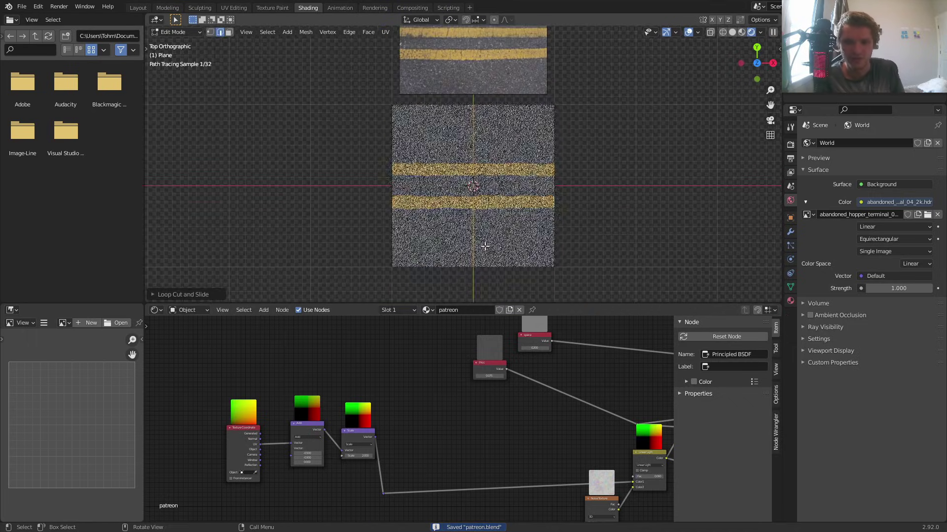
key("g")
left_click(481, 277)
key("ctrl+z")
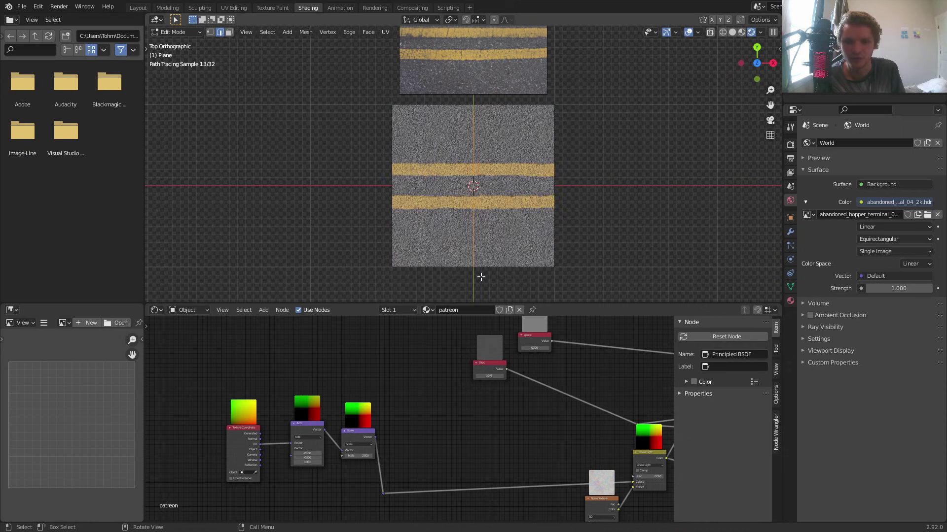
key("ctrl+z")
key("ctrl+z")
Step: In Edit Mode, extrude the plane's right edge outward to check how the material stretches on the new face
key("Tab")
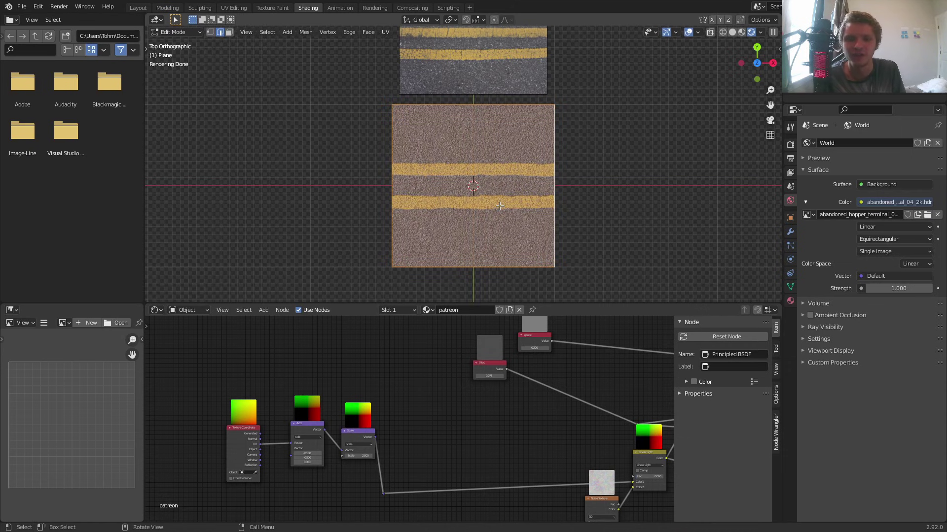
left_click(555, 198)
scroll(538, 195, "down", 2)
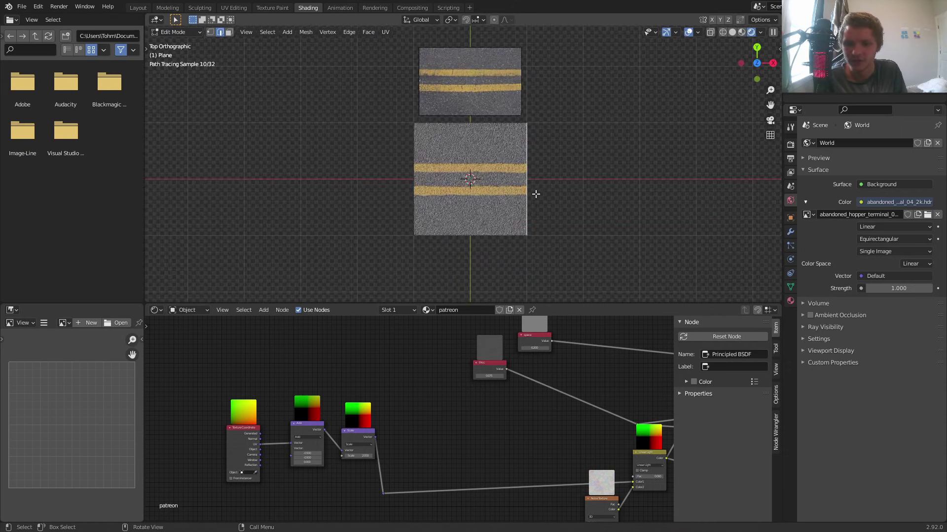
key("e")
left_click(669, 185)
scroll(651, 182, "up", 4)
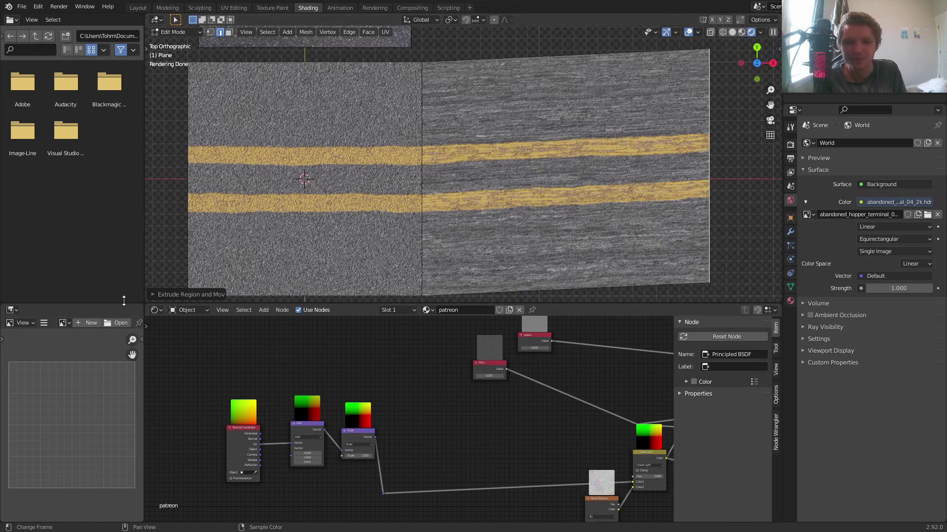
scroll(464, 153, "up", 2)
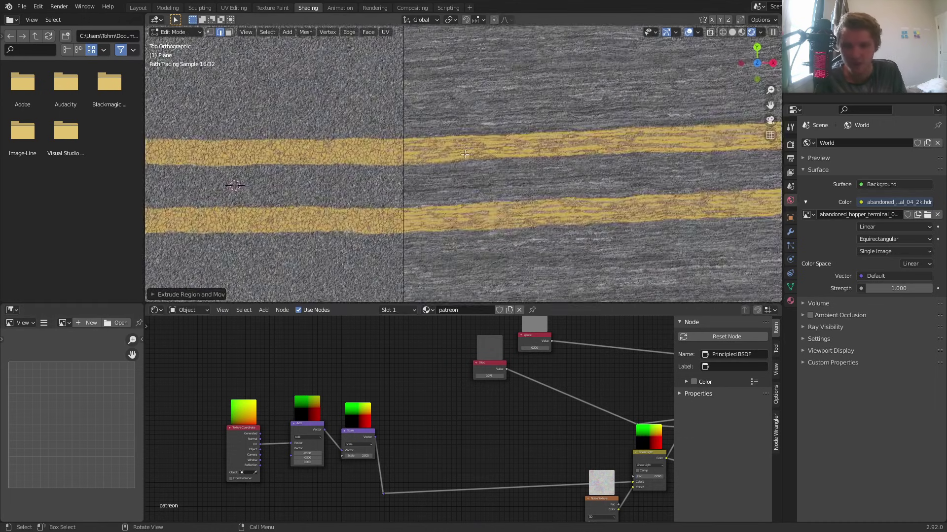
scroll(464, 154, "down", 2)
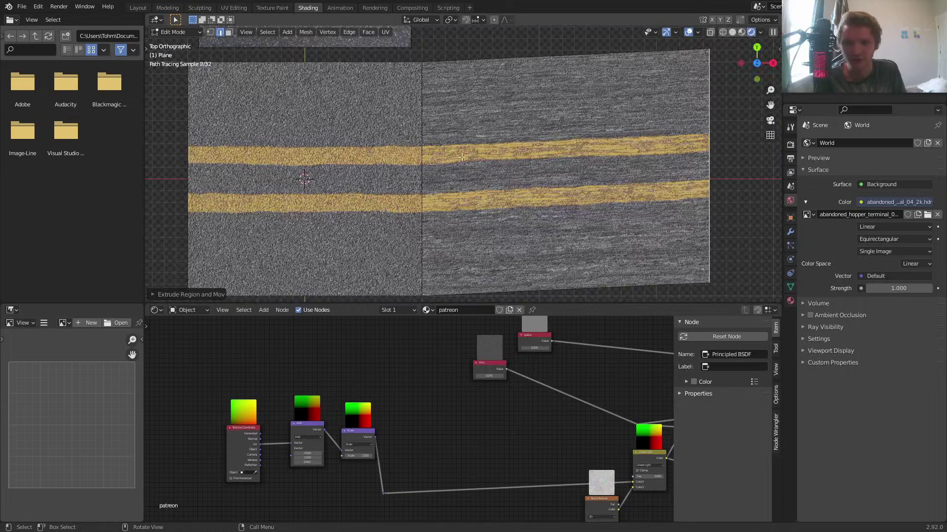
Step: Switch the empty image editor to the UV Editor and select only the extruded face to inspect its UVs
left_click(11, 311)
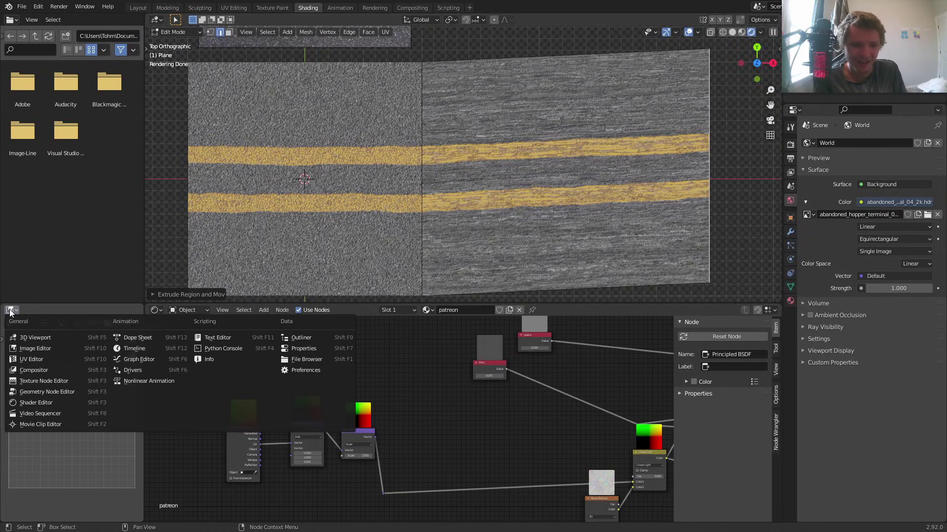
left_click(34, 360)
key("a")
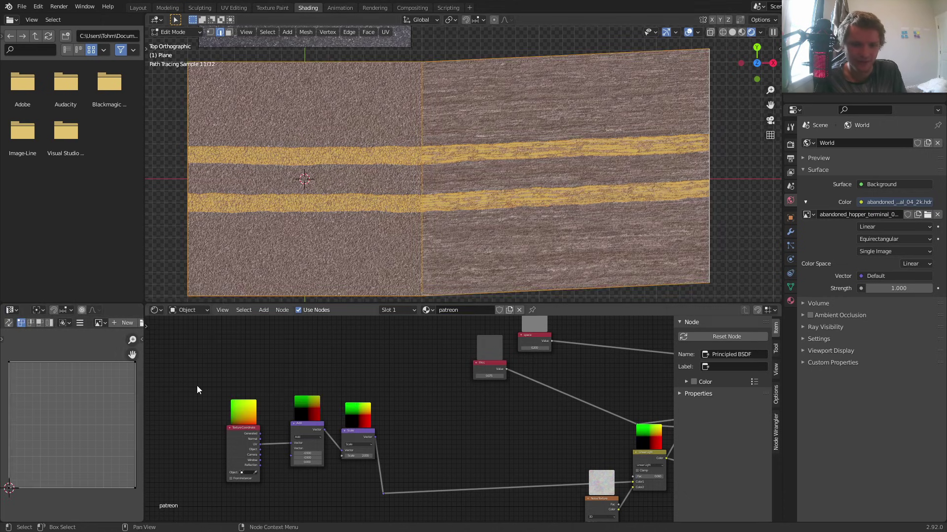
key("3")
left_click(88, 403)
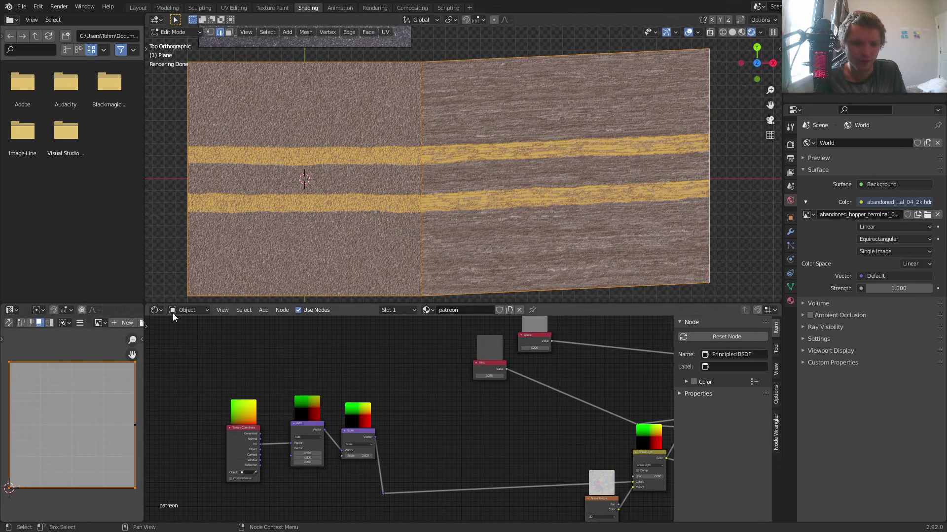
key("alt+a")
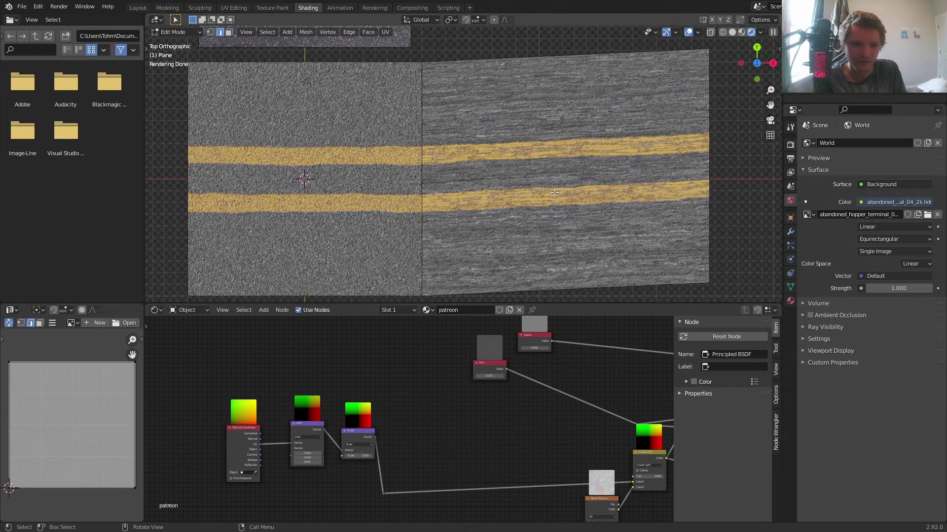
key("3")
left_click(597, 246)
scroll(118, 402, "up", 3)
middle_click_drag(116, 396, 1, 431)
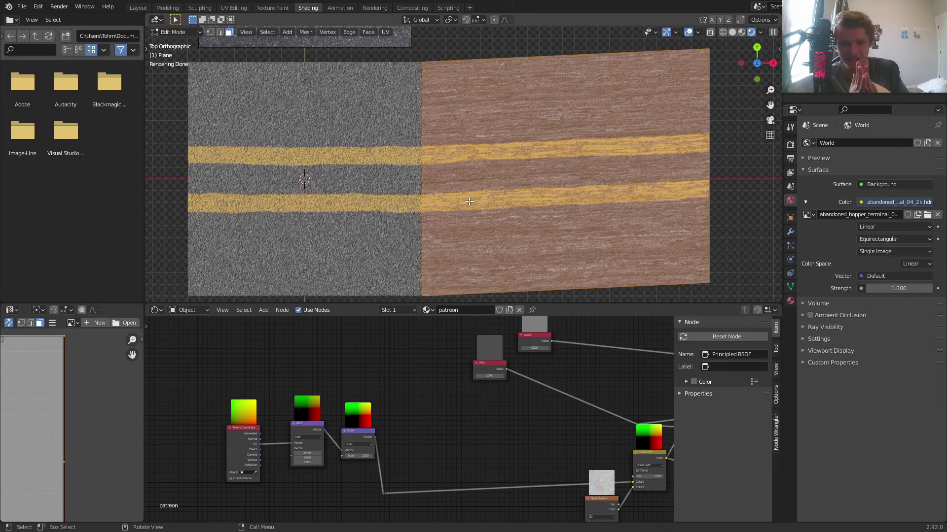
Step: Delete the extruded face beside the original plane
scroll(464, 197, "down", 5)
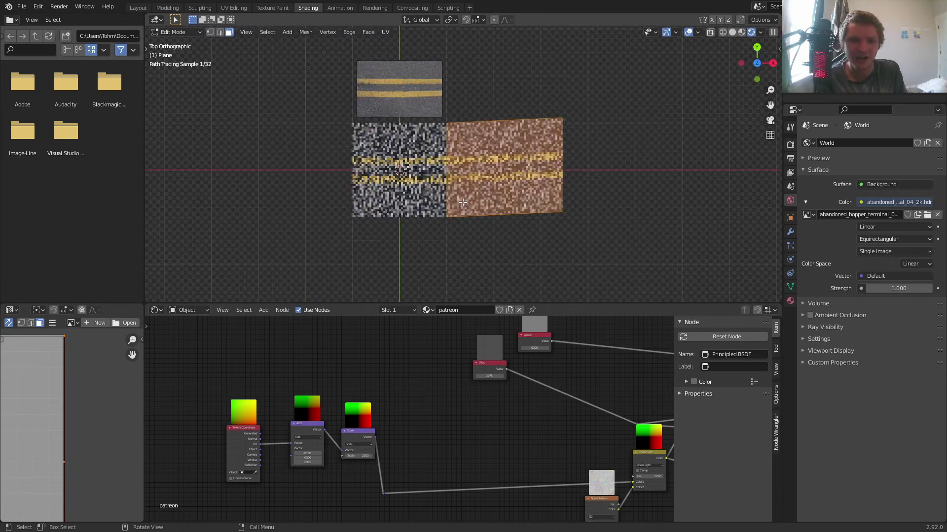
key("ctrl+z")
key("ctrl+z")
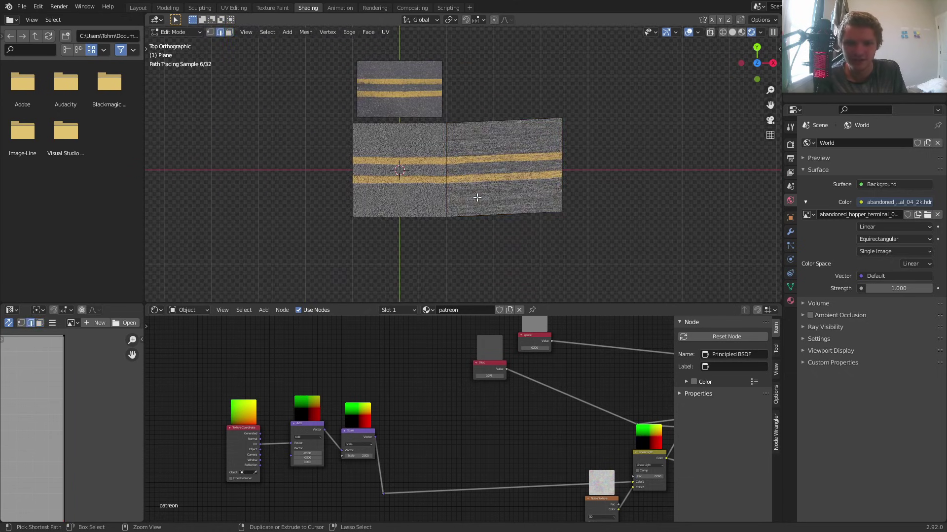
key("3")
left_click(515, 180)
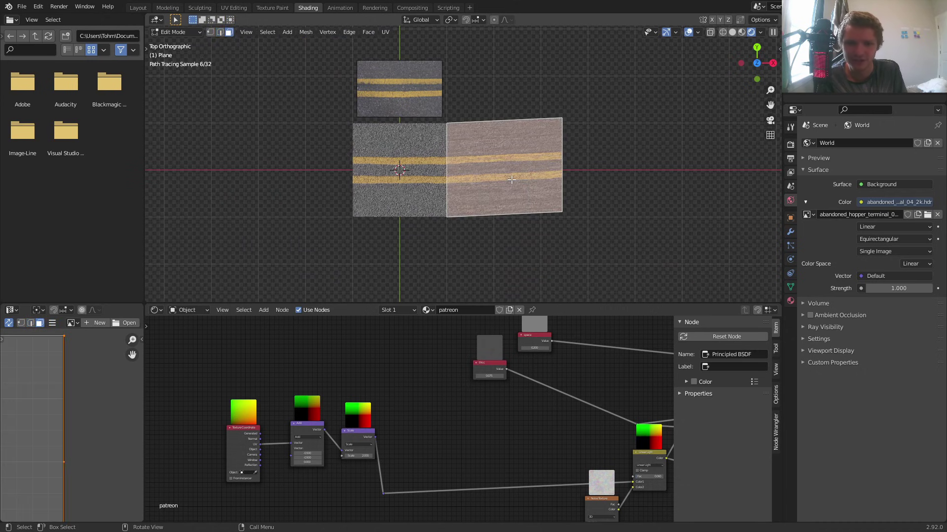
key("x")
left_click(464, 199)
Step: Extrude the plane's right edge diagonally, about 3.7 m along X and 0.87 m along Y
key("2")
left_click(442, 175)
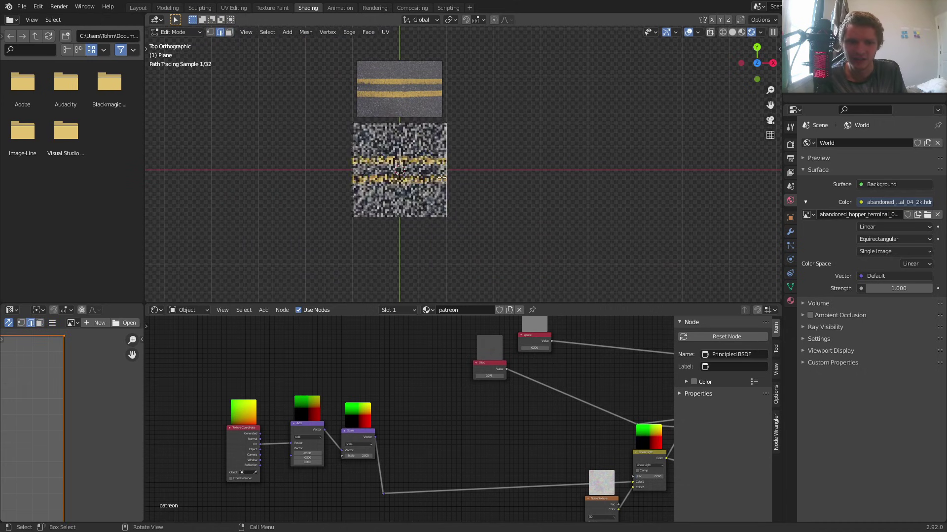
scroll(442, 173, "down", 3)
key("e")
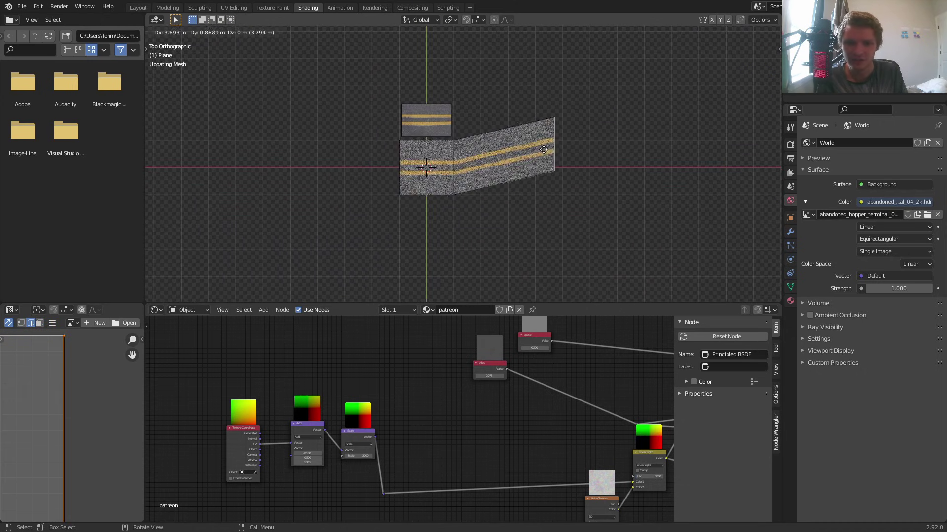
left_click(545, 148)
Step: Bevel the edge joining the two road faces with 6 segments and a width of about 0.9 m
left_click(463, 167)
scroll(464, 165, "up", 3)
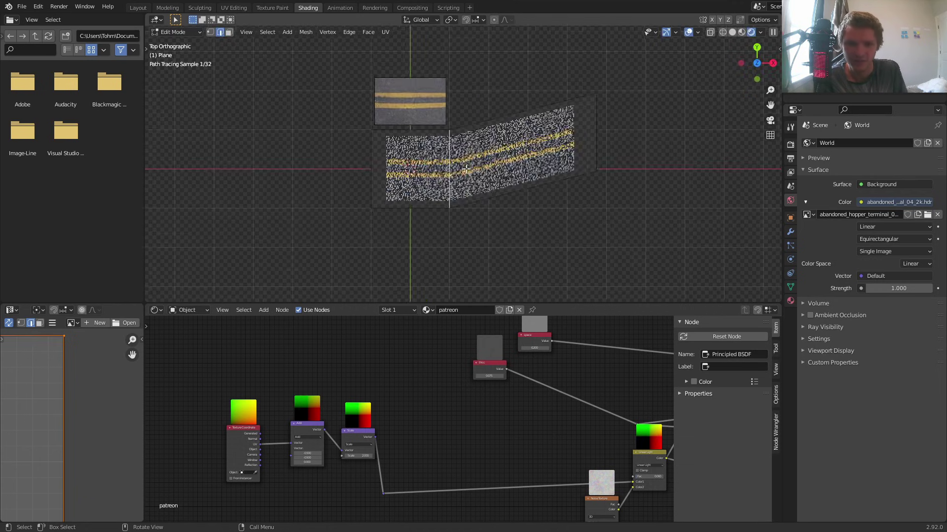
key("ctrl+b")
scroll(528, 149, "up", 2)
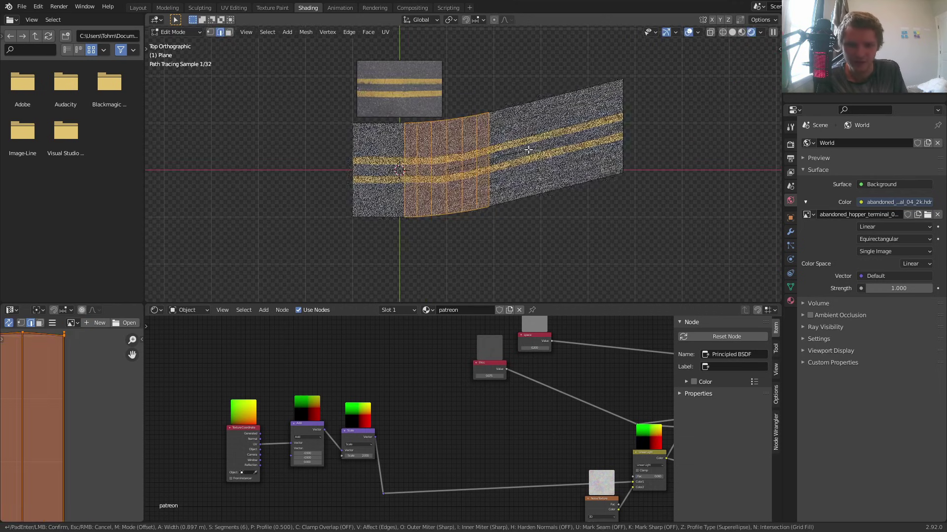
left_click(528, 150)
key("Tab")
key("Tab")
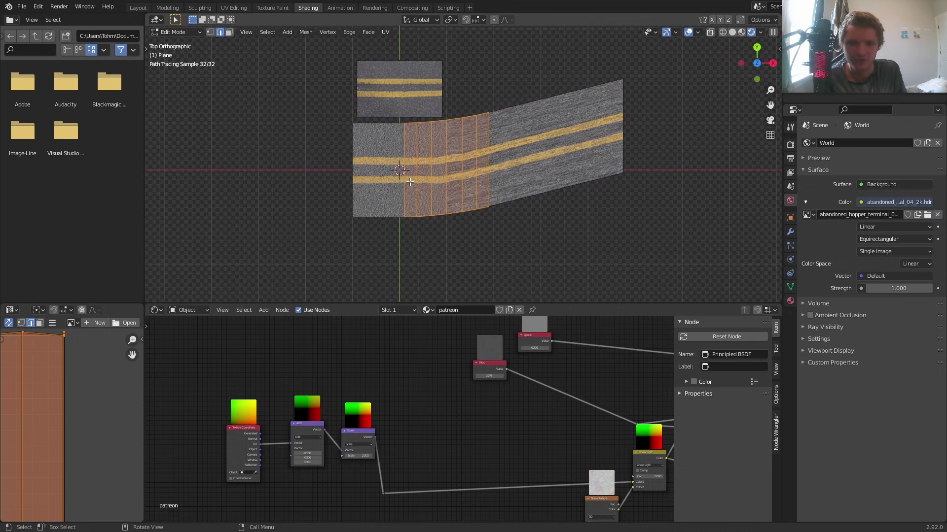
Step: Unwrap all the road faces with Follow Active Quads, using the leftmost face as the active one
scroll(69, 375, "down", 6)
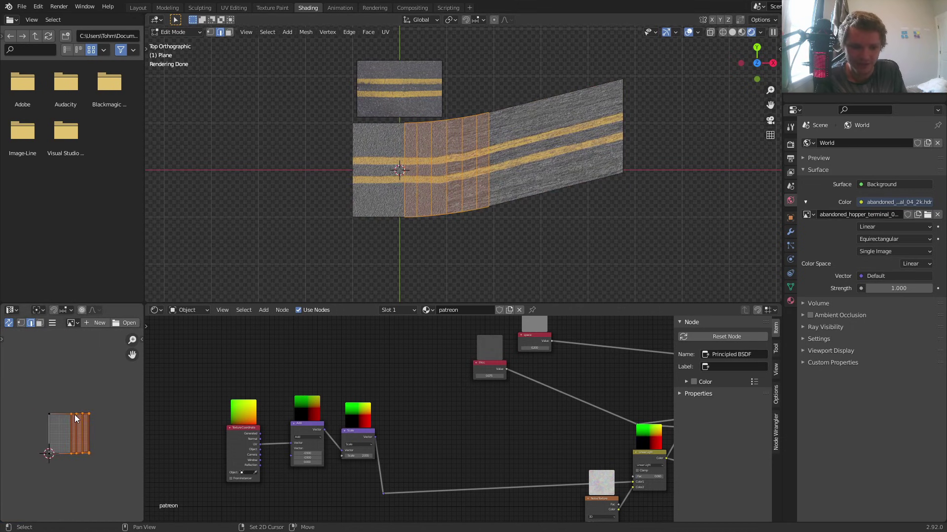
scroll(76, 420, "up", 3)
scroll(370, 194, "up", 3)
key("a")
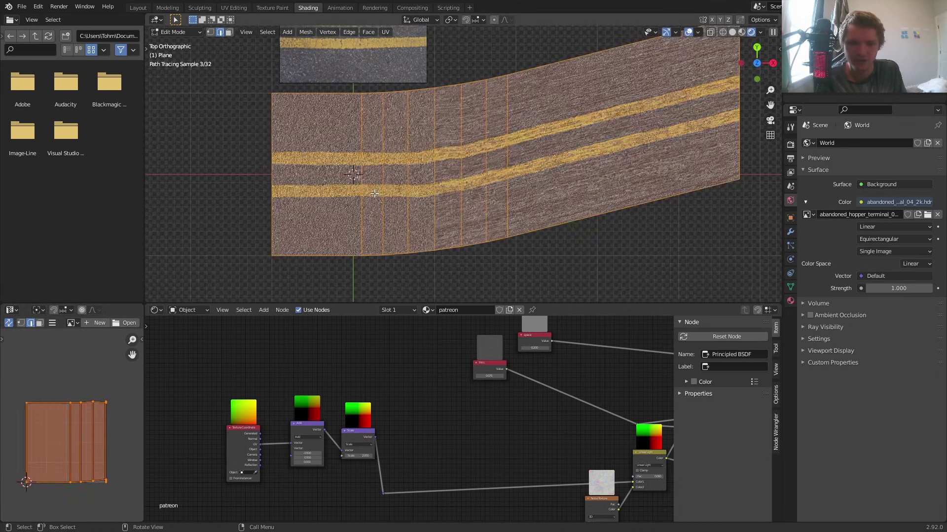
key("3")
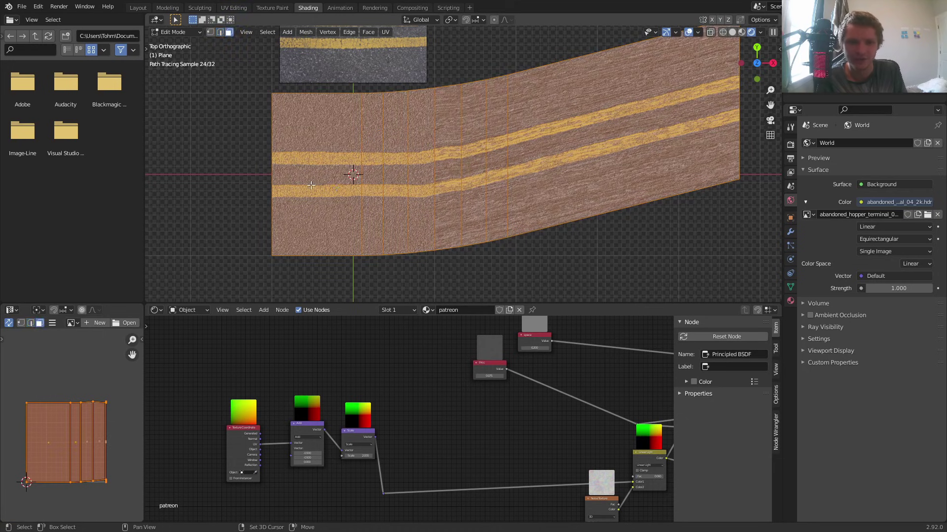
left_click(311, 185)
right_click(320, 174)
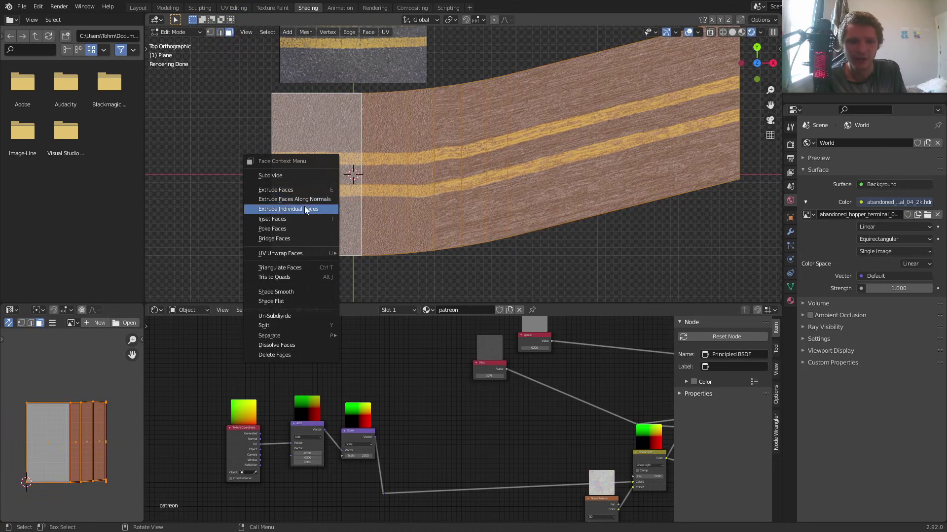
key("Escape")
key("u")
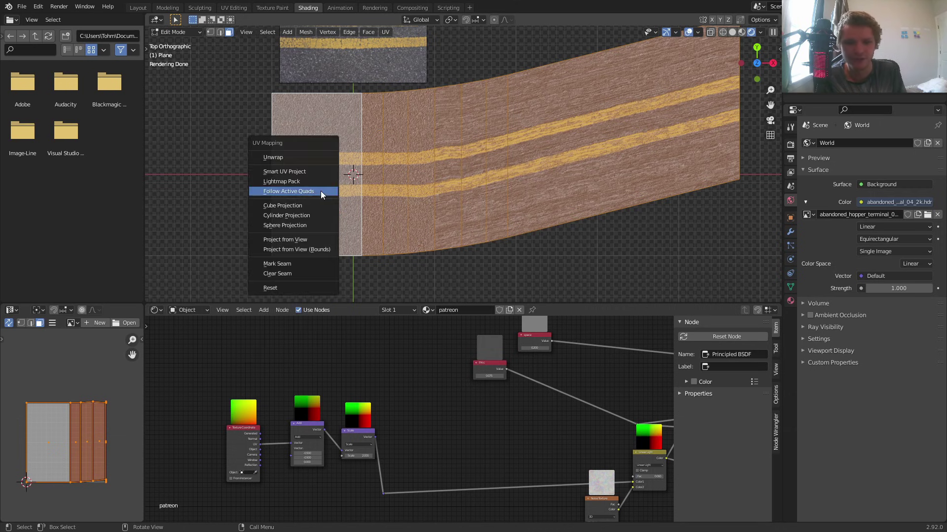
left_click(320, 191)
left_click(321, 221)
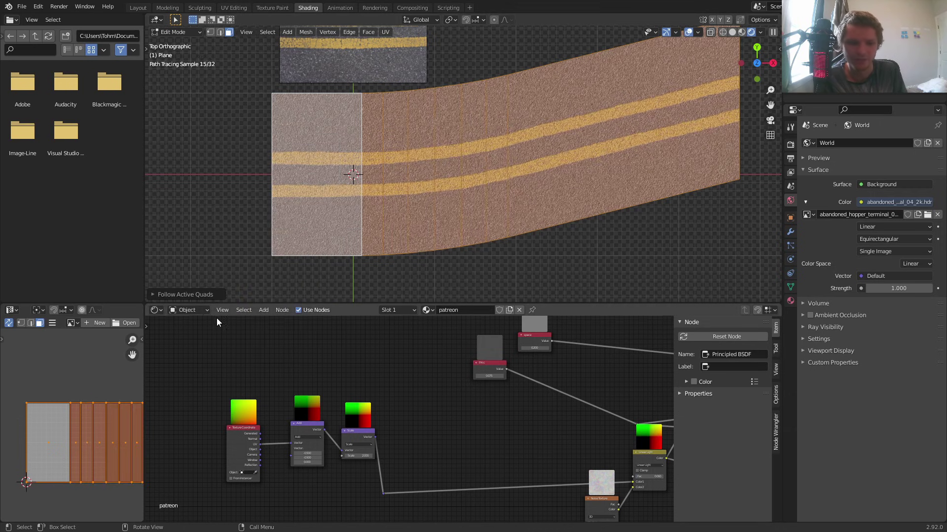
Step: Undo the UV unwrap, bevel and edge extrusion to restore the original square road plane, and return to Object Mode
scroll(44, 438, "down", 3)
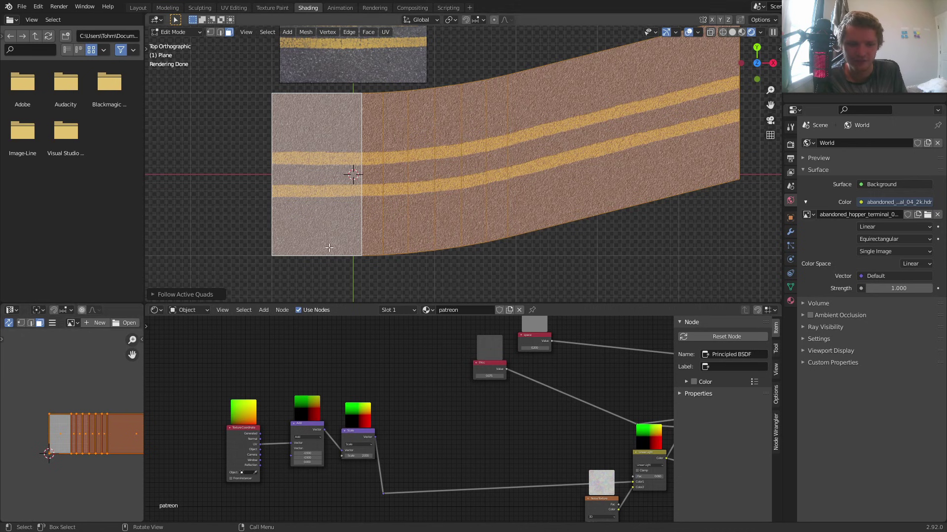
key("Tab")
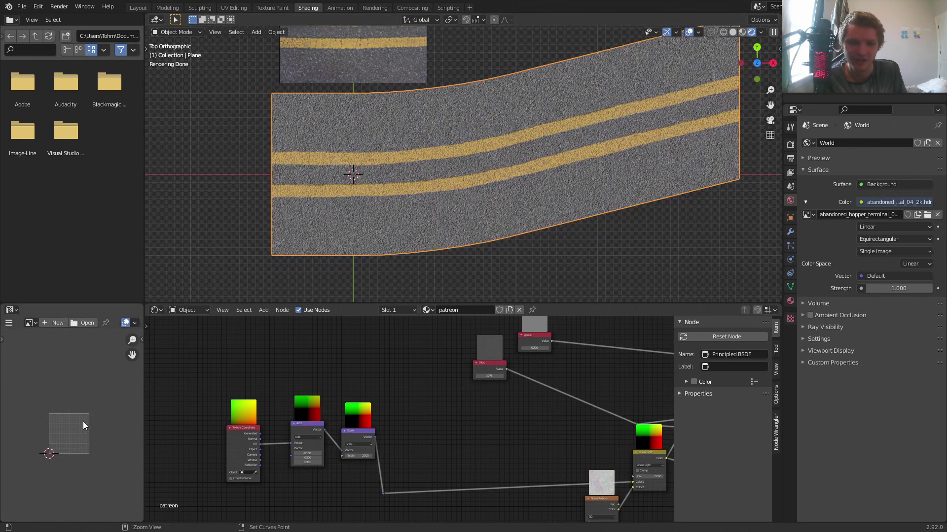
key("Tab")
key("a")
key("ctrl+z")
key("ctrl+z")
key("ctrl+z")
key("ctrl+z")
key("ctrl+z")
key("ctrl+z")
key("ctrl+z")
key("ctrl+z")
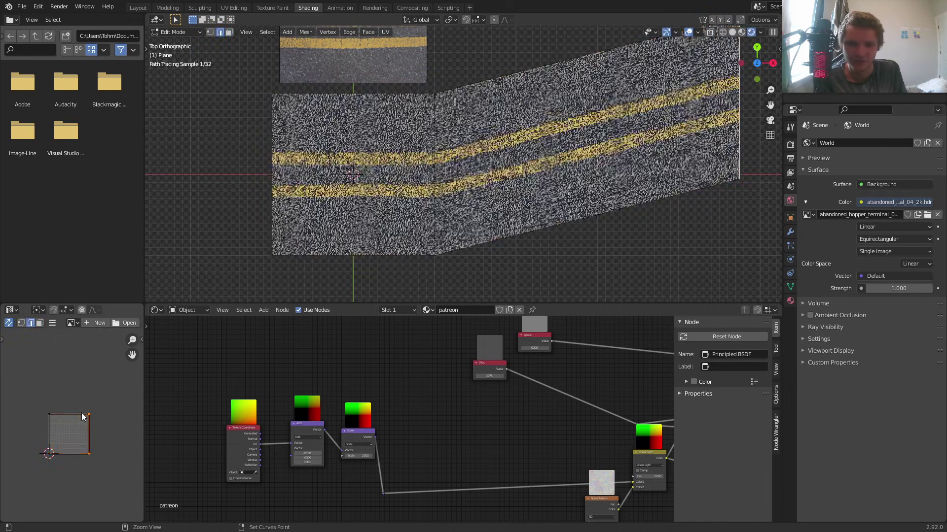
key("Tab")
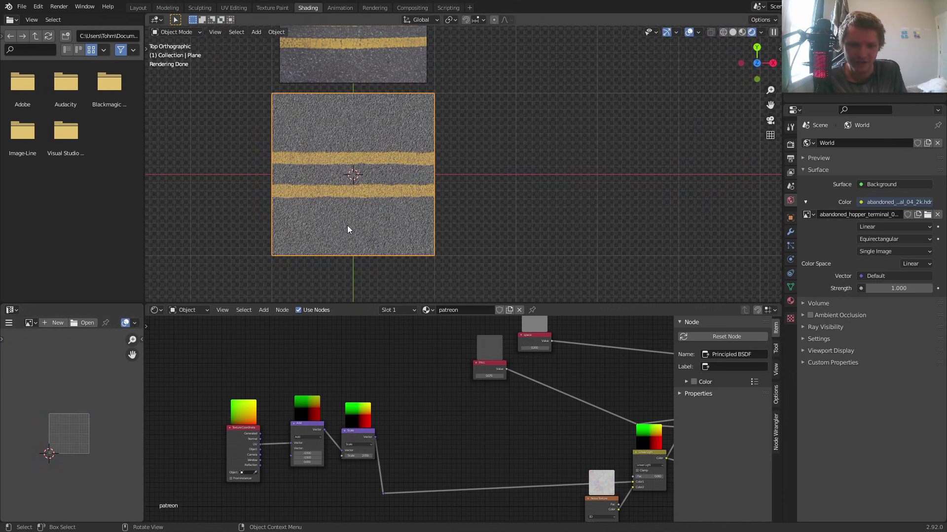
key("Tab")
key("Tab")
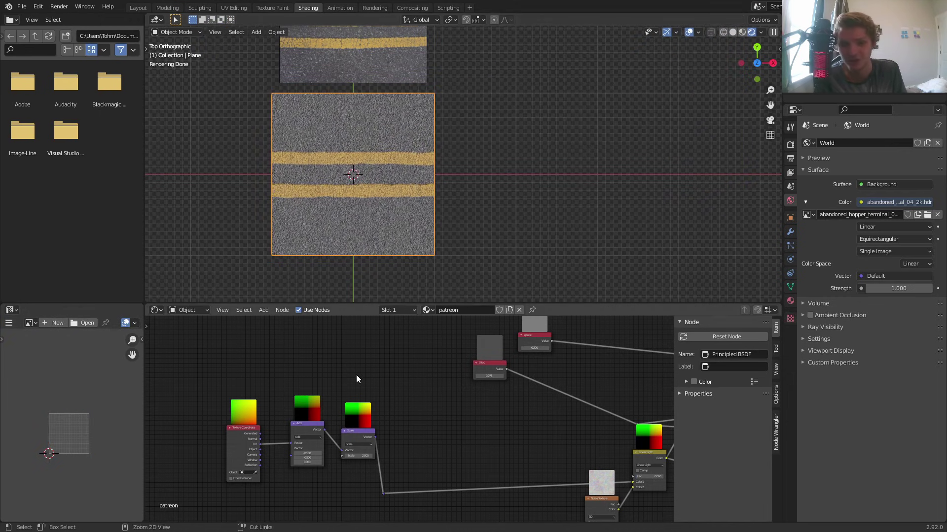
Step: Save the file, and separate the two Value nodes and the Texture Coordinate node from the rest of the road shader nodes
key("ctrl+s")
scroll(354, 422, "down", 3)
left_click_drag(415, 492, 305, 408)
key("g")
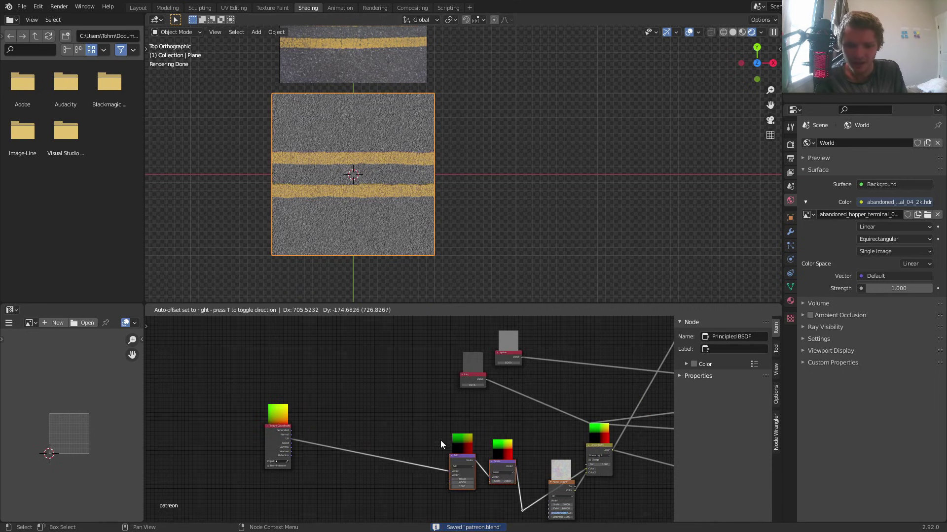
left_click(441, 440)
left_click_drag(373, 411, 528, 336)
key("g")
left_click(294, 347)
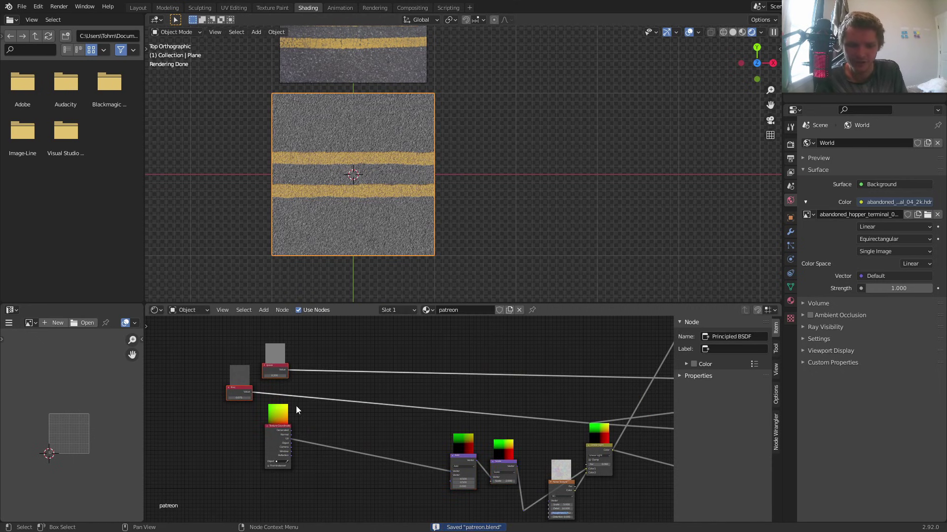
Step: Combine all nodes between the Value and Texture Coordinate inputs and the Material Output into one node group, and leave group editing
scroll(365, 393, "down", 3)
middle_click_drag(448, 413, 249, 371)
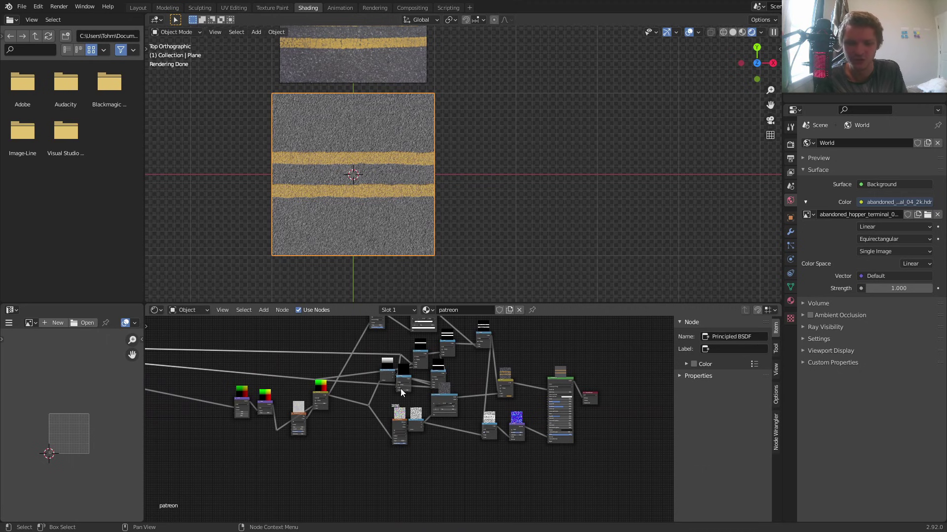
middle_click_drag(400, 388, 472, 425)
middle_click_drag(584, 442, 390, 432)
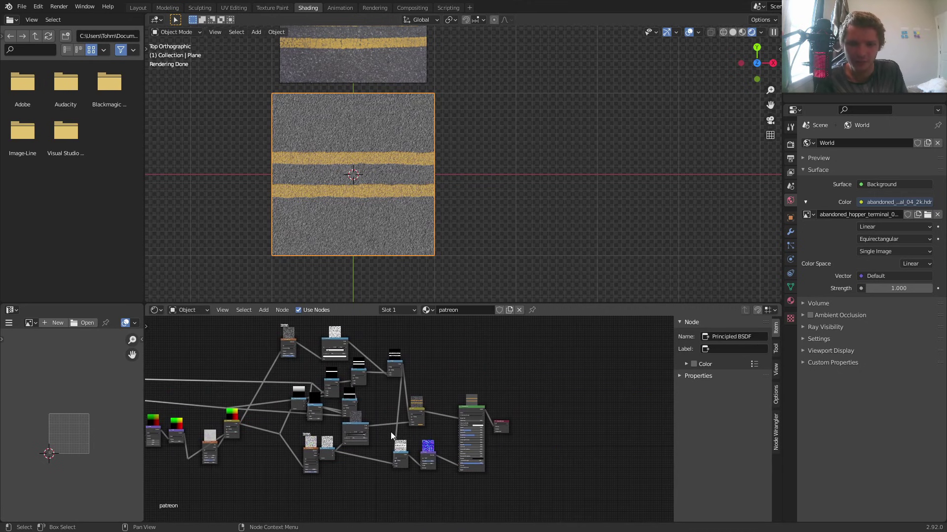
scroll(486, 432, "up", 12)
middle_click_drag(461, 428, 498, 427)
scroll(447, 433, "up", 5)
scroll(370, 423, "down", 6)
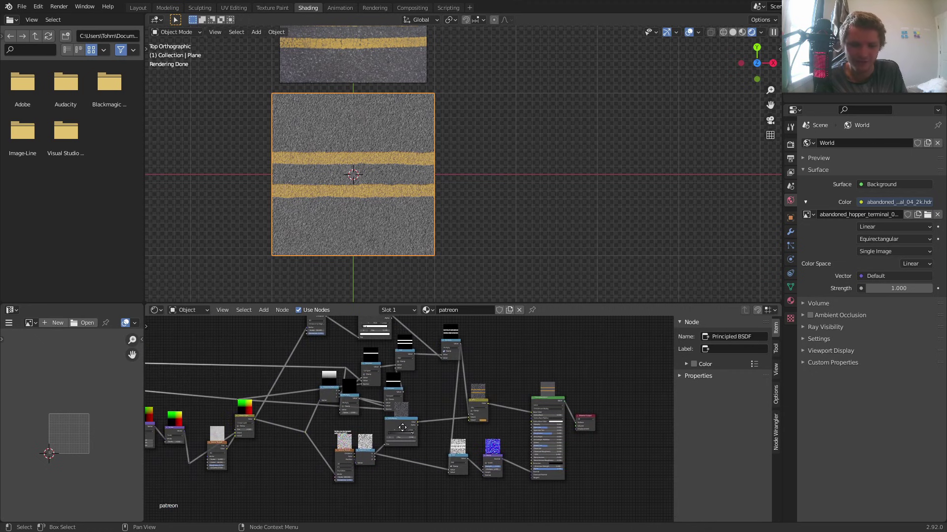
scroll(414, 428, "down", 2)
middle_click_drag(379, 424, 435, 424)
left_click_drag(569, 477, 267, 318)
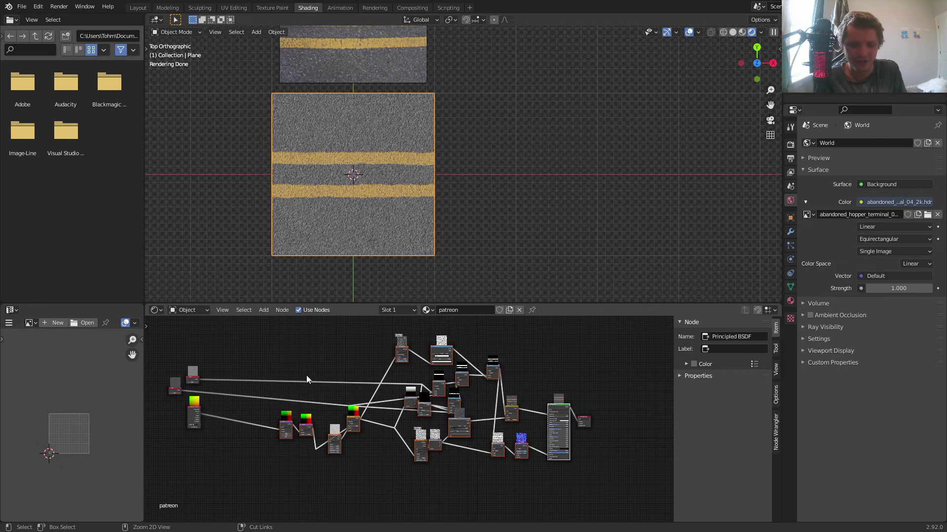
key("ctrl+g")
key("Tab")
Step: Move the node group closer to the Material Output, and bring the three input nodes closer to the group
key("g")
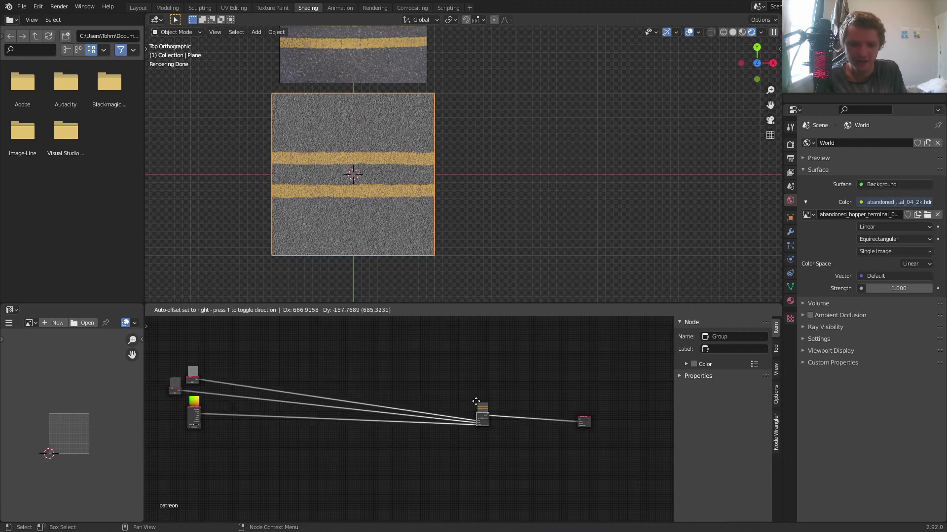
left_click(527, 394)
left_click_drag(303, 452, 152, 356)
key("g")
left_click(455, 379)
mouse_move(476, 407)
middle_mouse_down()
mouse_move(330, 375)
mouse_move(476, 420)
middle_mouse_up()
scroll(380, 396, "up", 14)
Step: Hide the unused outputs of the Texture Coordinate node and move it closer to the node group
left_click(359, 414)
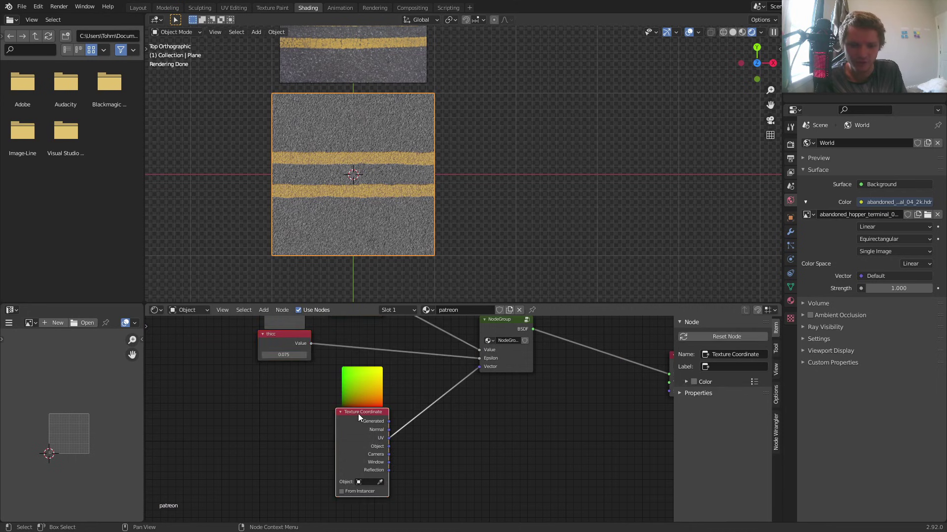
key("ctrl+h")
middle_click_drag(404, 420, 390, 436)
key("g")
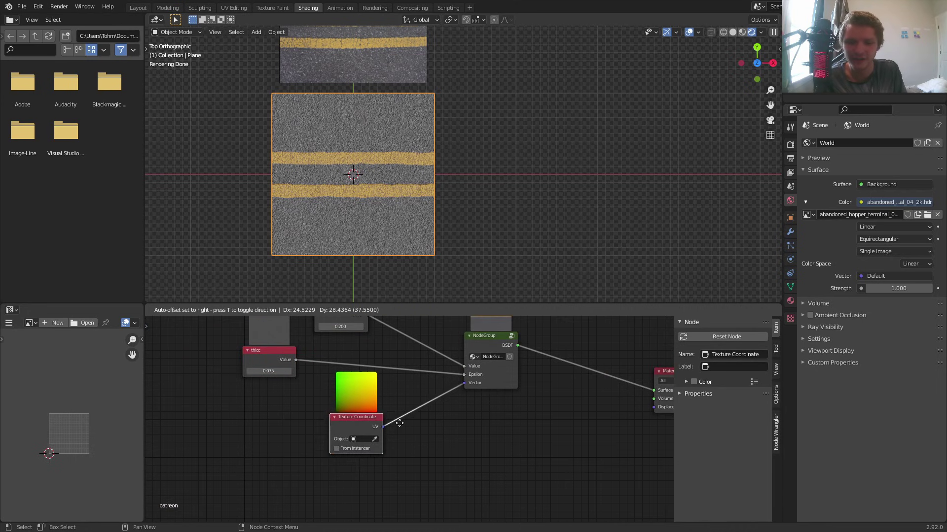
left_click(413, 420)
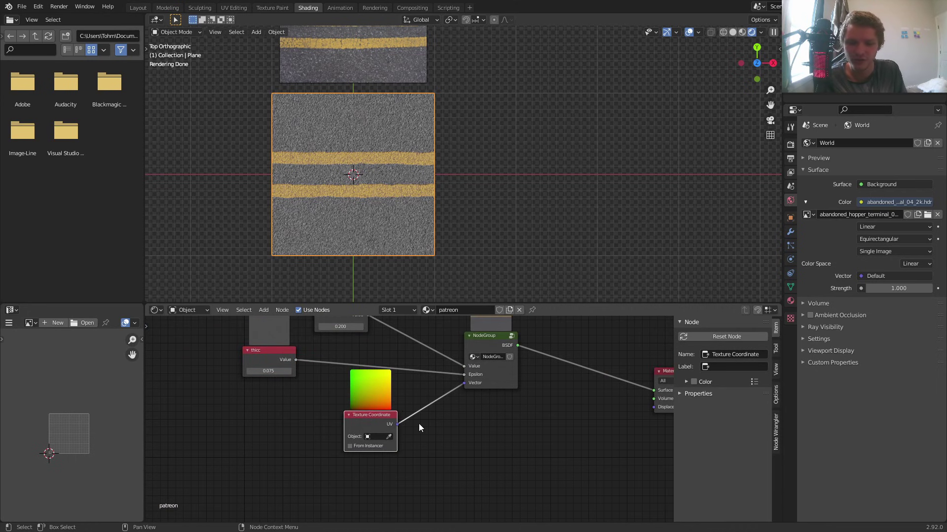
left_click(511, 337)
middle_click_drag(163, 418, 434, 364)
scroll(383, 353, "down", 11)
scroll(326, 404, "up", 4)
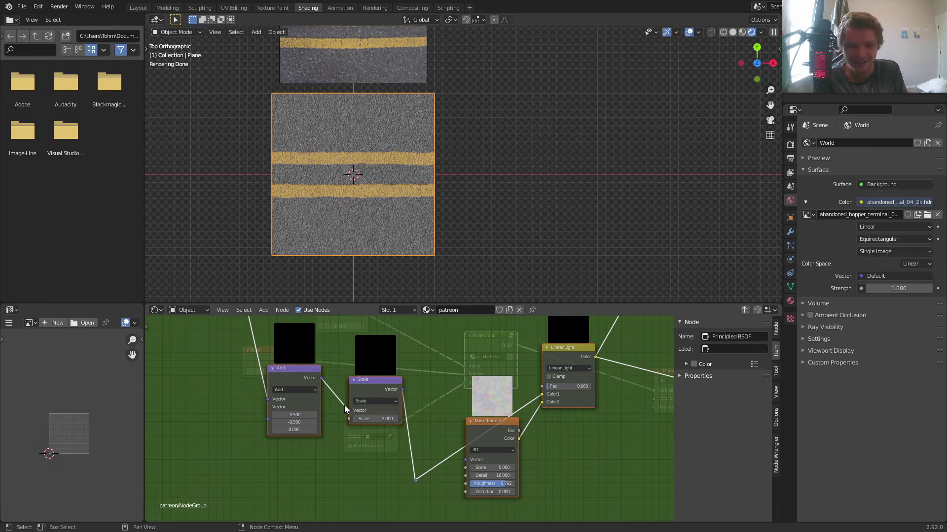
key("Tab")
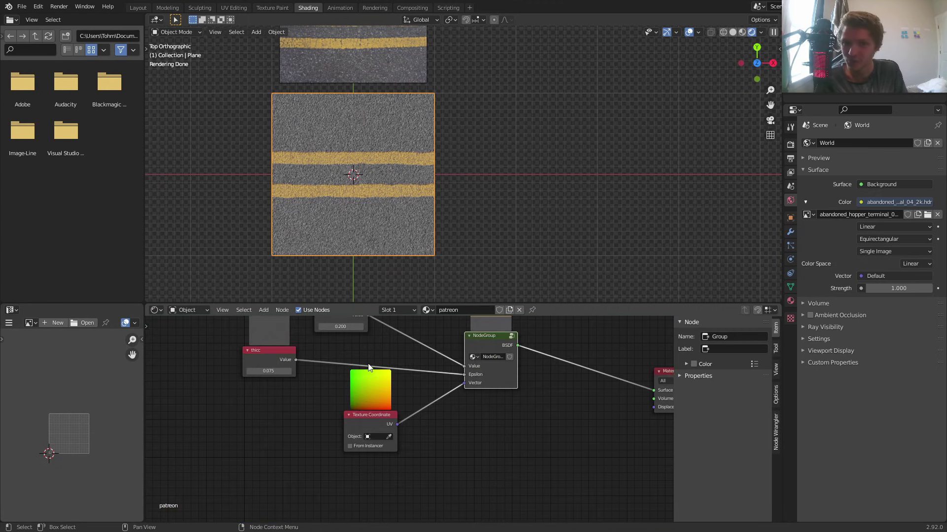
Step: Delete the stripe thickness Value node and set the node group's Epsilon to 0.070
middle_click_drag(351, 363, 375, 410)
left_click(294, 402)
key("x")
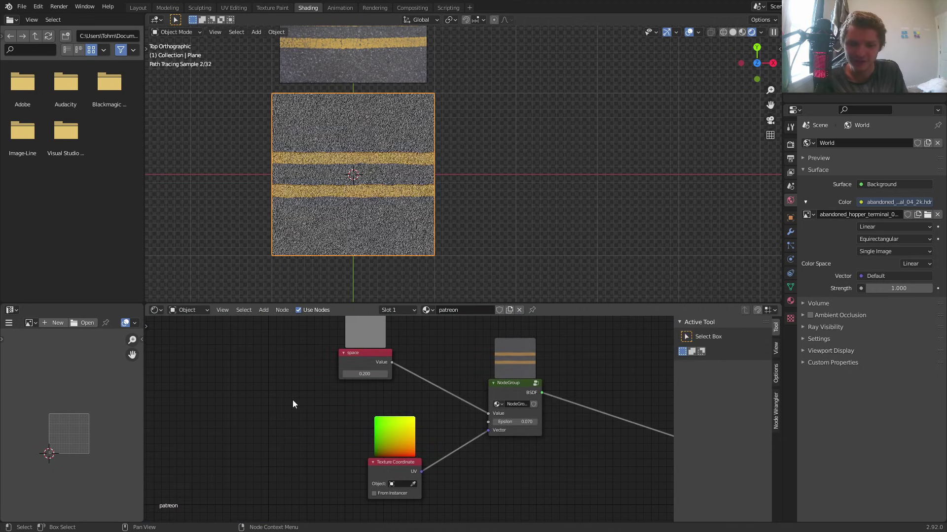
scroll(419, 416, "up", 4)
mouse_move(541, 421)
left_mouse_down()
mouse_move(561, 422)
mouse_move(546, 422)
left_mouse_up()
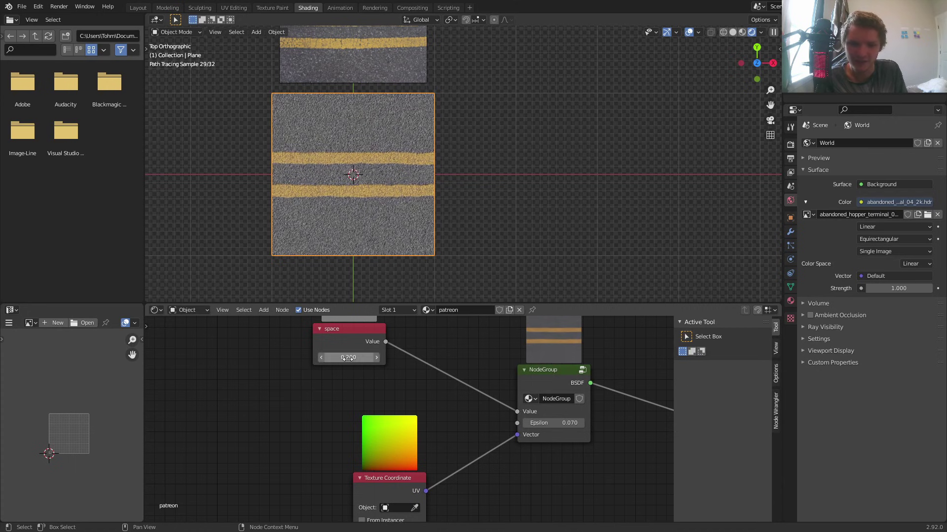
Step: Delete the "space" Value node and set the node group's Value input to 0.200
left_click_drag(350, 358, 382, 358)
key("ctrl+z")
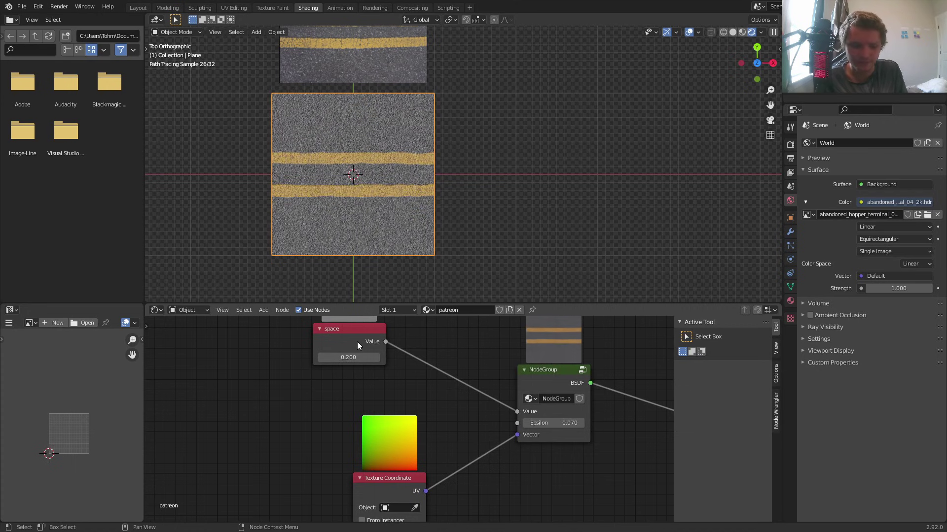
left_click(357, 343)
key("x")
left_click(566, 411)
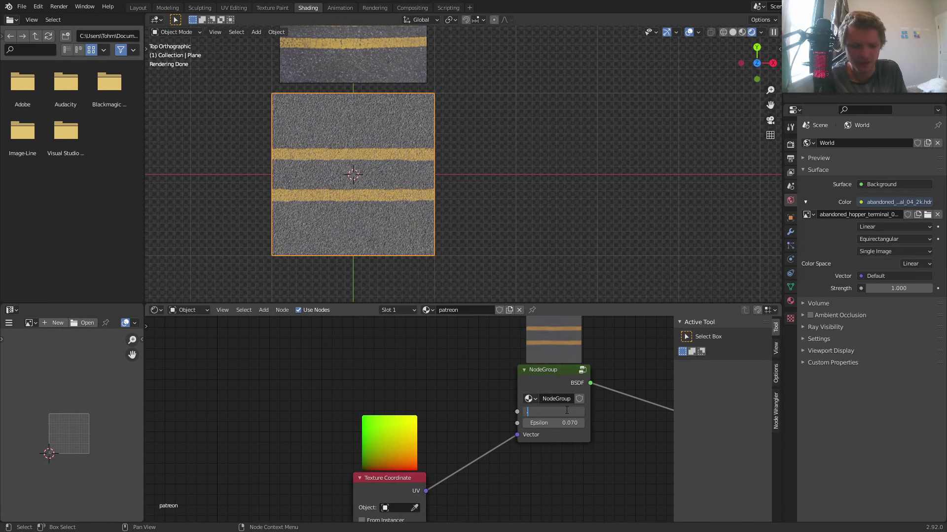
key("Return")
Step: Inside the node group, expose the stripe colour mix node's Color2 as a group input, and return to the main material
left_click(580, 369)
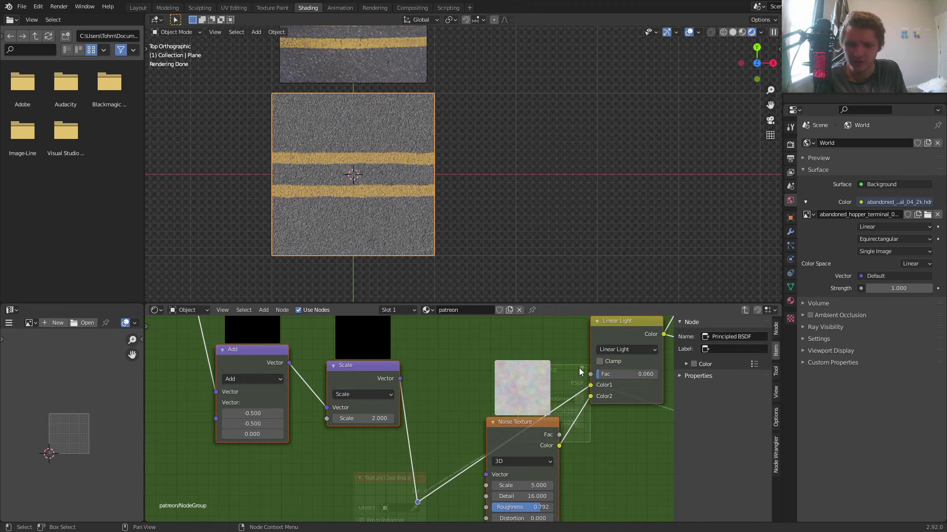
scroll(430, 423, "down", 10)
middle_click_drag(527, 392, 314, 396)
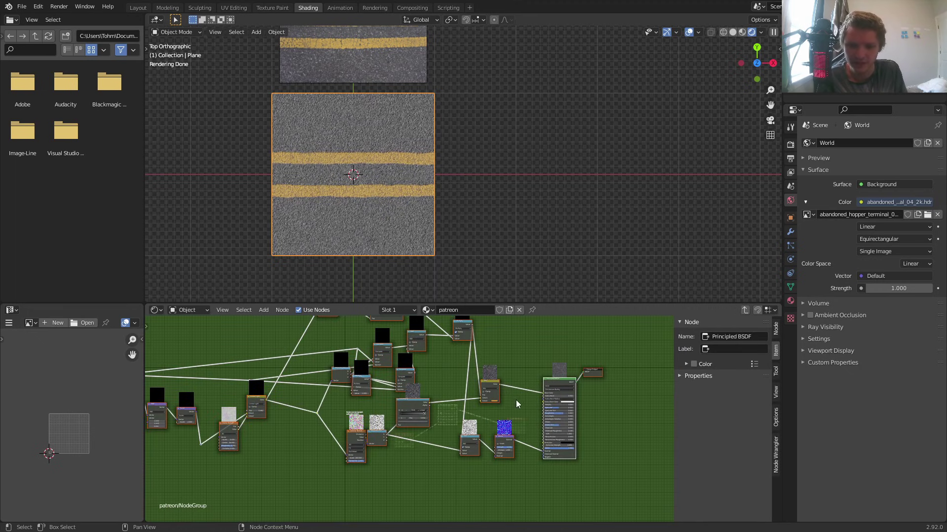
left_click(495, 401)
left_click_drag(505, 371, 503, 364)
middle_click_drag(253, 398, 410, 414)
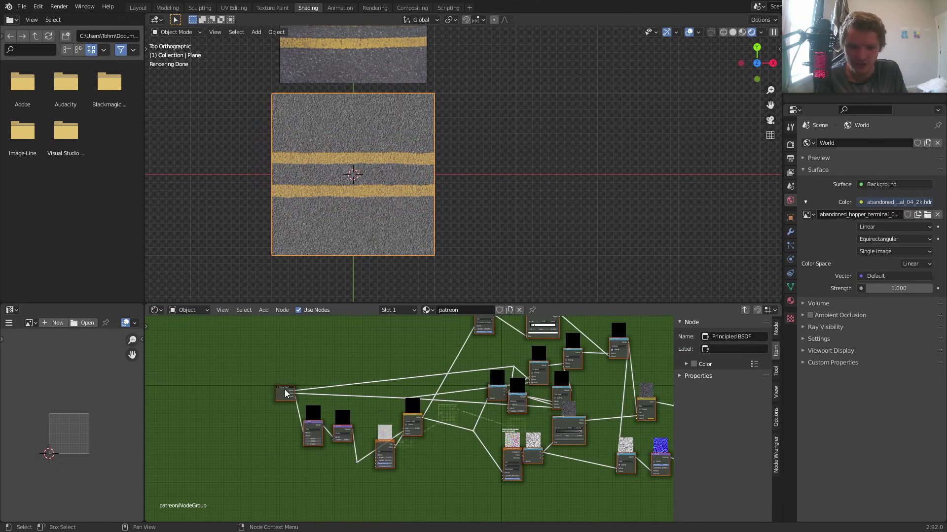
scroll(322, 395, "up", 4)
middle_click_drag(322, 394, 208, 380)
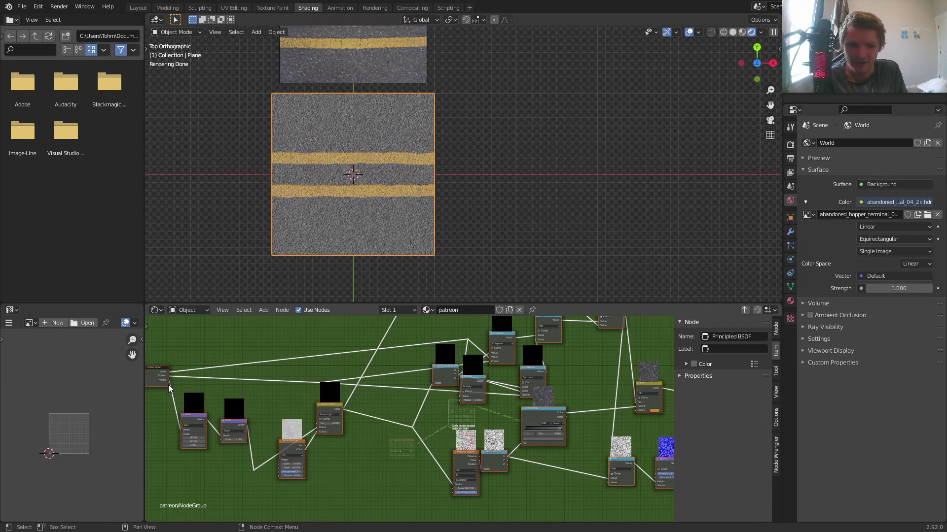
mouse_move(169, 386)
left_mouse_down()
mouse_move(188, 380)
mouse_move(166, 373)
left_mouse_up()
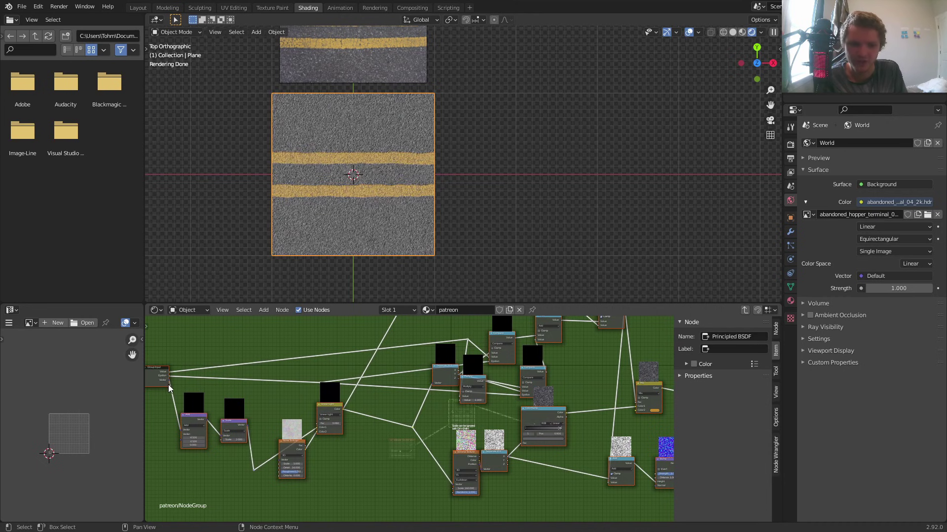
left_click_drag(170, 385, 636, 410)
key("Tab")
scroll(466, 398, "up", 4)
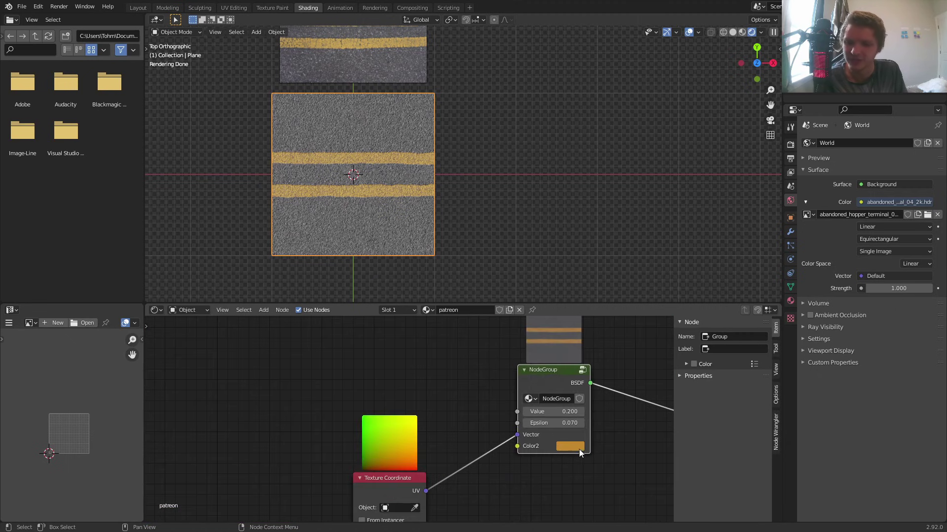
Step: Try a saturation of 0 for the node group's Color2, and undo the colour change
left_click(578, 447)
left_click_drag(611, 410, 561, 410)
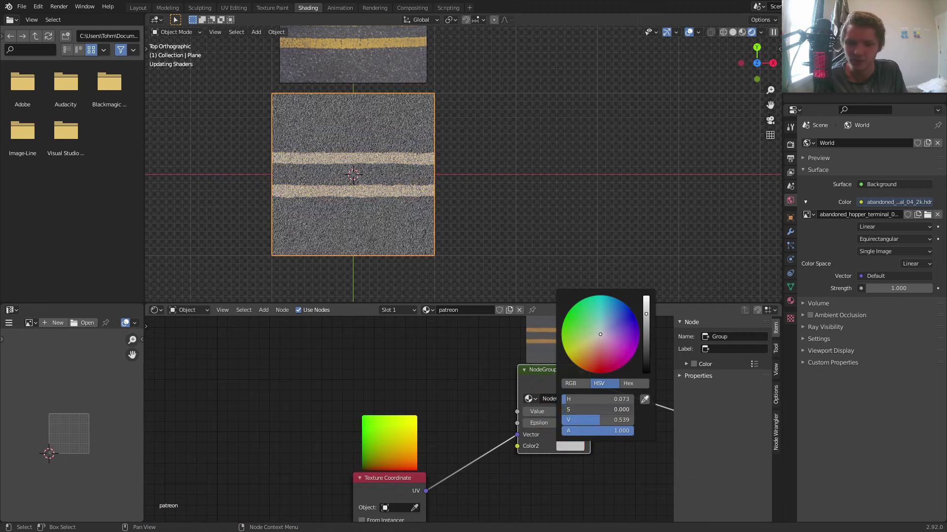
key("ctrl+z")
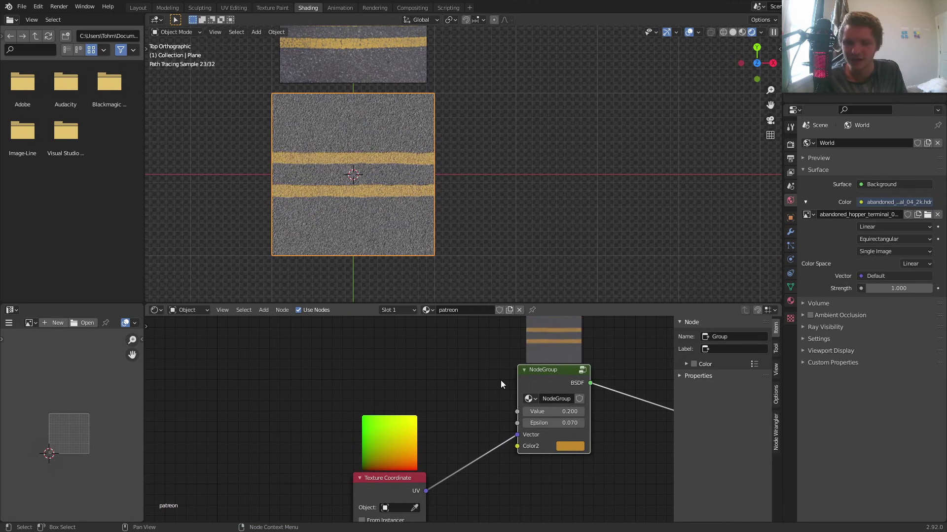
Step: Move the Texture Coordinate node level with the node group, and save the file with the window out of fullscreen
left_click_drag(400, 478, 386, 434)
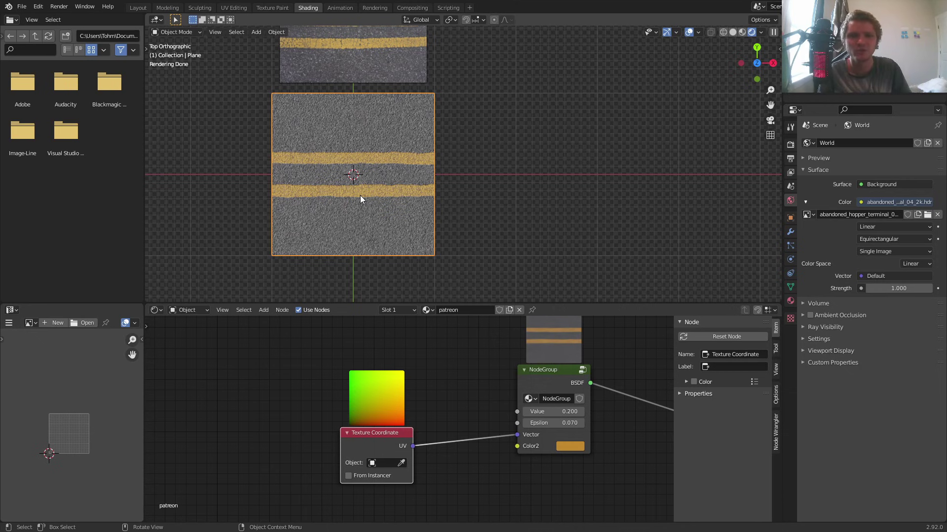
scroll(389, 185, "down", 2)
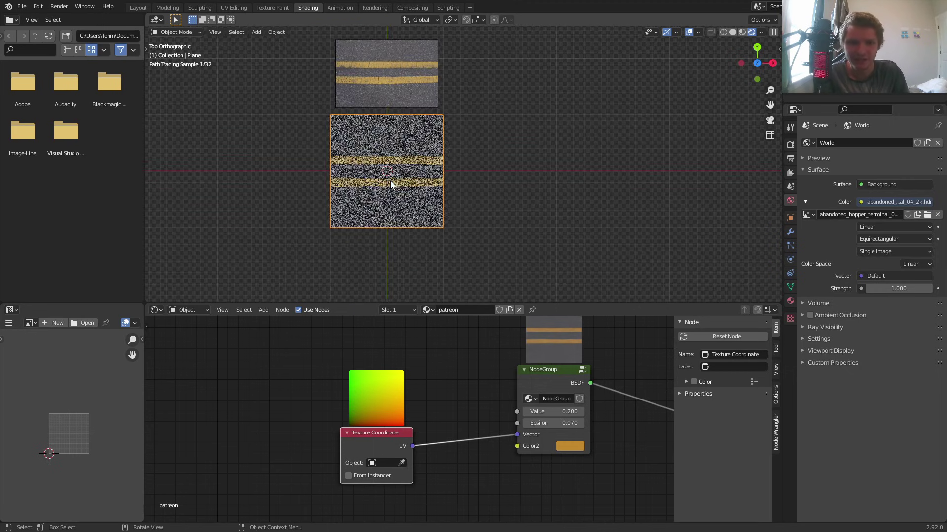
key("q")
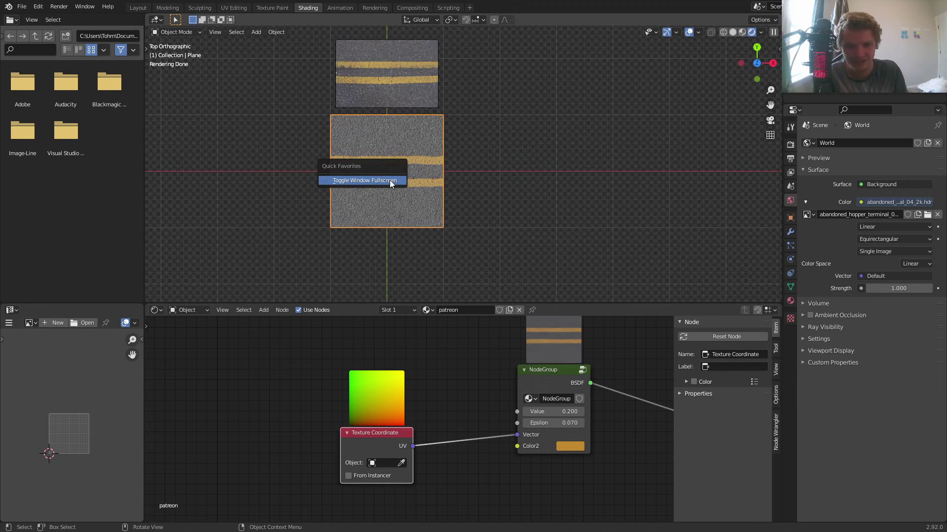
left_click(390, 180)
key("ctrl+s")
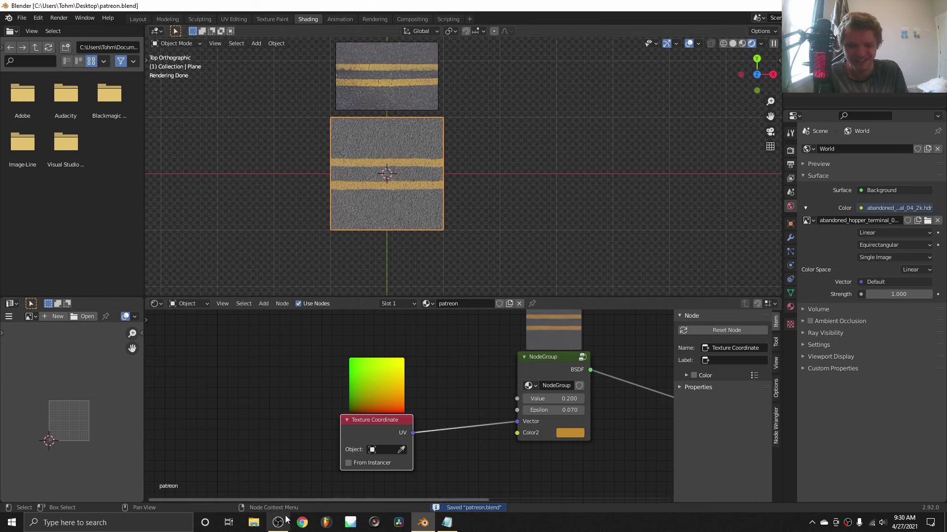
left_click(284, 524)
left_click(261, 452)
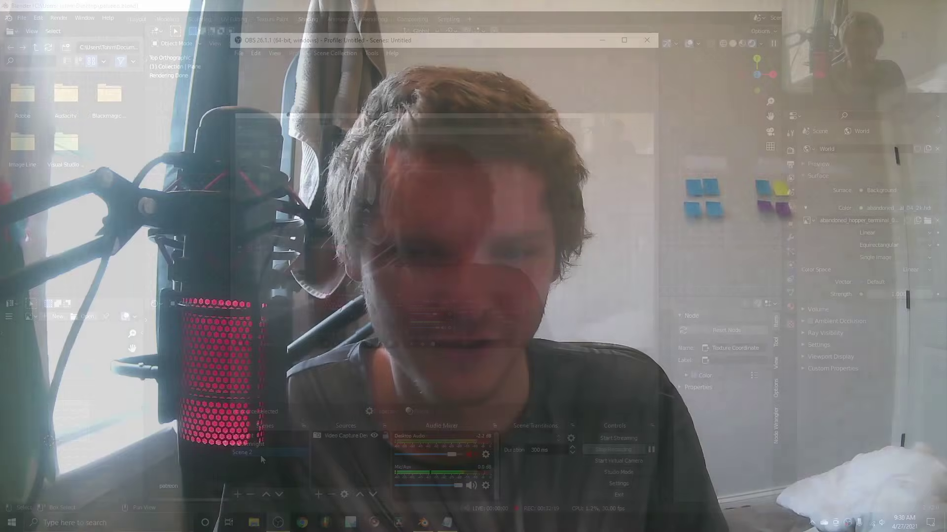